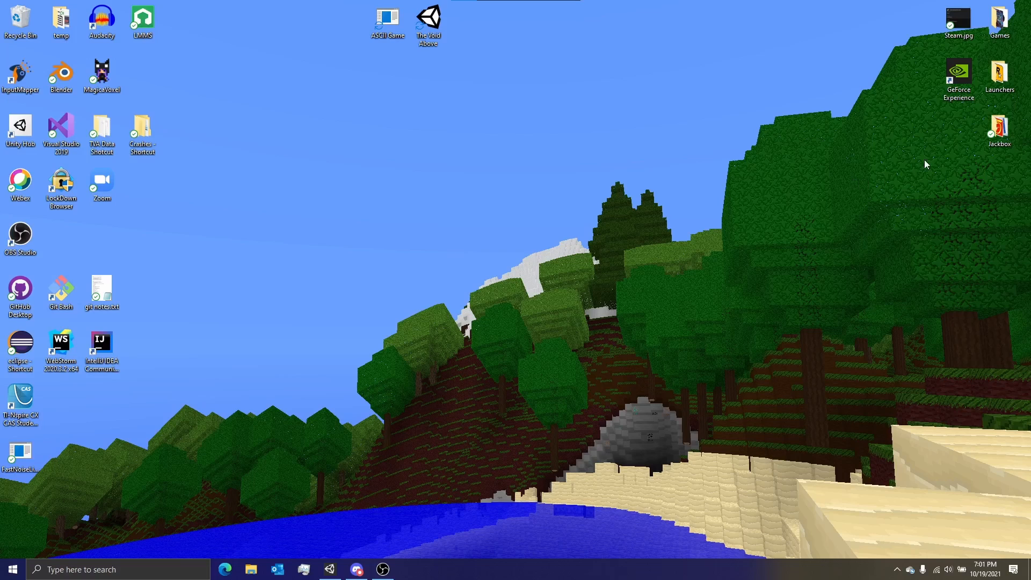
# Open the Tile Mapping Asset Pack - October 19th 2021 from the club downloads page linked in Discord's workshop_chat
pyautogui.click(357, 569)
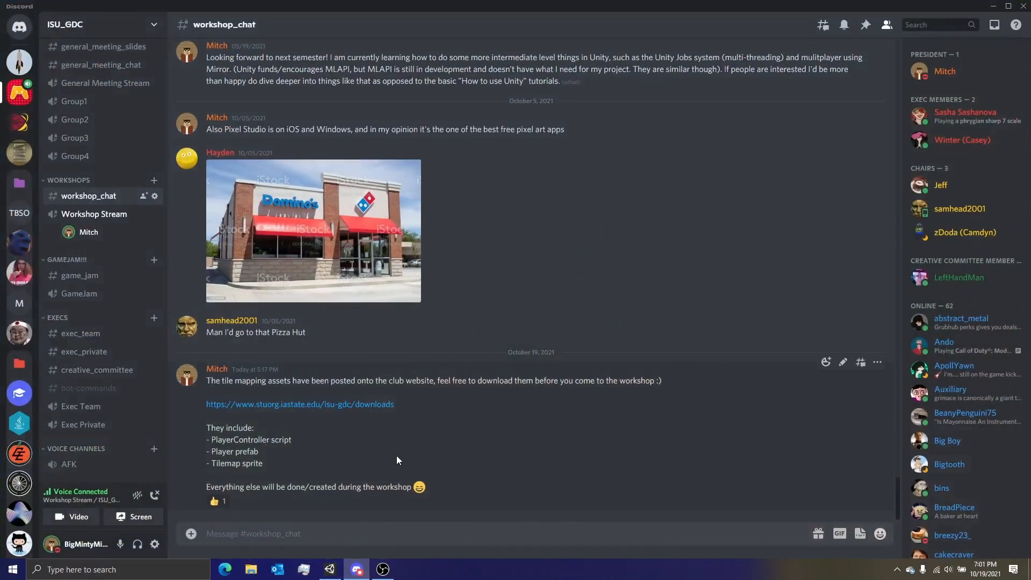
pyautogui.click(329, 406)
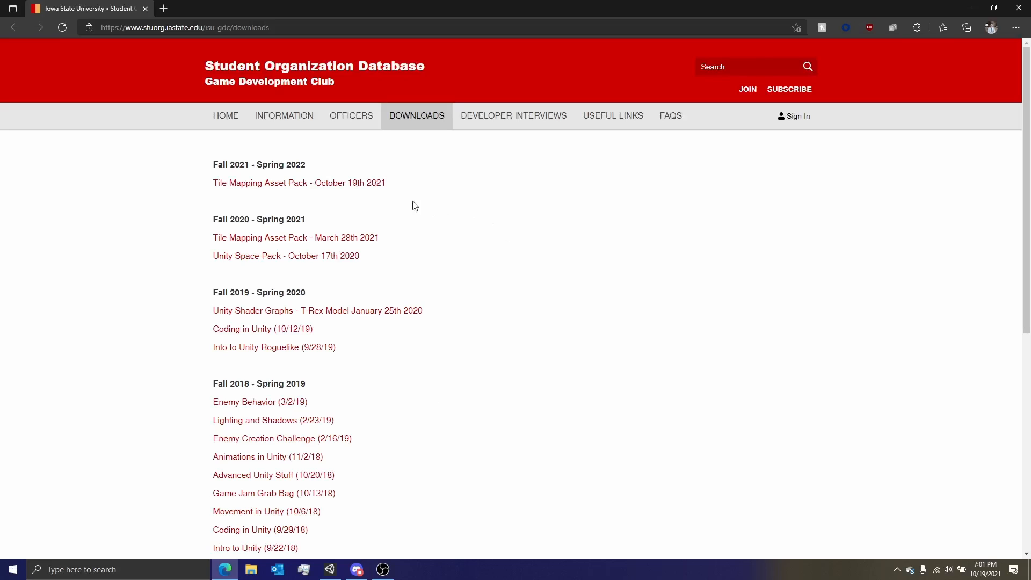
pyautogui.click(363, 185)
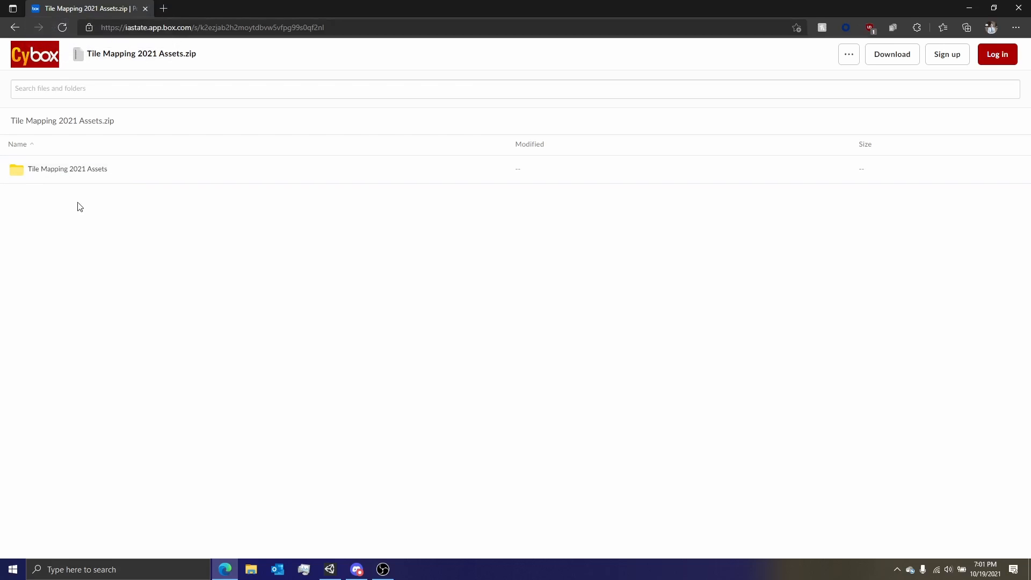
# Examine the Tile Mapping 2021 Assets folder and its Textures subfolder, closing the browser and minimising Discord when finished
pyautogui.click(69, 169)
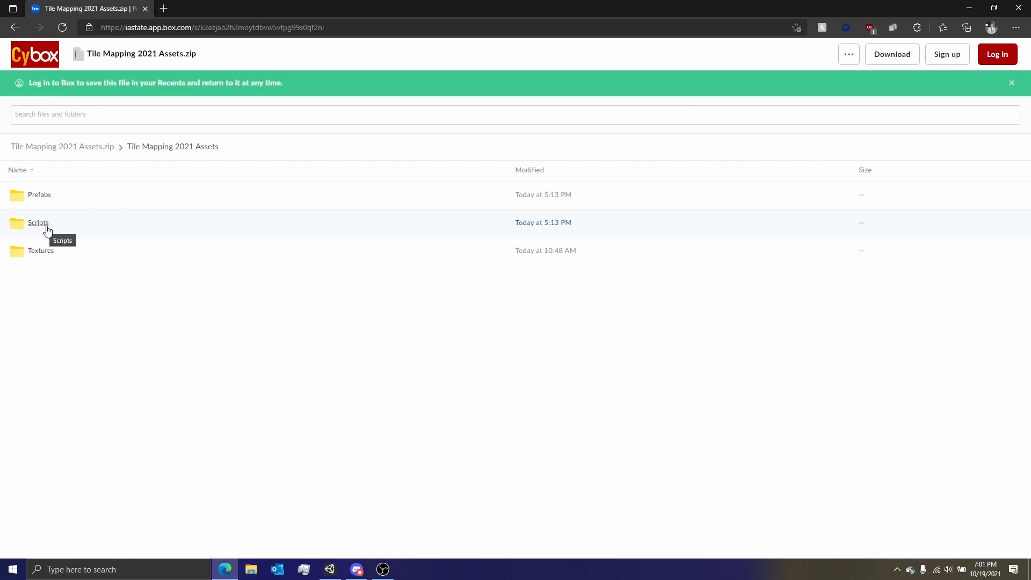
pyautogui.click(51, 254)
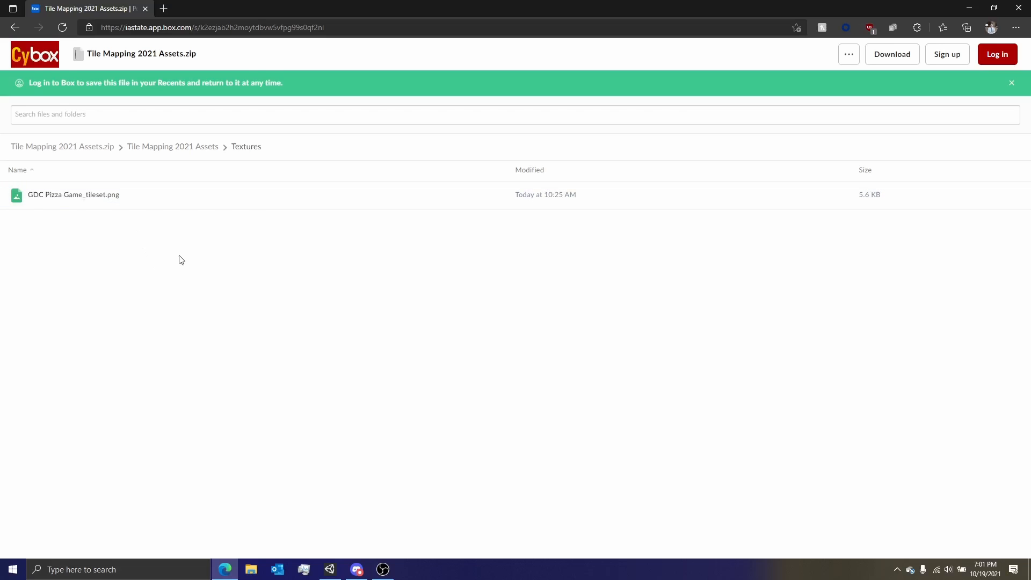
pyautogui.click(97, 154)
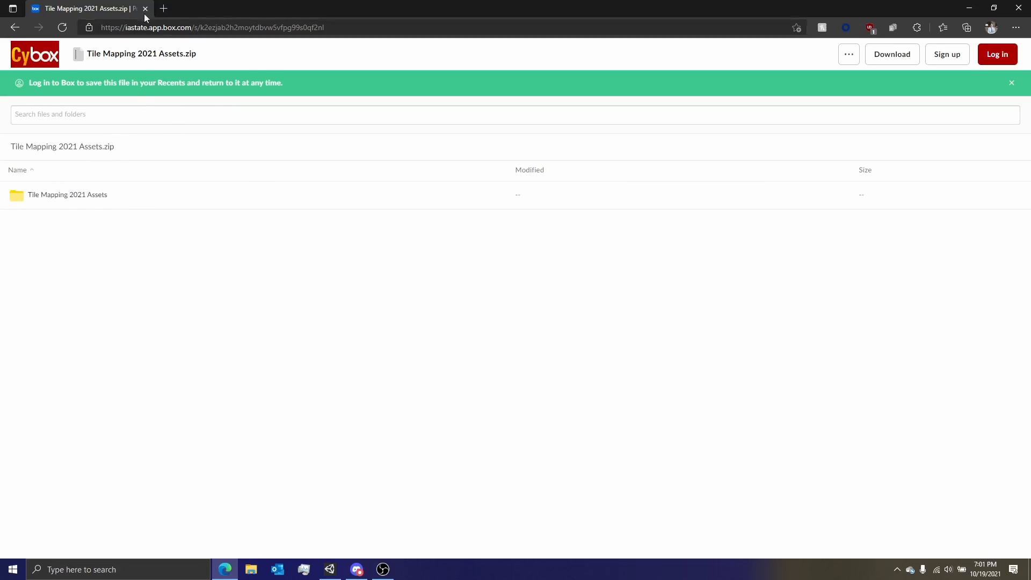
pyautogui.click(146, 9)
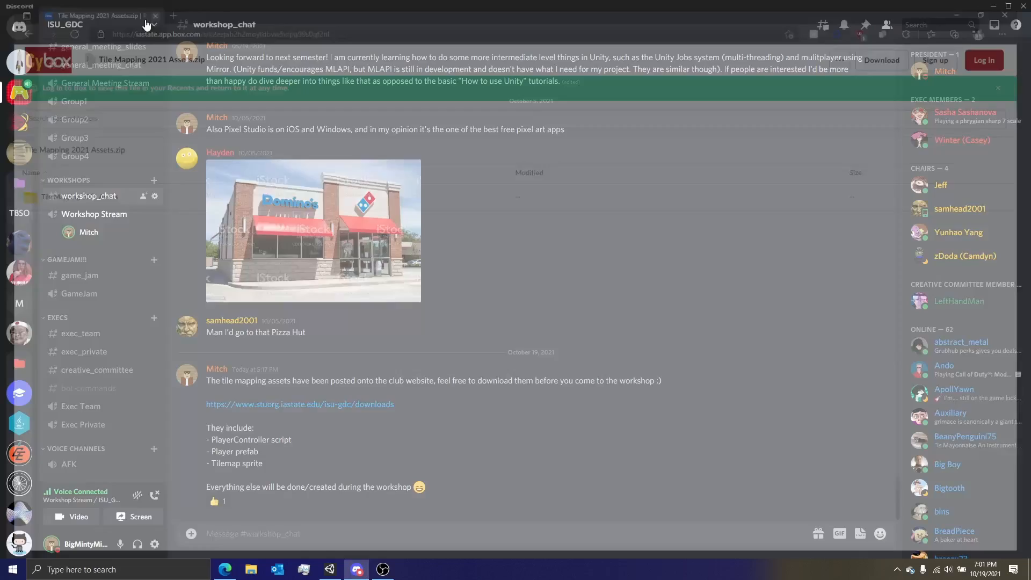
pyautogui.click(992, 6)
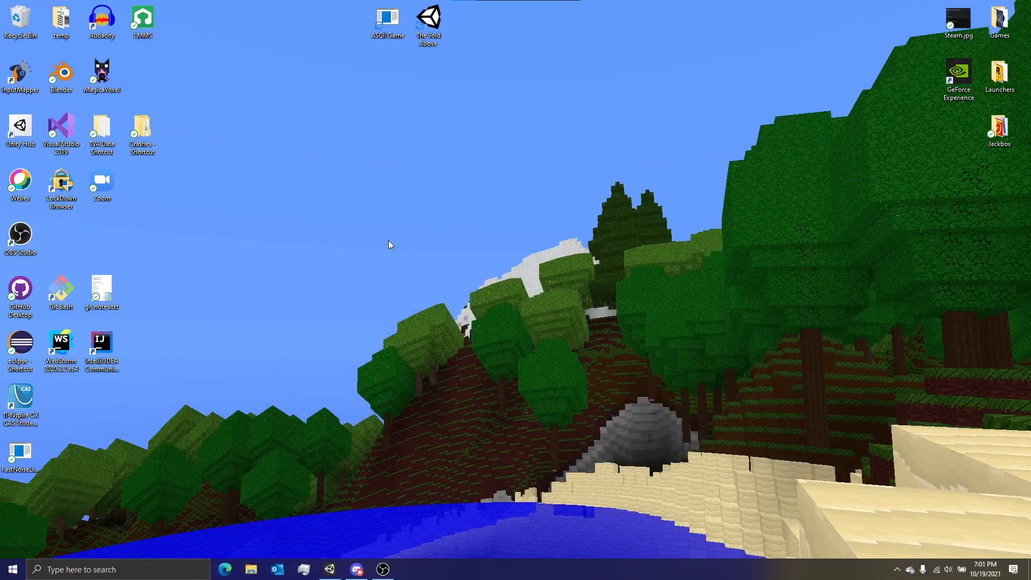
# Open Unity Hub and start a new project with Unity version 2021.1.24f1
pyautogui.doubleClick(23, 134)
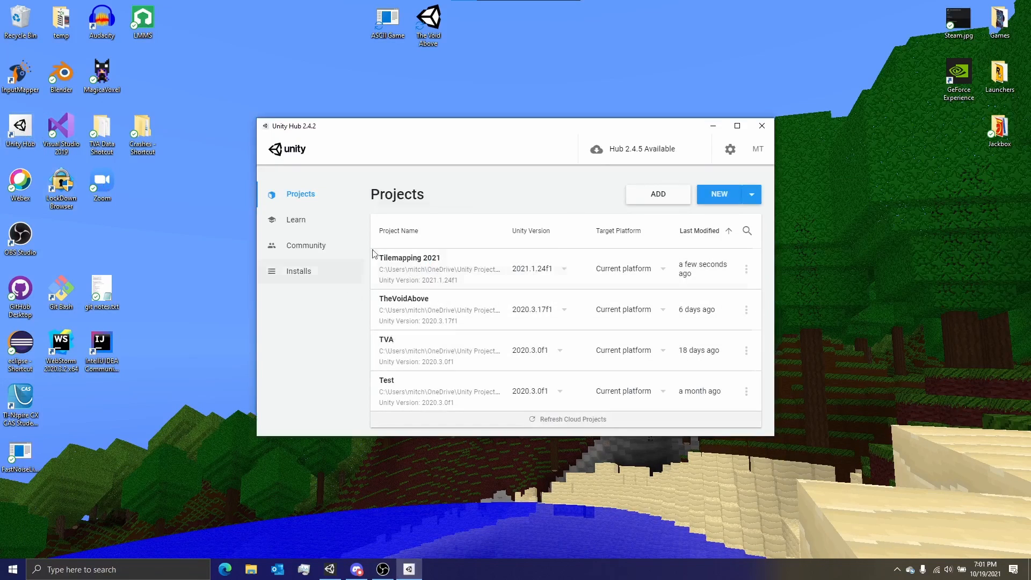
pyautogui.click(752, 195)
pyautogui.click(752, 196)
pyautogui.click(752, 201)
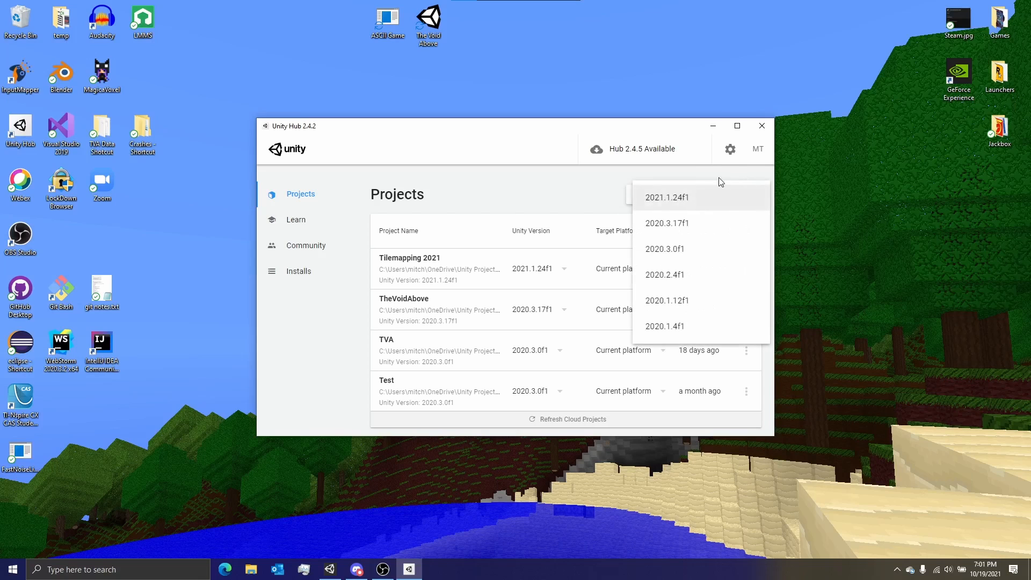
pyautogui.click(666, 199)
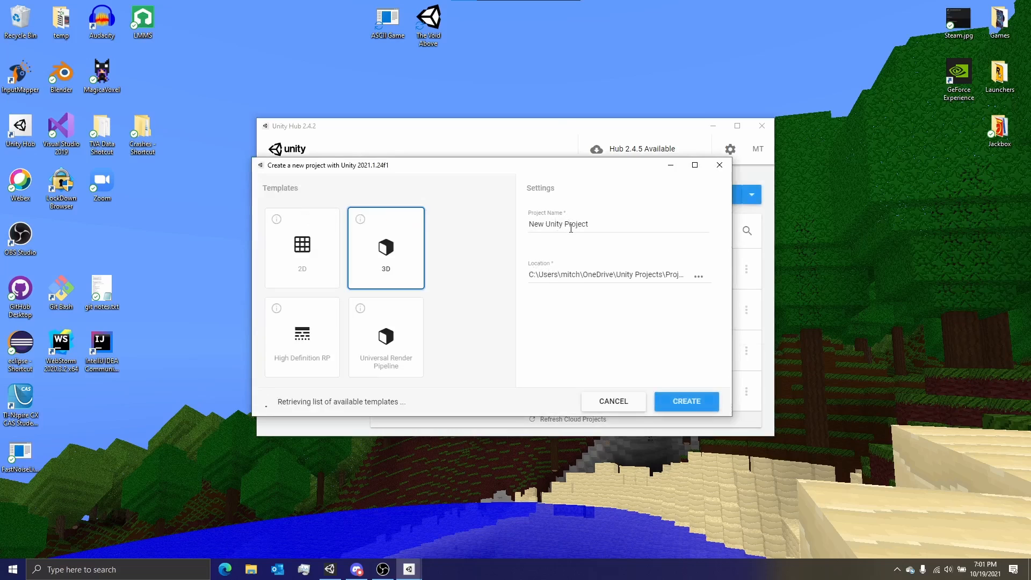
# Create the project from the 2D template with the name "Tilemapping 2021 Again"
pyautogui.click(299, 268)
pyautogui.moveTo(610, 224); pyautogui.dragTo(421, 248)
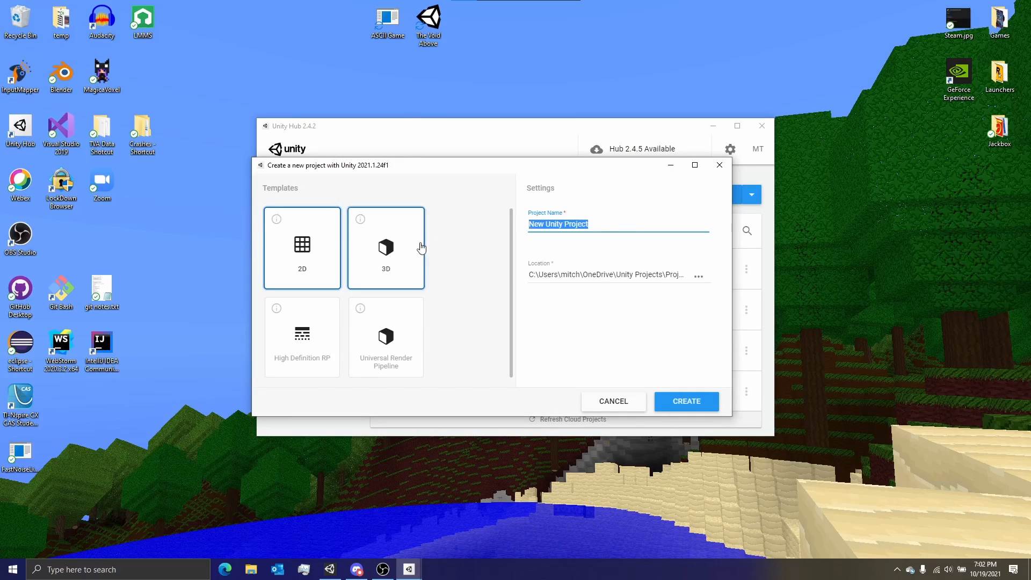
pyautogui.write('Tilemapp')
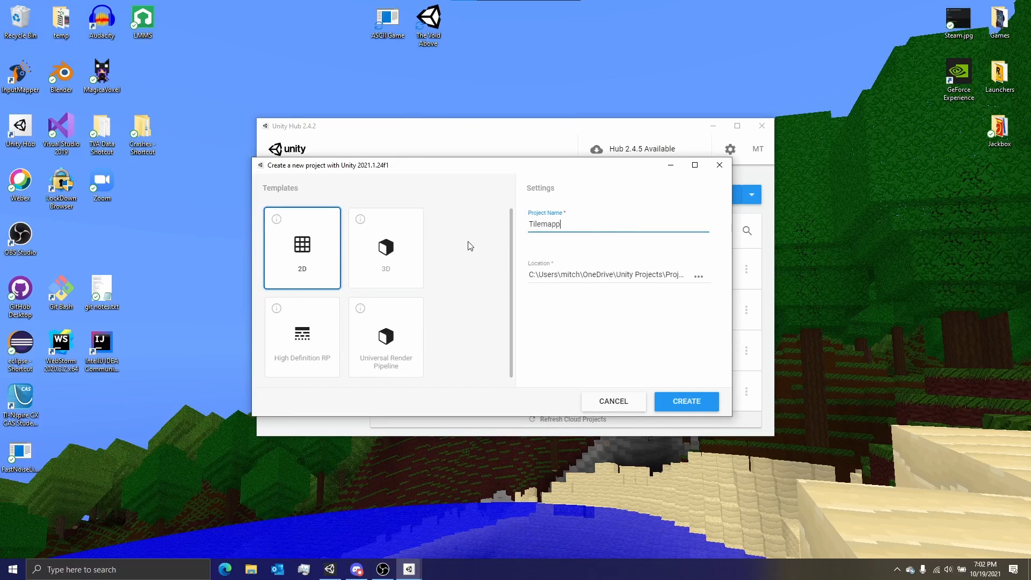
pyautogui.write('ing 2021')
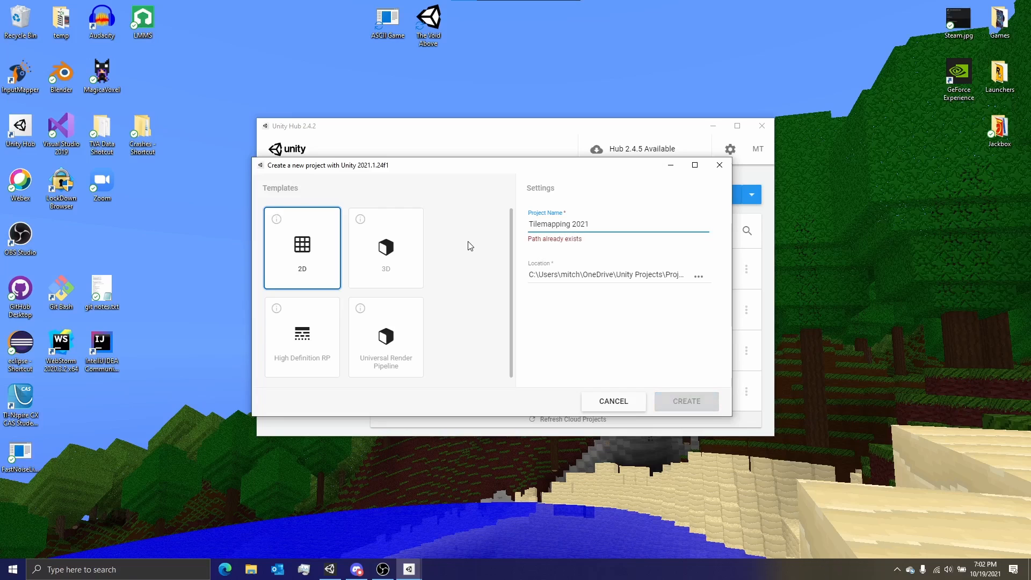
pyautogui.write(' Ag')
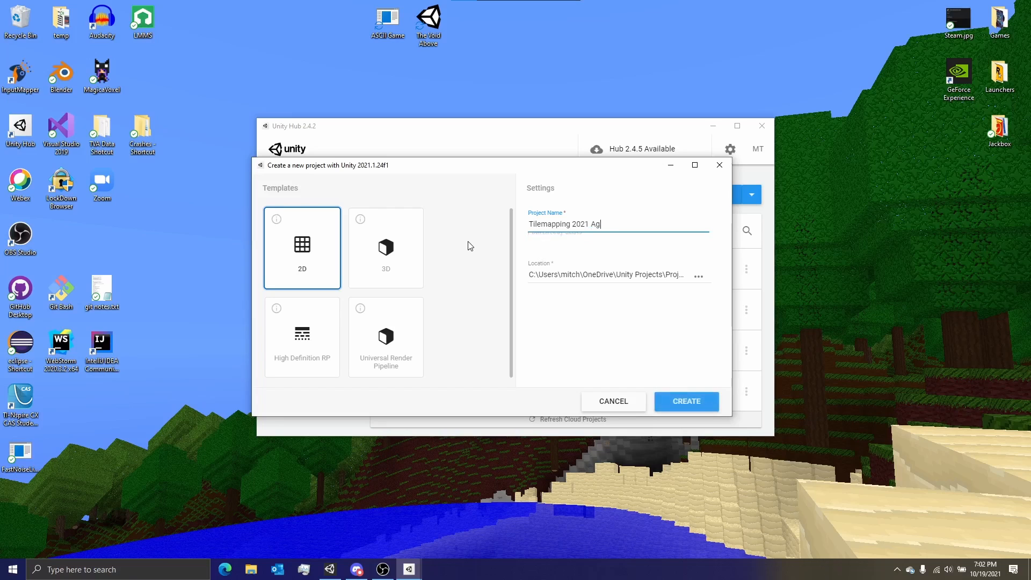
pyautogui.write('ain')
pyautogui.click(675, 402)
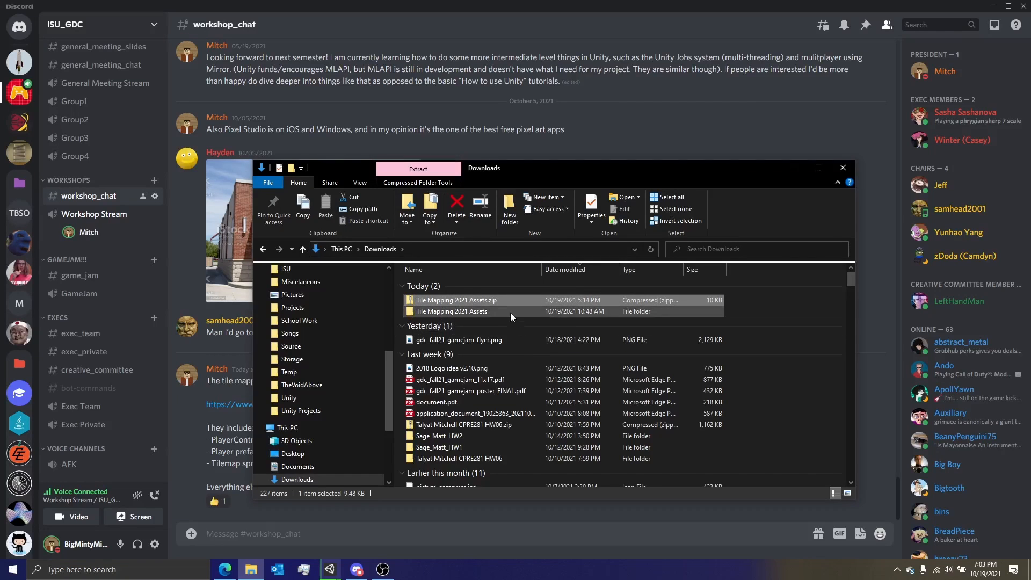
pyautogui.rightClick(497, 302)
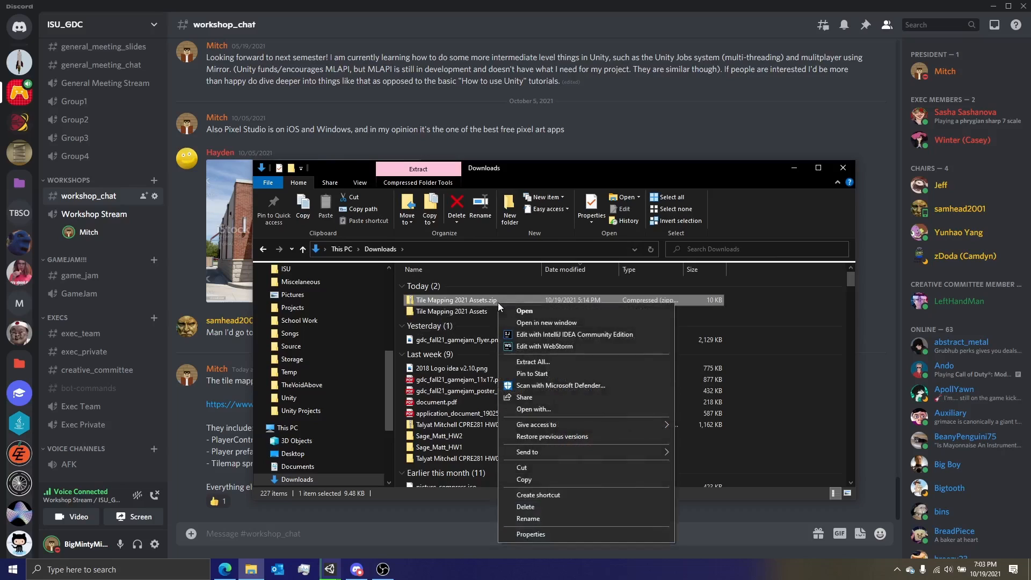
pyautogui.click(530, 362)
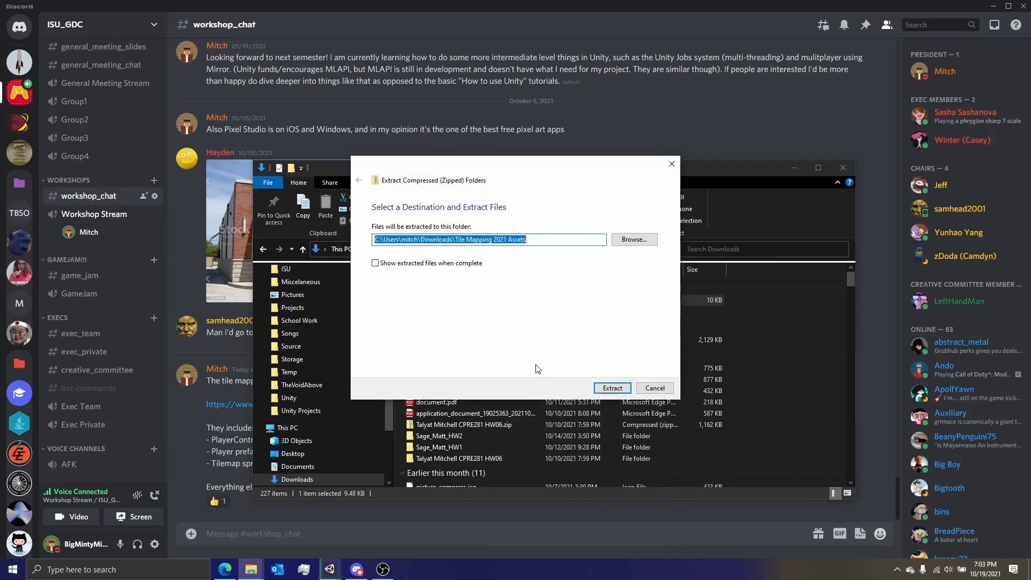
pyautogui.click(657, 388)
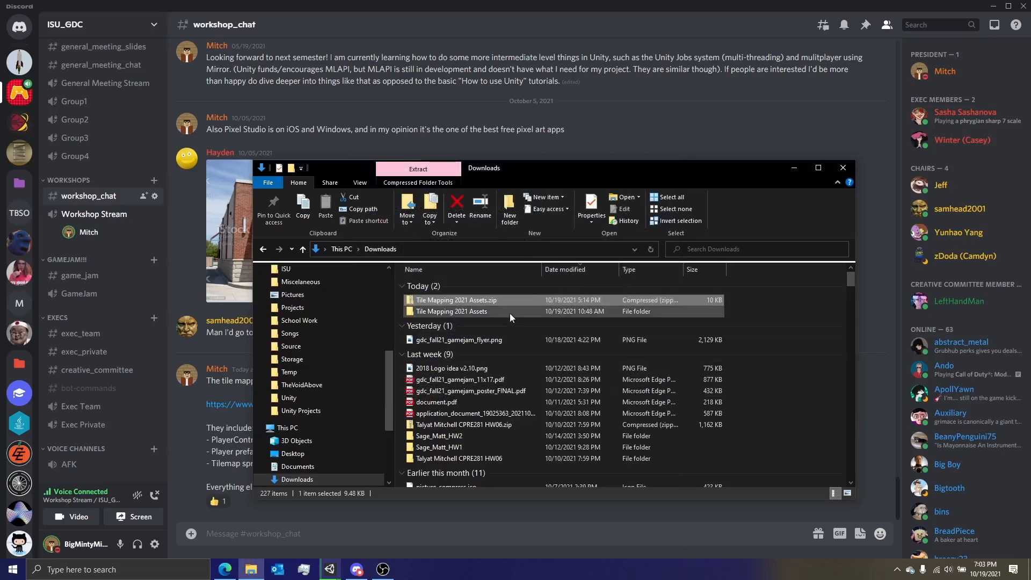
# Look inside the extracted Tile Mapping 2021 Assets folder, return to Downloads and minimise the file window
pyautogui.doubleClick(510, 311)
pyautogui.click(263, 250)
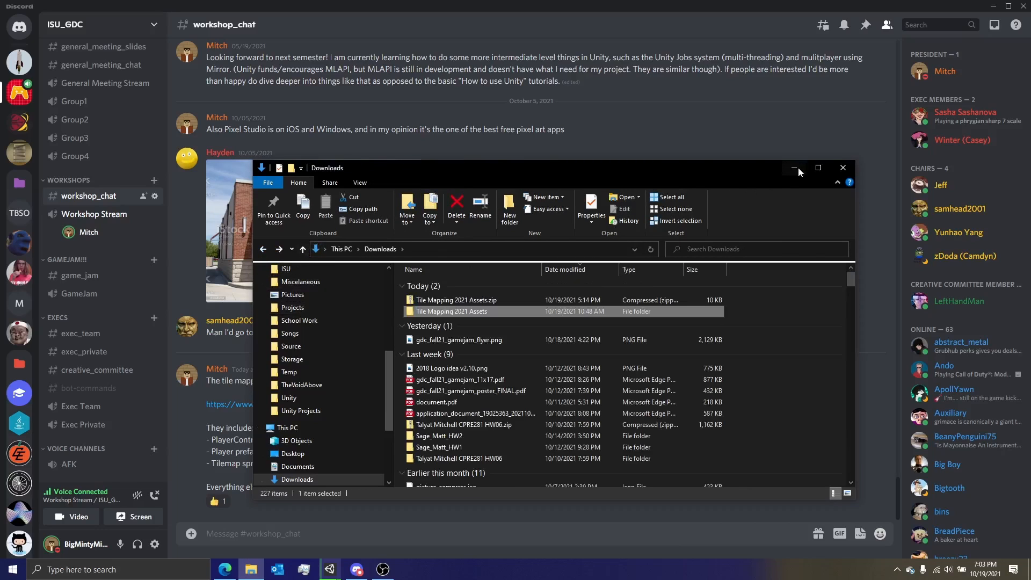
pyautogui.click(794, 168)
# Check the recording in OBS and switch to the Unity window of the project being created
pyautogui.click(382, 569)
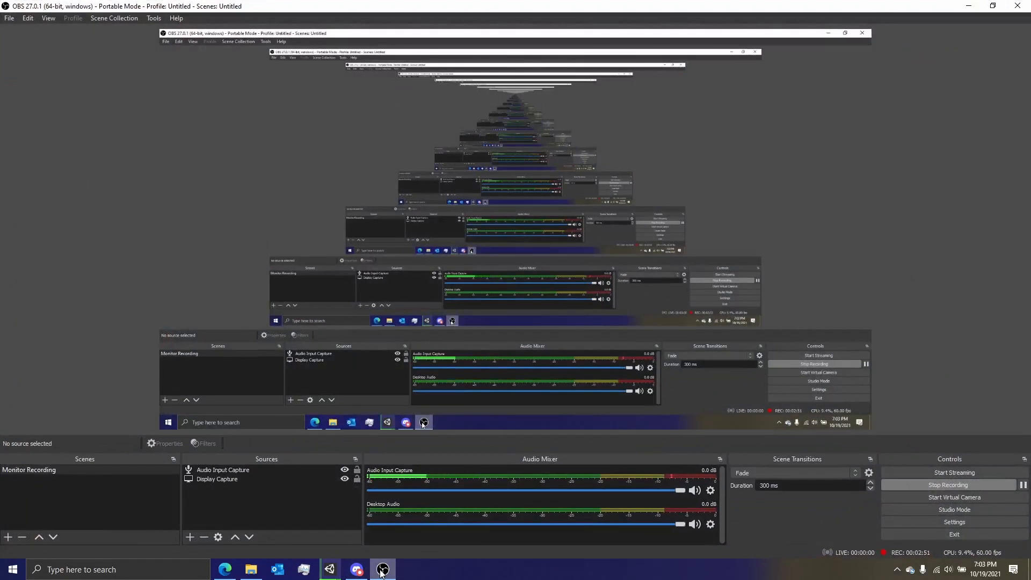
pyautogui.click(382, 569)
pyautogui.moveTo(334, 563)
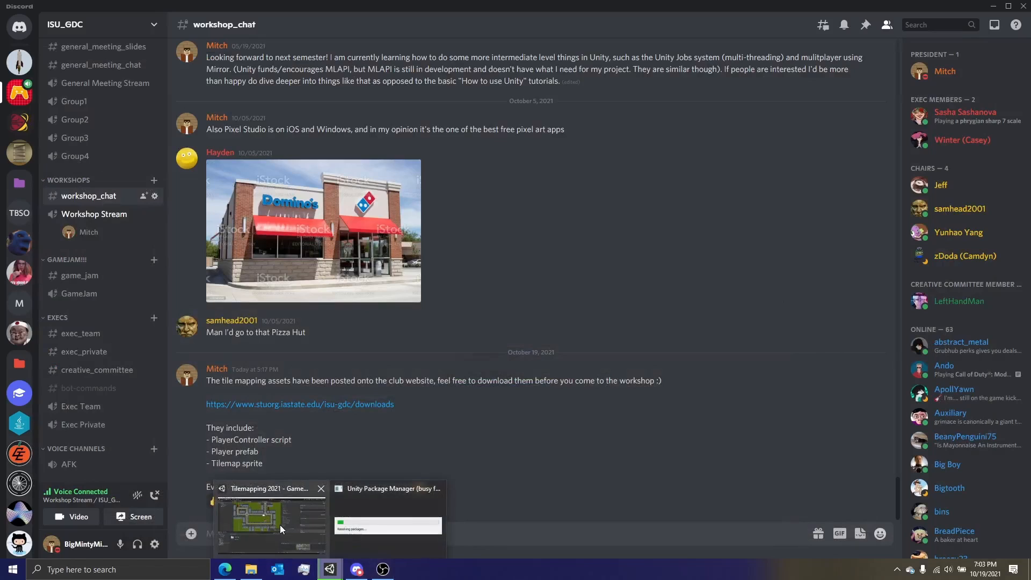
pyautogui.click(398, 507)
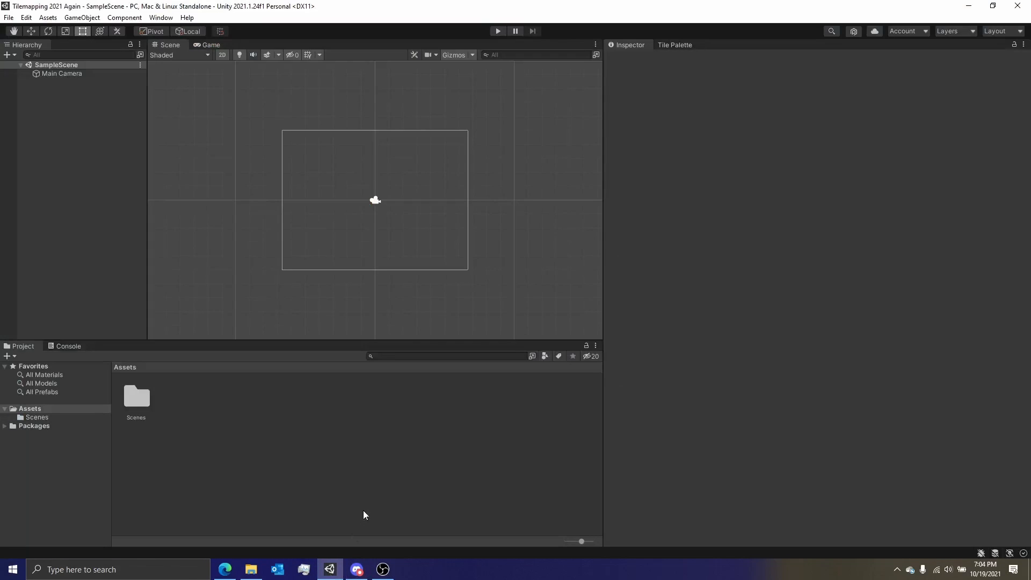
# Import the Tile Mapping 2021 Assets folder from Downloads into the project's Assets folder and minimise the file window
pyautogui.click(251, 569)
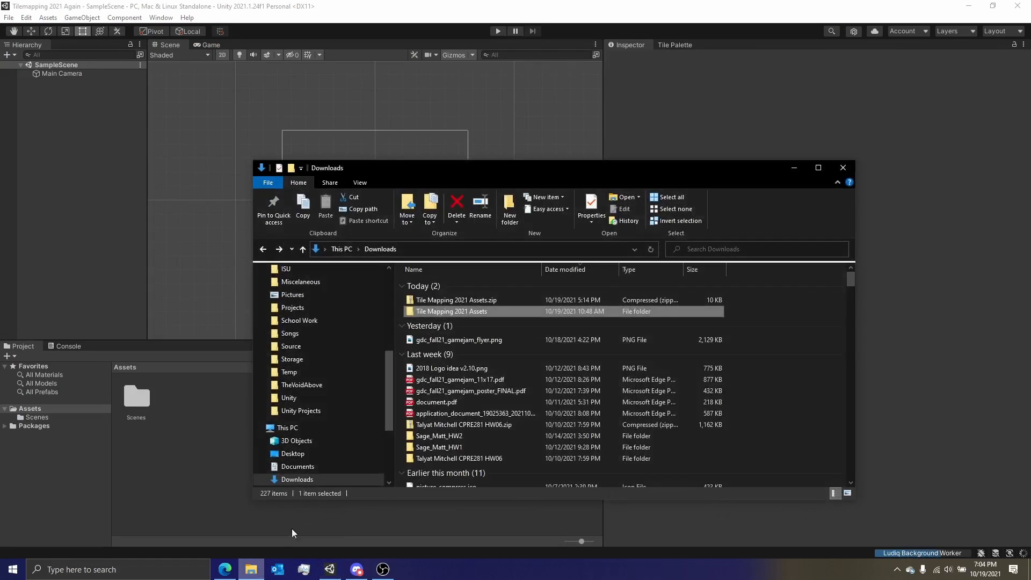
pyautogui.moveTo(520, 173); pyautogui.dragTo(707, 167)
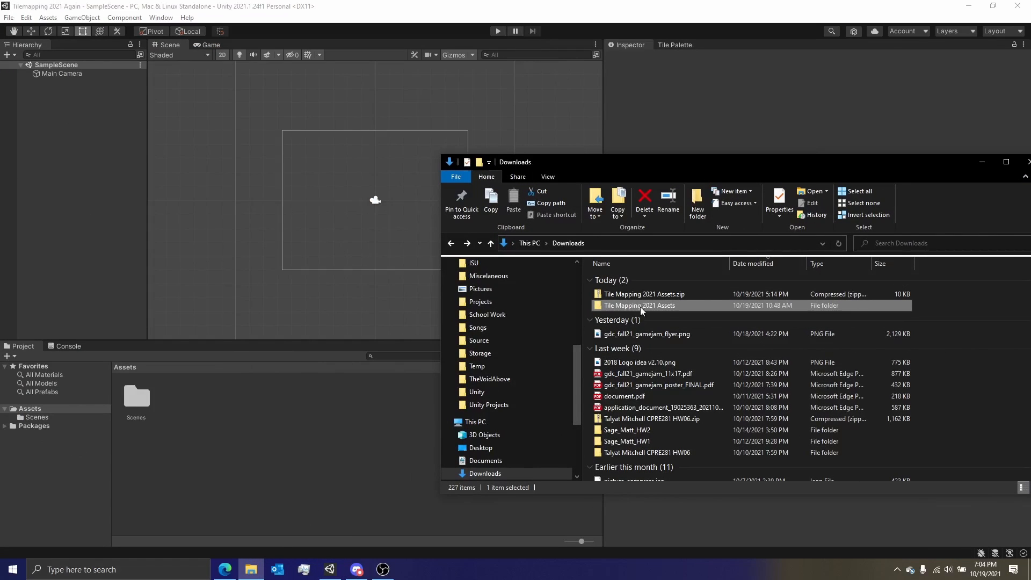
pyautogui.moveTo(640, 307); pyautogui.dragTo(42, 409)
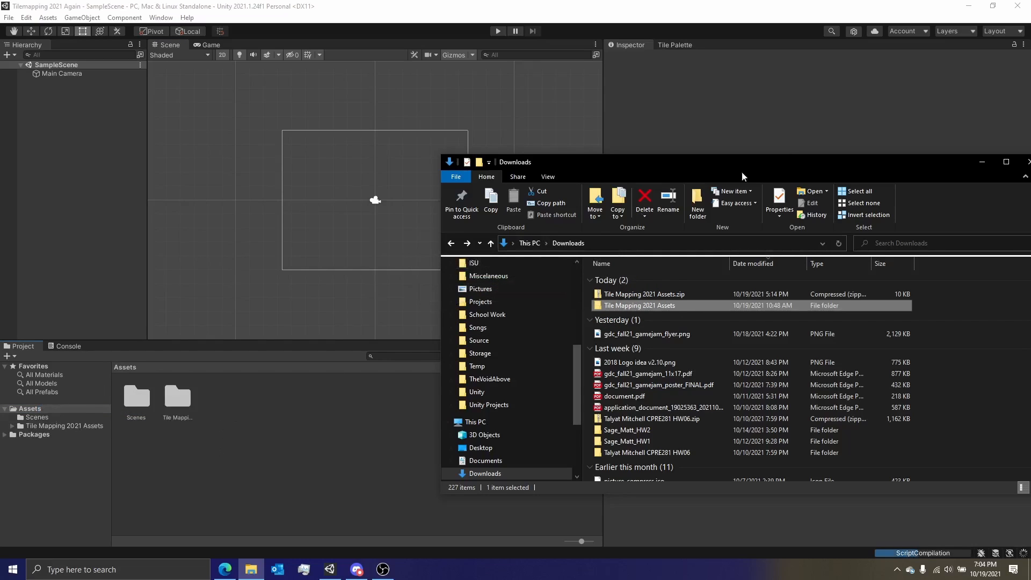
pyautogui.click(988, 164)
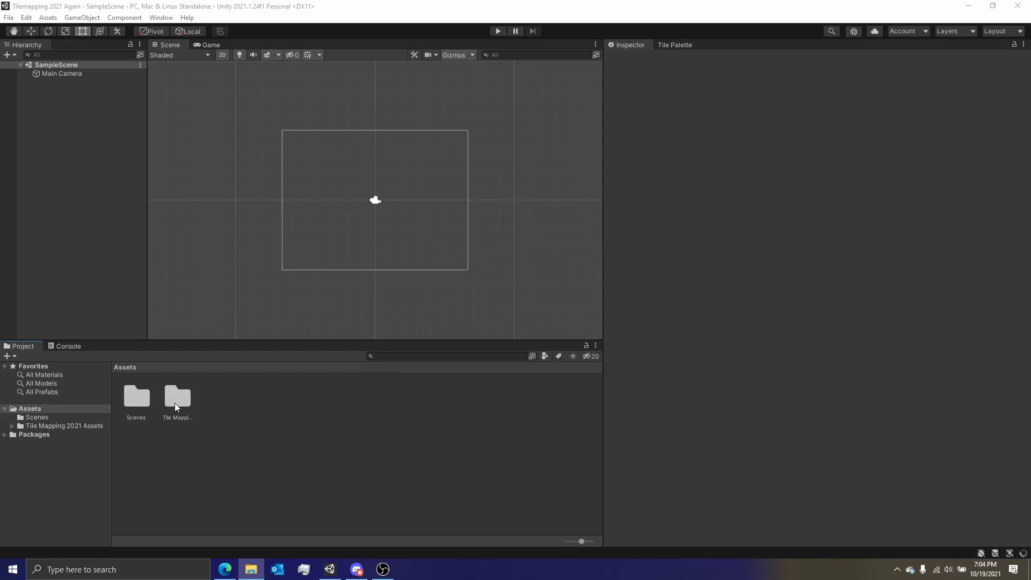
# Move the Prefabs, Scripts and Textures folders out of Tile Mapping 2021 Assets directly into the Assets folder
pyautogui.click(12, 431)
pyautogui.click(11, 427)
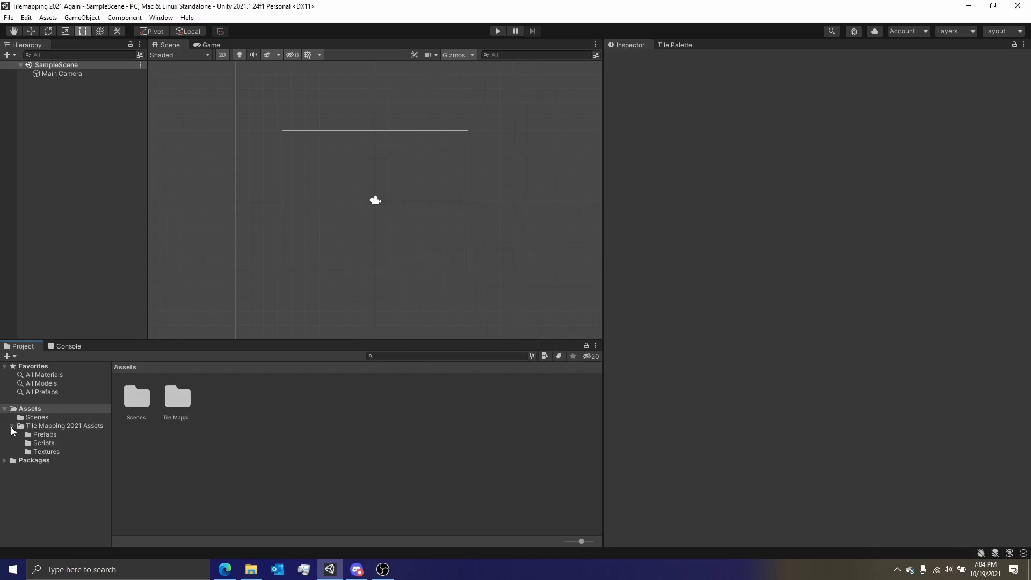
pyautogui.click(44, 435)
pyautogui.keyDown('shift'); pyautogui.click(45, 451); pyautogui.keyUp('shift')
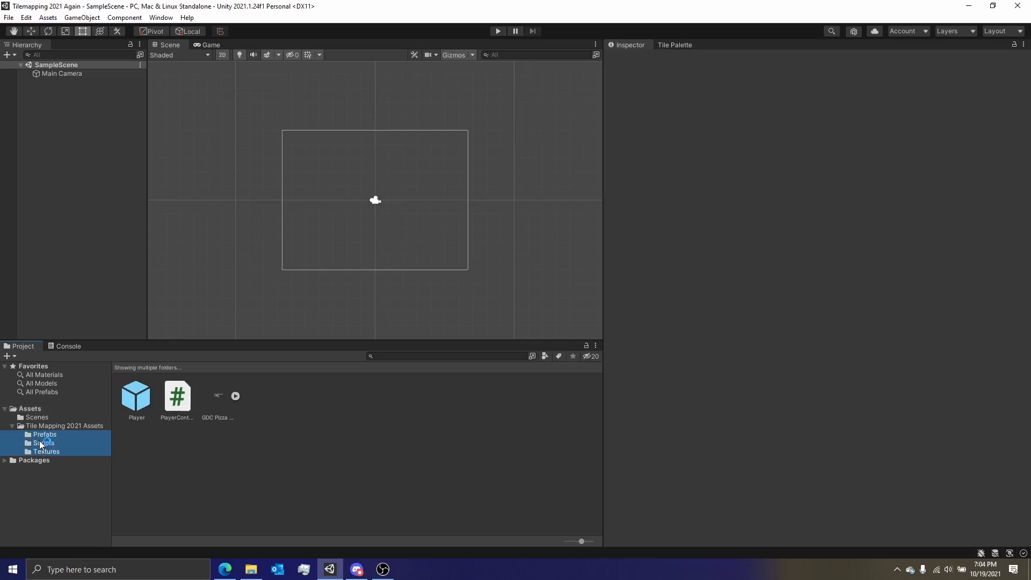
pyautogui.moveTo(40, 440); pyautogui.dragTo(33, 408)
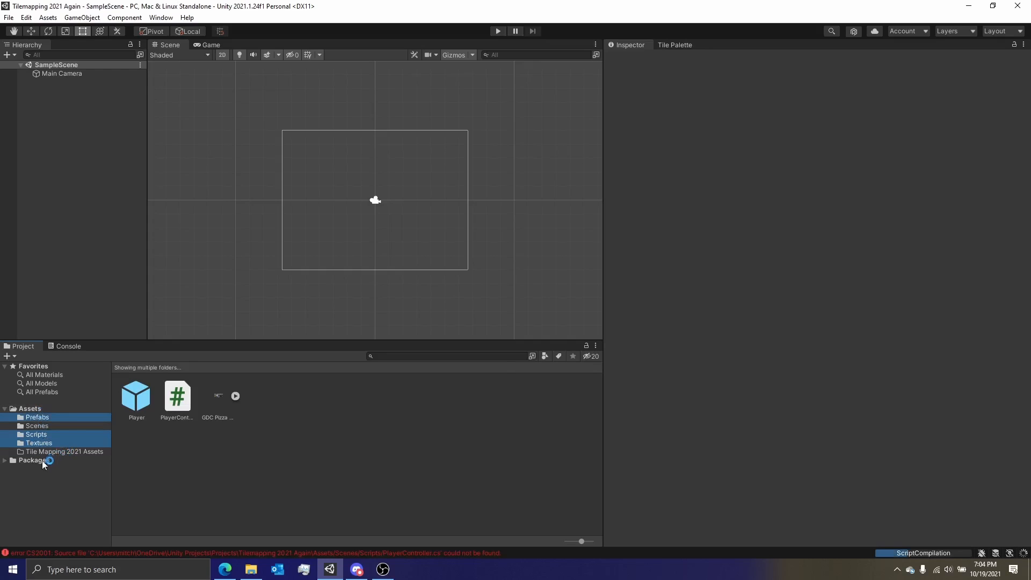
# Delete the empty Tile Mapping 2021 Assets folder from the project
pyautogui.click(47, 452)
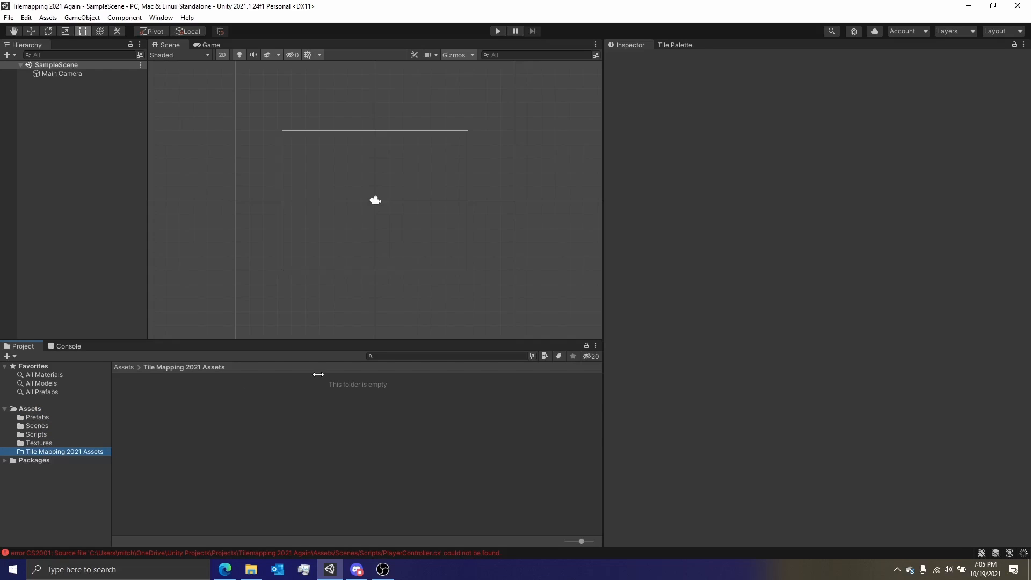
pyautogui.press('Delete')
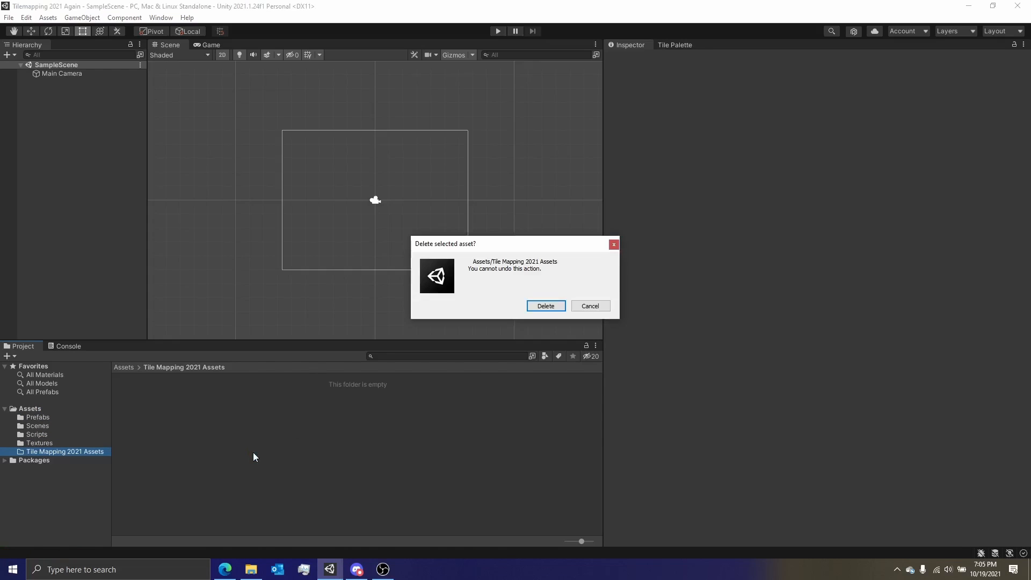
pyautogui.press('Return')
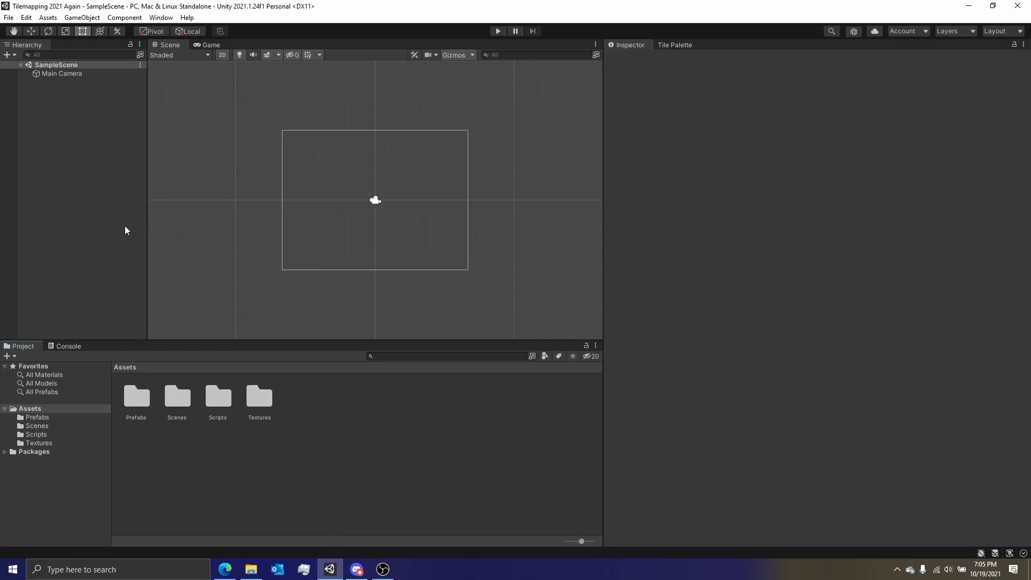
# Widen the Scene view by narrowing the Inspector area, and open the Package Manager
pyautogui.moveTo(602, 261); pyautogui.dragTo(770, 258)
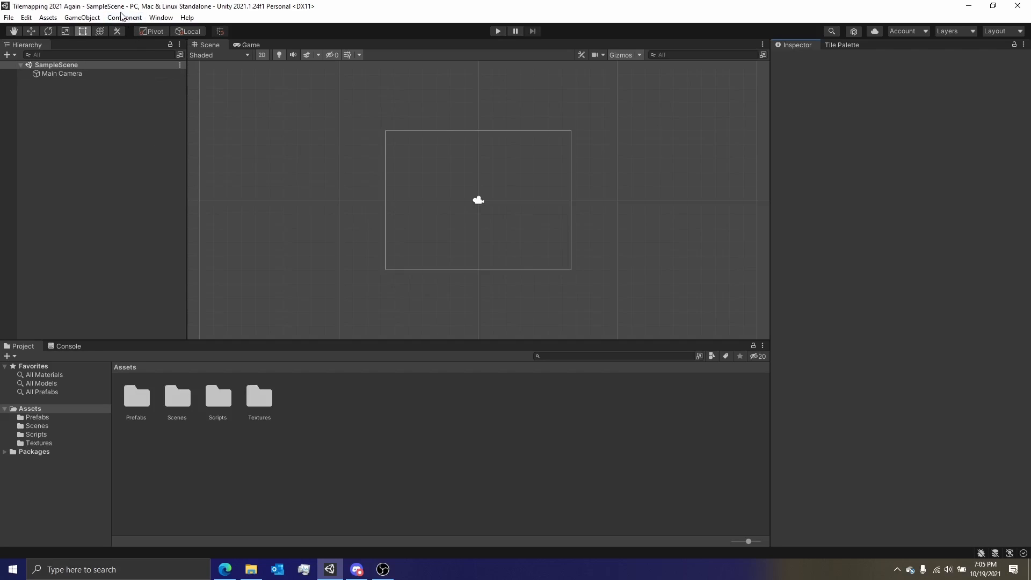
pyautogui.click(168, 17)
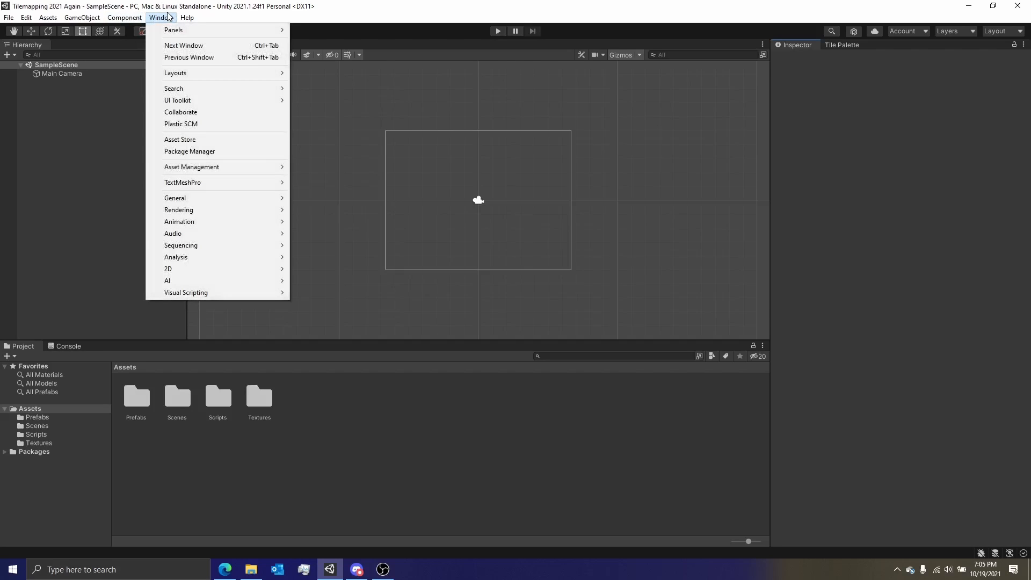
pyautogui.click(213, 154)
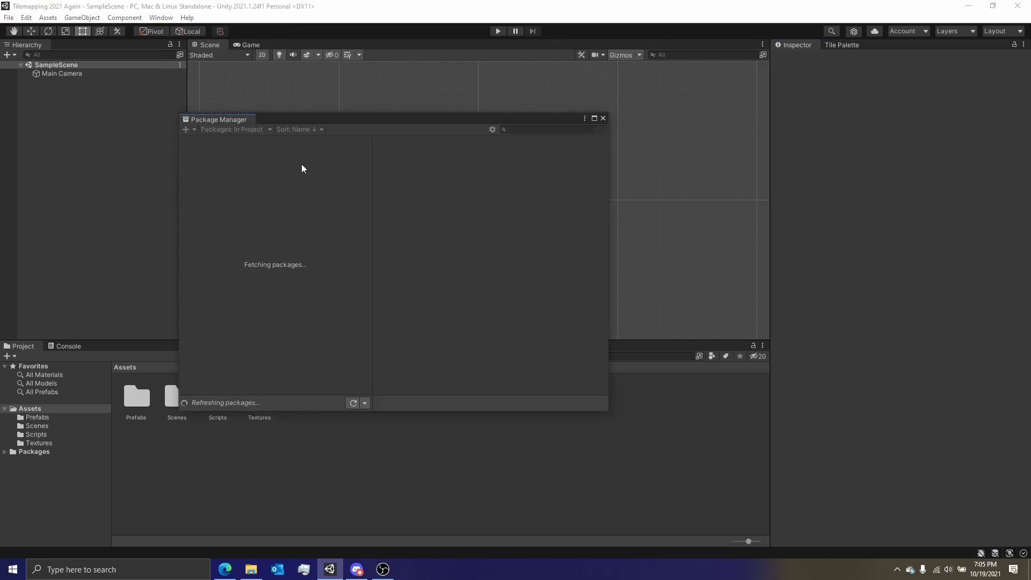
pyautogui.click(160, 18)
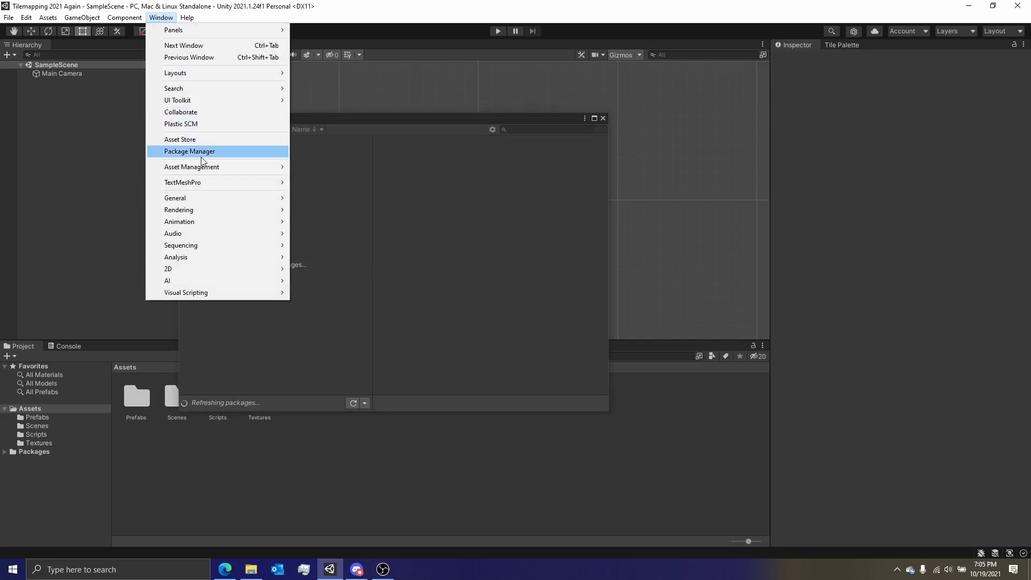
pyautogui.click(344, 157)
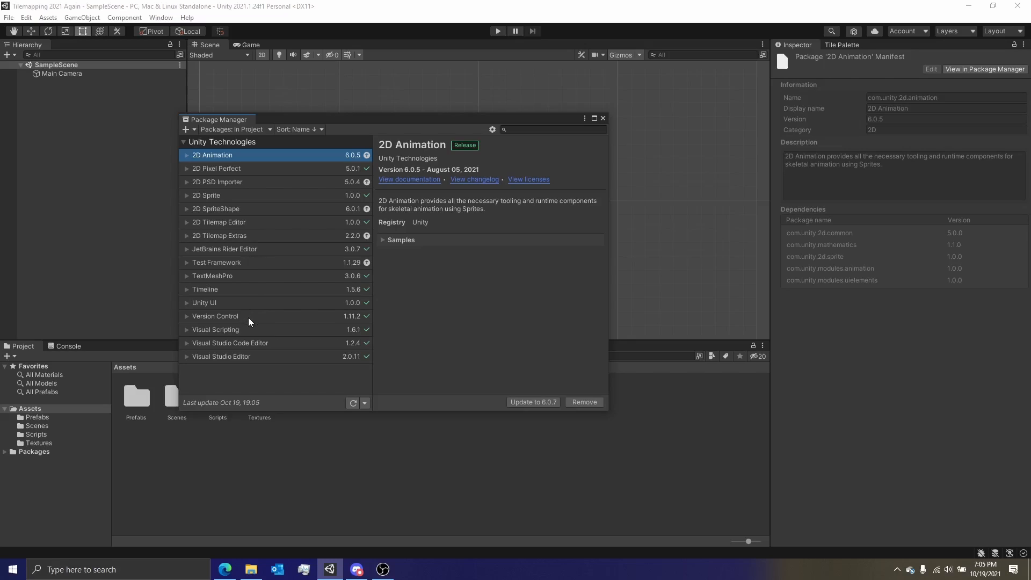
# Look through the packages installed in the project, including 2D Sprite, 2D Pixel Perfect and 2D Animation
pyautogui.click(244, 277)
pyautogui.click(247, 194)
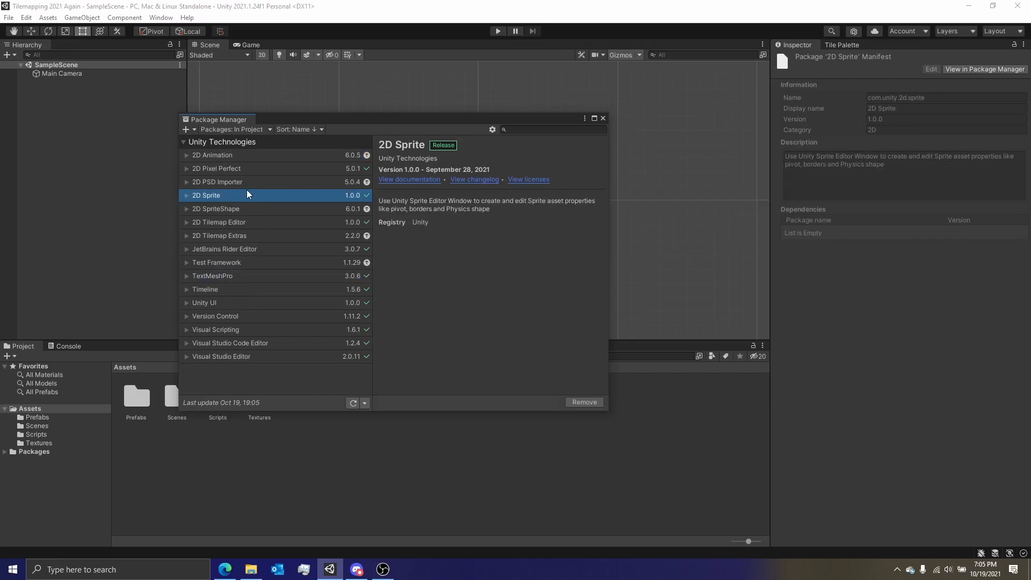
pyautogui.click(243, 170)
pyautogui.click(255, 155)
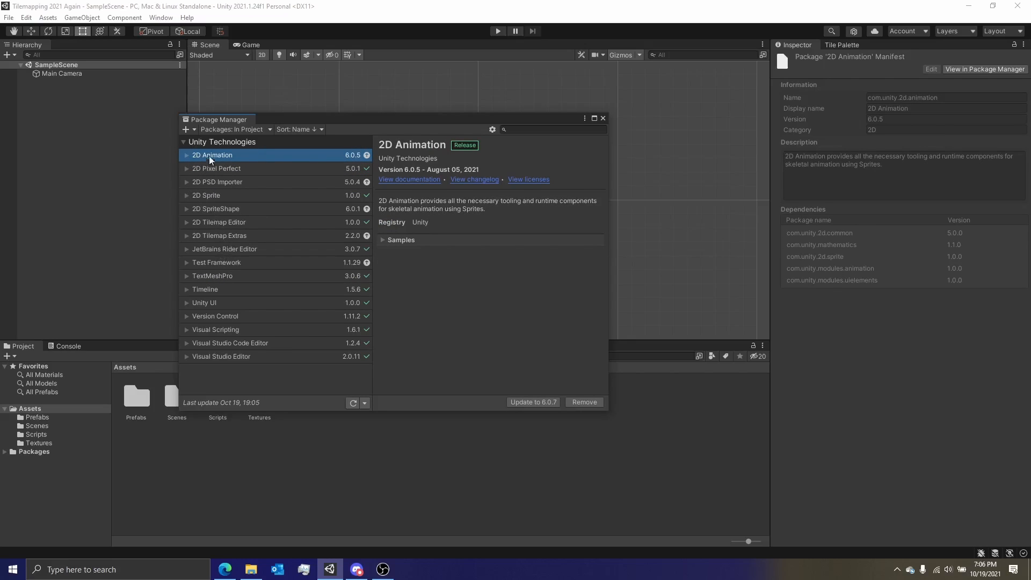
# Review the 2D Sprite, 2D Tilemap Editor and 2D Tilemap Extras packages in the Unity Registry and close the Package Manager
pyautogui.click(226, 132)
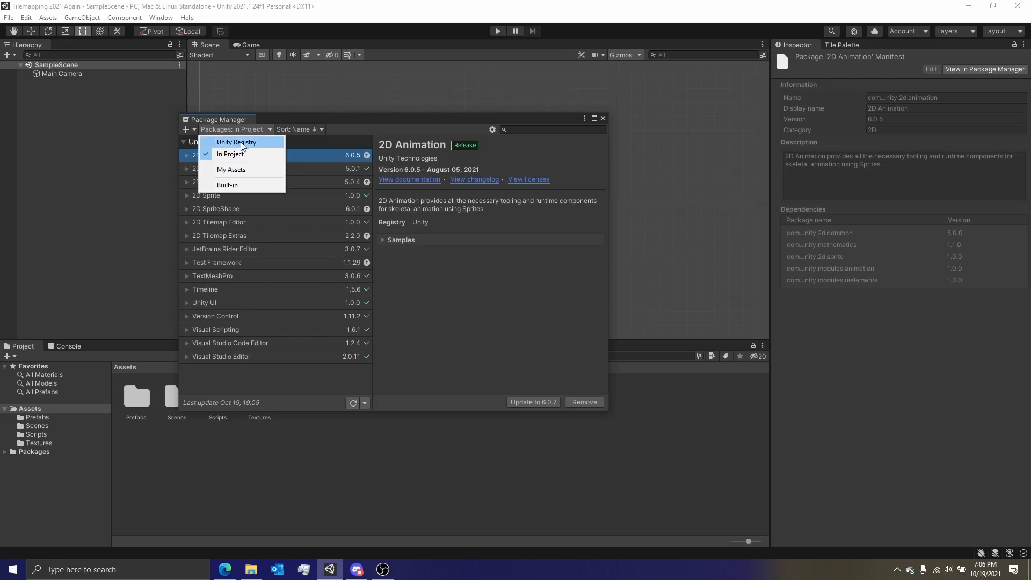
pyautogui.click(241, 143)
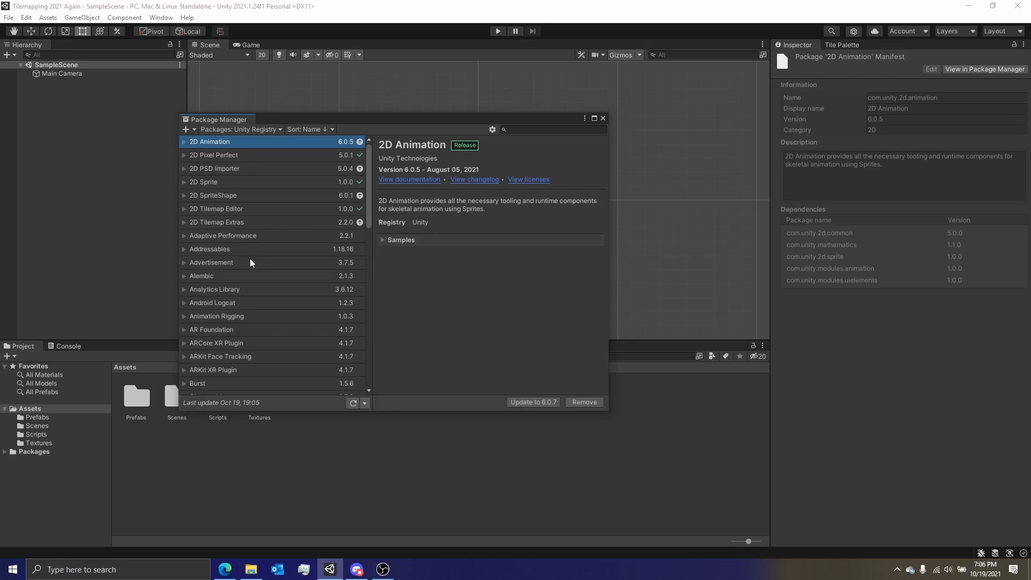
pyautogui.click(266, 211)
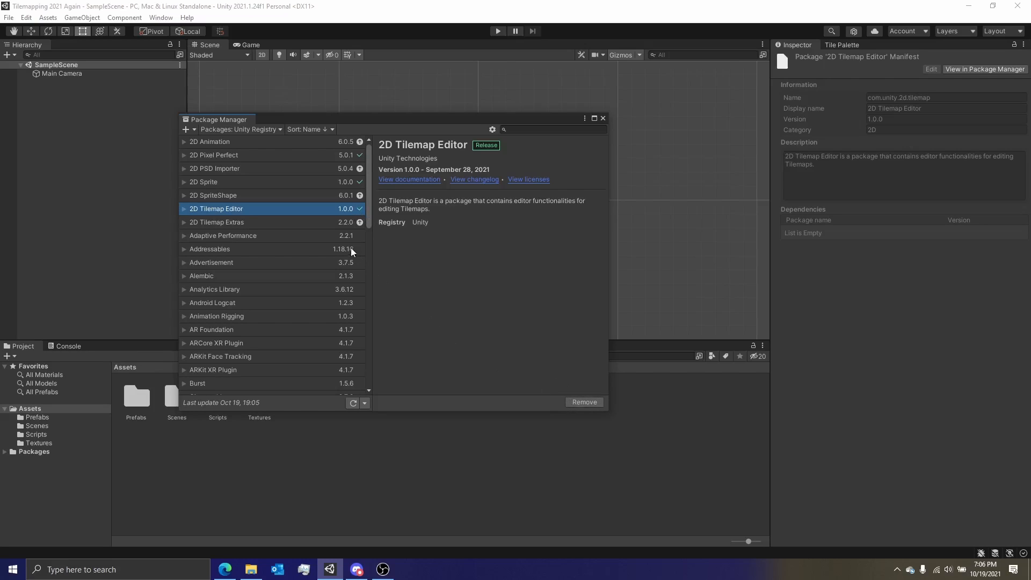
pyautogui.click(260, 183)
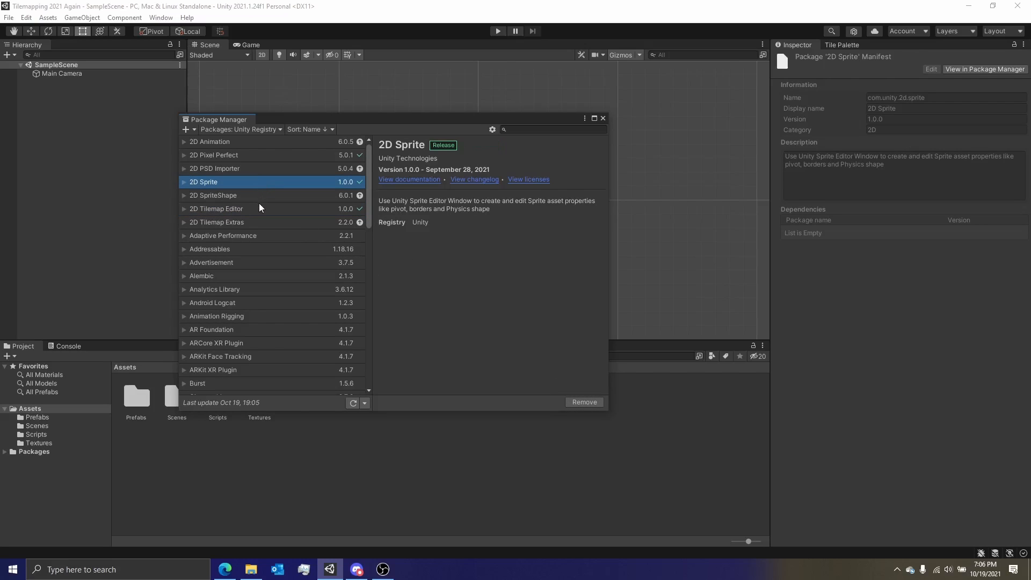
pyautogui.click(304, 208)
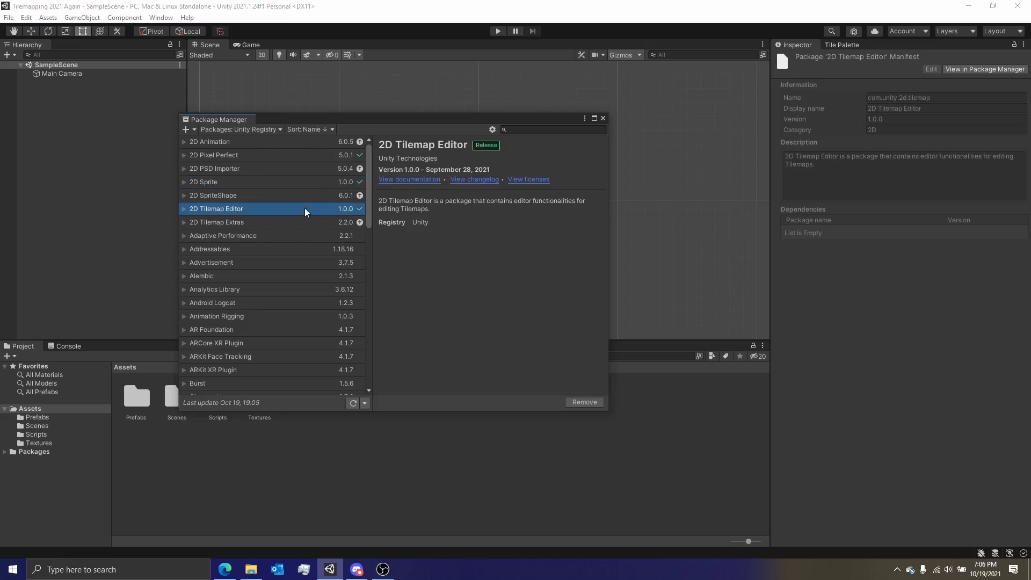
pyautogui.click(274, 223)
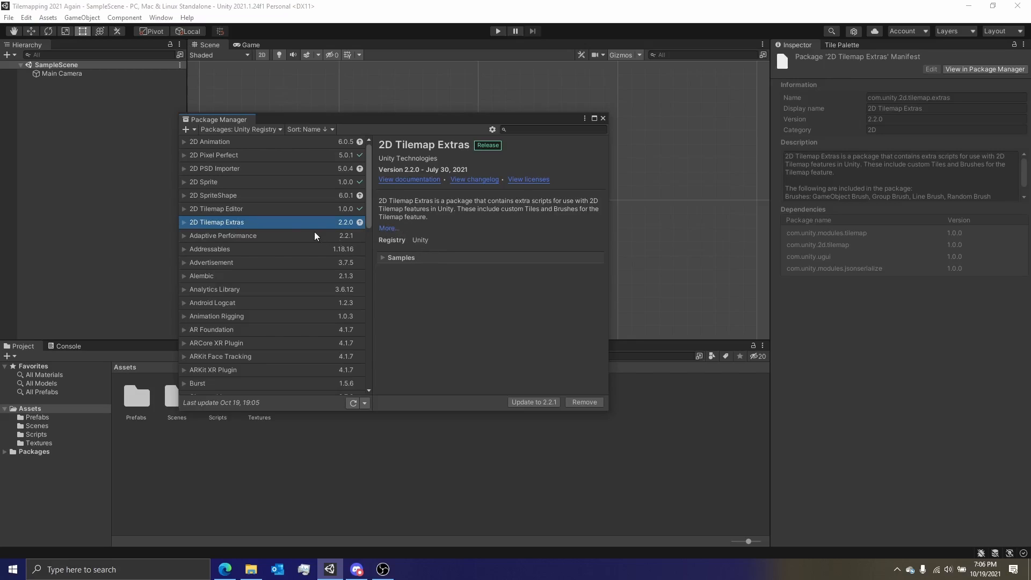
pyautogui.click(184, 222)
pyautogui.click(185, 222)
pyautogui.click(275, 211)
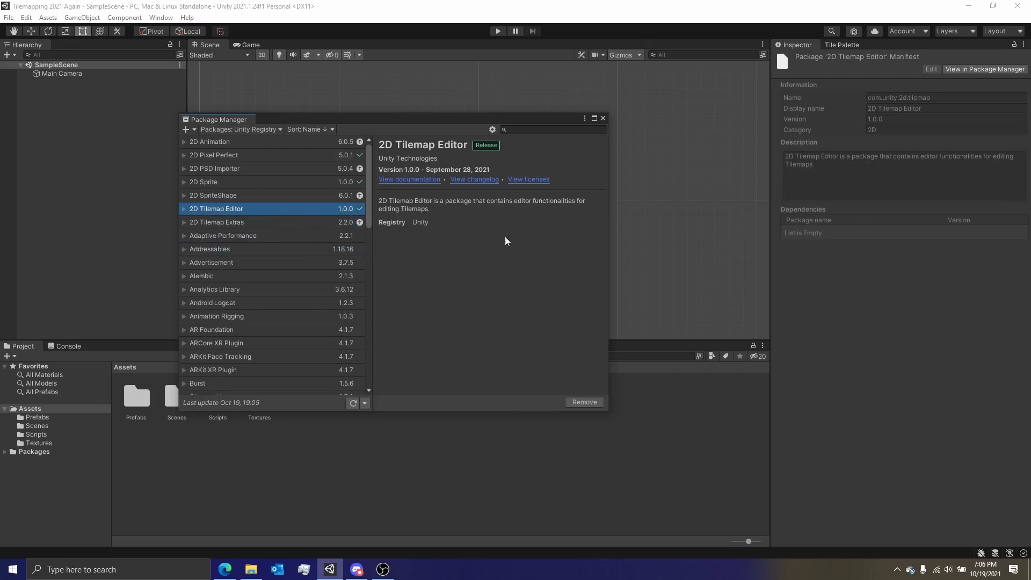
pyautogui.click(603, 118)
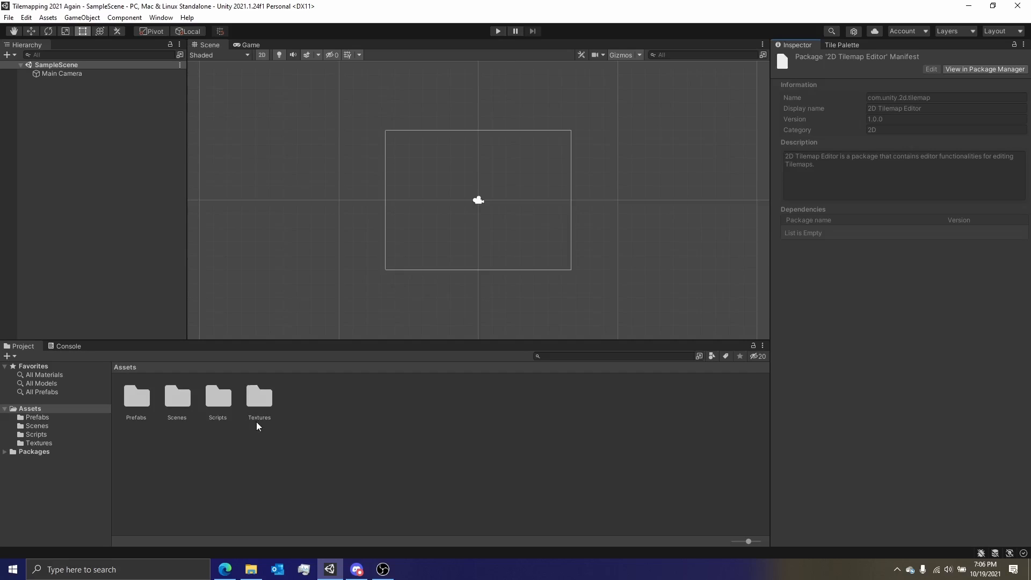
# Open the Textures folder and select the GDC Pizza Game_tileset texture to show its import settings
pyautogui.click(287, 422)
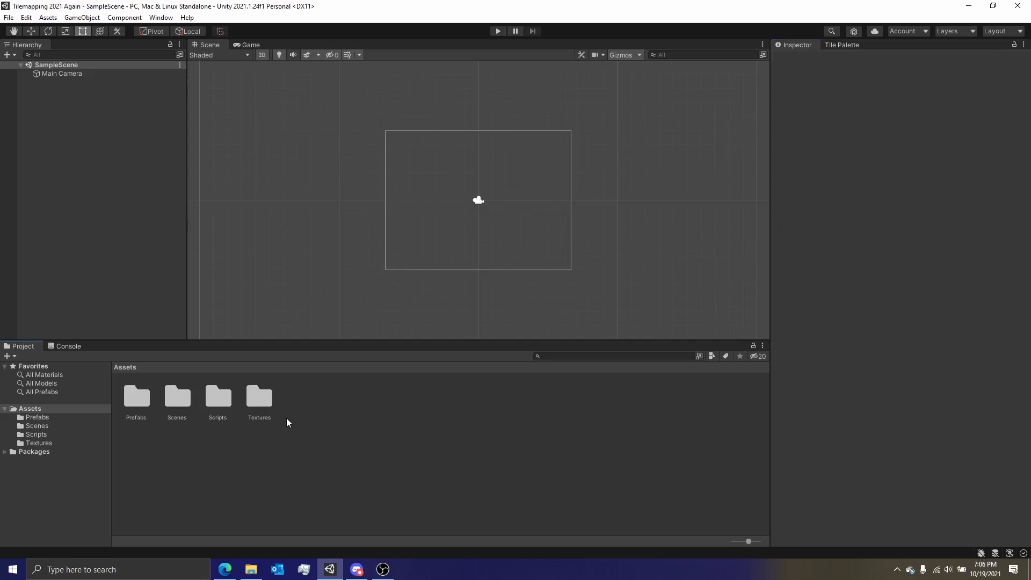
pyautogui.click(258, 407)
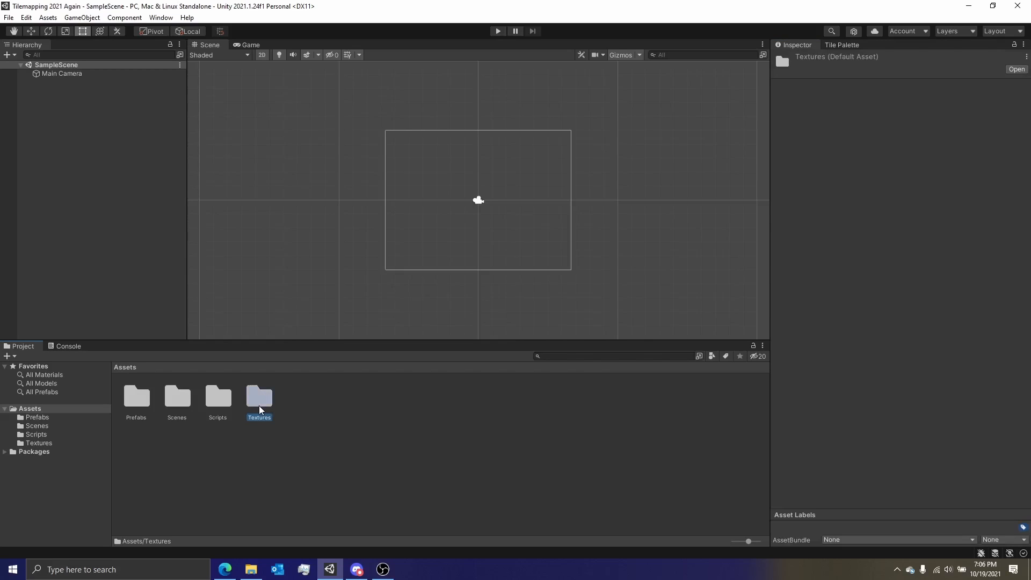
pyautogui.doubleClick(259, 406)
pyautogui.click(137, 398)
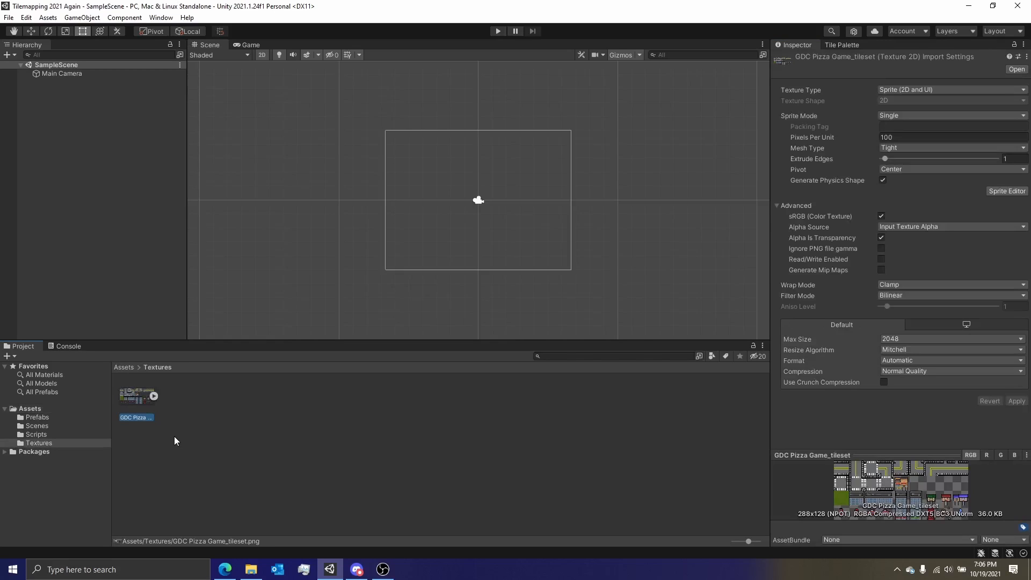
# View the GDC Pizza Game_tileset image enlarged in Photos and close it to return to Unity
pyautogui.doubleClick(131, 395)
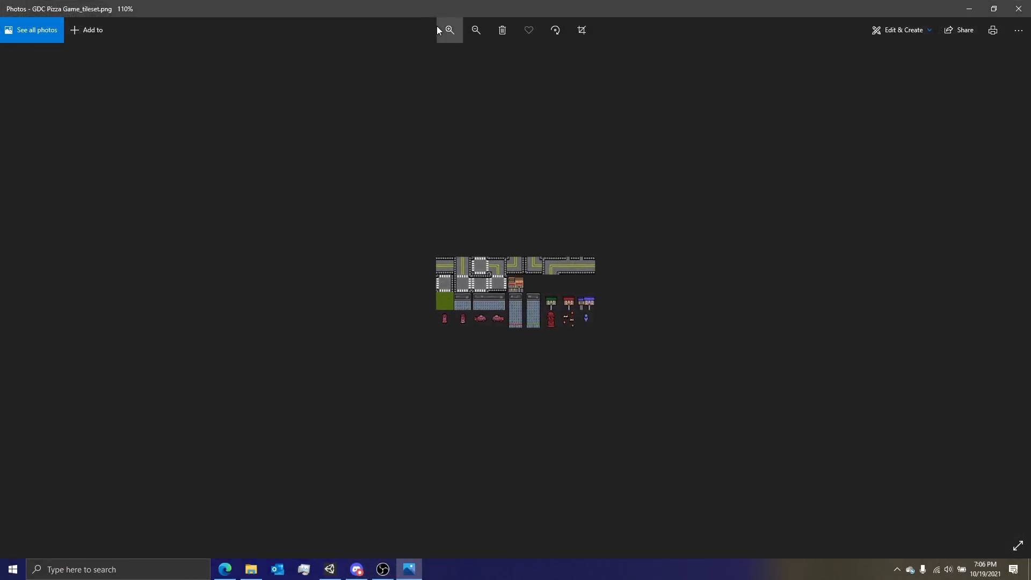
pyautogui.click(443, 35)
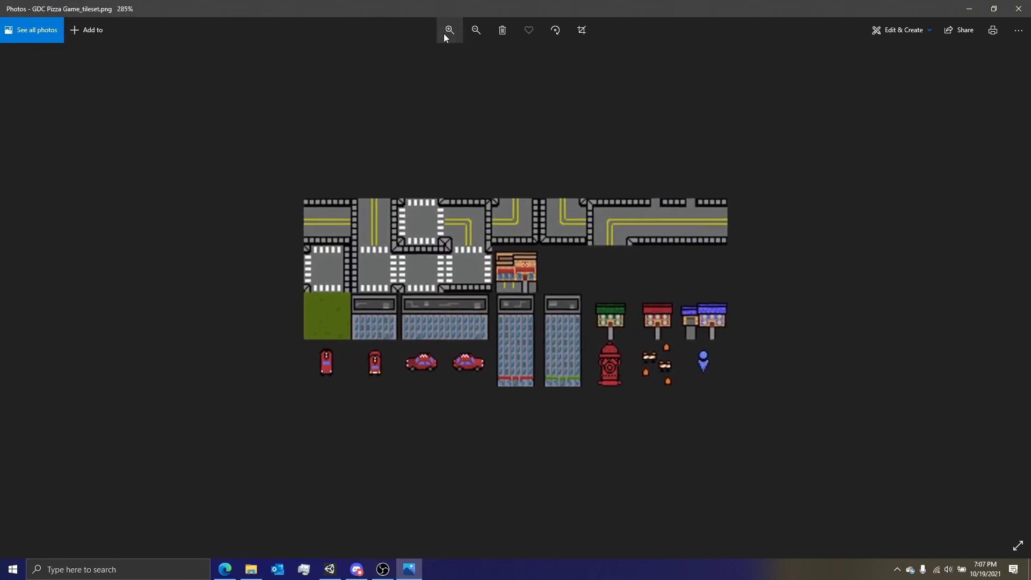
pyautogui.click(449, 31)
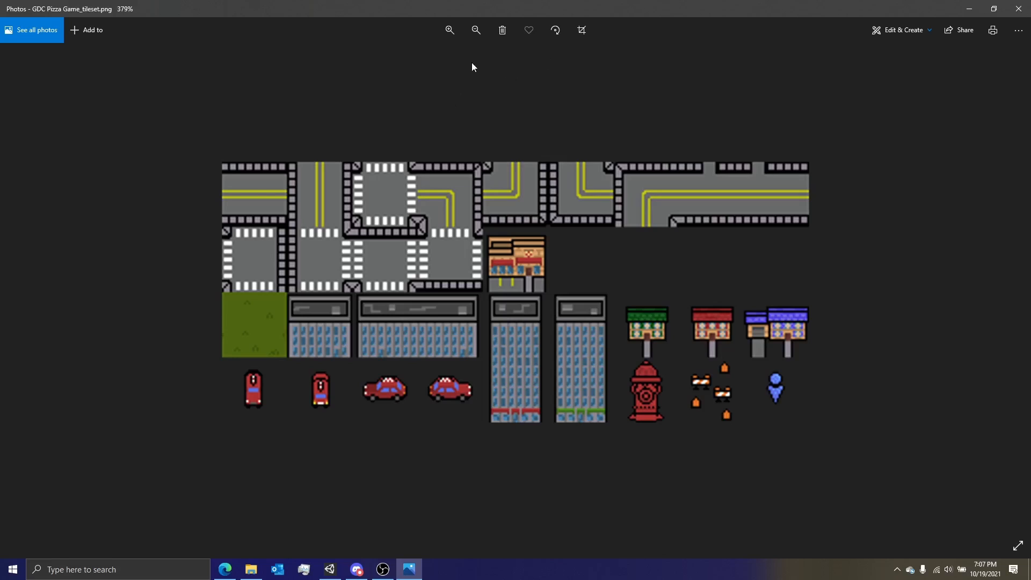
pyautogui.click(1019, 9)
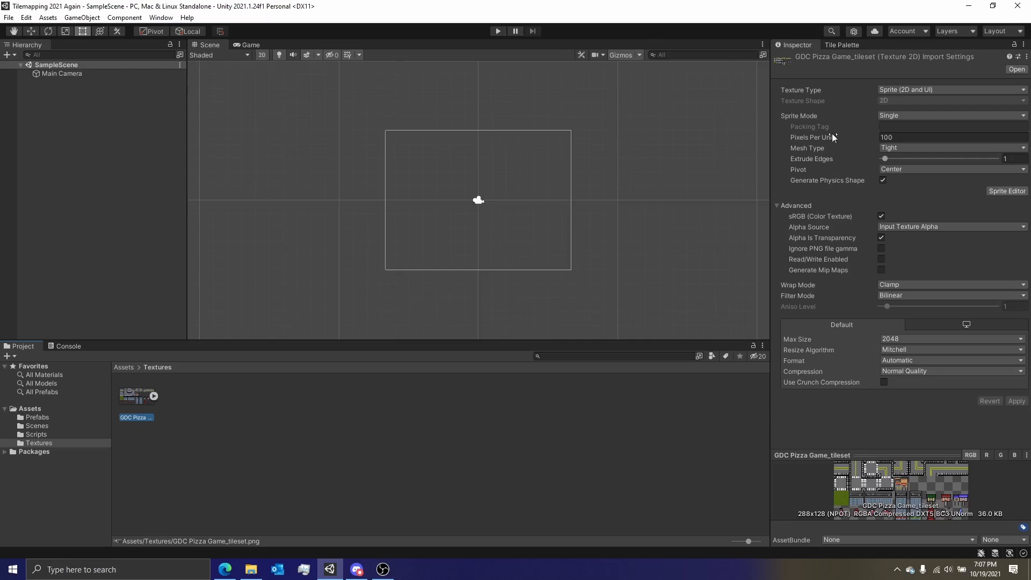
# Set the tileset's Sprite Mode to Multiple and its Pixels Per Unit to 32, leaving Texture Type as Sprite (2D and UI)
pyautogui.click(895, 87)
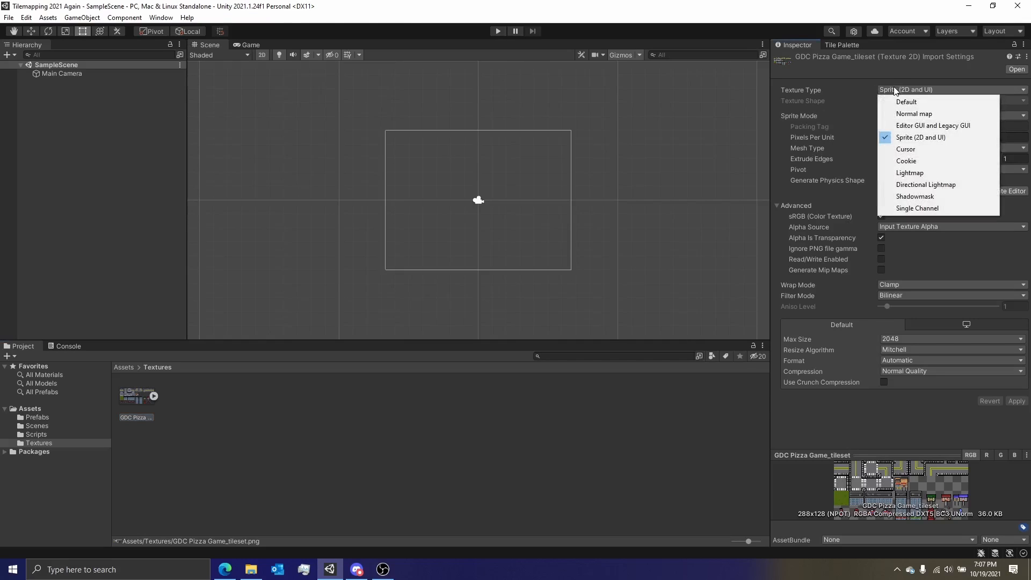
pyautogui.click(841, 89)
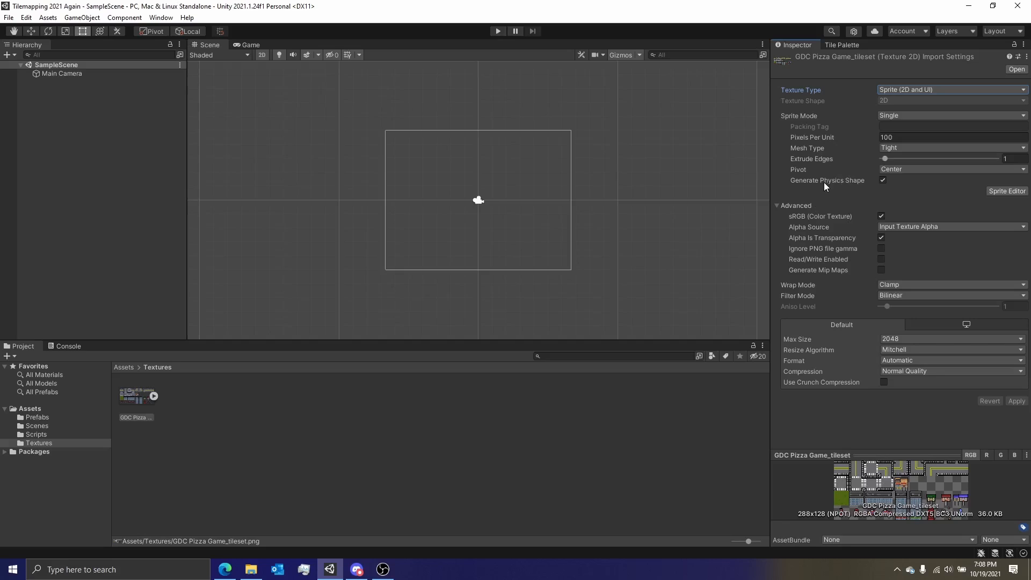
pyautogui.moveTo(825, 182)
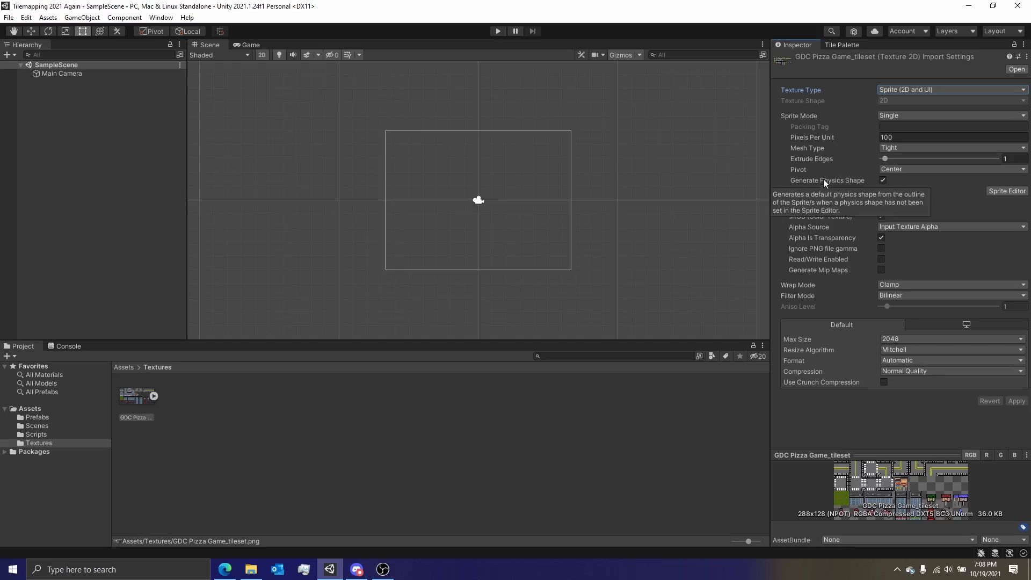
pyautogui.click(885, 117)
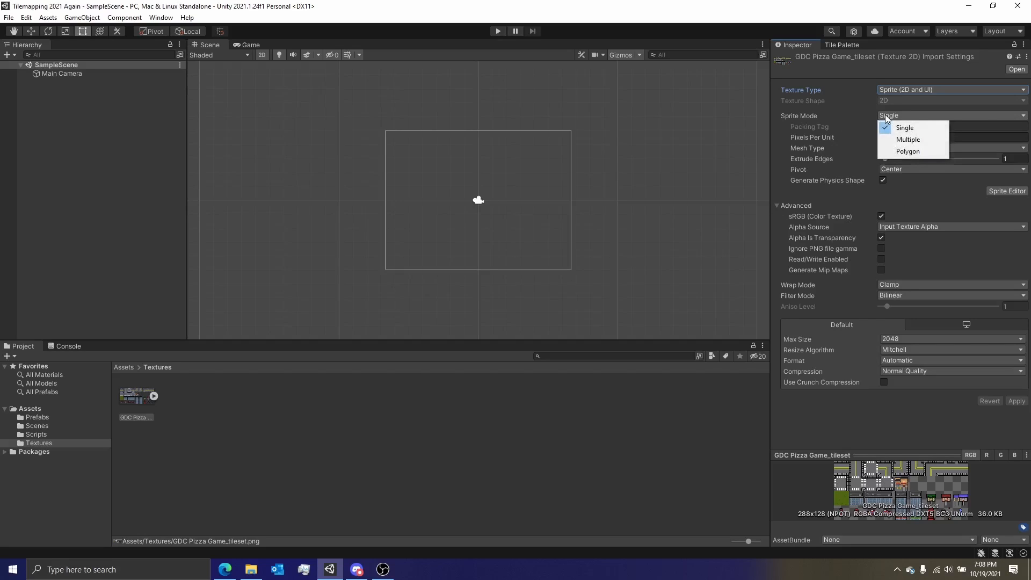
pyautogui.click(902, 141)
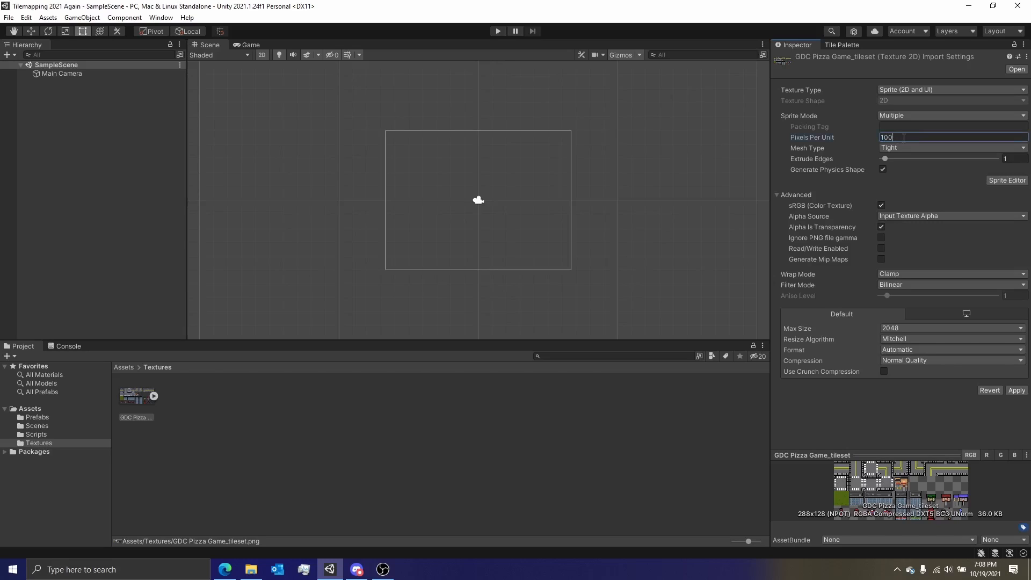
pyautogui.press('BackSpace')
pyautogui.press('BackSpace')
pyautogui.press('BackSpace')
pyautogui.write('32')
# Examine the unit grid squares in the Scene view relative to the camera frame
pyautogui.scroll(6, 477, 206)
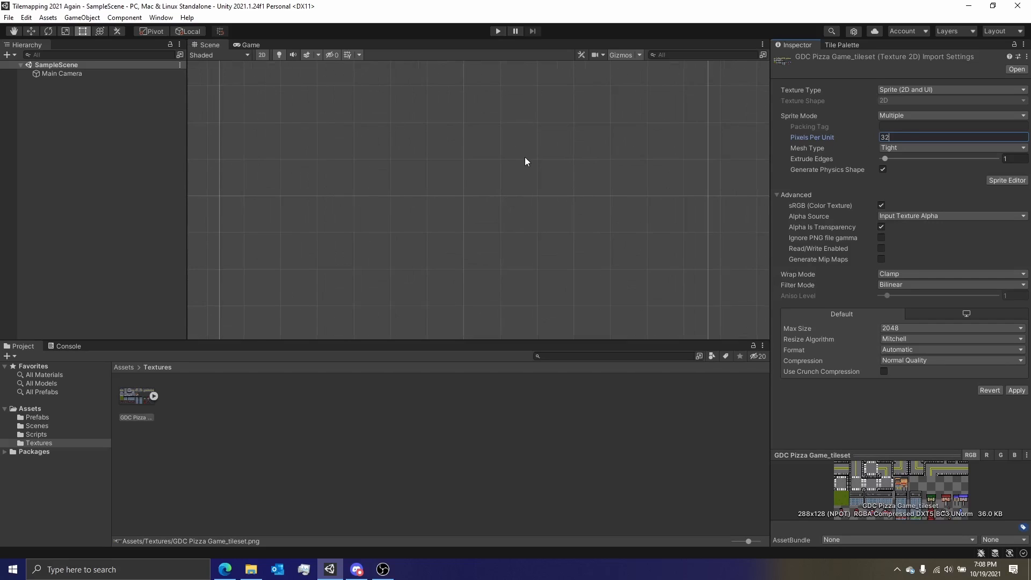
pyautogui.scroll(8, 504, 231)
pyautogui.scroll(-7, 488, 211)
pyautogui.moveTo(483, 202); pyautogui.dragTo(542, 172, button='middle')
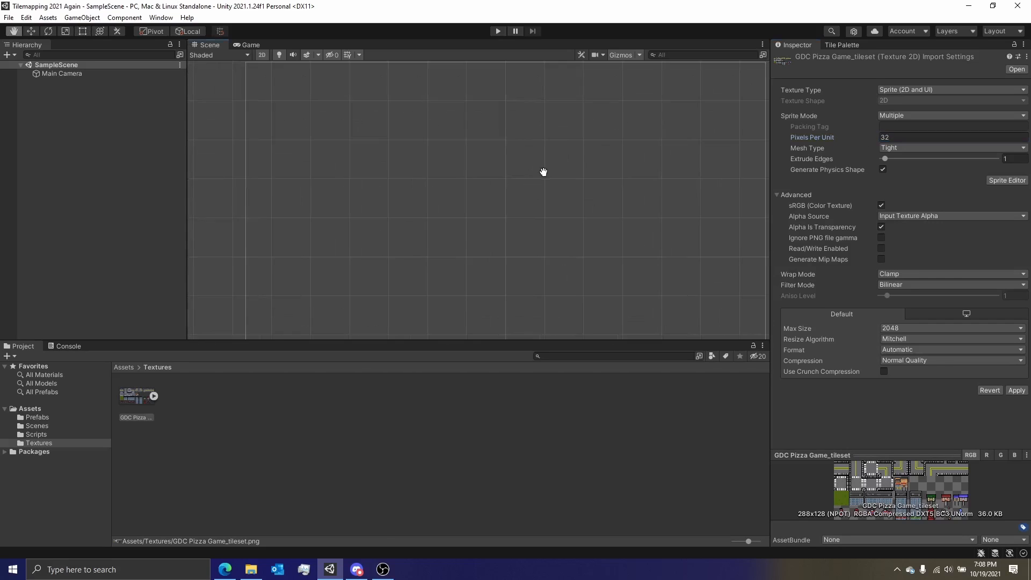
pyautogui.scroll(-8, 547, 168)
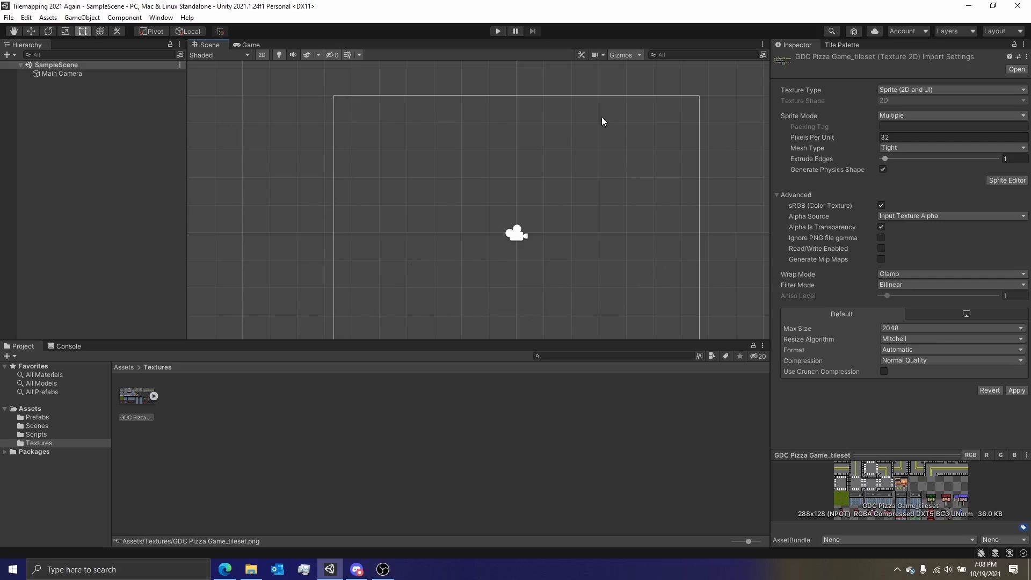
pyautogui.scroll(2, 569, 129)
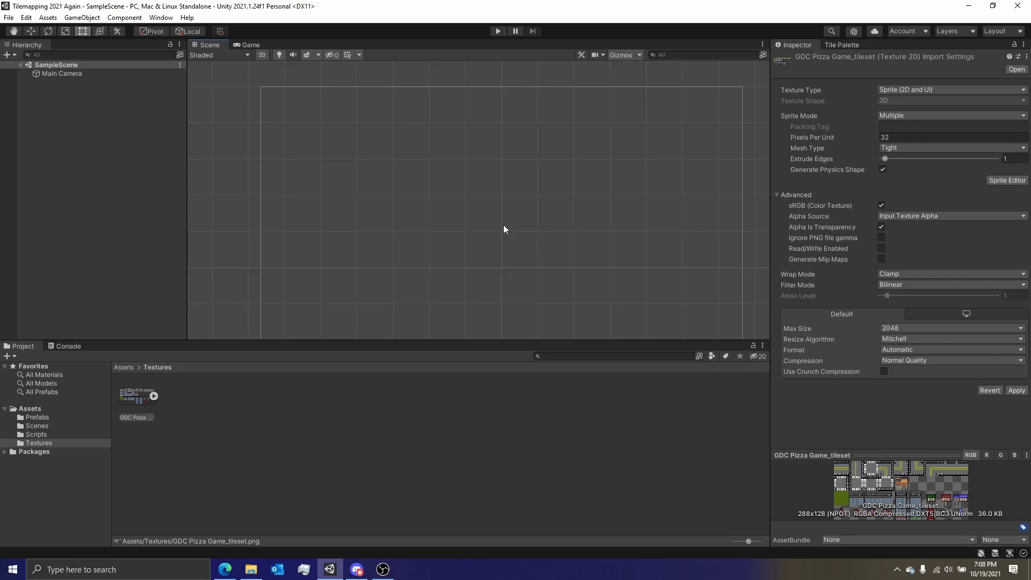
pyautogui.scroll(-5, 558, 214)
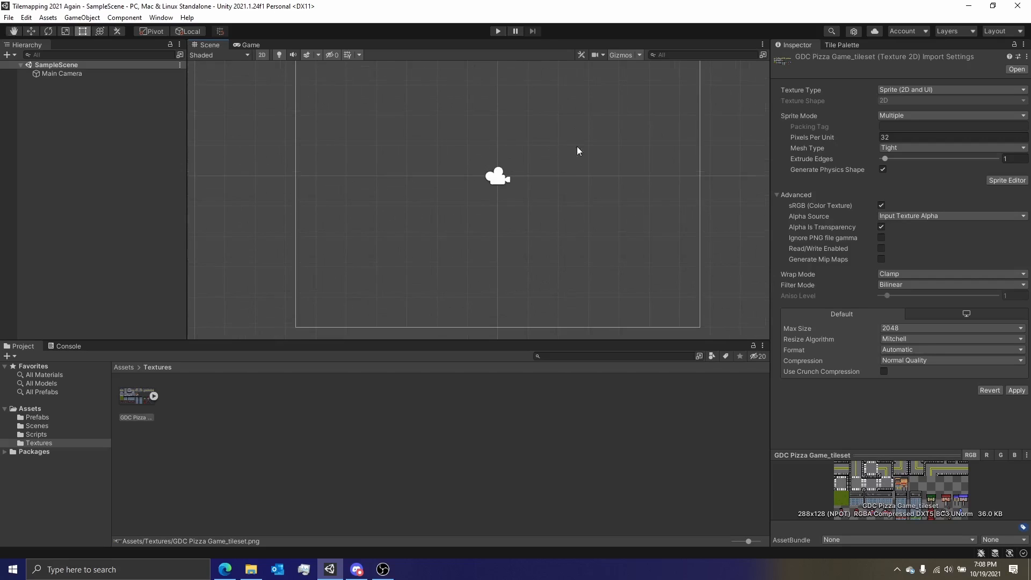
pyautogui.moveTo(623, 195); pyautogui.dragTo(582, 208, button='middle')
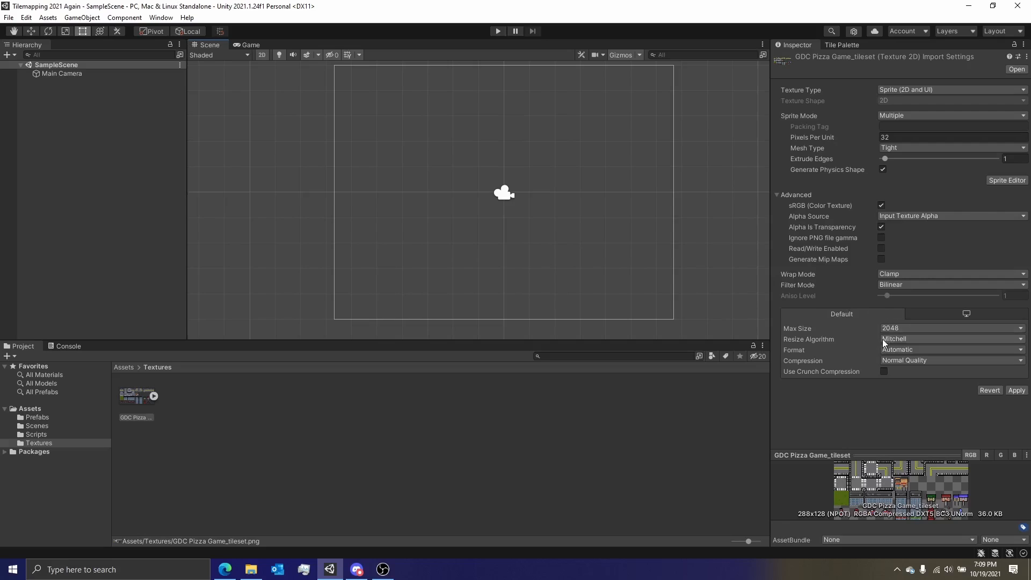
# Check the Wrap Mode options for the tileset texture and keep Clamp
pyautogui.click(892, 276)
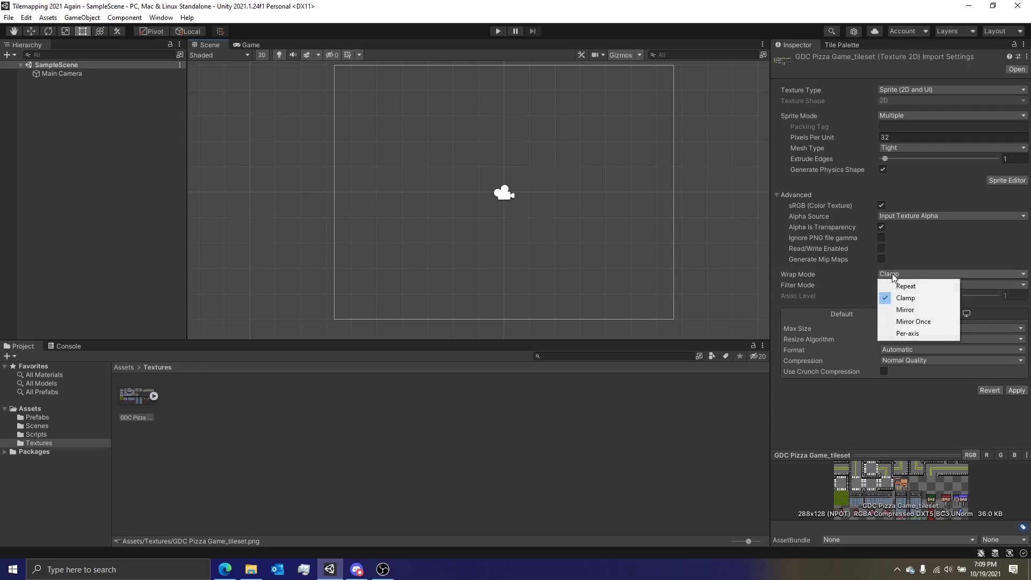
pyautogui.click(862, 270)
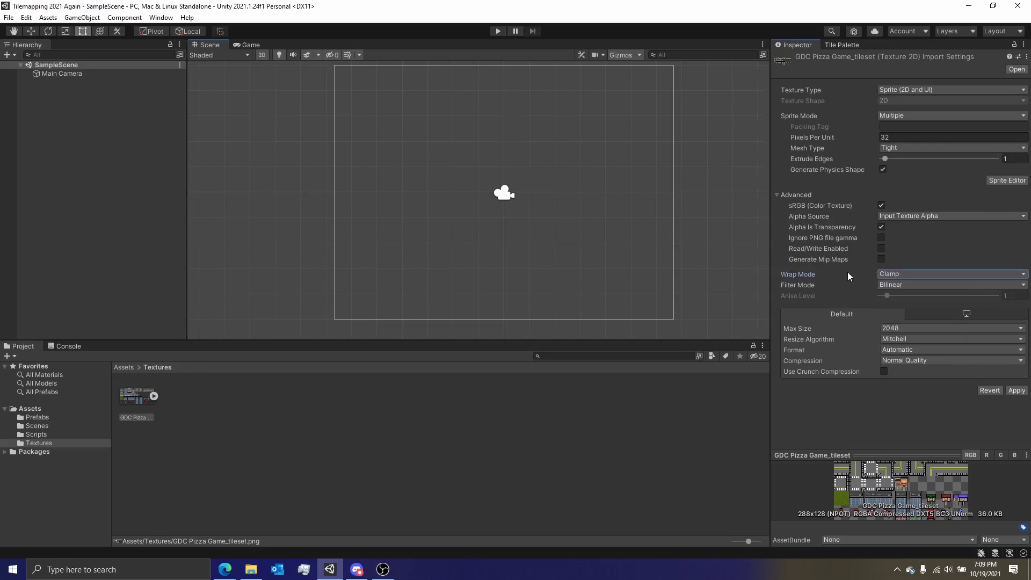
# Set the tileset's Filter Mode to Point (no filter) and its Format to RGBA 32 bit, and apply the import settings
pyautogui.click(888, 284)
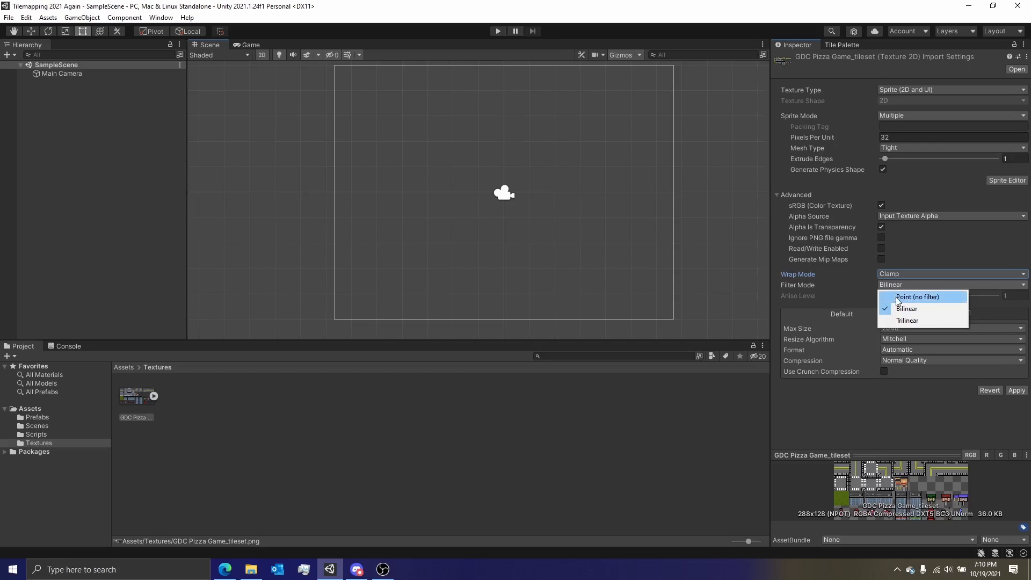
pyautogui.click(896, 298)
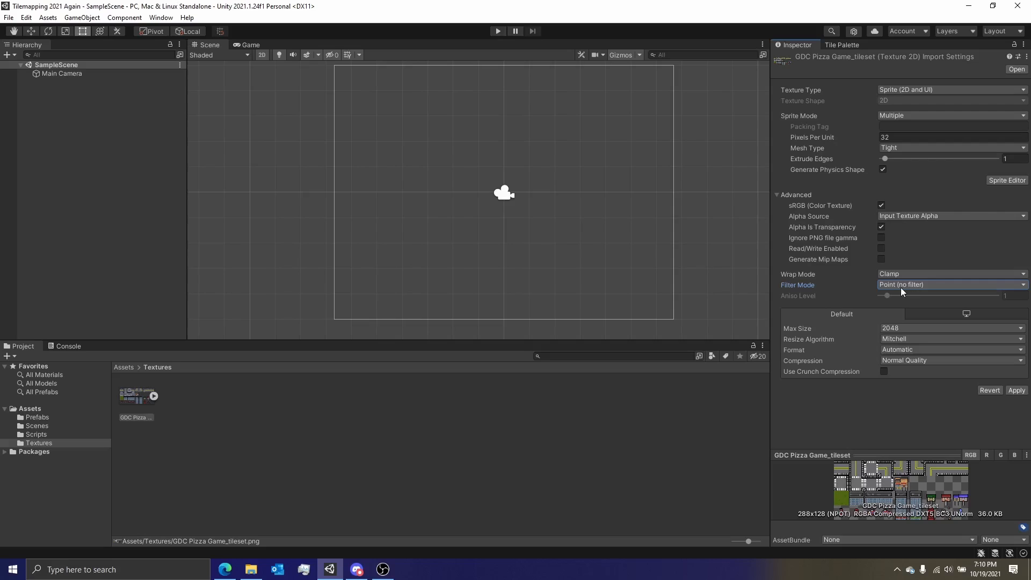
pyautogui.click(907, 350)
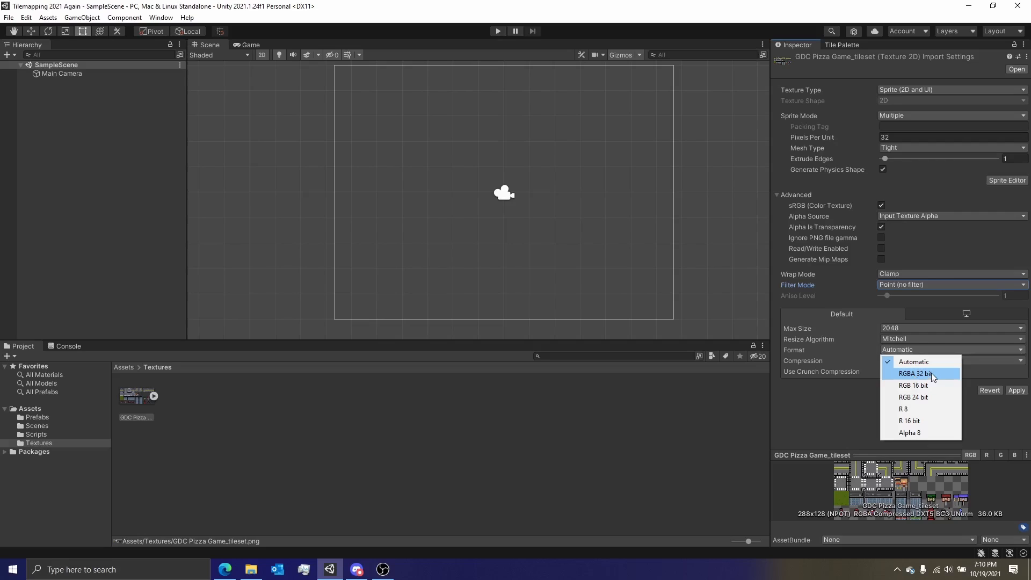
pyautogui.click(933, 375)
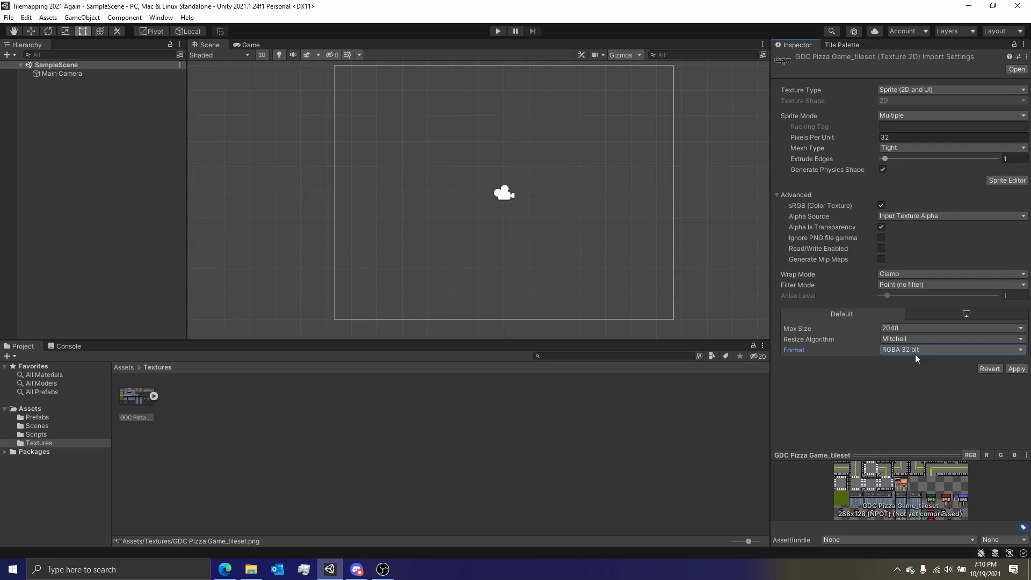
pyautogui.click(1016, 369)
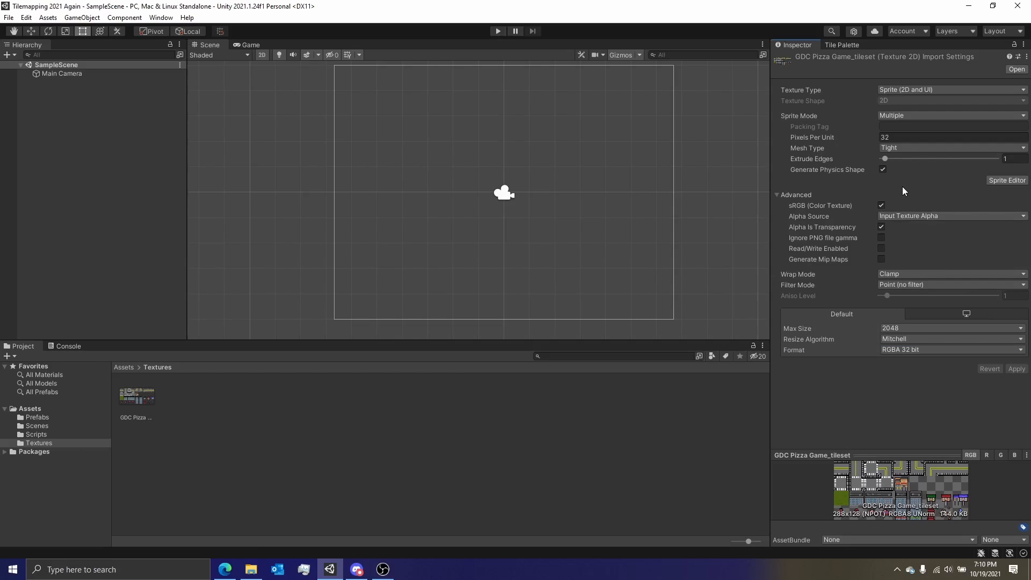
pyautogui.click(994, 181)
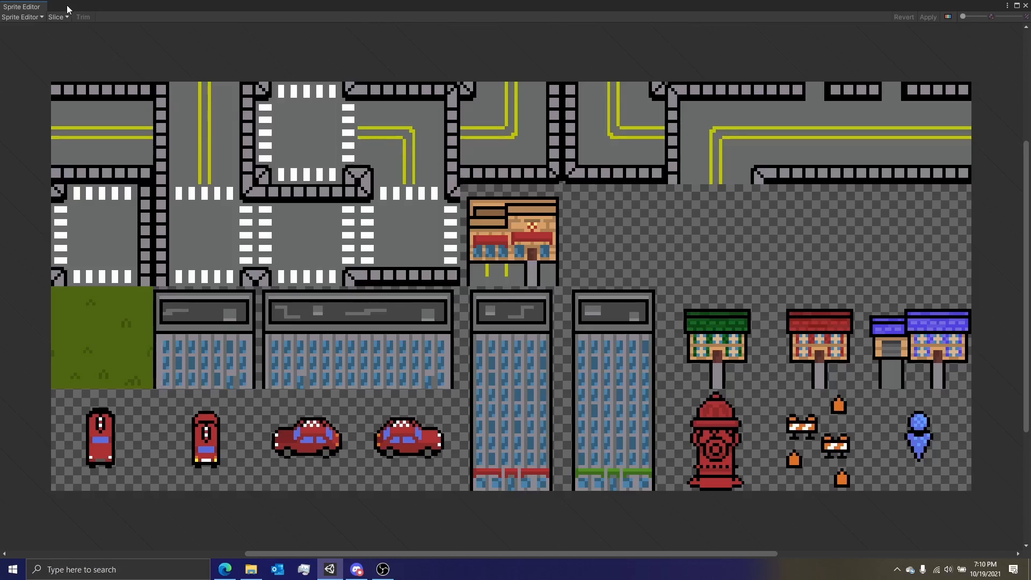
pyautogui.moveTo(33, 7); pyautogui.dragTo(150, 11)
pyautogui.click(1025, 6)
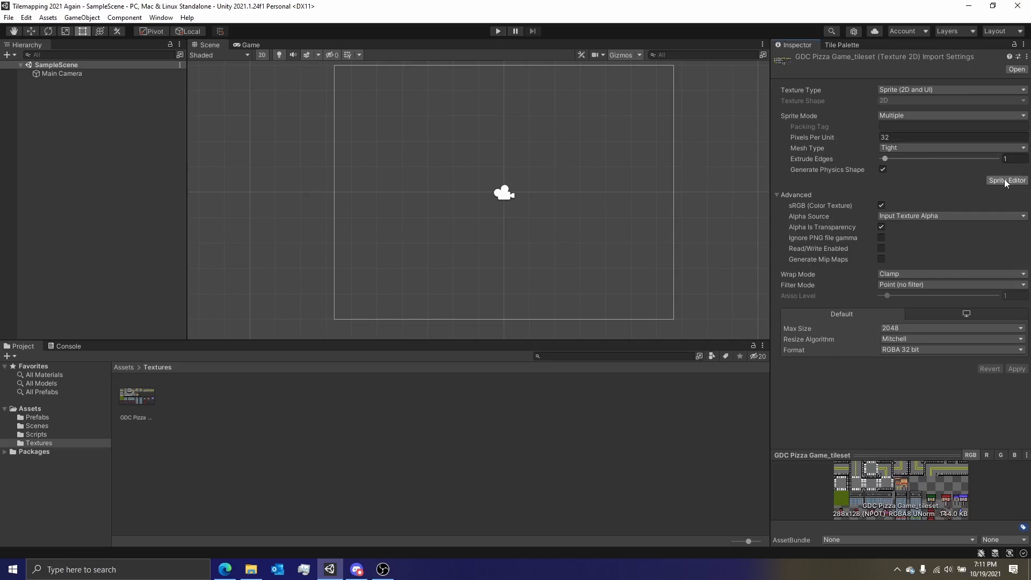
# Open the GDC Pizza Game_tileset texture in the Sprite Editor and check its editor modes and slicing options
pyautogui.click(137, 402)
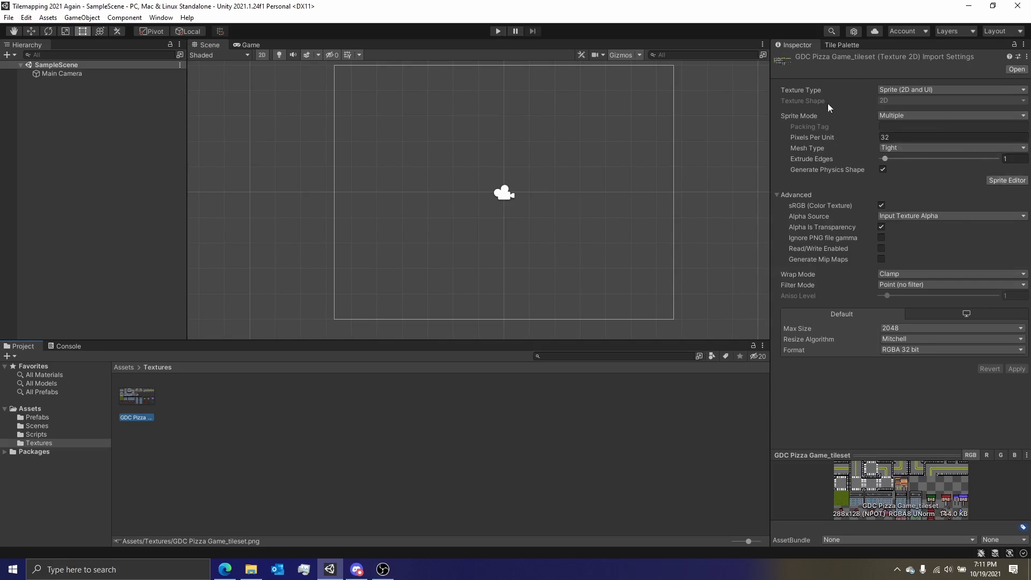
pyautogui.click(1004, 181)
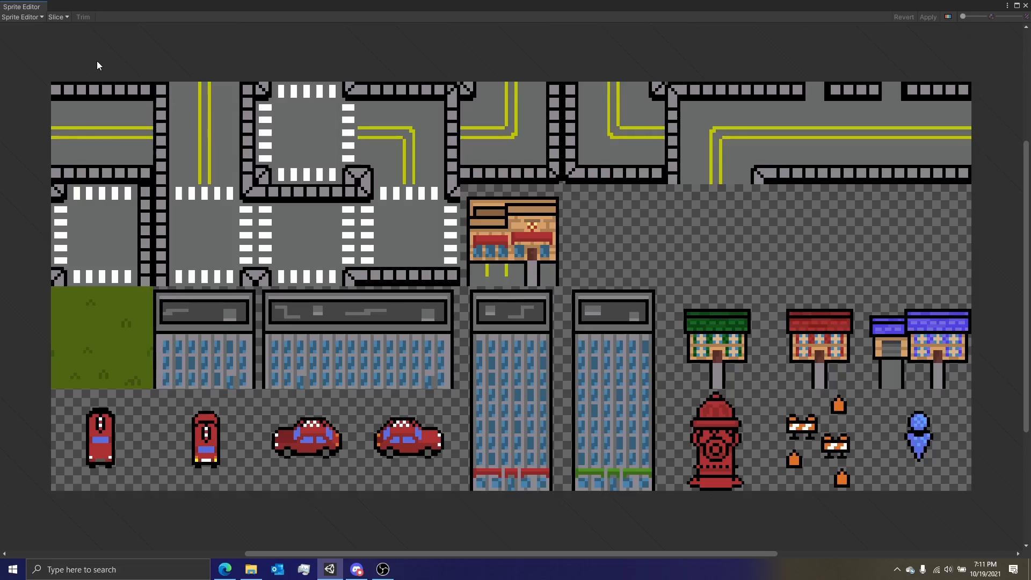
pyautogui.click(25, 20)
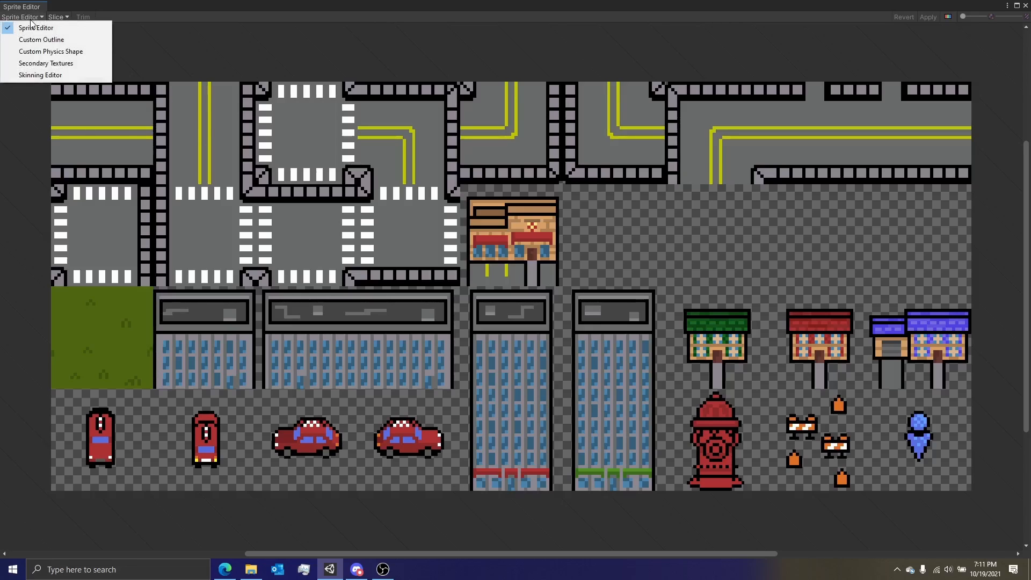
pyautogui.click(58, 20)
pyautogui.click(38, 18)
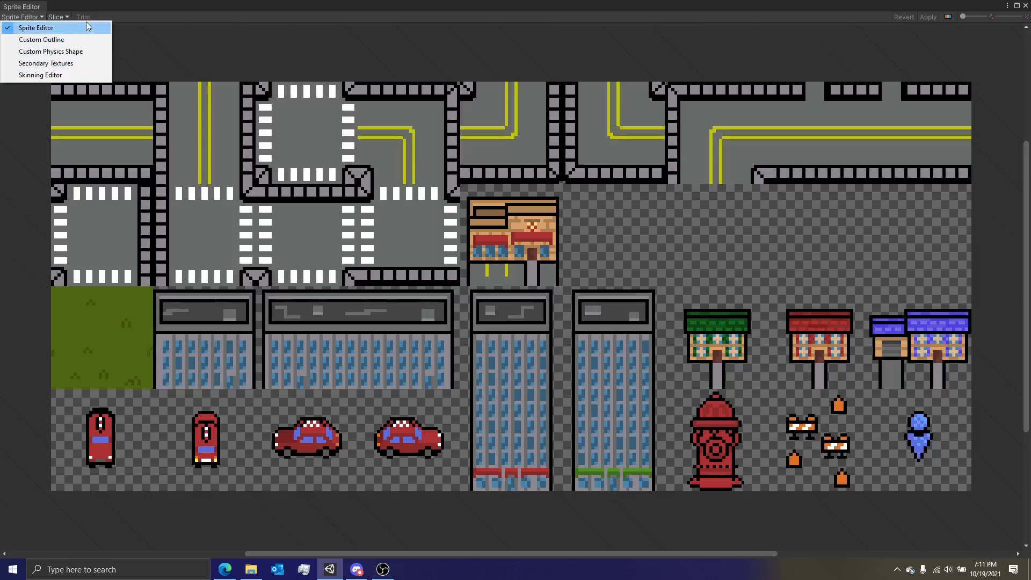
pyautogui.click(56, 16)
pyautogui.click(58, 17)
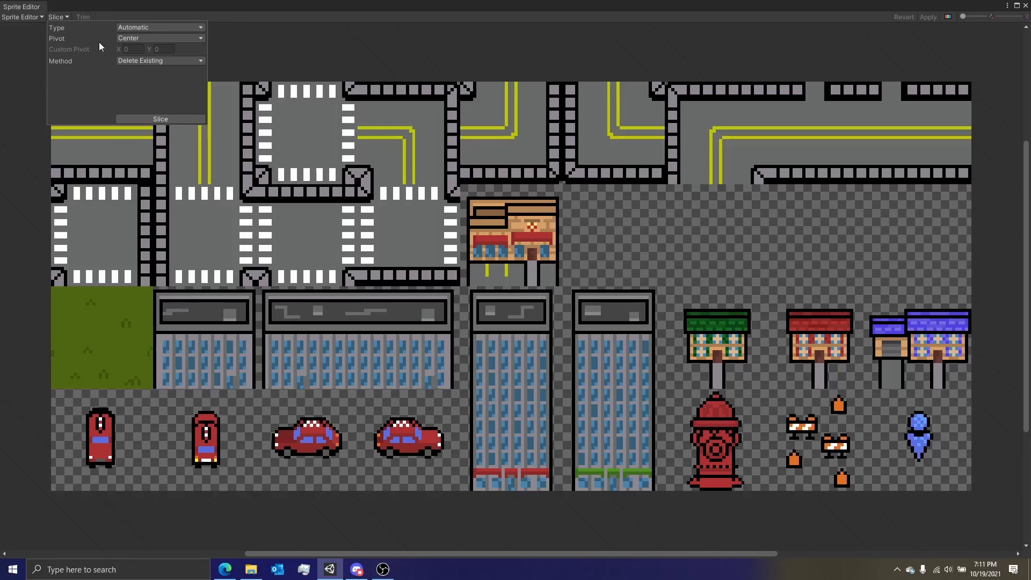
# Slice the tileset with Grid By Cell Size using a pixel size of 32 by 32
pyautogui.click(129, 28)
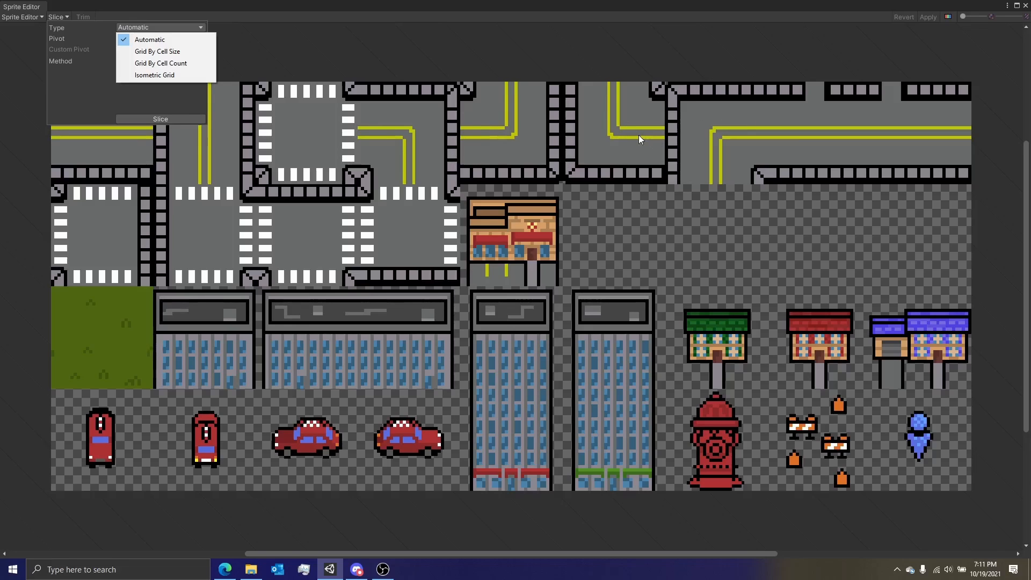
pyautogui.click(159, 53)
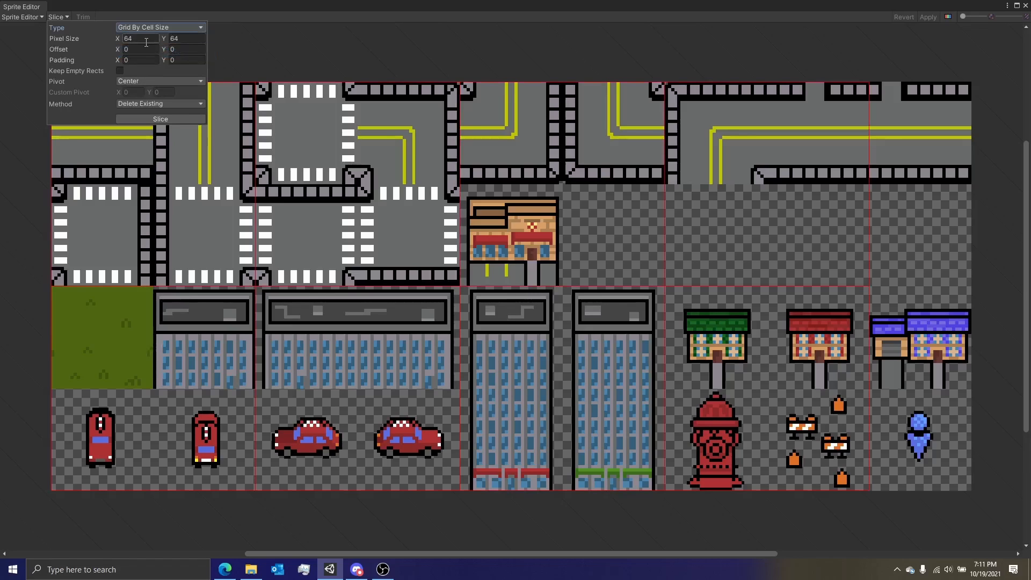
pyautogui.click(146, 43)
pyautogui.write('32')
pyautogui.press('Tab')
pyautogui.write('32')
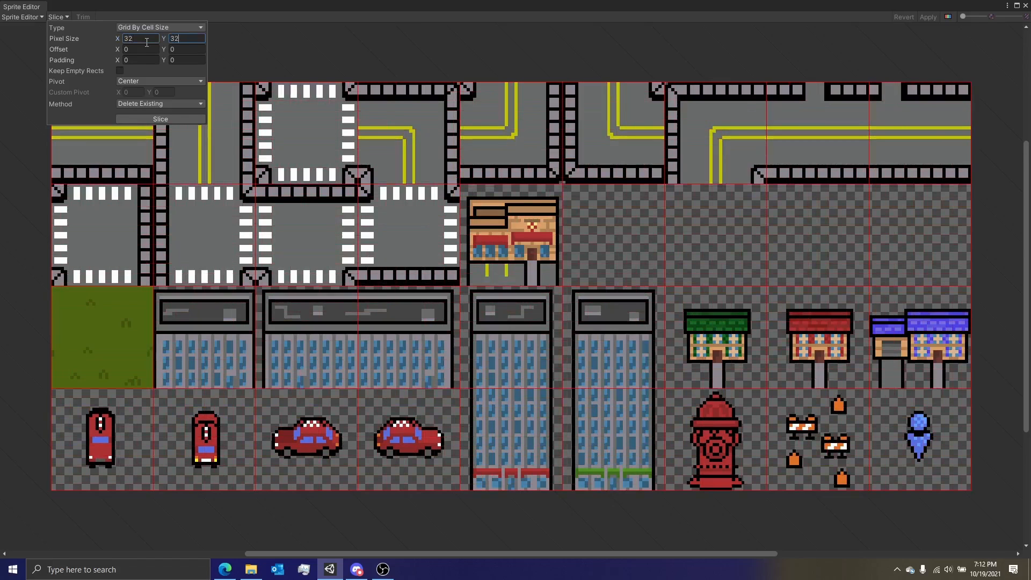
pyautogui.click(147, 43)
pyautogui.press('Tab')
pyautogui.click(127, 119)
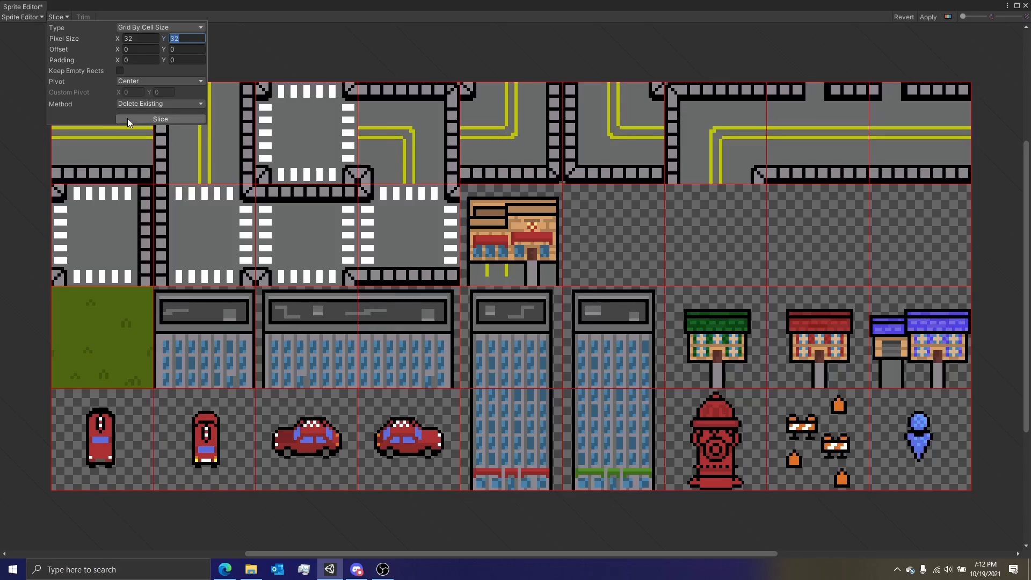
pyautogui.click(160, 119)
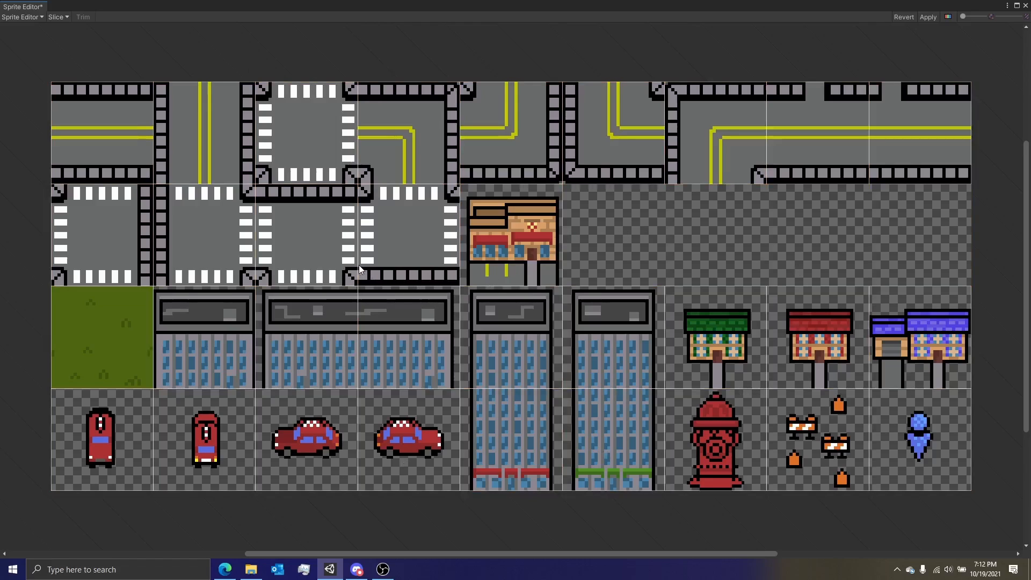
# Examine individual slices, including the pizza shop, the empty cells and the buildings that span two cells
pyautogui.click(413, 344)
pyautogui.click(515, 253)
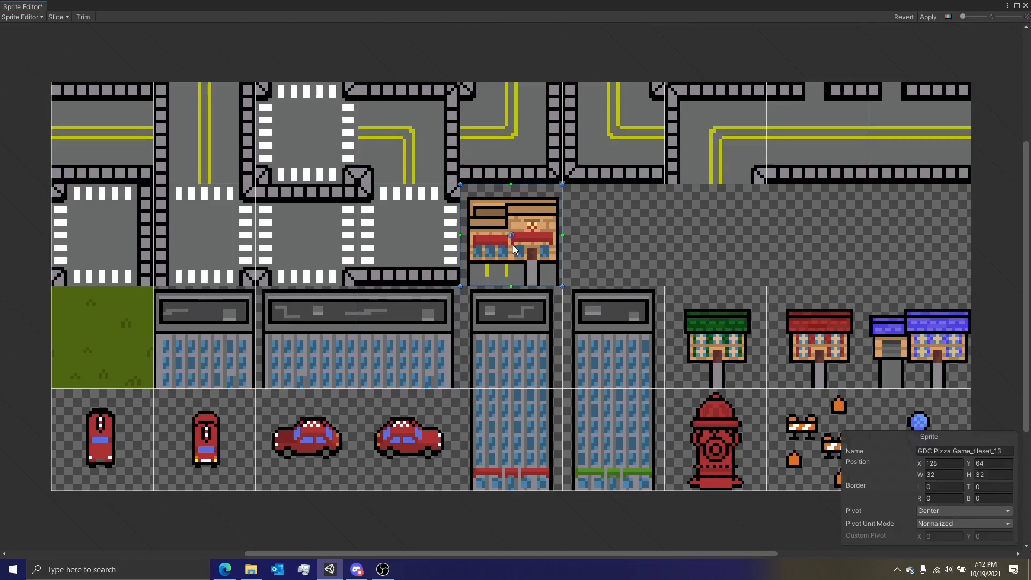
pyautogui.click(666, 252)
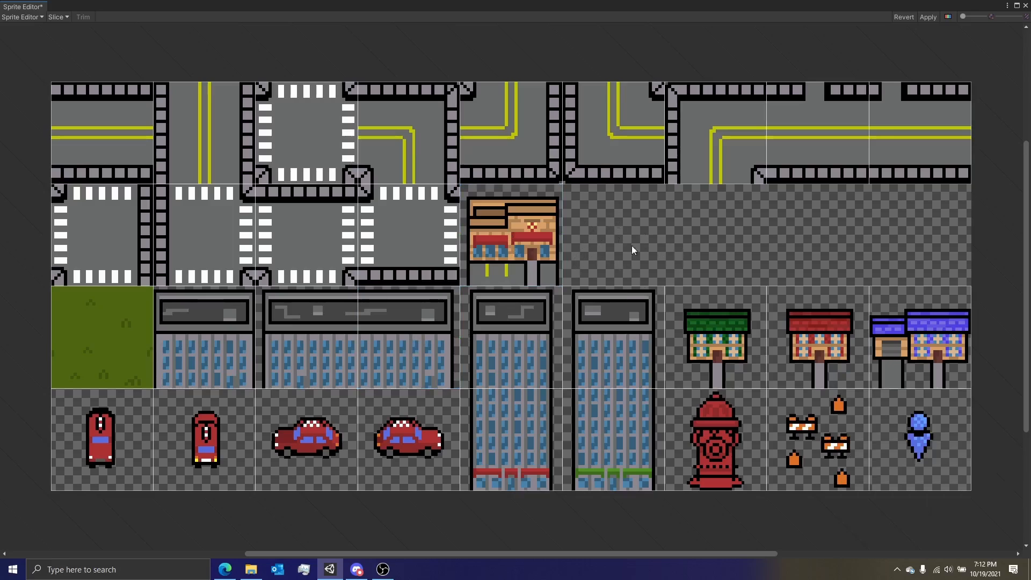
pyautogui.click(230, 312)
pyautogui.click(675, 249)
pyautogui.click(500, 351)
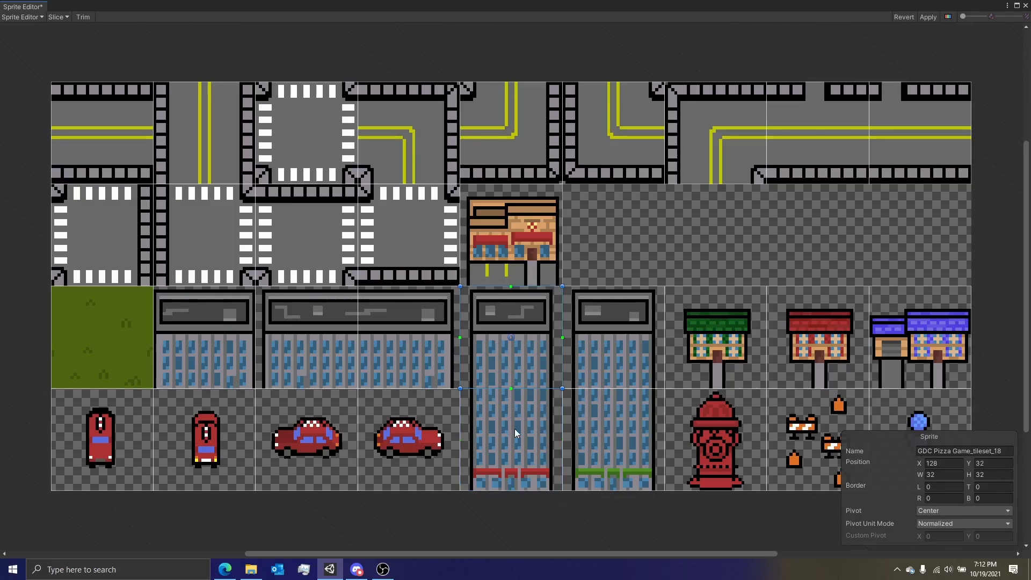
pyautogui.click(389, 336)
pyautogui.click(318, 332)
pyautogui.click(411, 332)
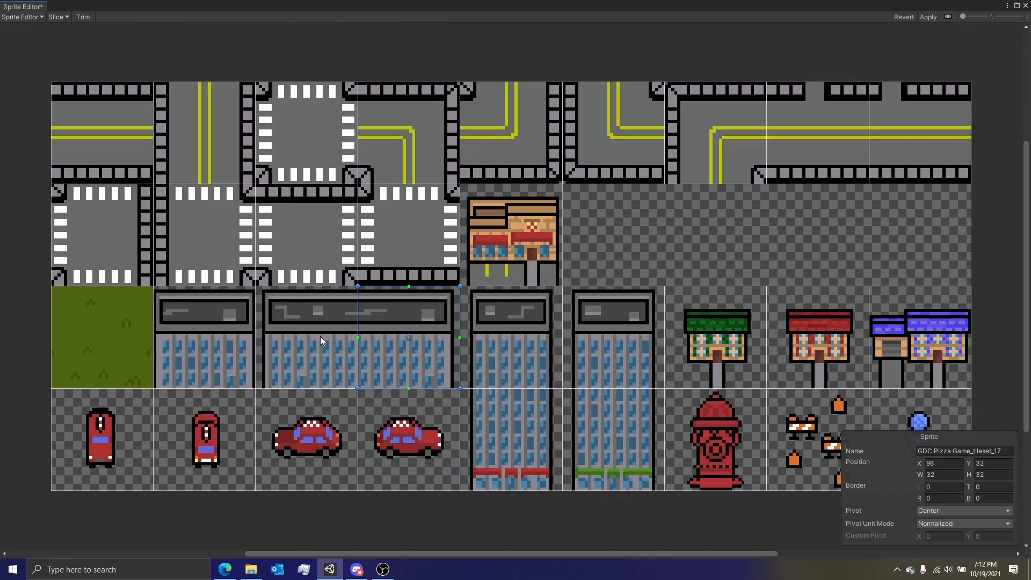
pyautogui.click(313, 336)
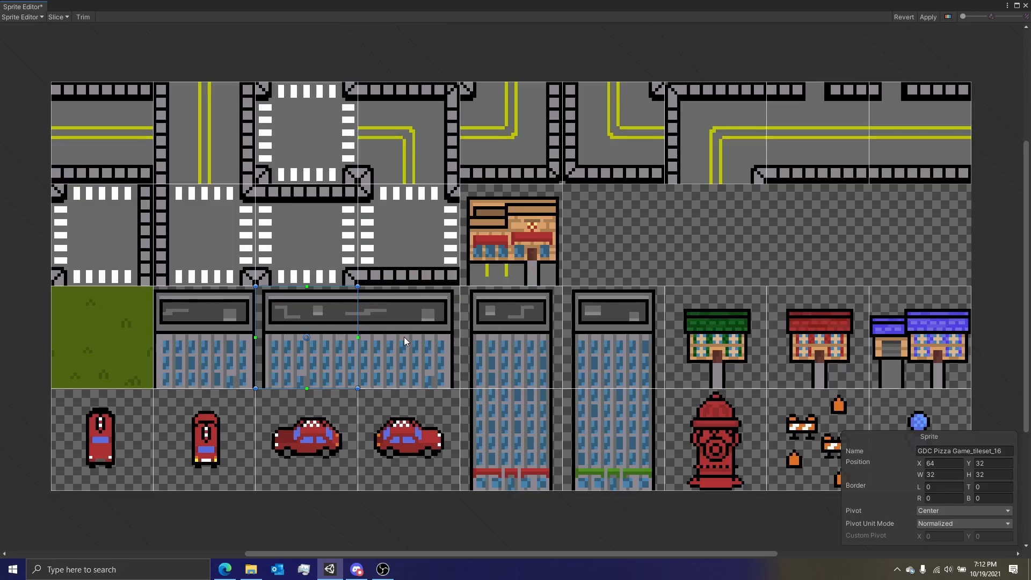
pyautogui.click(404, 337)
pyautogui.click(320, 338)
# Delete the right-half slice of the wide building and widen its left-half slice to 64 pixels to cover the whole building
pyautogui.click(406, 341)
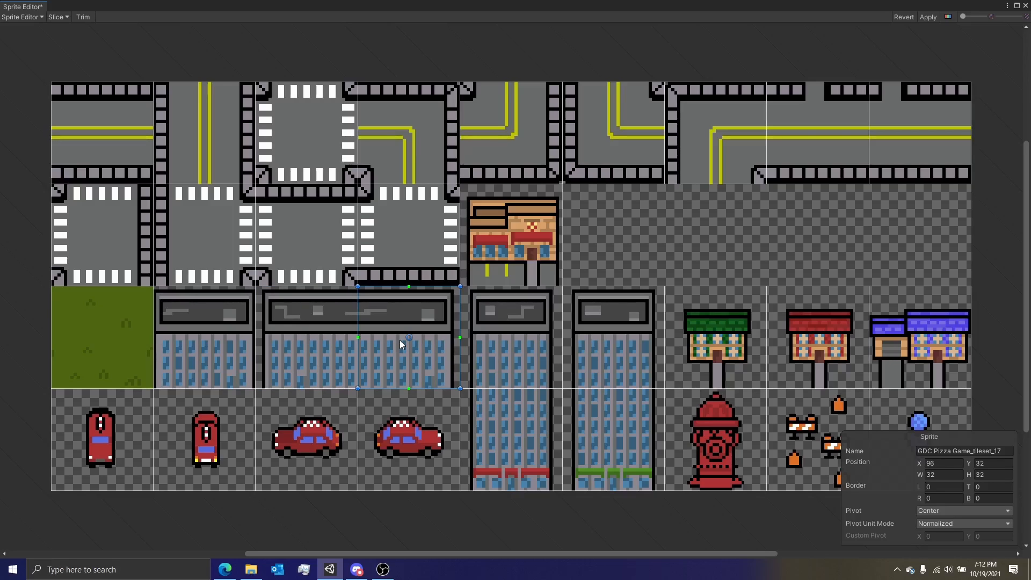
pyautogui.press('Escape')
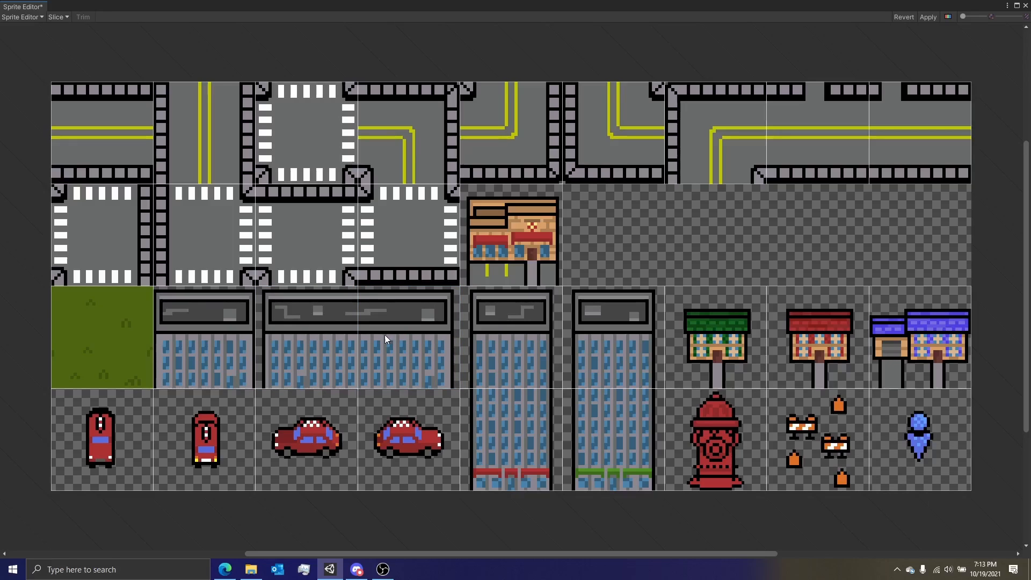
pyautogui.click(398, 362)
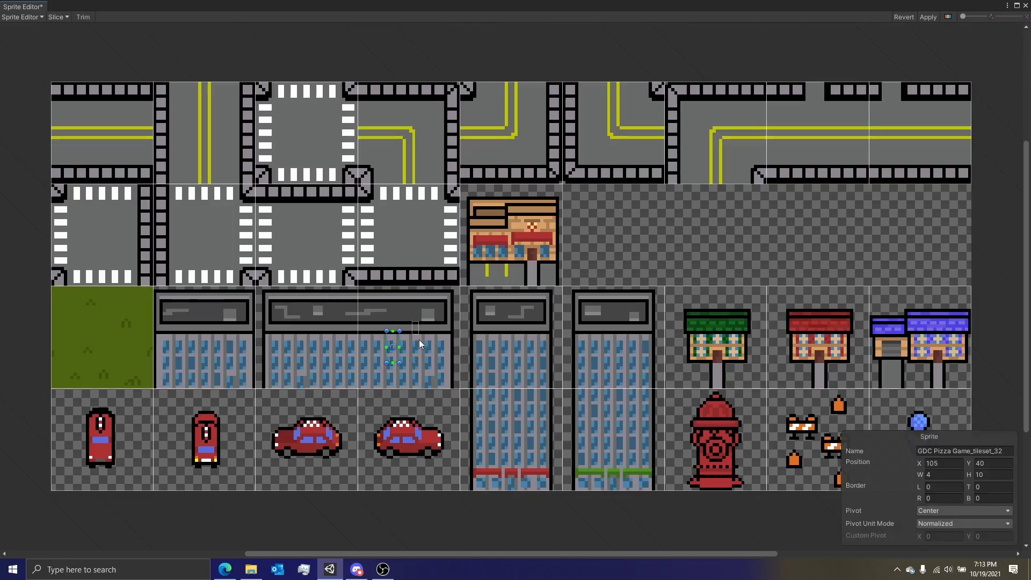
pyautogui.click(430, 353)
pyautogui.click(321, 324)
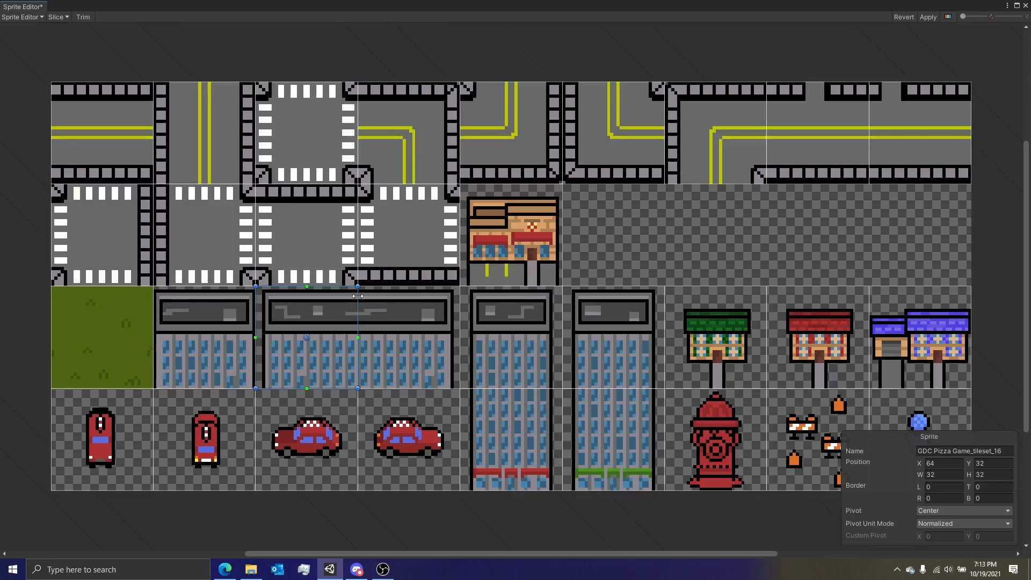
pyautogui.moveTo(358, 303); pyautogui.dragTo(460, 307)
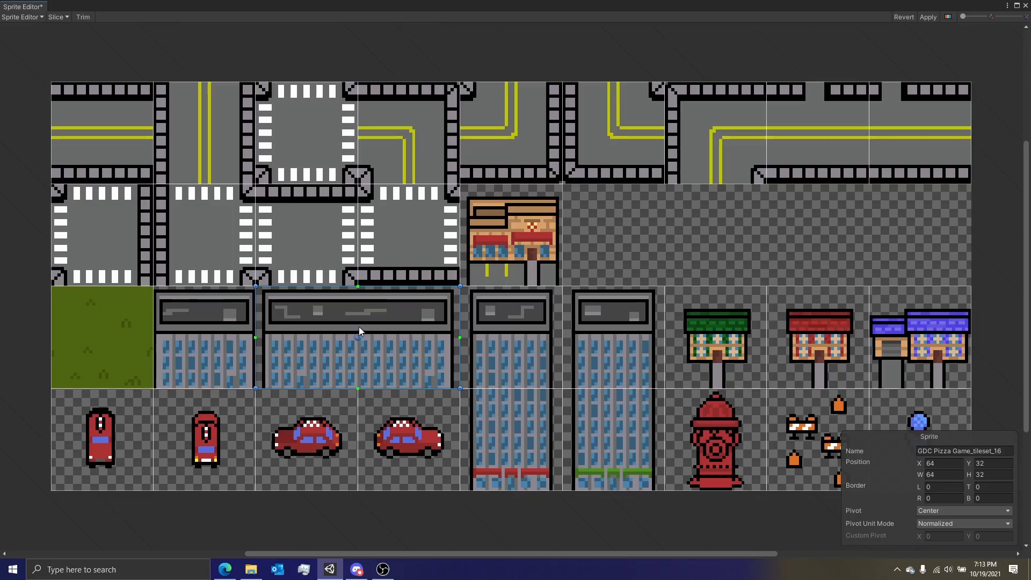
# Delete the upper slices of both tall buildings and extend the red-trimmed building's lower slice up to its roof
pyautogui.click(515, 323)
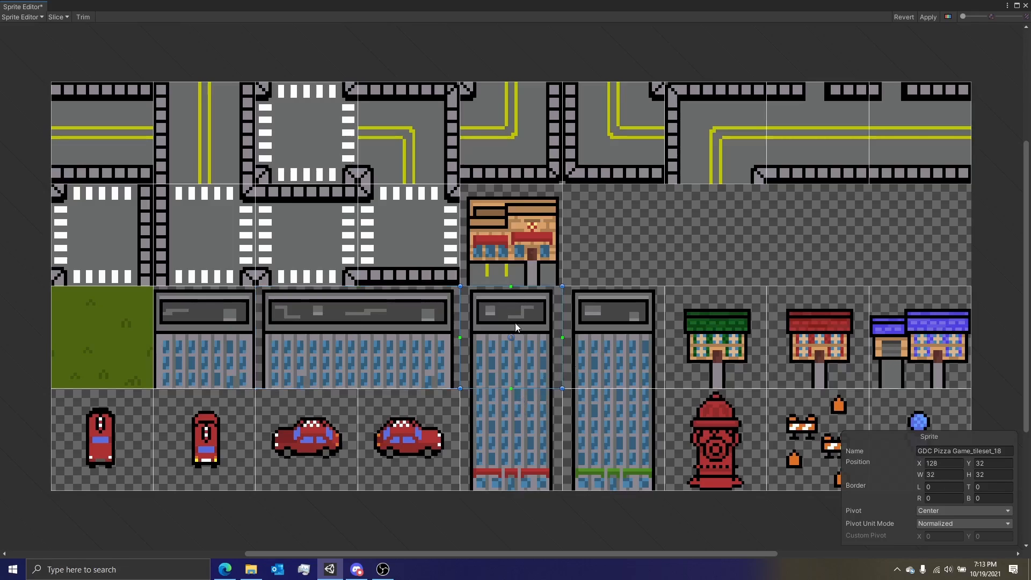
pyautogui.click(57, 17)
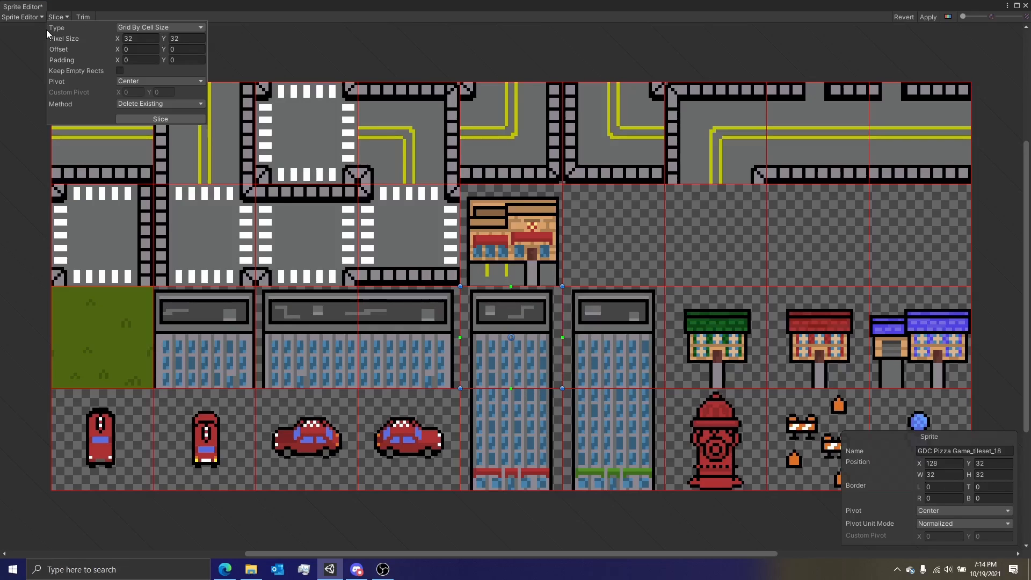
pyautogui.click(275, 55)
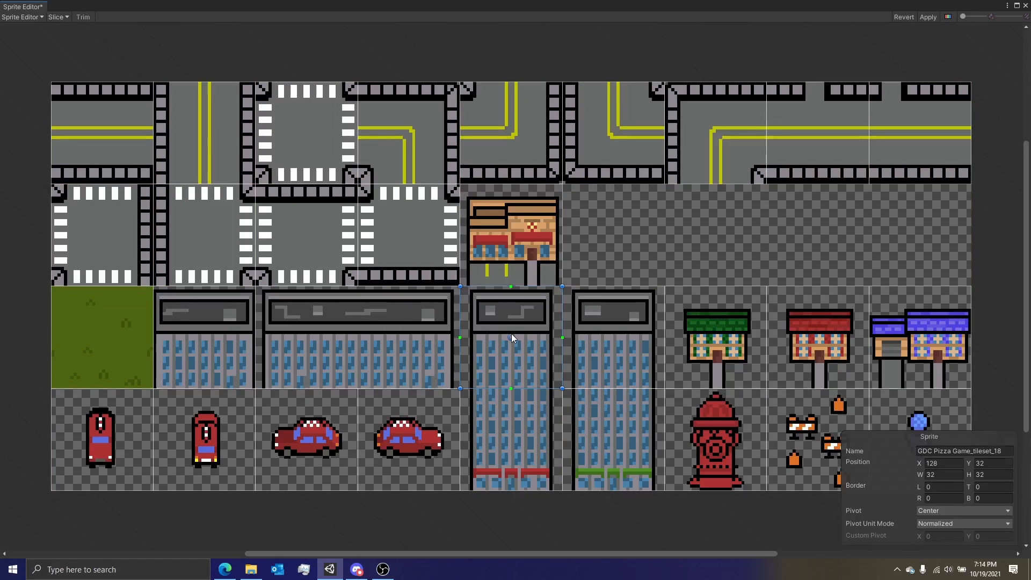
pyautogui.click(587, 344)
pyautogui.click(588, 344)
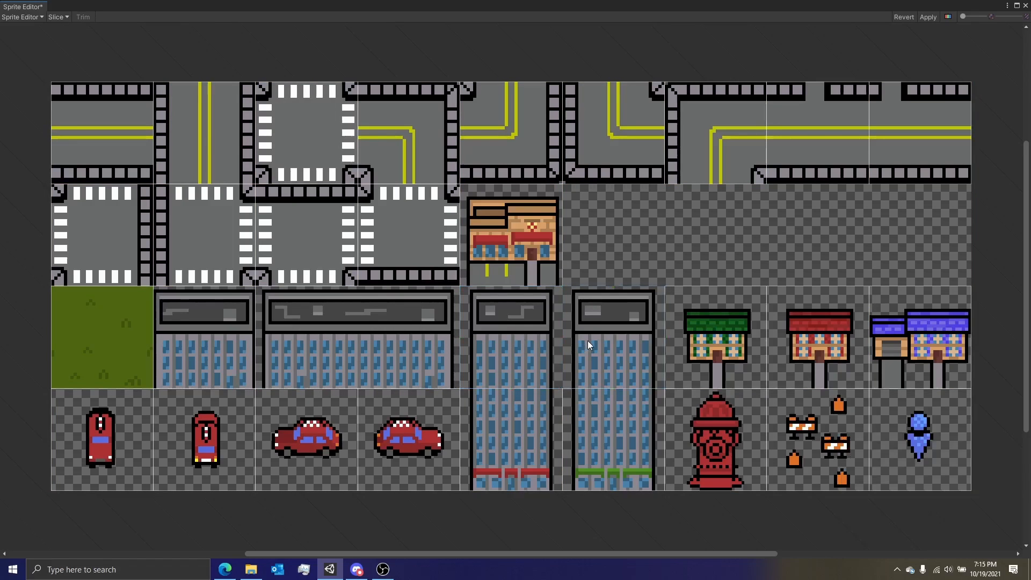
pyautogui.click(533, 390)
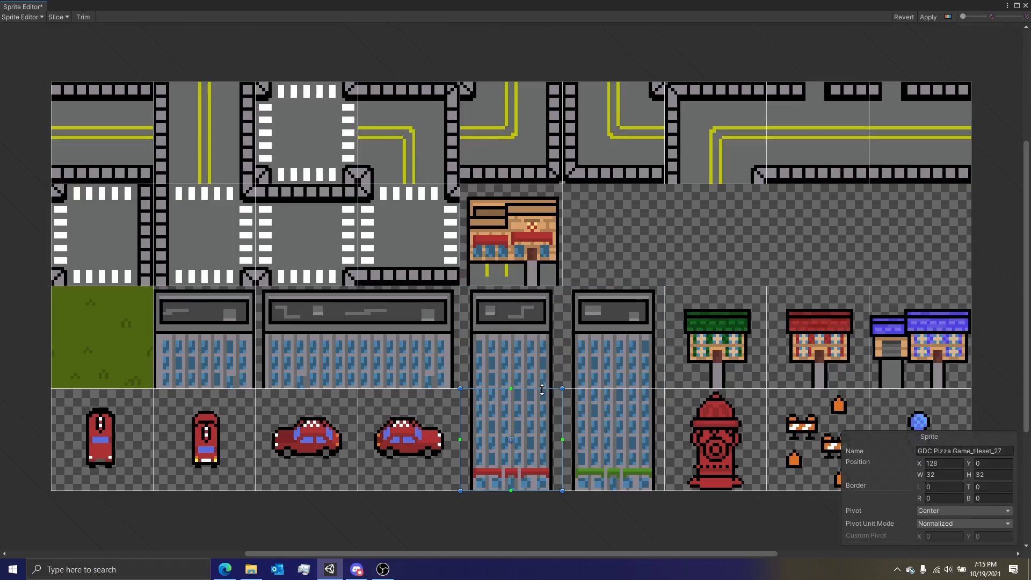
pyautogui.moveTo(543, 389); pyautogui.dragTo(538, 291)
# Extend the green-trimmed tall building's lower slice upward to a height of 64 pixels and undo the stray border changes
pyautogui.click(634, 454)
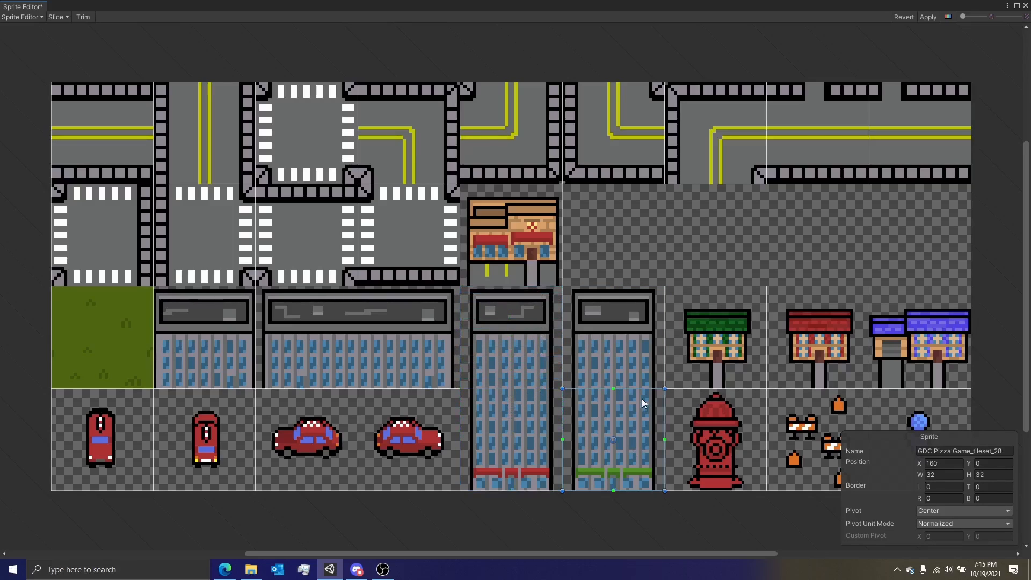
pyautogui.moveTo(615, 388)
pyautogui.mouseDown()
pyautogui.moveTo(632, 287)
pyautogui.moveTo(614, 292)
pyautogui.moveTo(618, 382)
pyautogui.mouseUp()
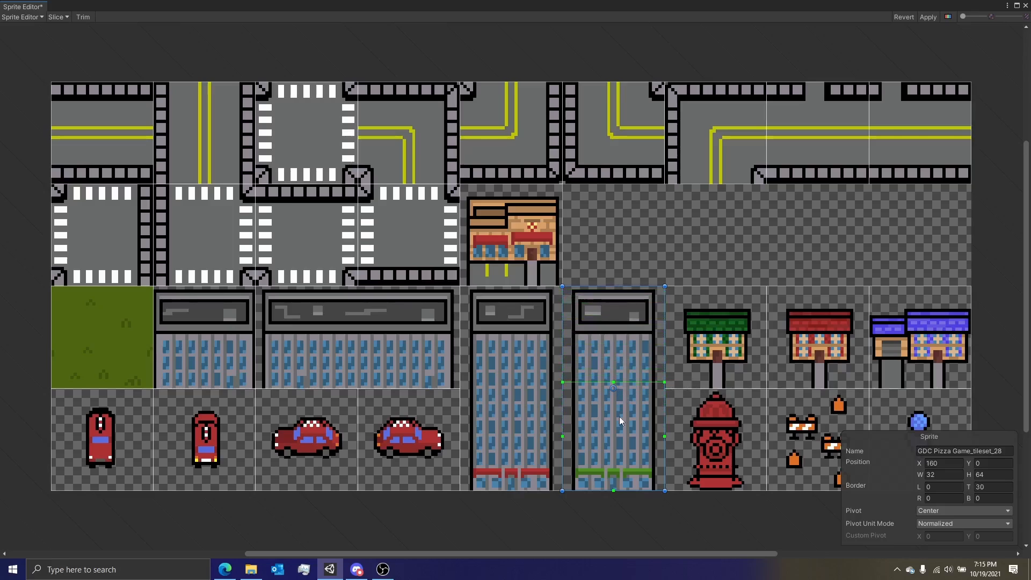
pyautogui.moveTo(614, 489); pyautogui.dragTo(624, 449)
pyautogui.hotkey('ctrl', 'z')
pyautogui.hotkey('ctrl', 'z')
pyautogui.moveTo(647, 287)
pyautogui.mouseDown()
pyautogui.moveTo(649, 327)
pyautogui.moveTo(645, 287)
pyautogui.mouseUp()
pyautogui.click(649, 237)
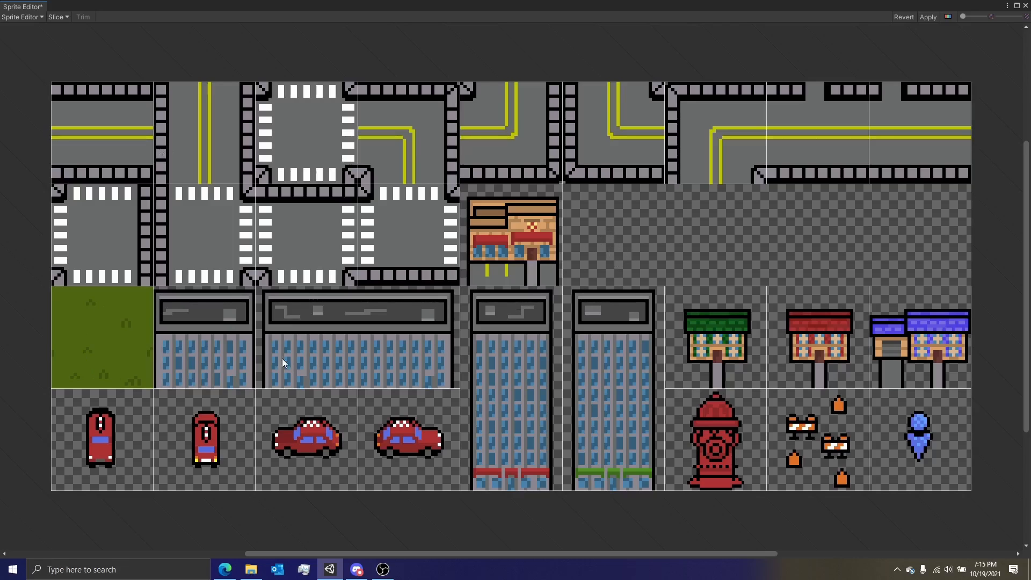
# Examine the remaining slices, including the grass, taxis, fire hydrant, traffic barriers, red-roofed house and road corner
pyautogui.click(121, 221)
pyautogui.click(127, 318)
pyautogui.click(135, 458)
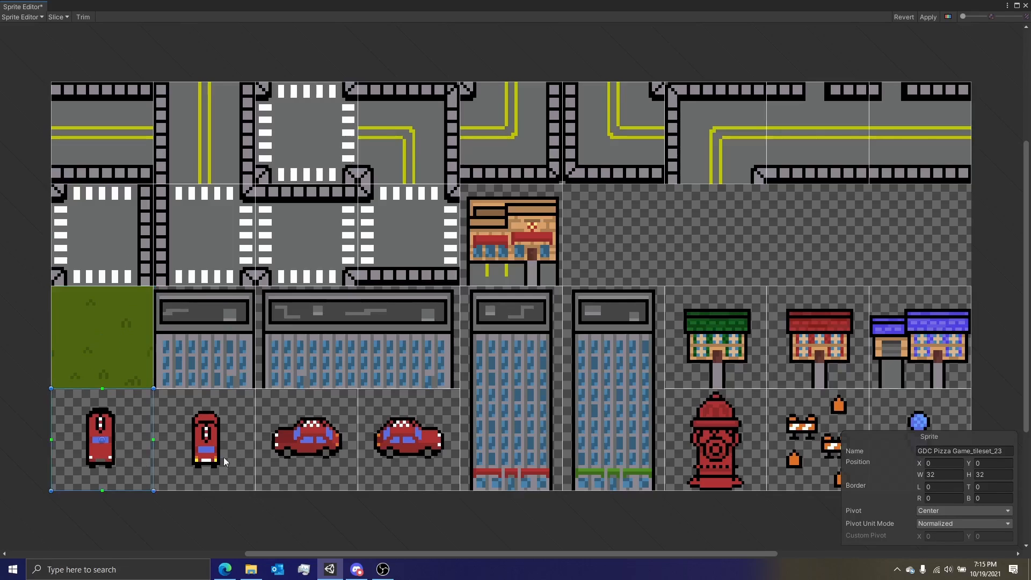
pyautogui.click(225, 460)
pyautogui.click(343, 447)
pyautogui.click(401, 451)
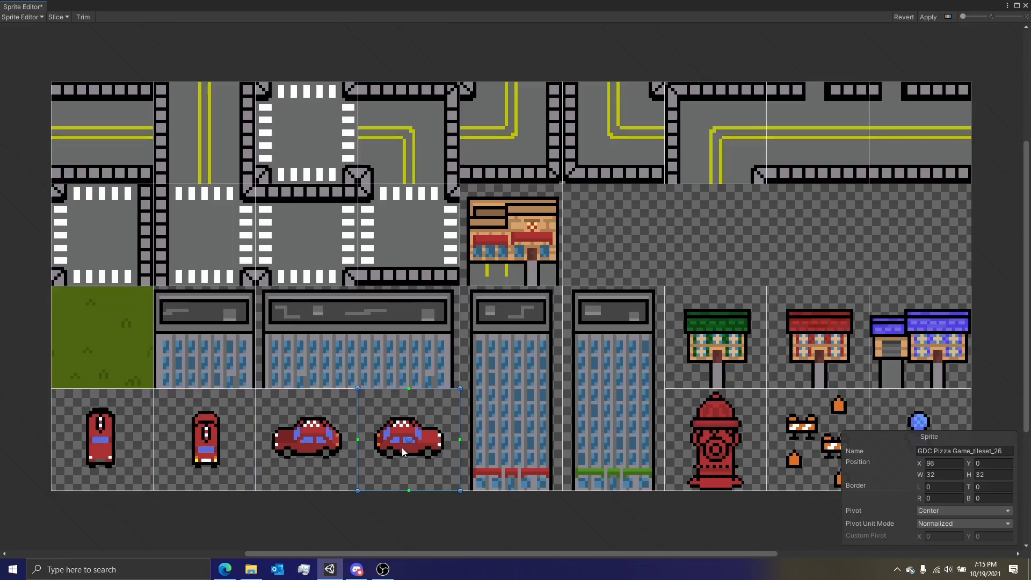
pyautogui.click(709, 423)
pyautogui.click(838, 407)
pyautogui.click(819, 344)
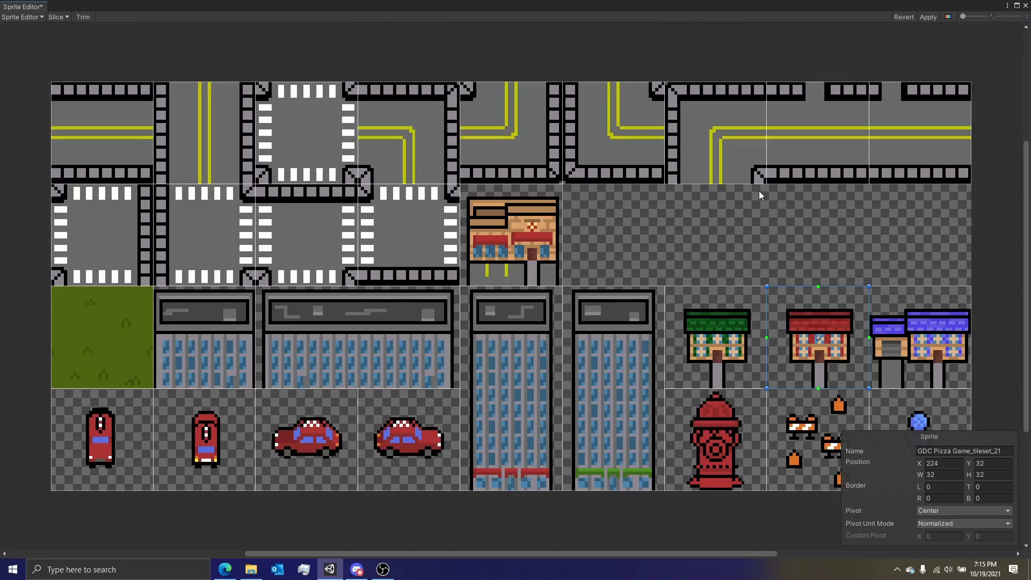
pyautogui.click(724, 150)
# Apply the slice changes to the tileset and close the Sprite Editor
pyautogui.click(935, 18)
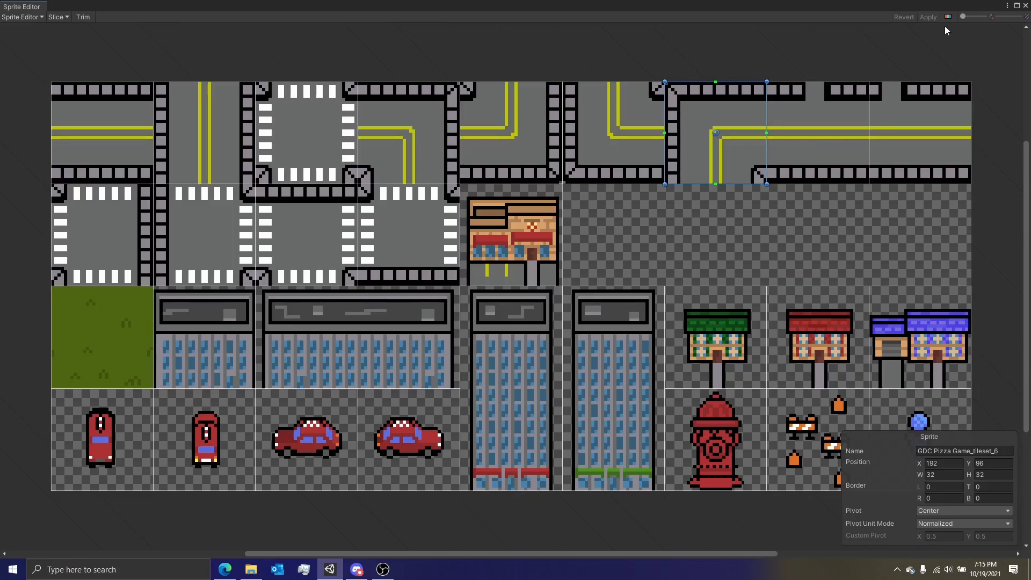
pyautogui.click(1024, 7)
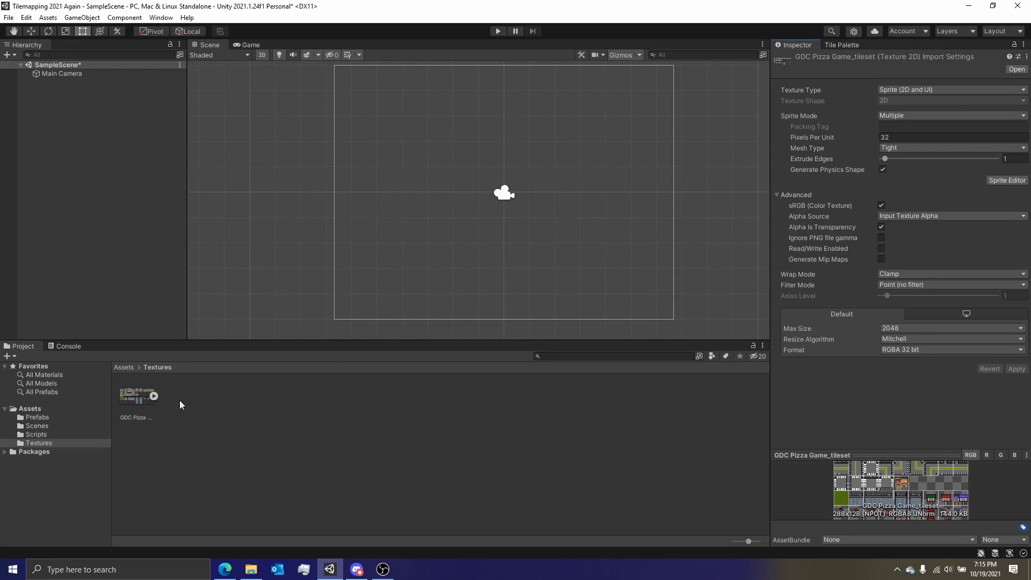
# Expand the tileset's sprites, try placing the wide building in the scene, undo it and collapse the sprites
pyautogui.click(136, 401)
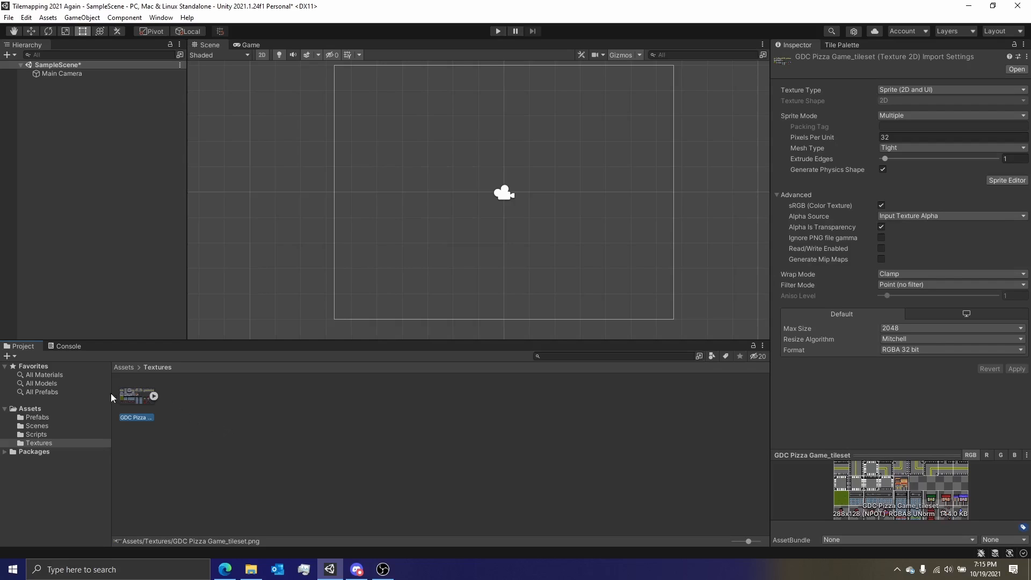
pyautogui.click(154, 397)
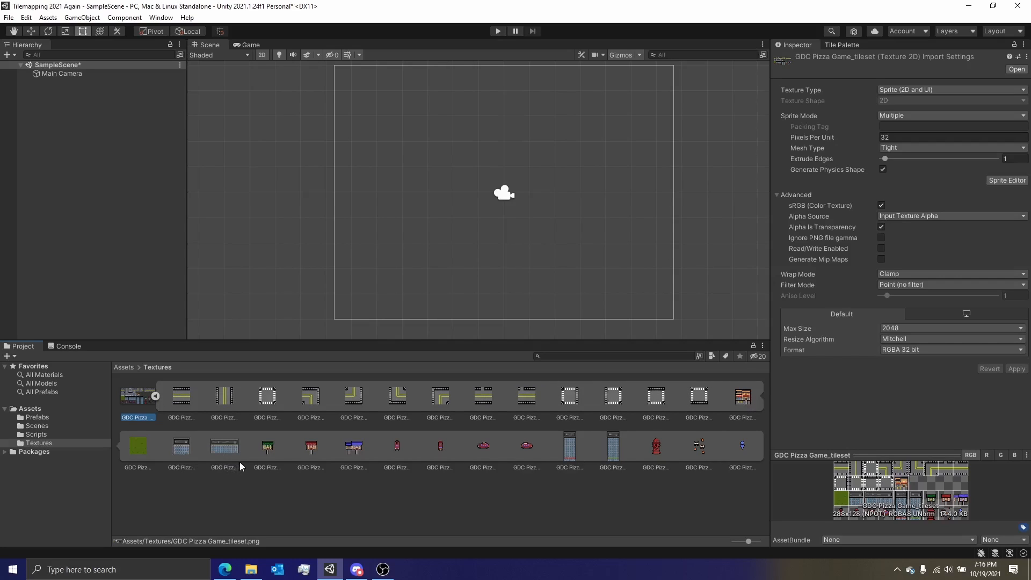
pyautogui.moveTo(221, 449); pyautogui.dragTo(416, 197)
pyautogui.hotkey('ctrl', 'z')
pyautogui.click(155, 396)
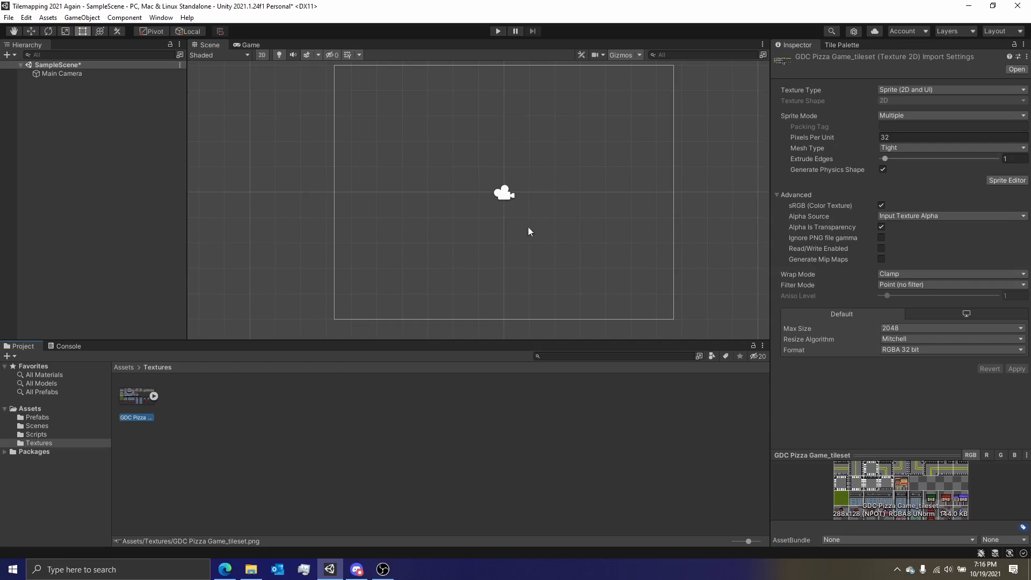
# Open the 2D Tile Palette window and widen its pane
pyautogui.scroll(-1, 477, 217)
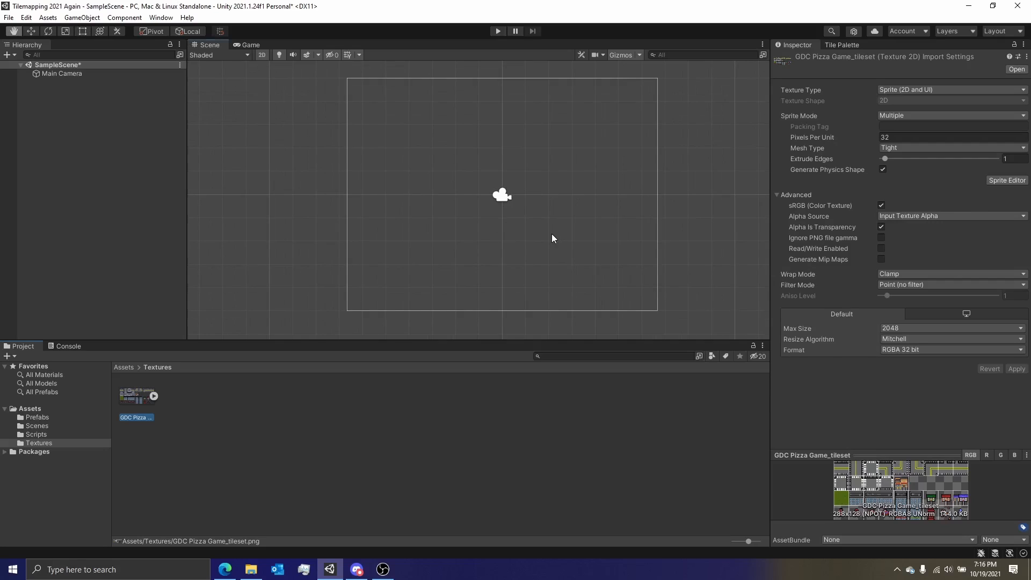
pyautogui.moveTo(552, 235); pyautogui.dragTo(526, 237, button='middle')
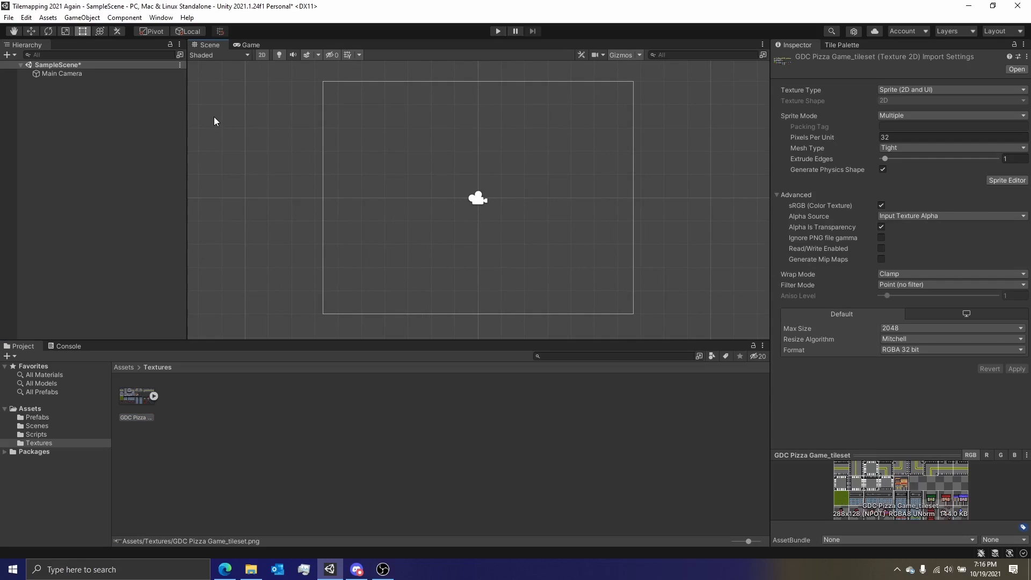
pyautogui.click(161, 18)
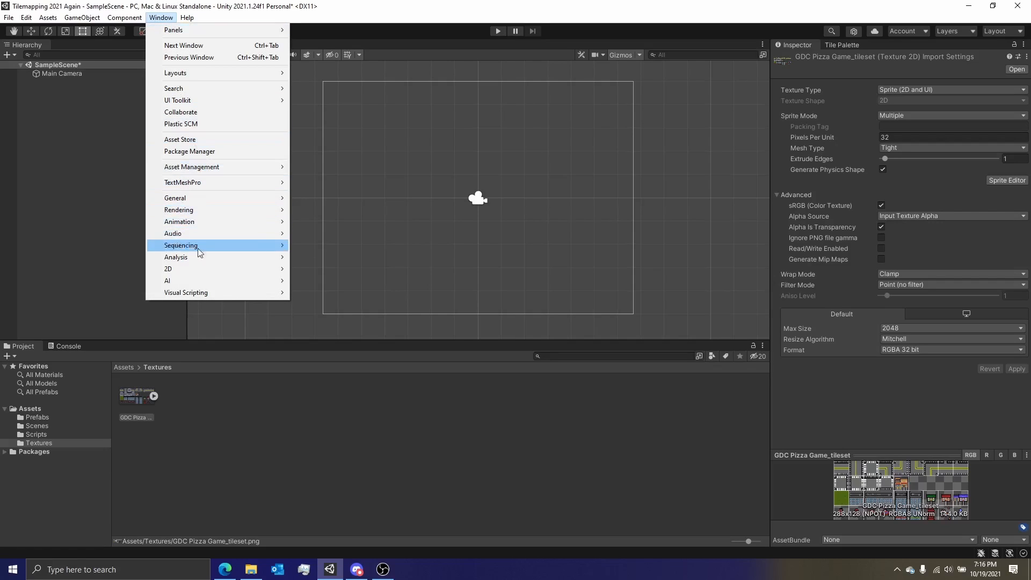
pyautogui.moveTo(198, 269)
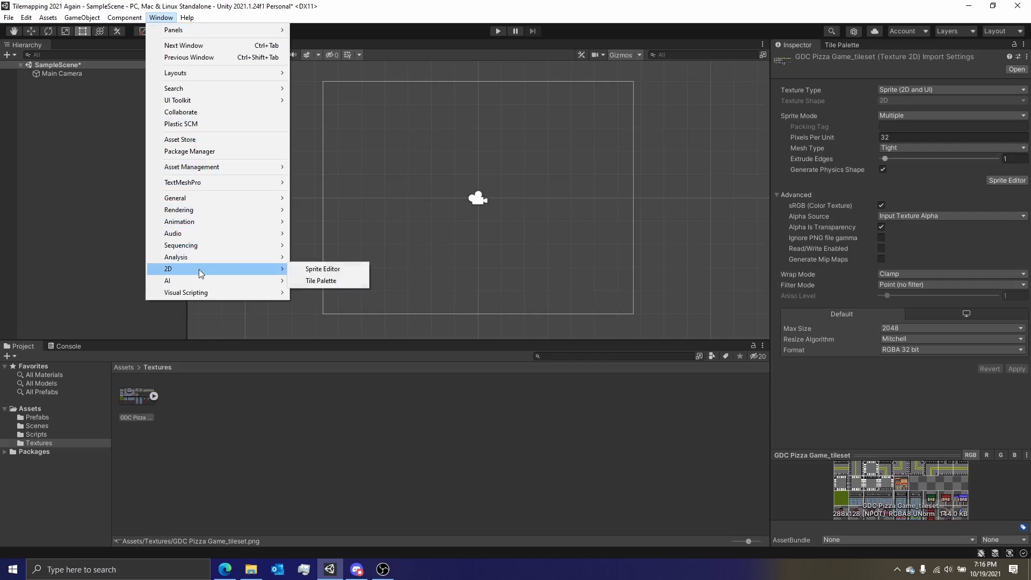
pyautogui.click(323, 282)
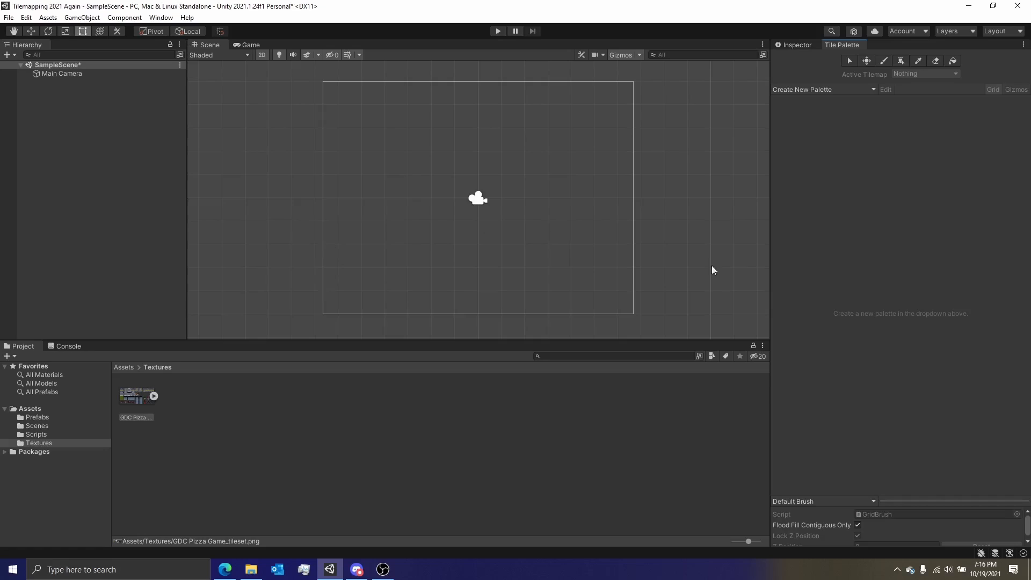
pyautogui.moveTo(765, 246); pyautogui.dragTo(637, 231)
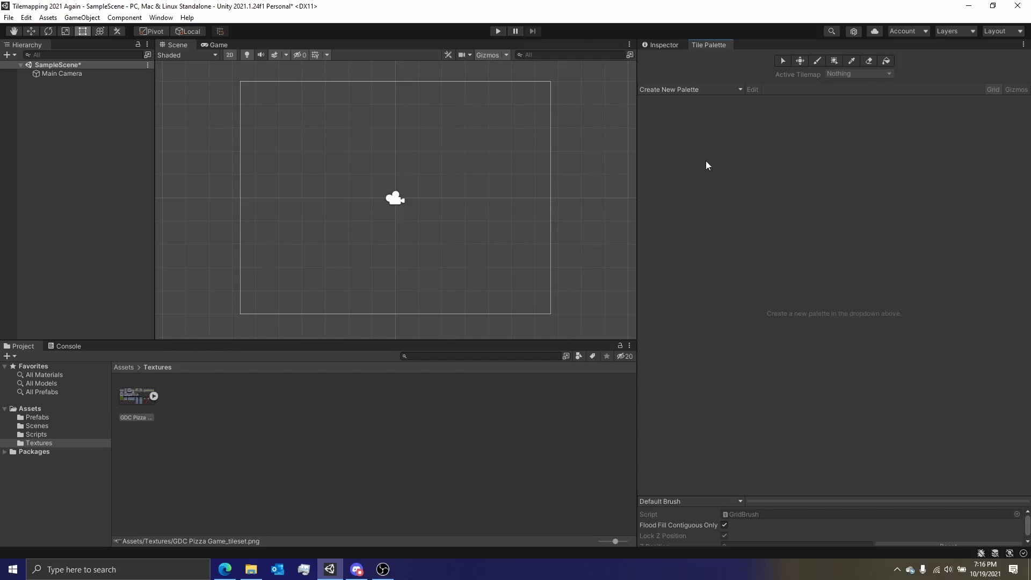
# Create a new tile palette named Tile Map with a Rectangle grid and Automatic cell size
pyautogui.click(703, 90)
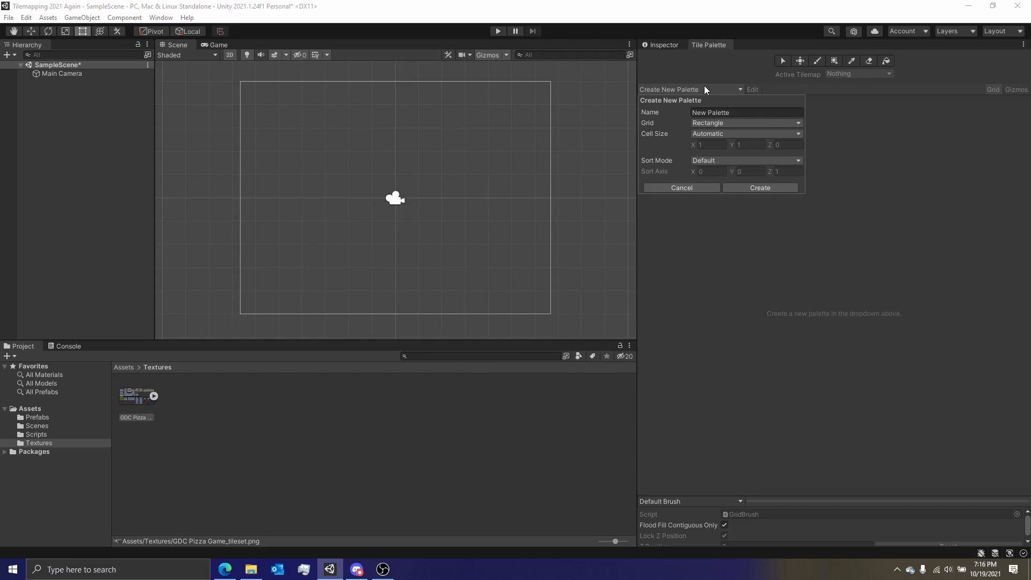
pyautogui.click(740, 112)
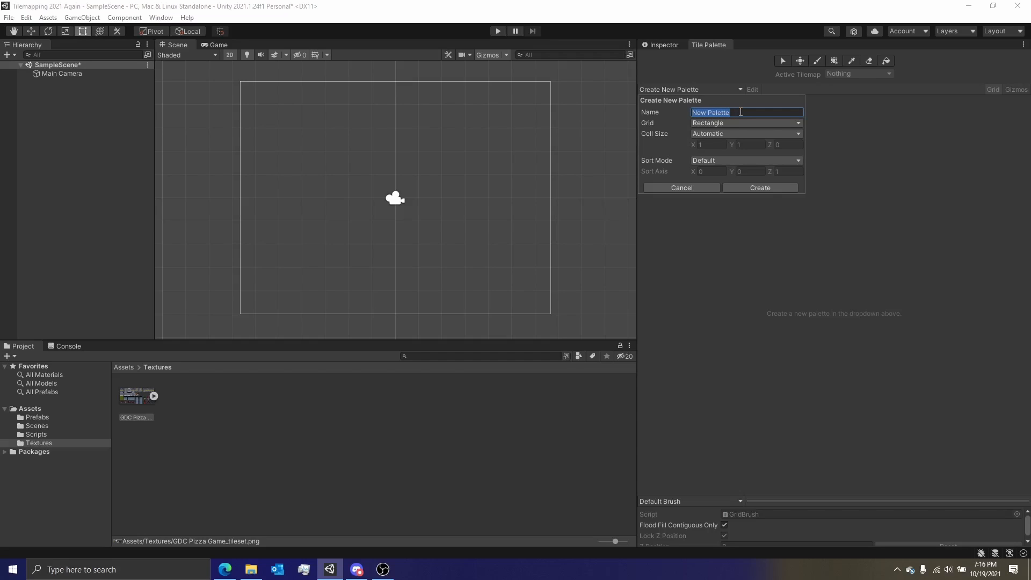
pyautogui.write('Tile Map')
pyautogui.click(756, 189)
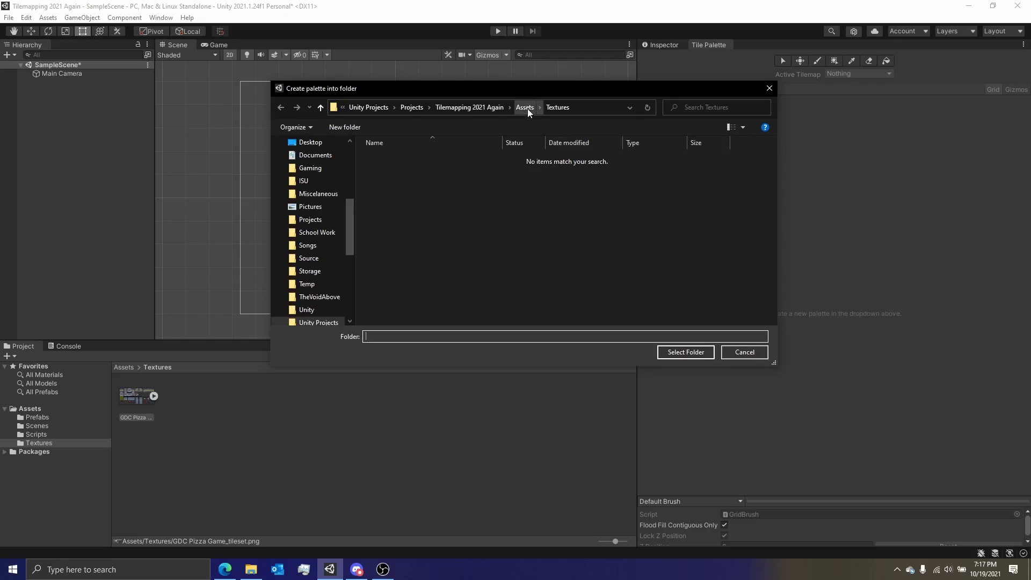
# Save the palette in a new folder named Palettes inside the project's Textures folder
pyautogui.click(553, 108)
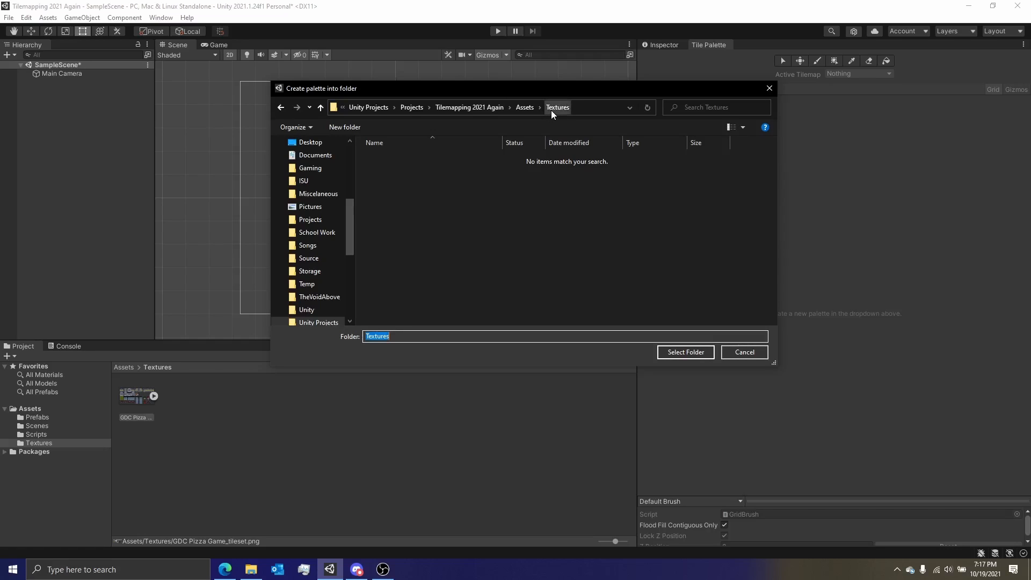
pyautogui.rightClick(437, 187)
pyautogui.moveTo(478, 386)
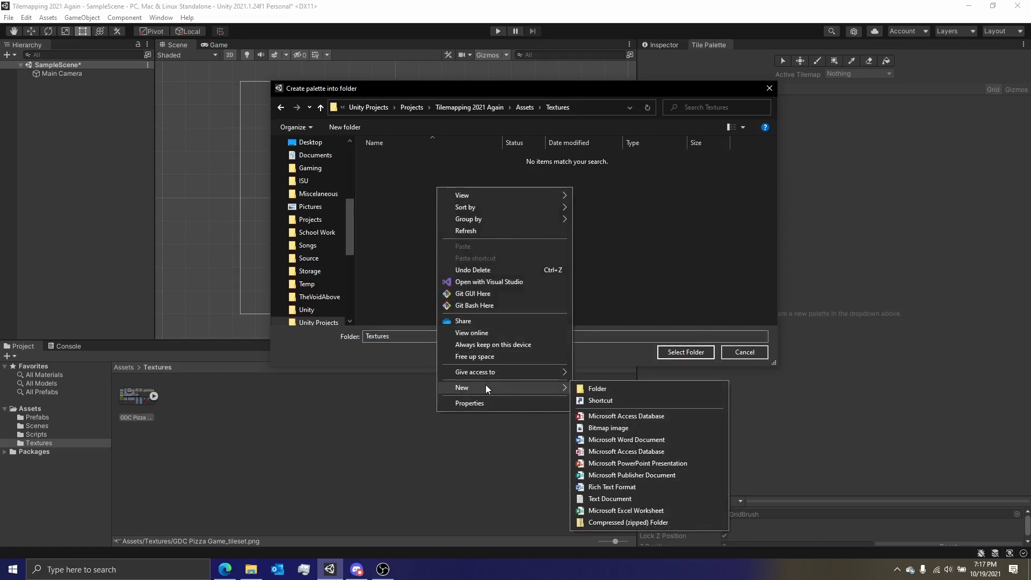
pyautogui.click(595, 388)
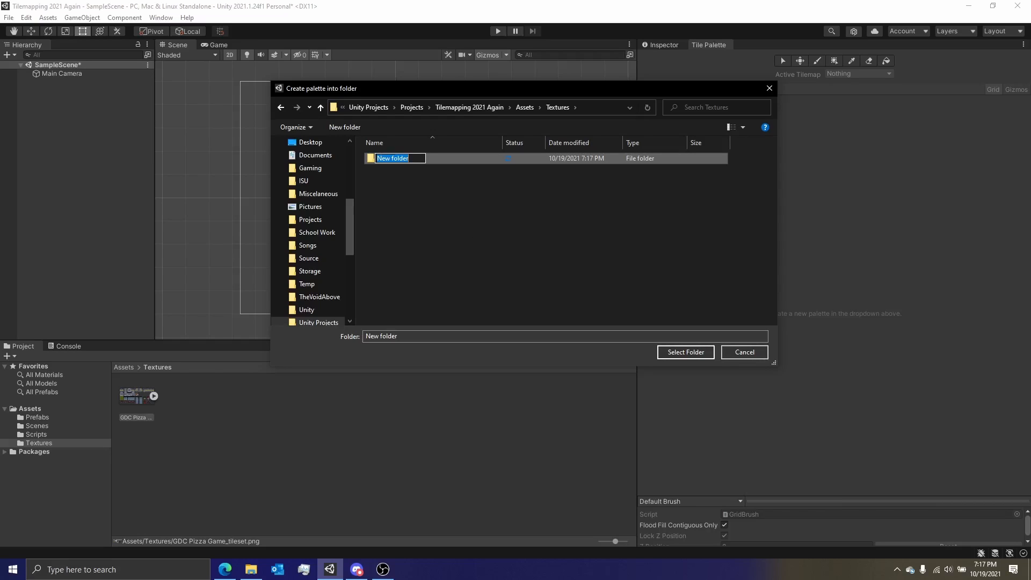
pyautogui.write('Palettes')
pyautogui.click(572, 251)
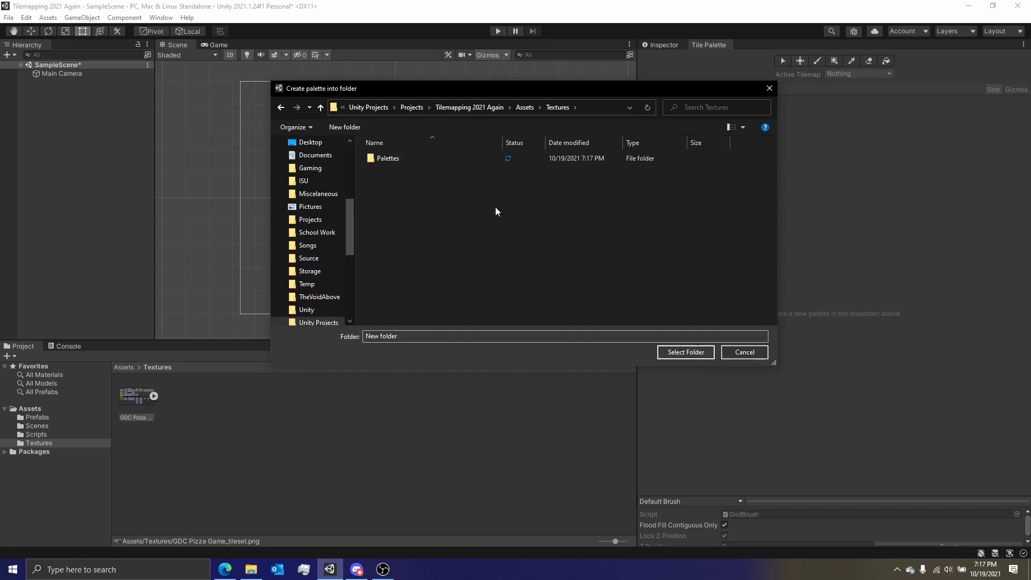
pyautogui.doubleClick(418, 159)
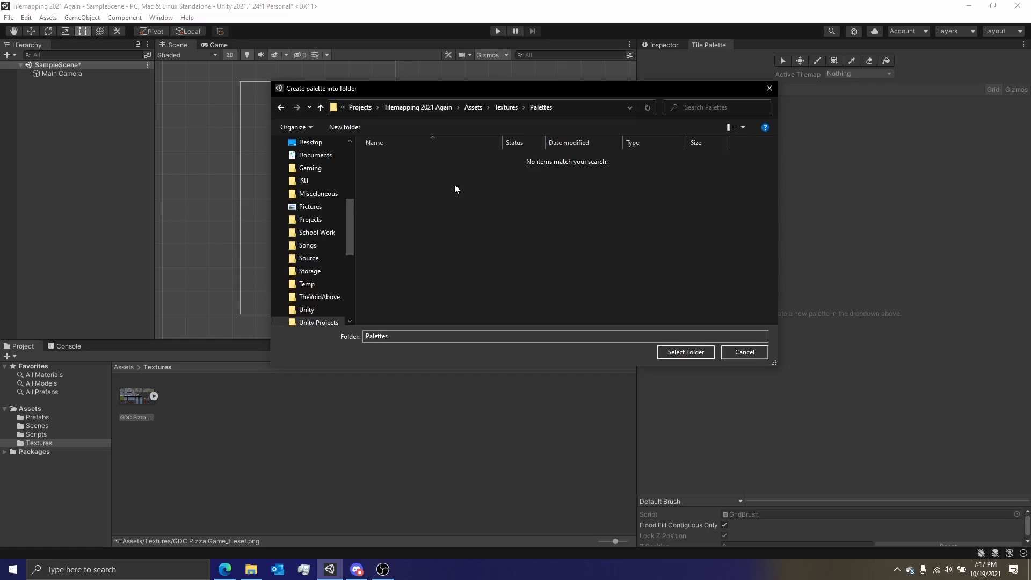
pyautogui.click(686, 352)
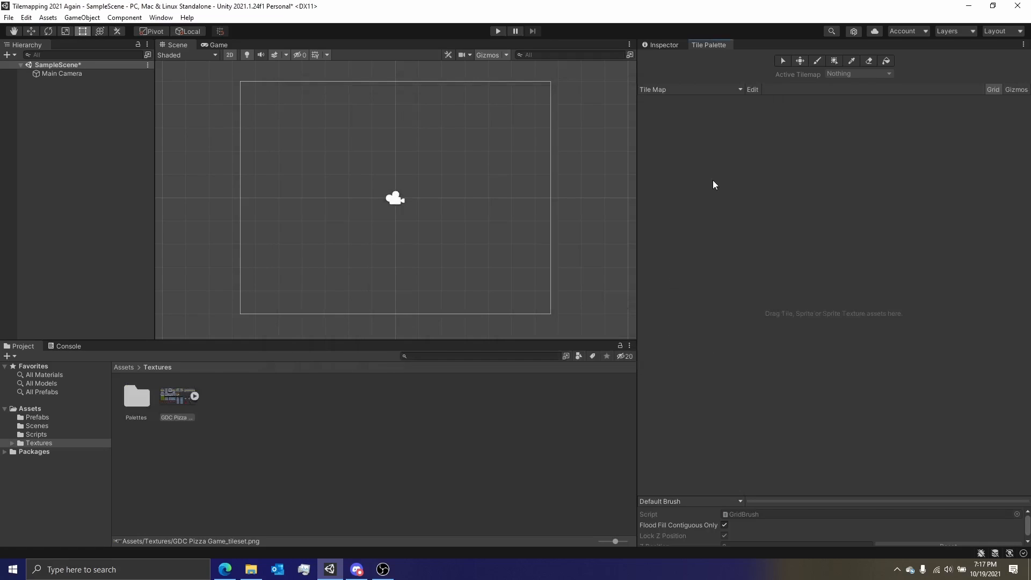
# Inspect the Tile Map asset in the Palettes folder, return to Textures and check the palette list
pyautogui.doubleClick(146, 398)
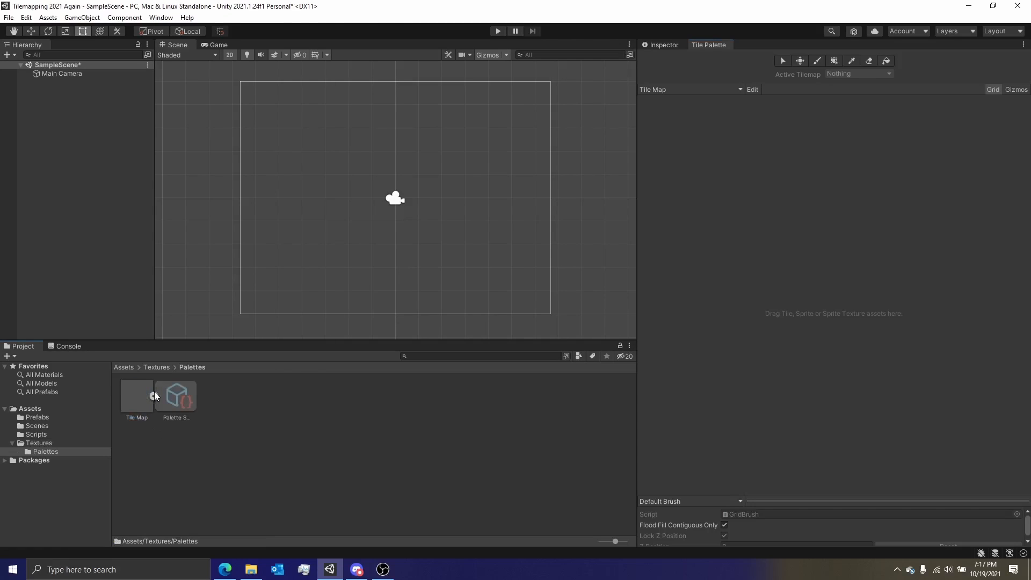
pyautogui.click(122, 397)
pyautogui.click(176, 470)
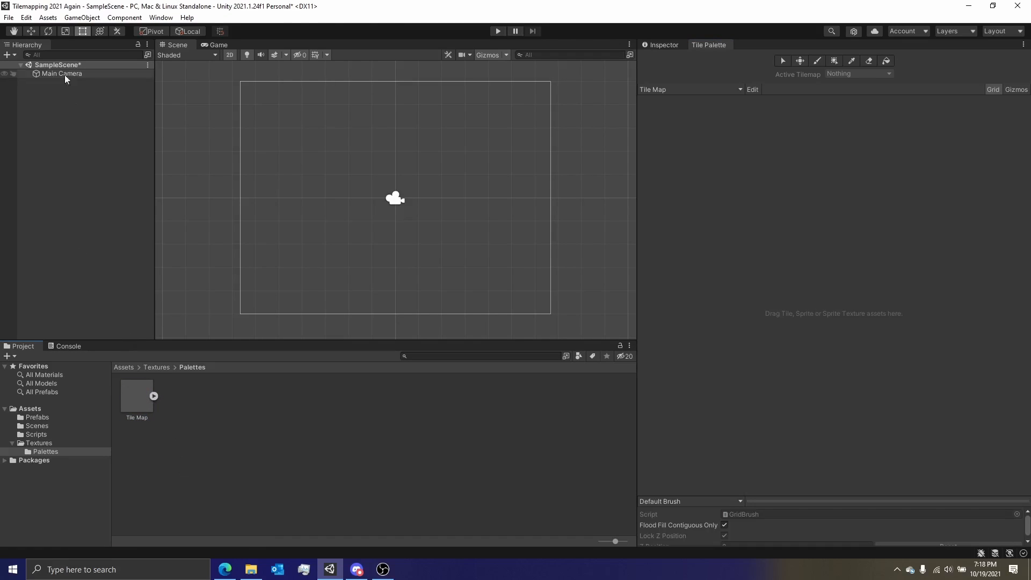
pyautogui.click(46, 444)
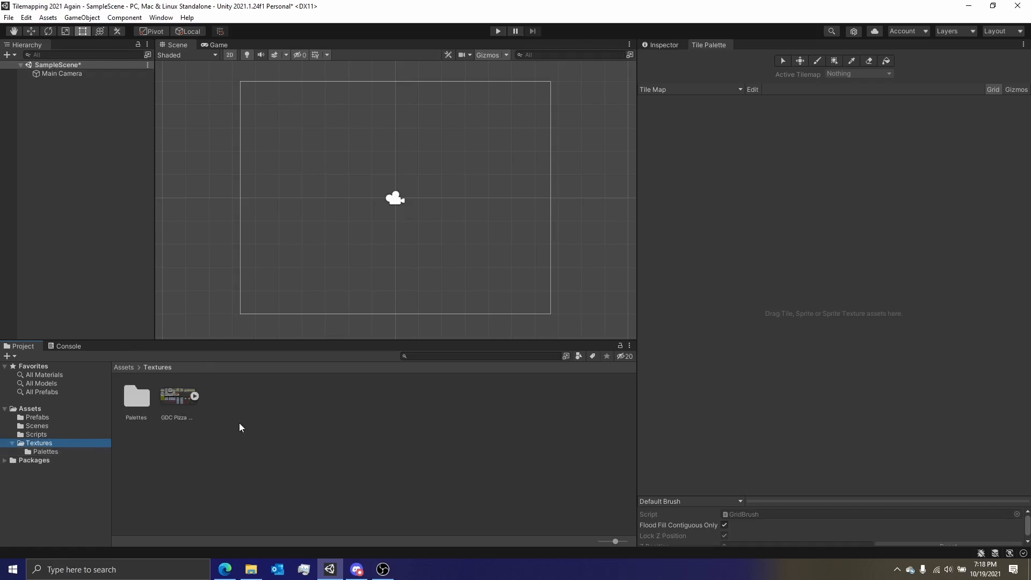
pyautogui.click(711, 89)
pyautogui.click(710, 87)
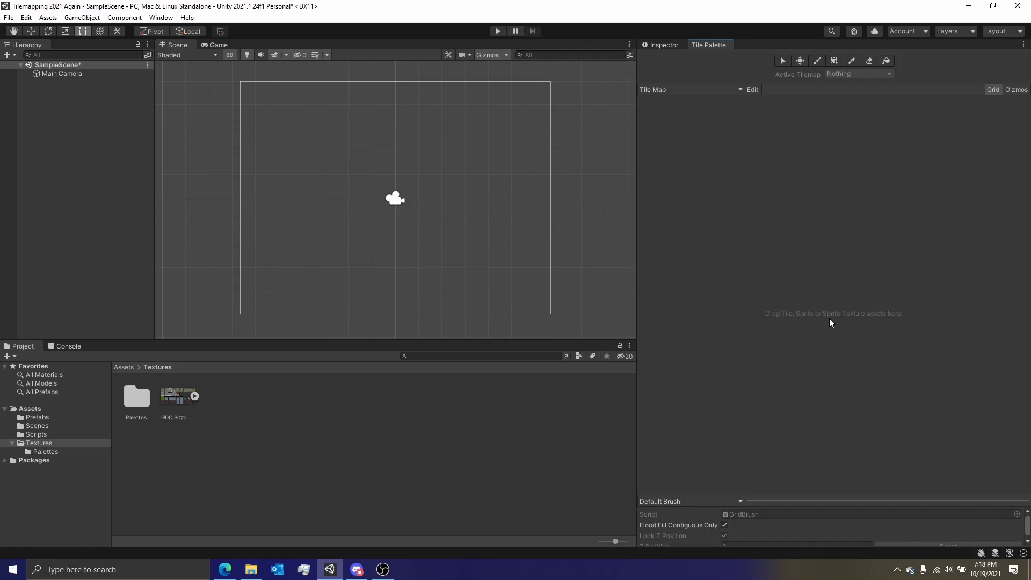
# Expand the tileset, try to add only the horizontal road sprite to the palette, and collapse the sprites
pyautogui.click(195, 396)
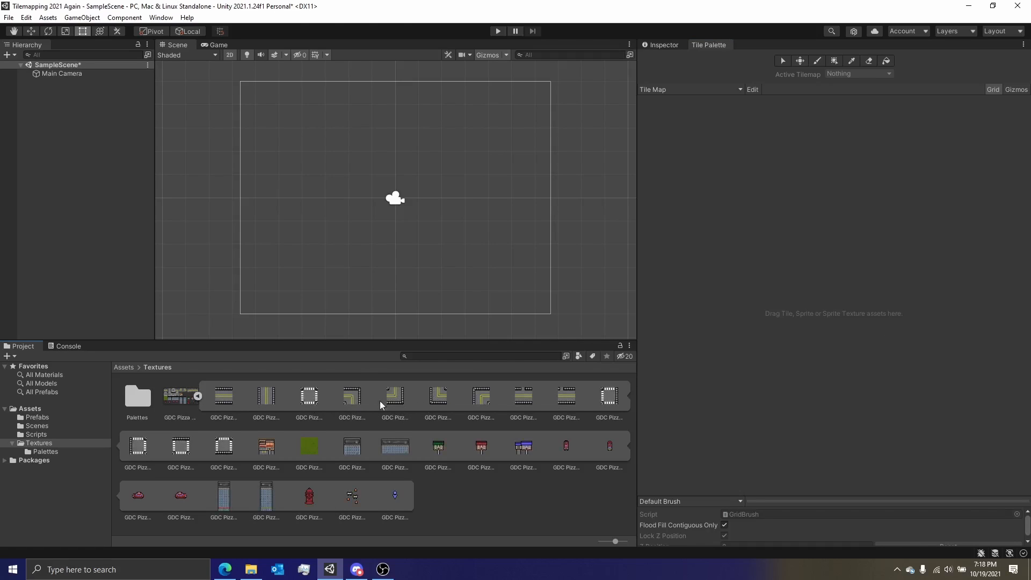
pyautogui.moveTo(223, 399)
pyautogui.mouseDown()
pyautogui.moveTo(659, 351)
pyautogui.moveTo(817, 288)
pyautogui.moveTo(794, 313)
pyautogui.moveTo(593, 363)
pyautogui.moveTo(213, 419)
pyautogui.moveTo(233, 404)
pyautogui.mouseUp()
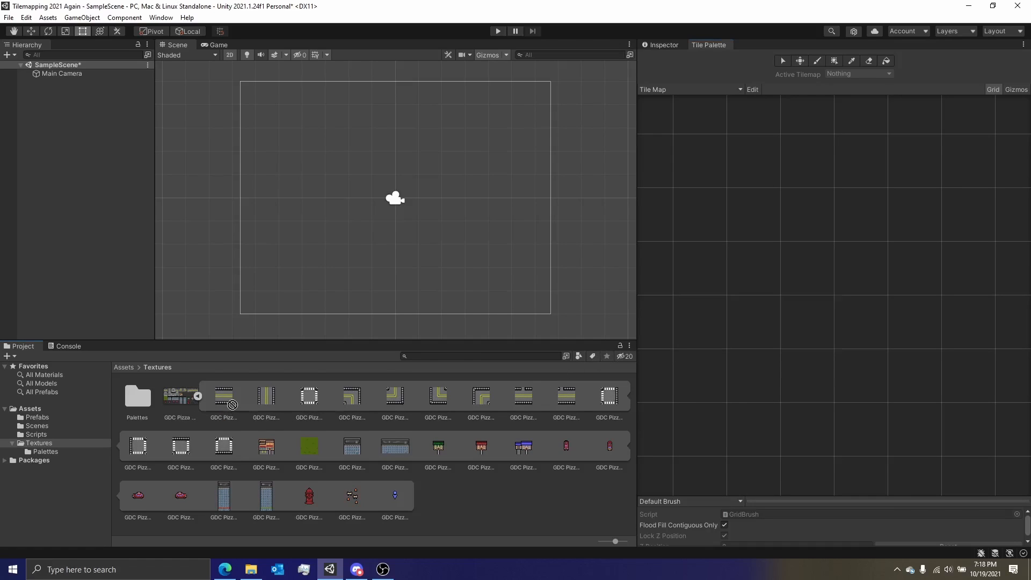
pyautogui.click(198, 395)
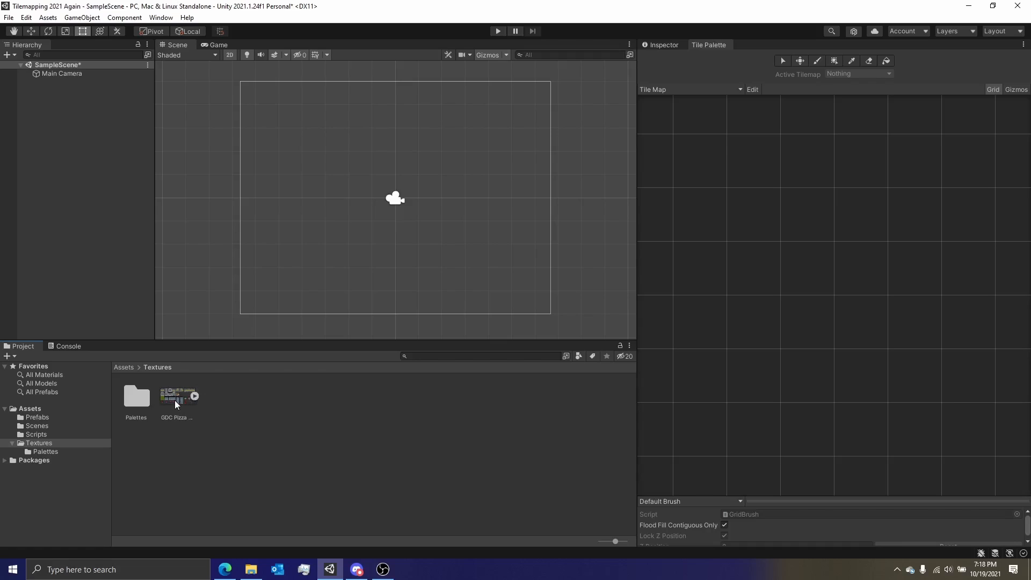
# Add the whole GDC Pizza Game tileset to the palette, generating its tiles into a new folder named Tile Map inside Palettes
pyautogui.click(175, 401)
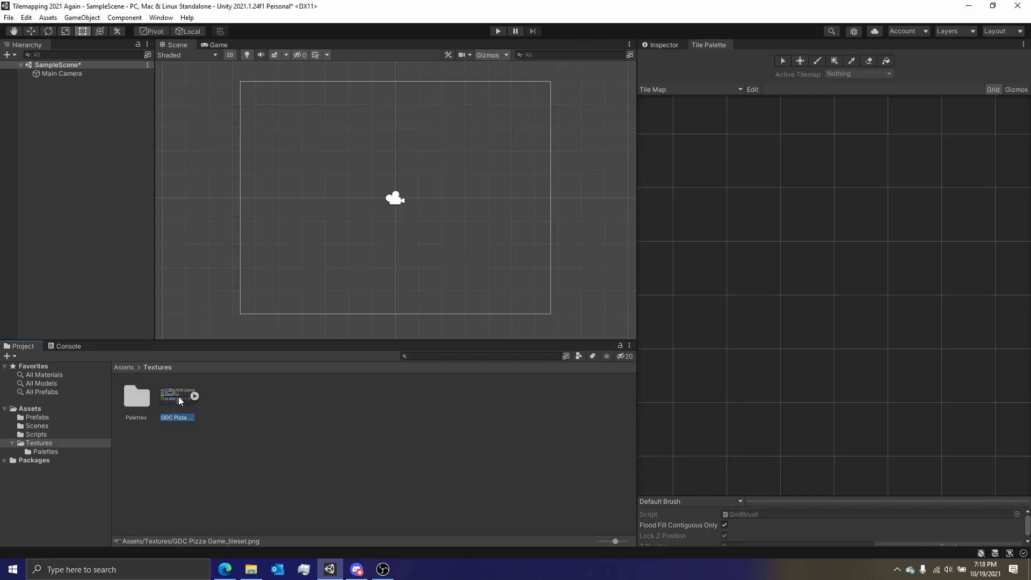
pyautogui.moveTo(178, 396); pyautogui.dragTo(678, 195)
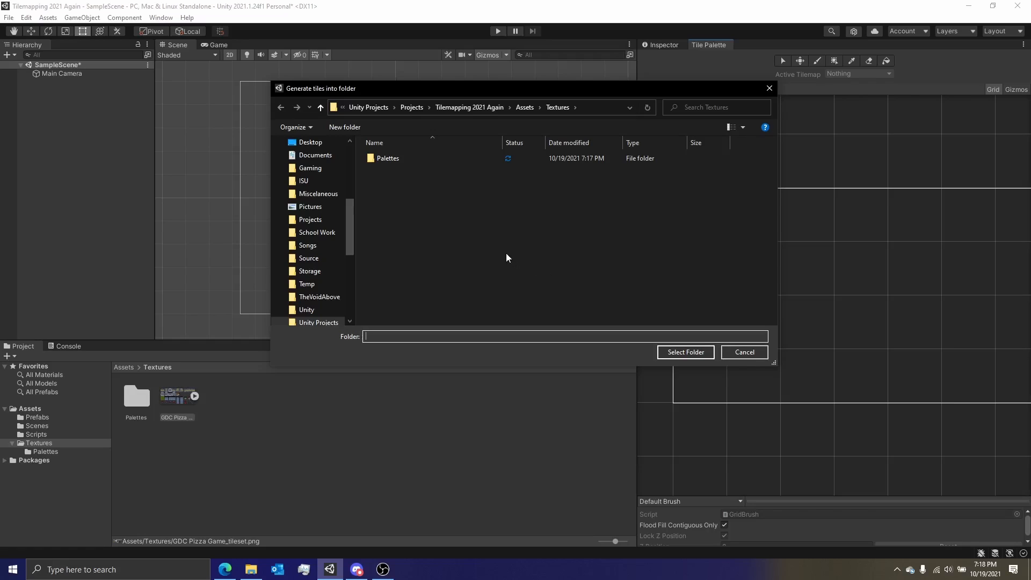
pyautogui.doubleClick(404, 159)
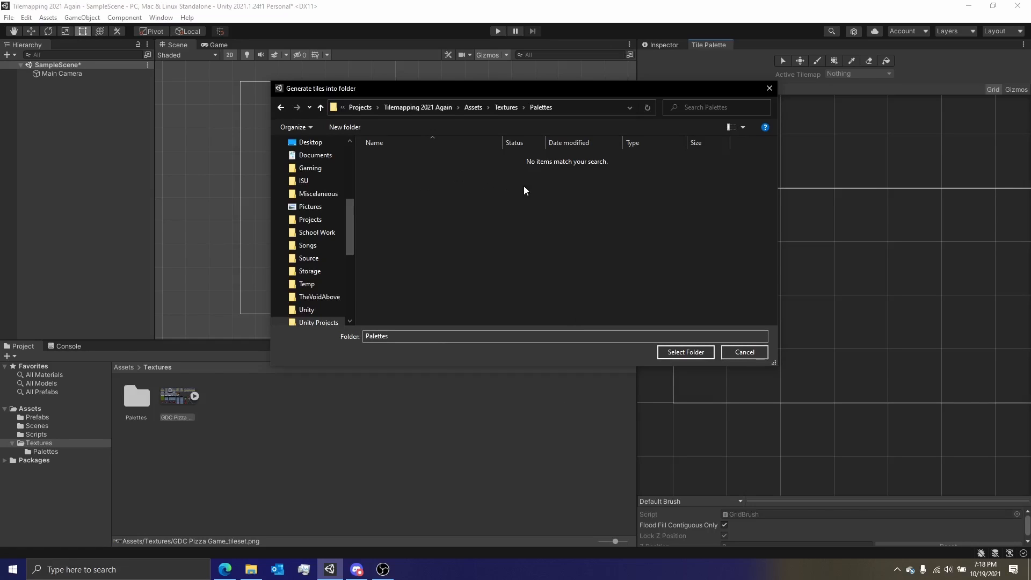
pyautogui.rightClick(439, 200)
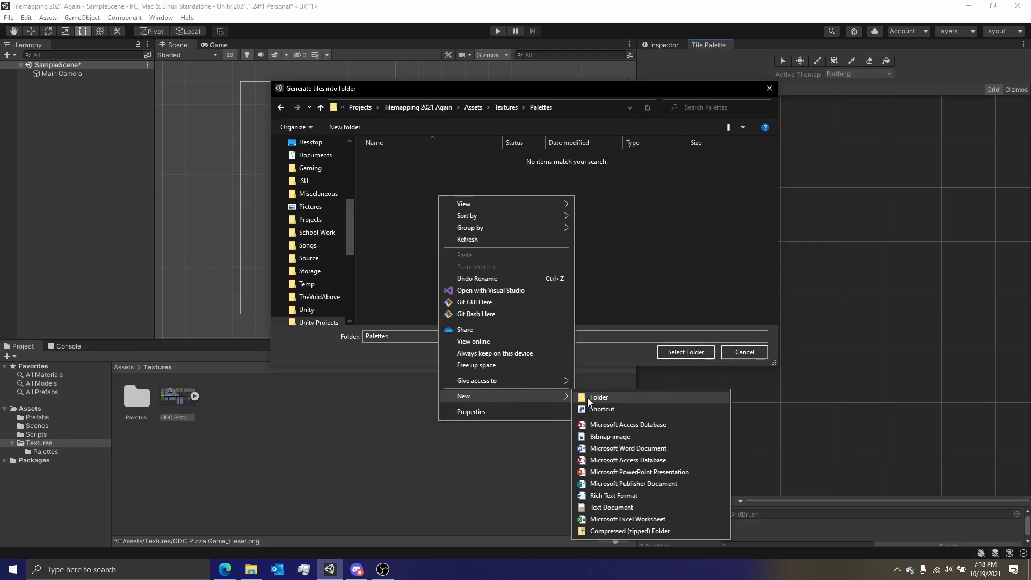
pyautogui.click(591, 398)
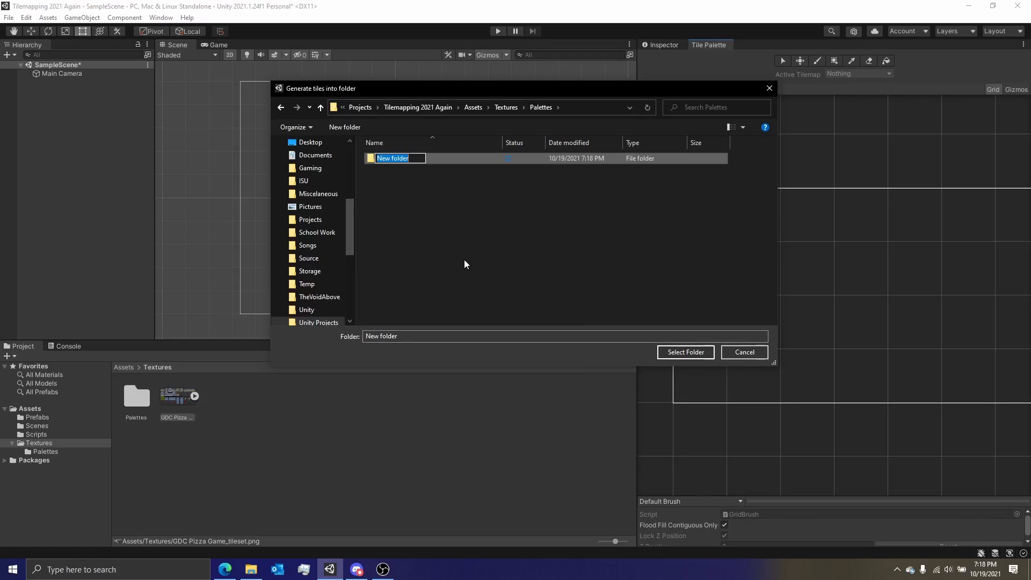
pyautogui.write('Tile Map')
pyautogui.click(668, 353)
pyautogui.click(422, 159)
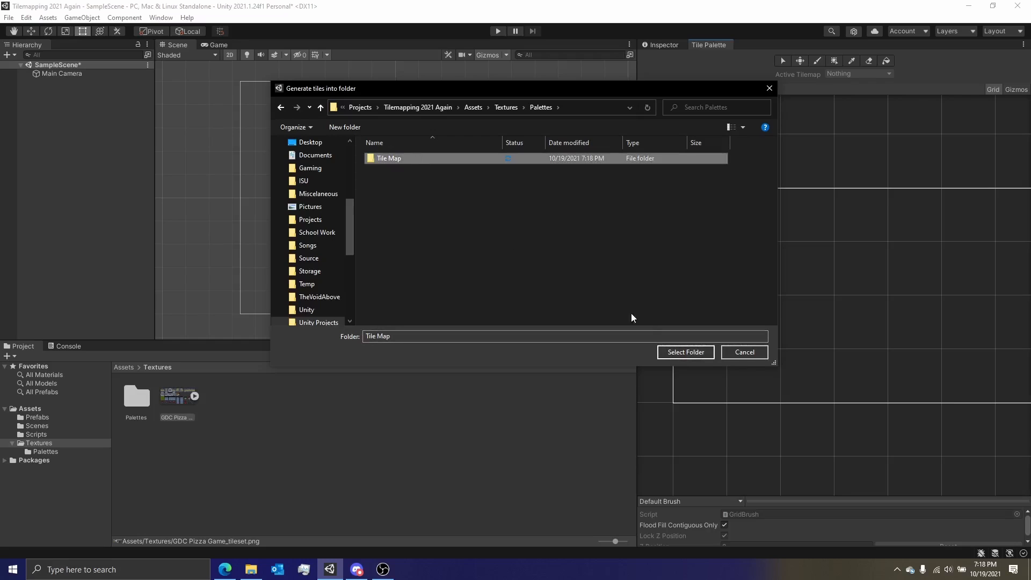
pyautogui.click(674, 353)
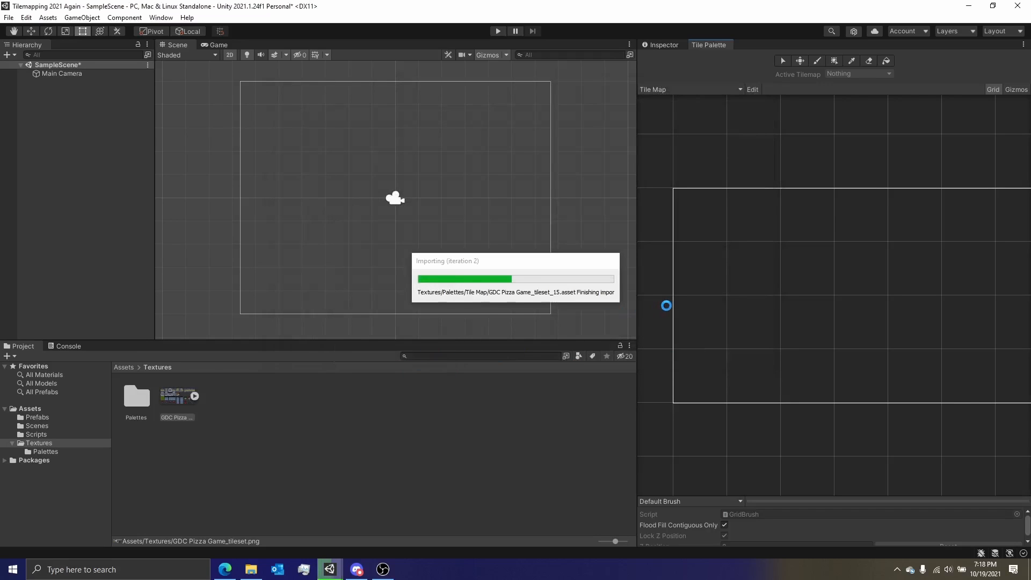
# Activate the paint brush for the tile palette
pyautogui.scroll(-3, 758, 283)
pyautogui.moveTo(800, 295); pyautogui.dragTo(774, 264, button='middle')
pyautogui.scroll(2, 797, 271)
pyautogui.scroll(-1, 773, 263)
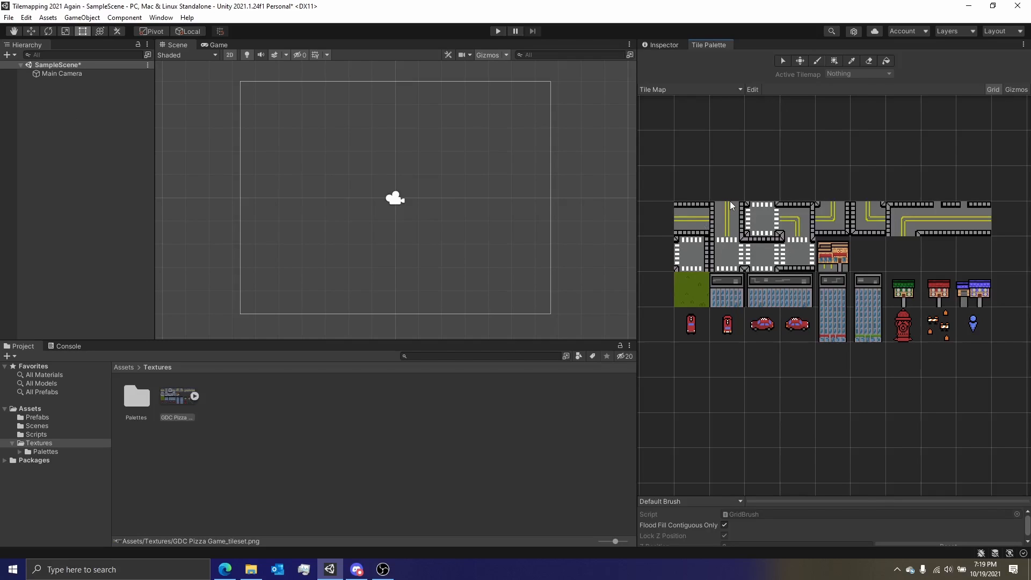
pyautogui.press('b')
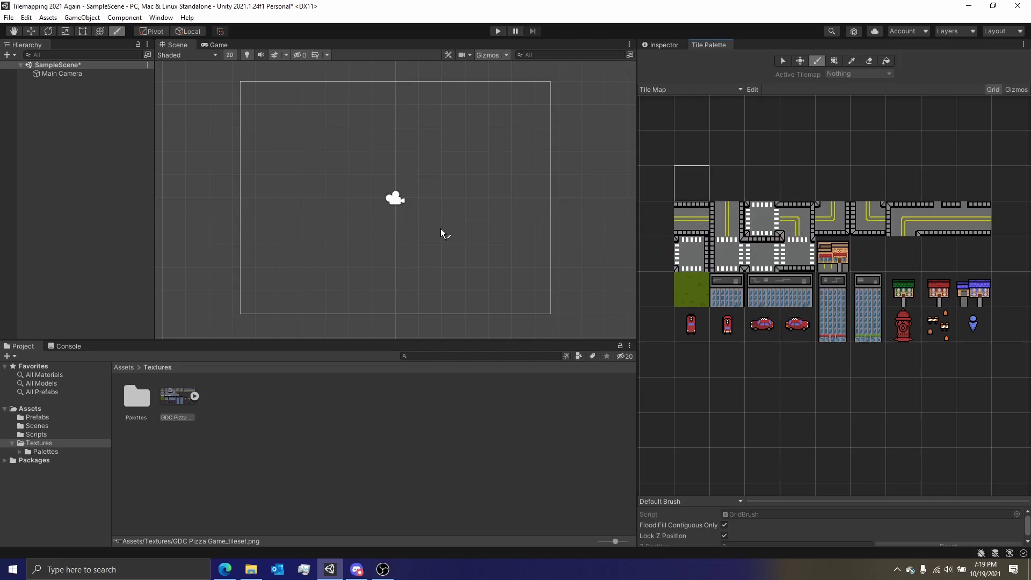
# Create a rectangular 2D tilemap in the scene and name it Background
pyautogui.rightClick(62, 111)
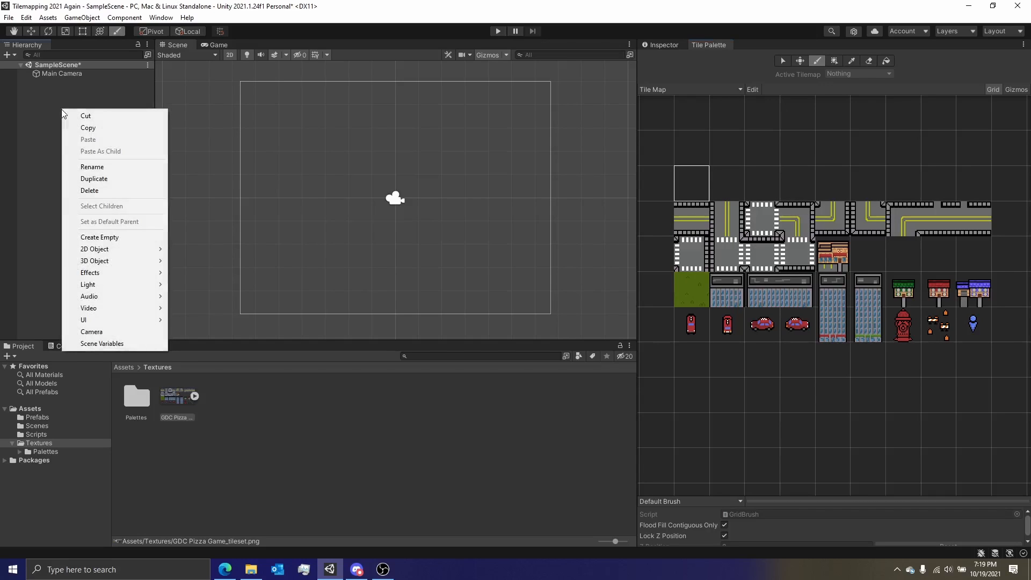
pyautogui.click(45, 99)
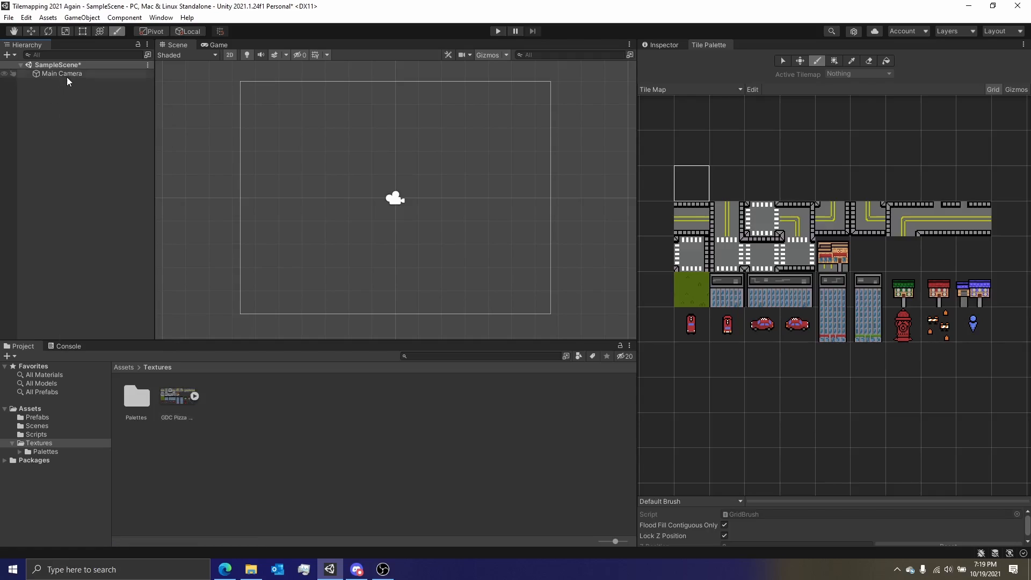
pyautogui.rightClick(59, 110)
pyautogui.click(47, 91)
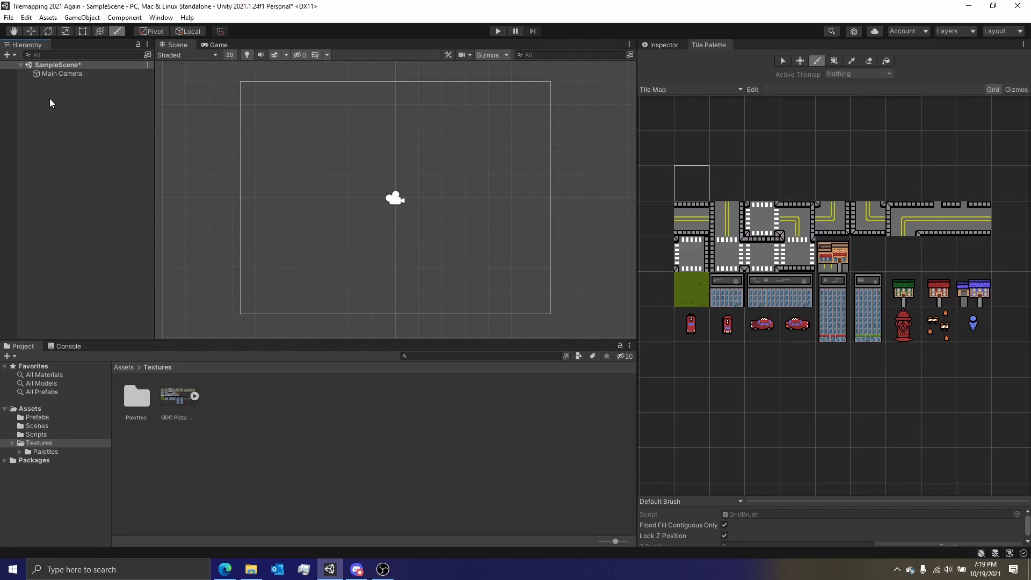
pyautogui.rightClick(49, 99)
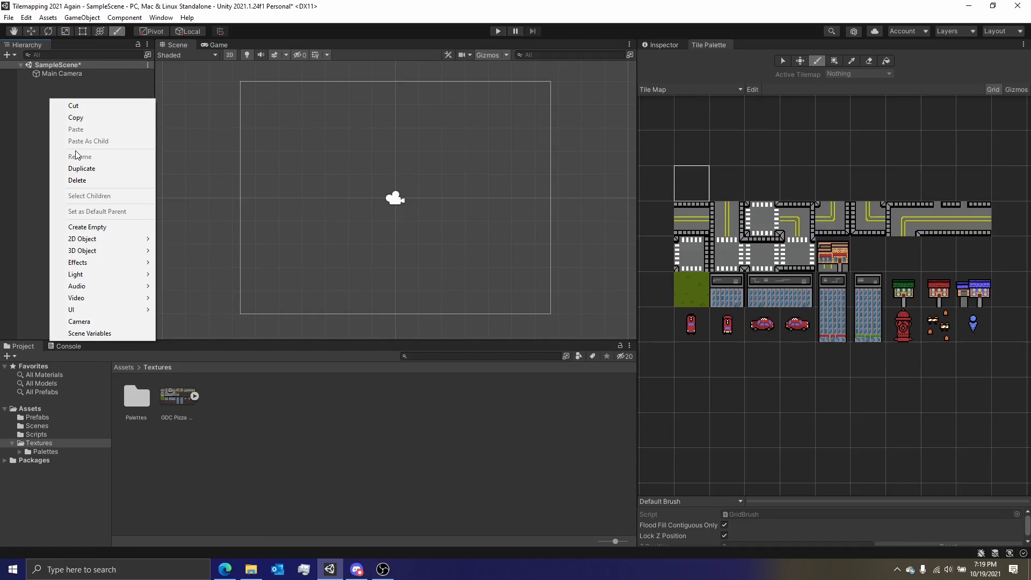
pyautogui.moveTo(69, 239)
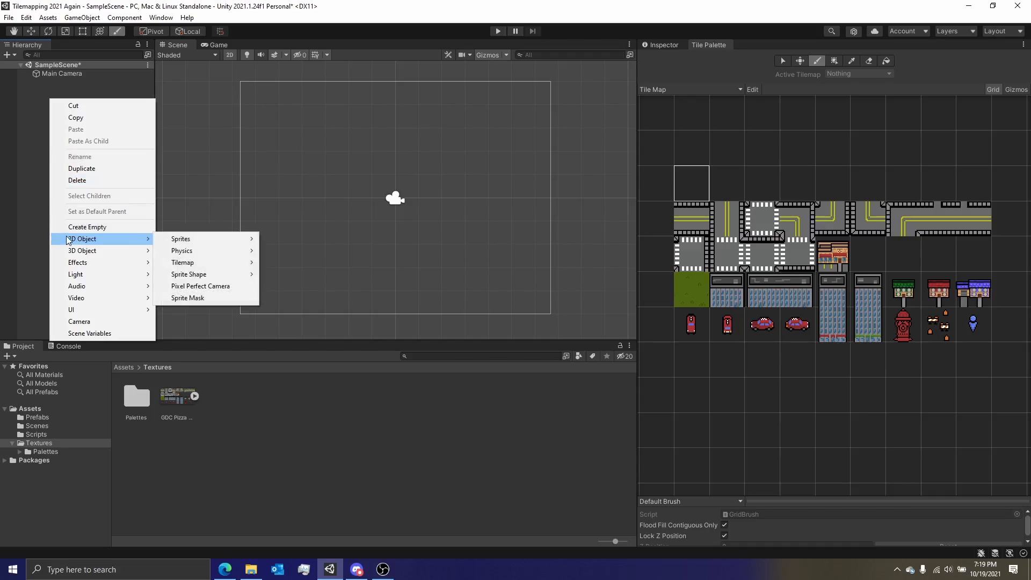
pyautogui.moveTo(198, 264)
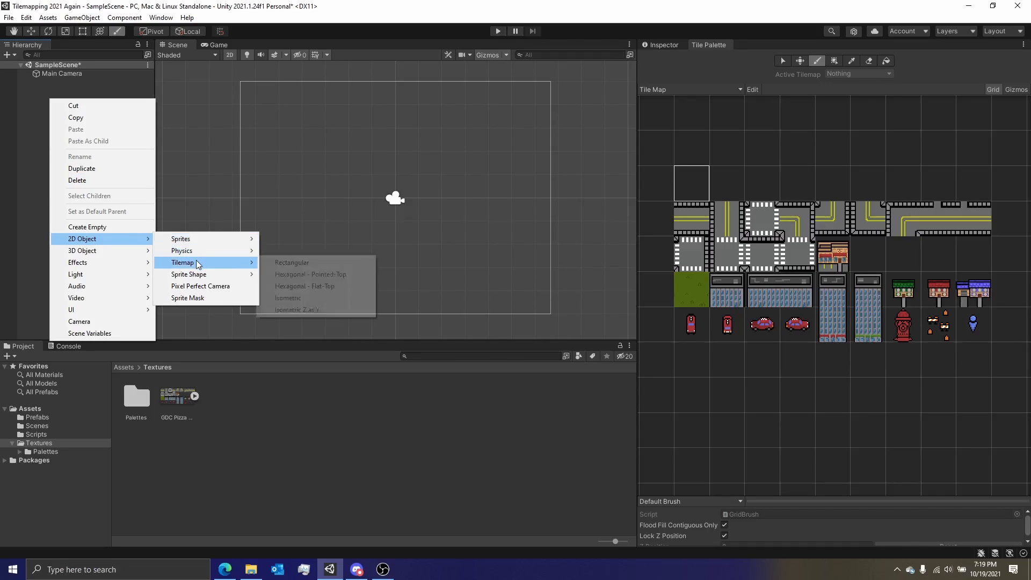
pyautogui.click(276, 263)
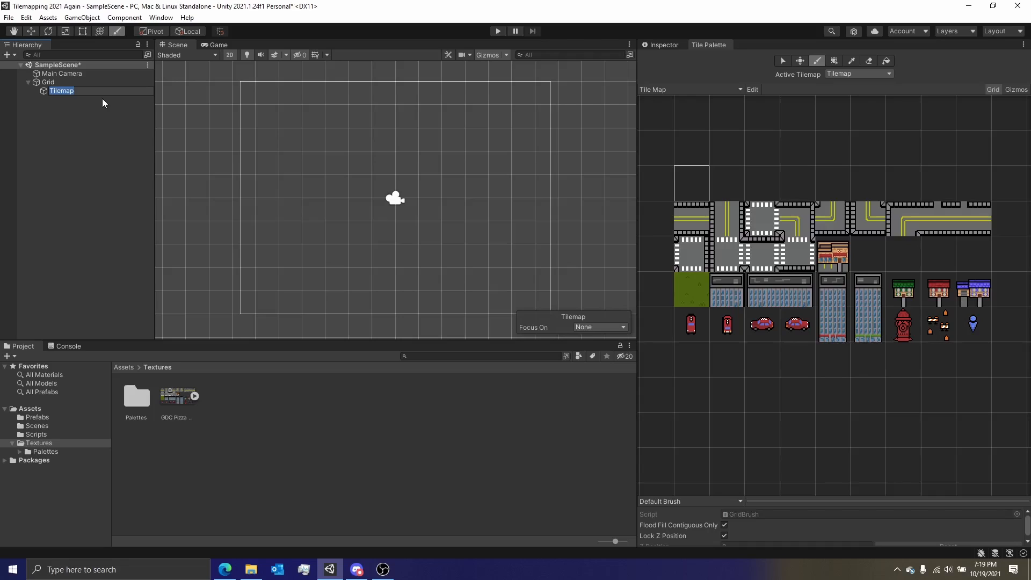
pyautogui.write('Background')
pyautogui.press('Return')
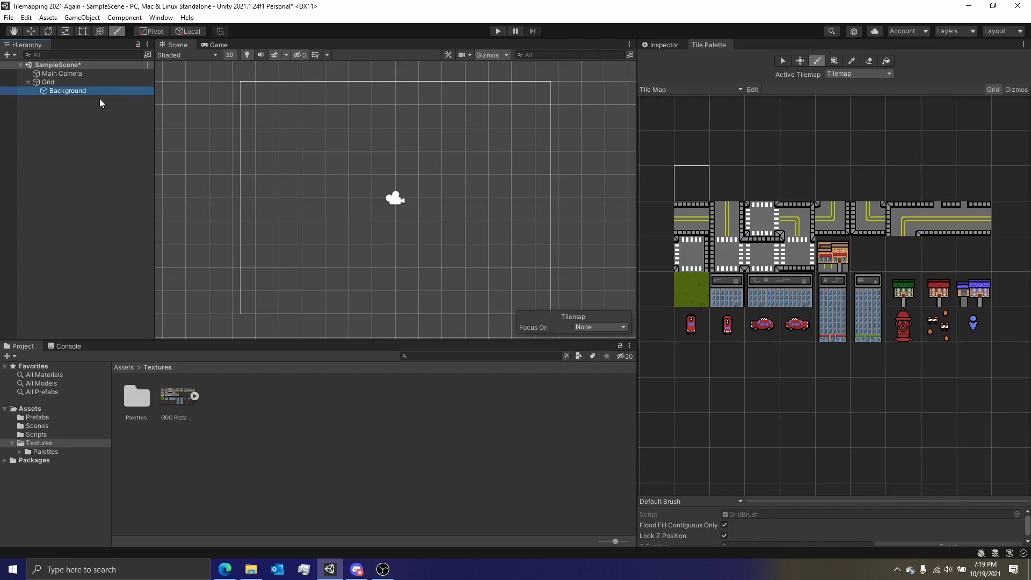
# Add a second rectangular tilemap named Foreground under the Grid object and save the scene
pyautogui.rightClick(70, 84)
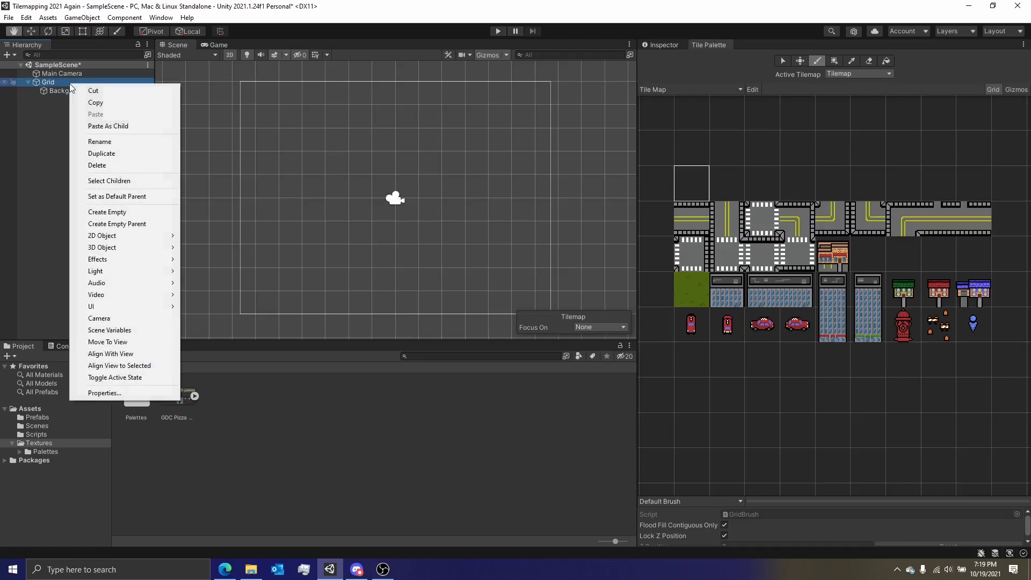
pyautogui.click(58, 109)
pyautogui.rightClick(62, 85)
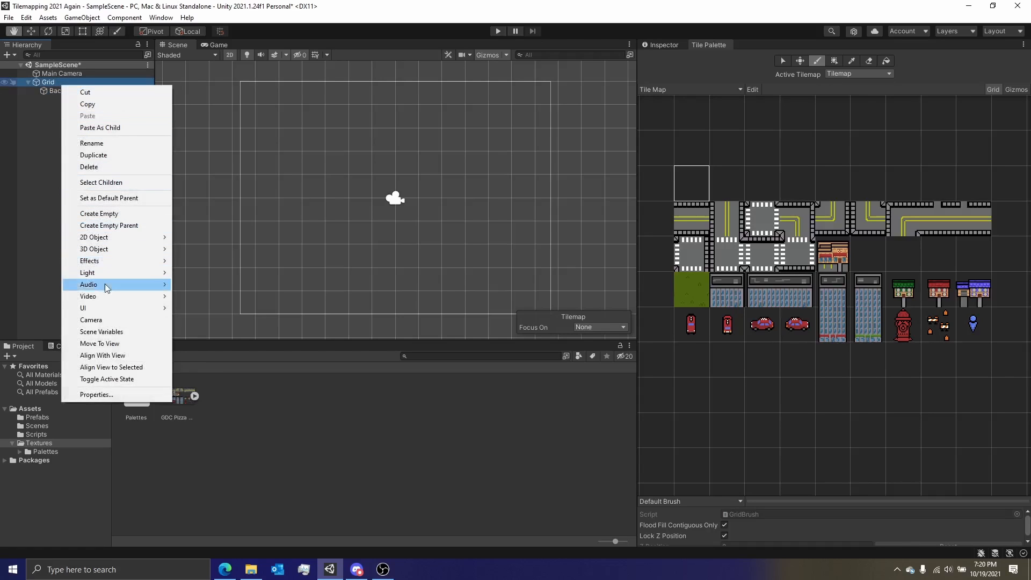
pyautogui.moveTo(113, 240)
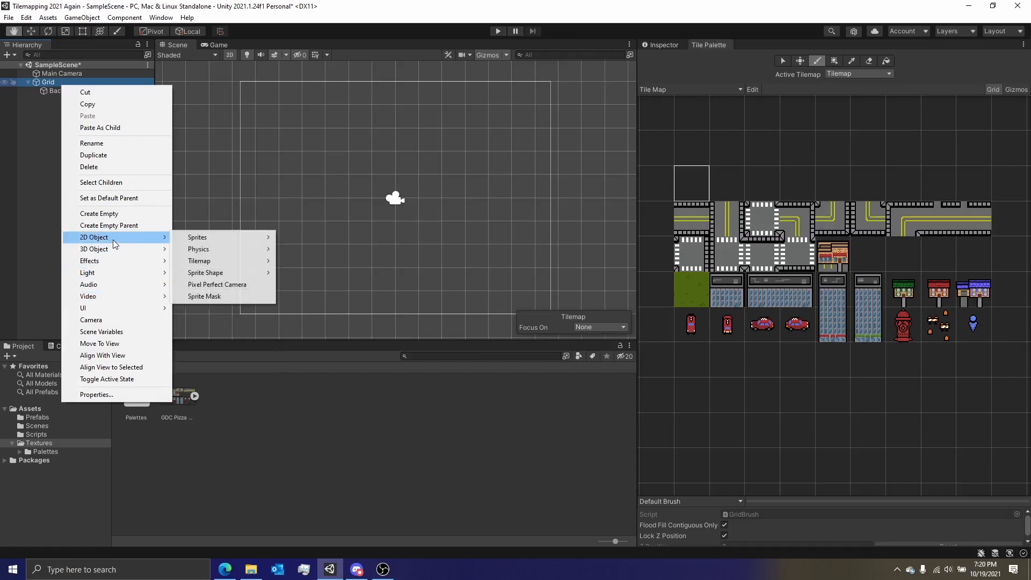
pyautogui.moveTo(213, 264)
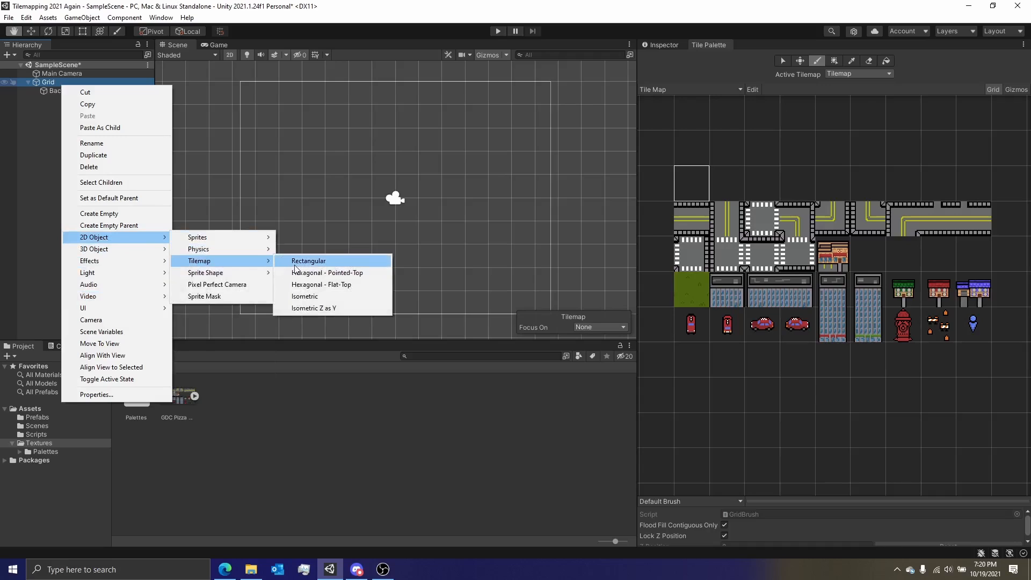
pyautogui.click(295, 263)
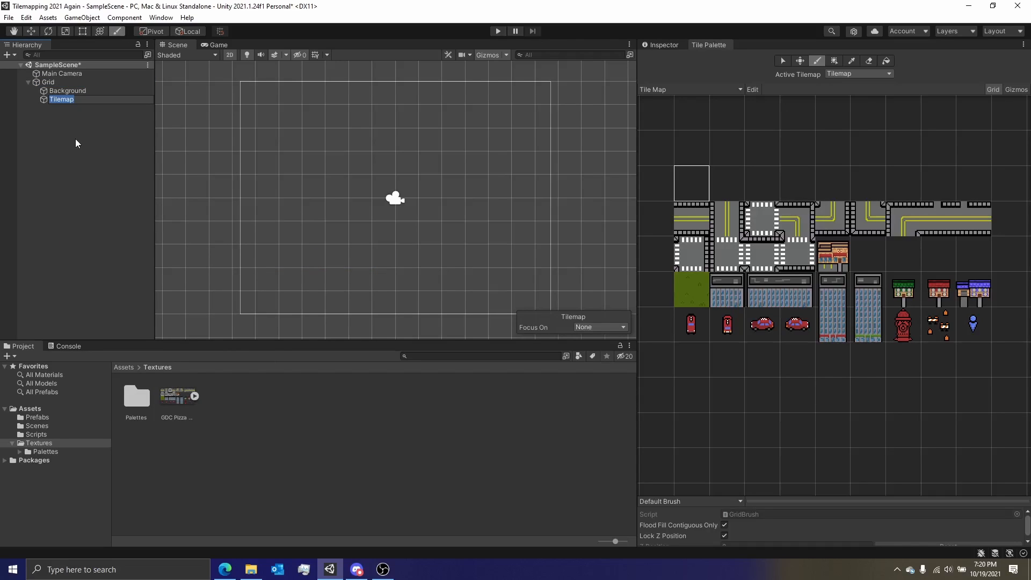
pyautogui.write('Foreground')
pyautogui.press('Return')
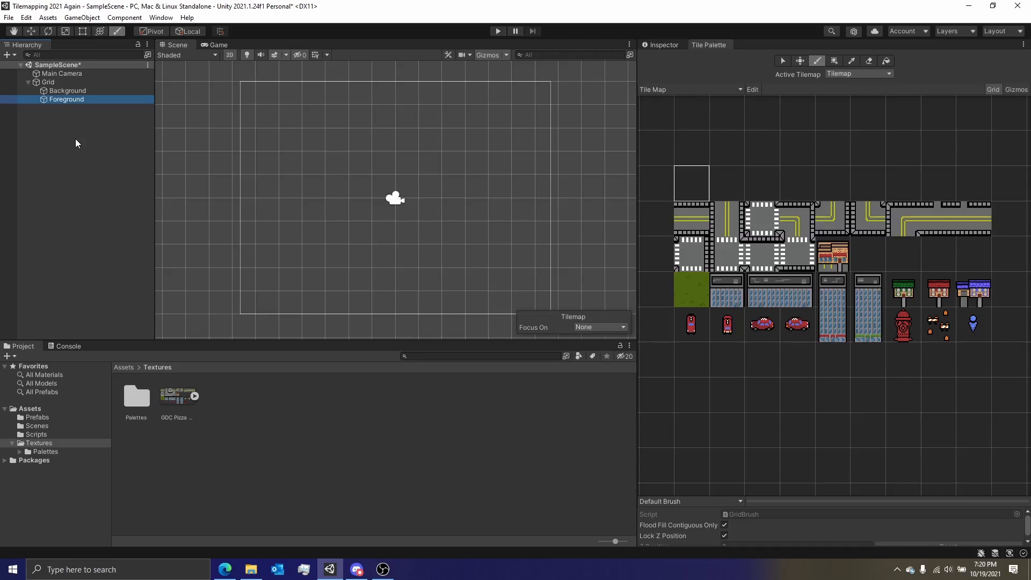
pyautogui.hotkey('ctrl', 's')
# Make Foreground the active tilemap and pick the vertical road tile from the palette
pyautogui.click(67, 90)
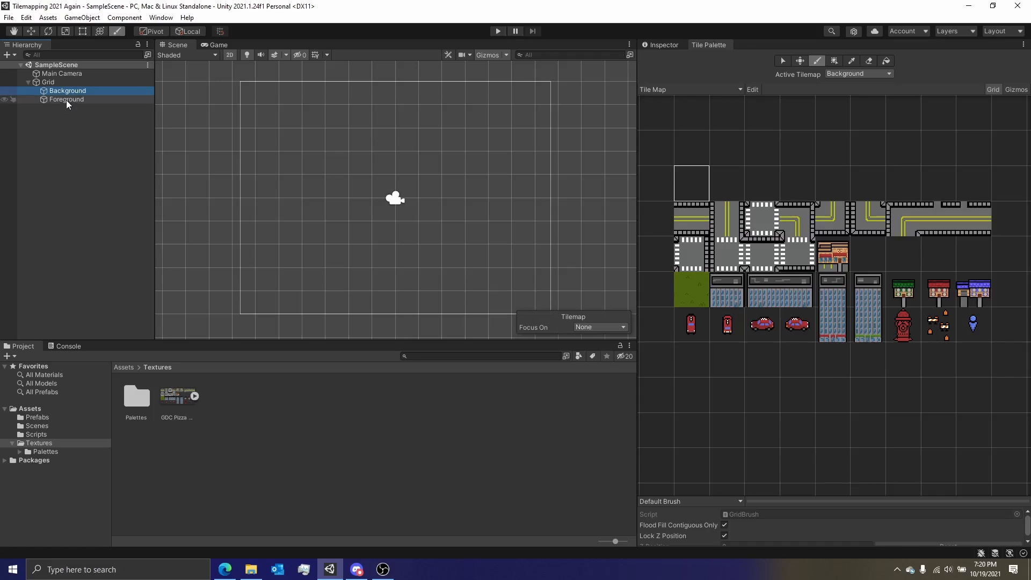
pyautogui.click(66, 99)
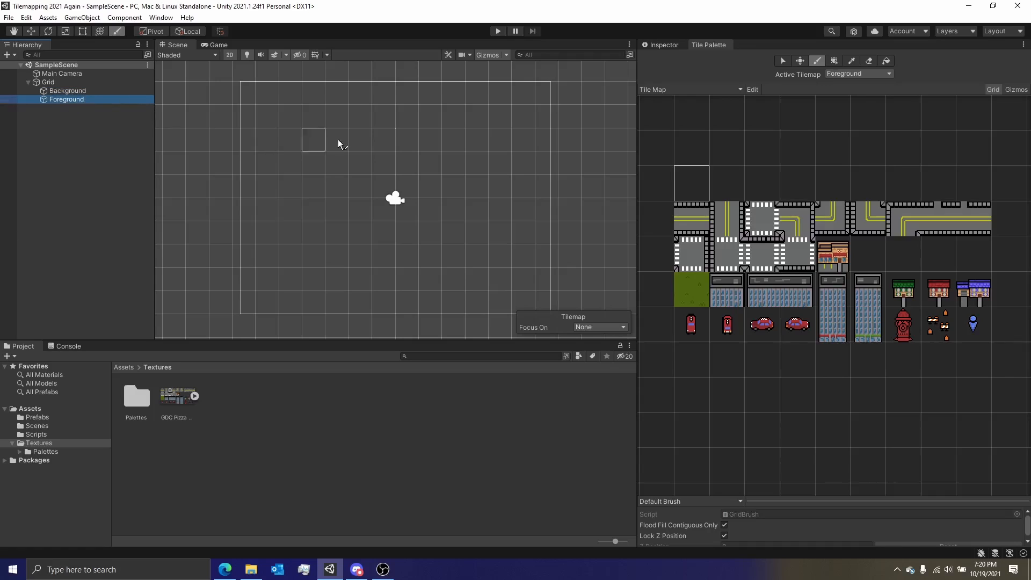
pyautogui.click(688, 221)
pyautogui.scroll(-2, 711, 172)
pyautogui.moveTo(755, 174)
pyautogui.mouseDown(button='middle')
pyautogui.moveTo(750, 159)
pyautogui.moveTo(752, 170)
pyautogui.mouseUp(button='middle')
pyautogui.scroll(1, 750, 156)
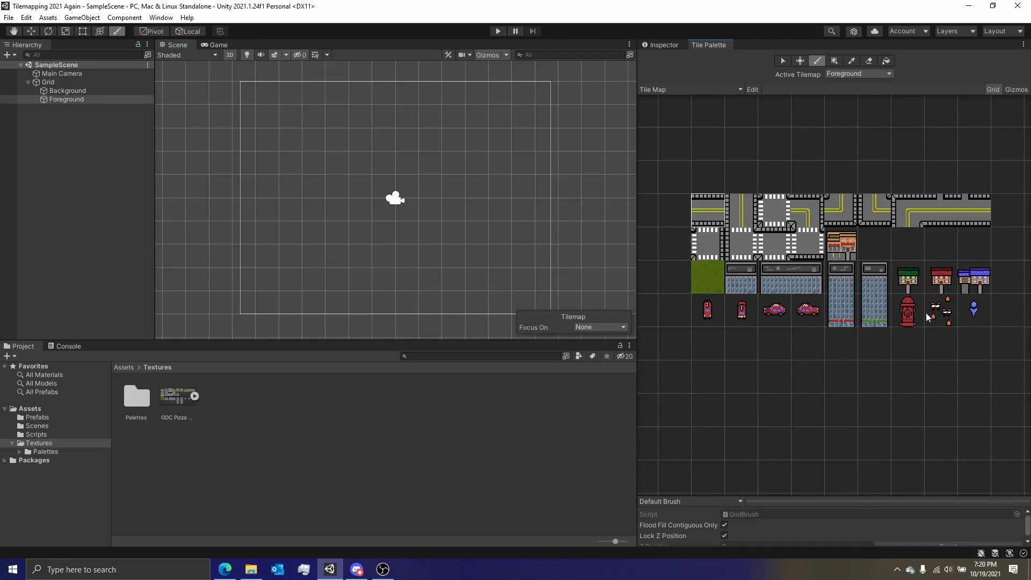
pyautogui.scroll(1, 758, 247)
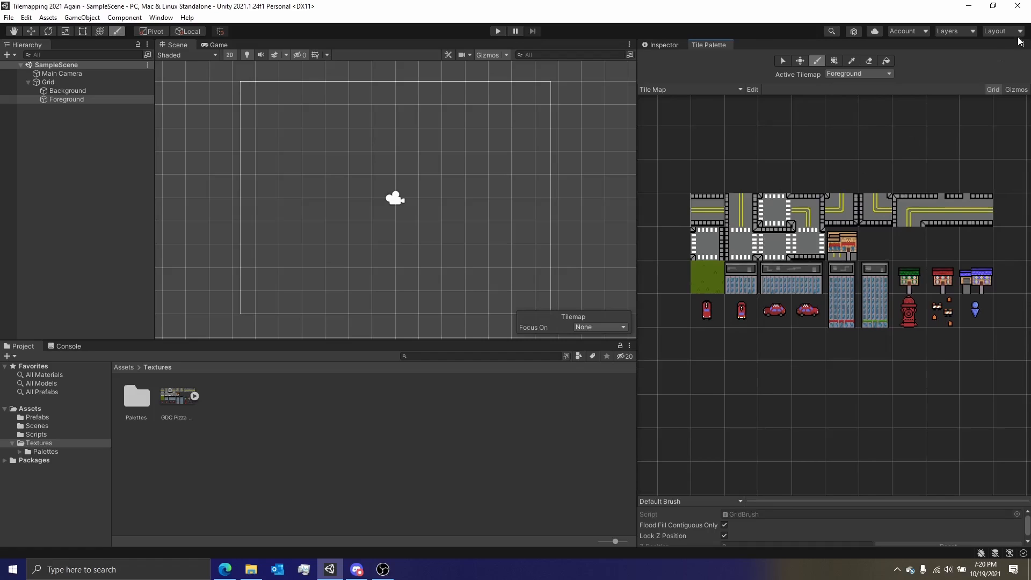
pyautogui.moveTo(690, 45); pyautogui.dragTo(699, 45)
pyautogui.click(746, 214)
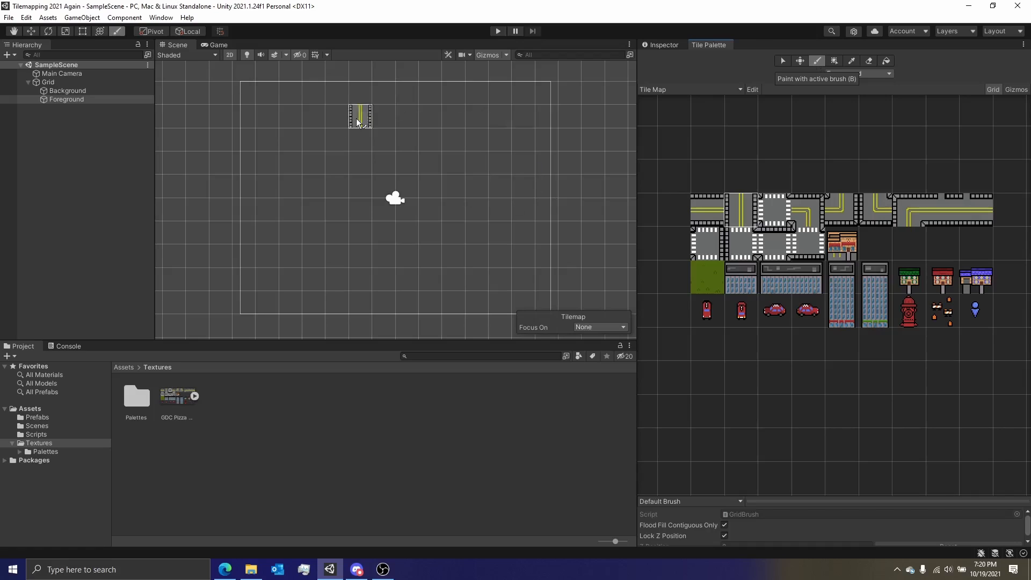
# Paint a freehand stroke of vertical road tiles in the scene with the brush, then undo it
pyautogui.click(834, 61)
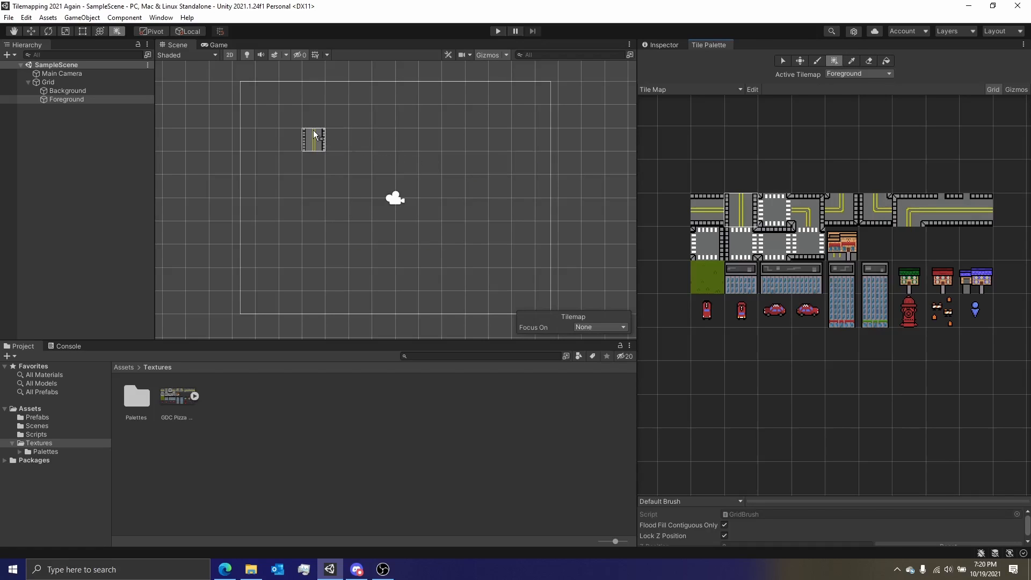
pyautogui.click(817, 61)
pyautogui.moveTo(336, 115)
pyautogui.mouseDown()
pyautogui.moveTo(409, 125)
pyautogui.moveTo(357, 230)
pyautogui.moveTo(247, 279)
pyautogui.mouseUp()
pyautogui.hotkey('ctrl', 'z')
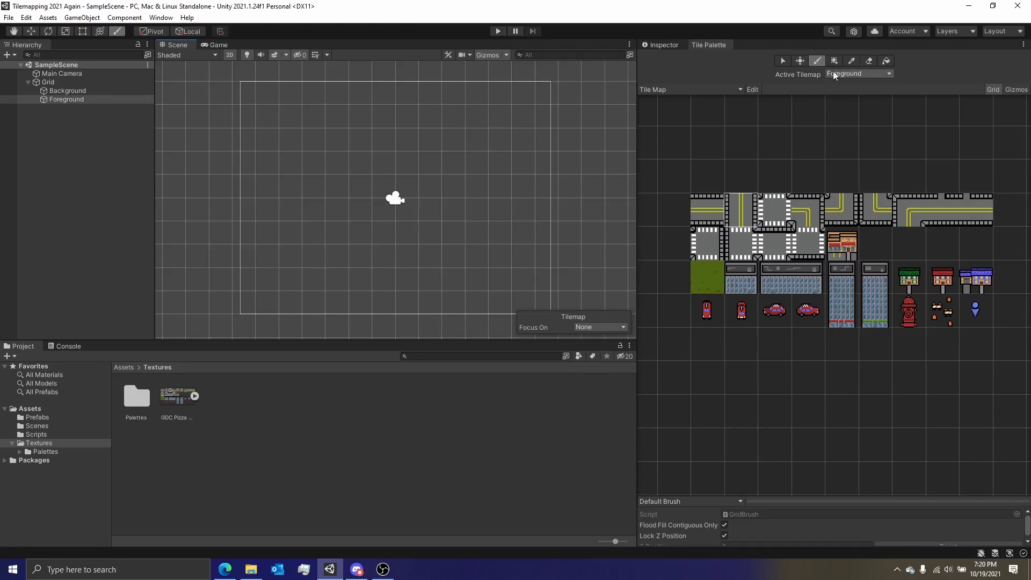
# Box-fill a large rectangle around the camera with vertical road tiles, then undo the fill
pyautogui.click(834, 61)
pyautogui.moveTo(239, 110); pyautogui.dragTo(491, 299)
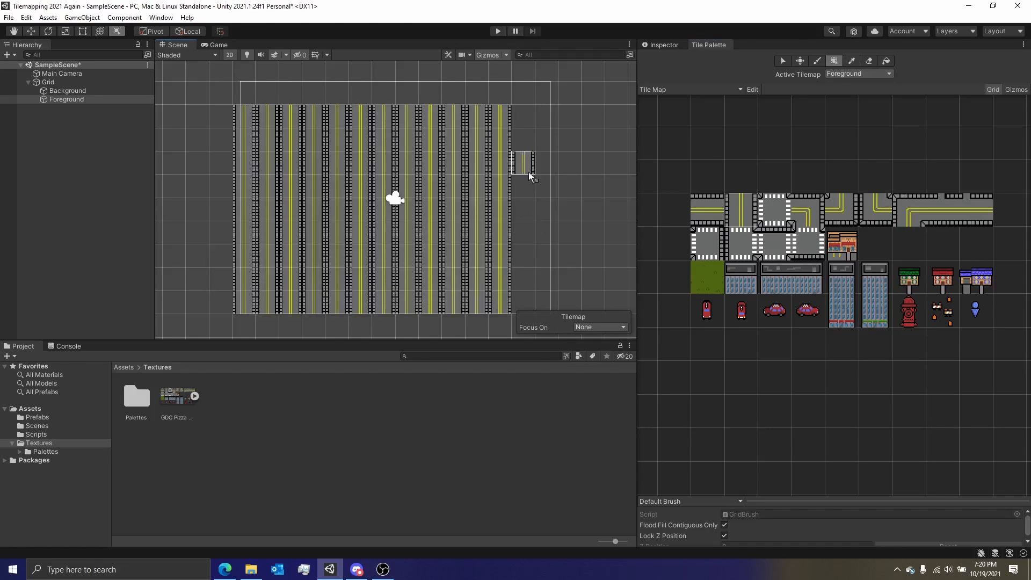
pyautogui.hotkey('ctrl', 'z')
pyautogui.click(852, 60)
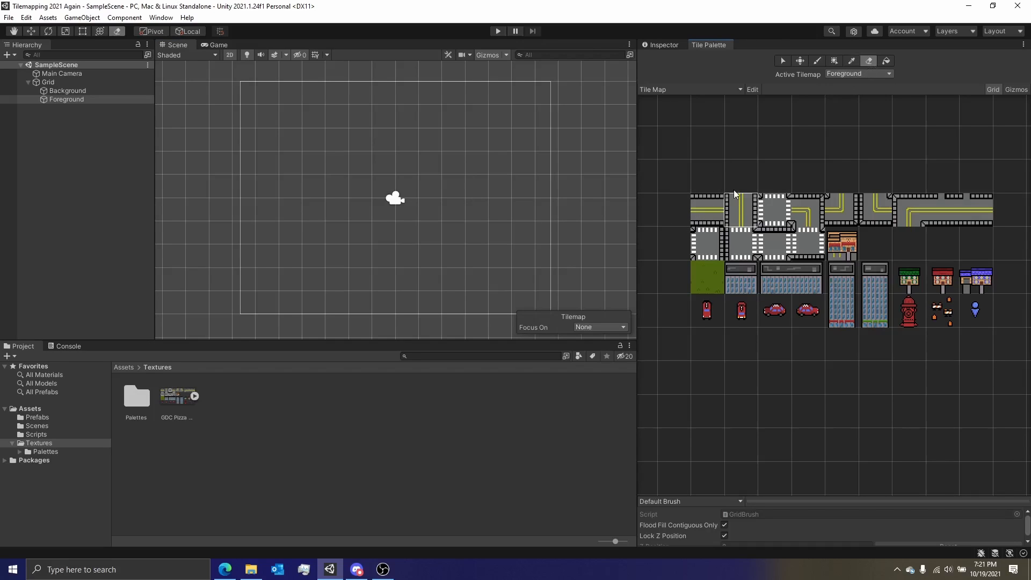
pyautogui.click(886, 61)
pyautogui.click(800, 62)
pyautogui.click(885, 61)
# Box-fill several rectangular areas of the Foreground tilemap with the vertical road tile, leaving a small enclosed gap between them
pyautogui.click(834, 62)
pyautogui.moveTo(288, 101); pyautogui.dragTo(391, 171)
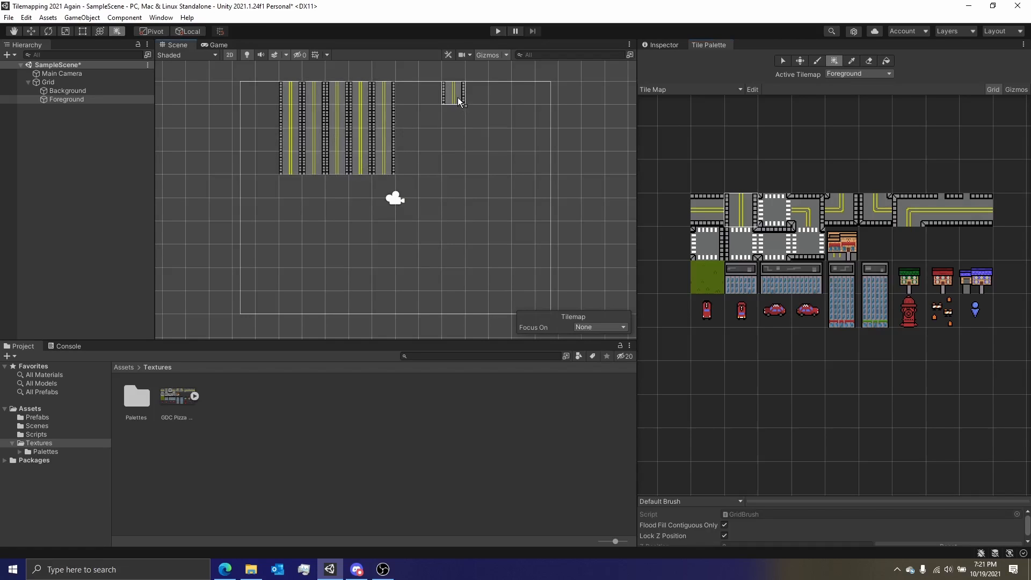
pyautogui.moveTo(458, 99); pyautogui.dragTo(581, 196)
pyautogui.moveTo(290, 186); pyautogui.dragTo(463, 282)
pyautogui.scroll(-1, 473, 116)
pyautogui.moveTo(455, 123); pyautogui.dragTo(448, 177, button='middle')
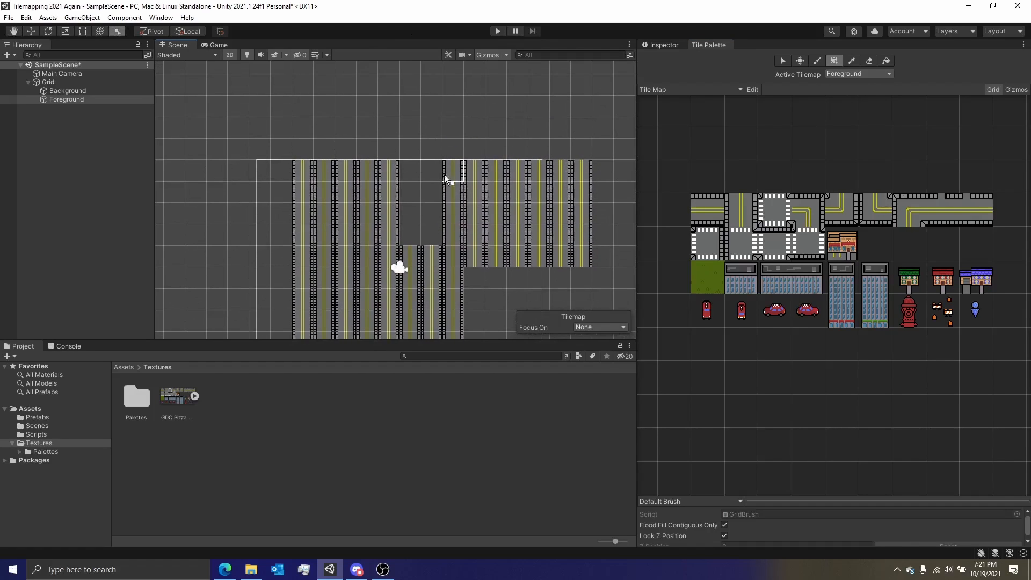
pyautogui.moveTo(437, 120); pyautogui.dragTo(446, 176)
pyautogui.moveTo(317, 117); pyautogui.dragTo(417, 155)
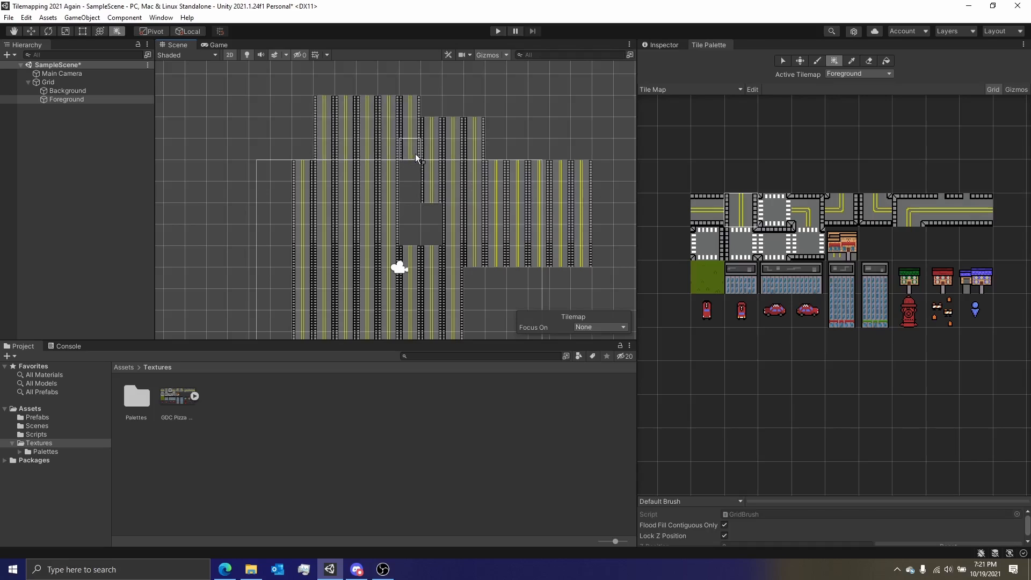
# Flood-fill the enclosed gap and the surrounding vertical road area of the Foreground tilemap with the upper four-way crosswalk tile
pyautogui.click(885, 60)
pyautogui.click(773, 210)
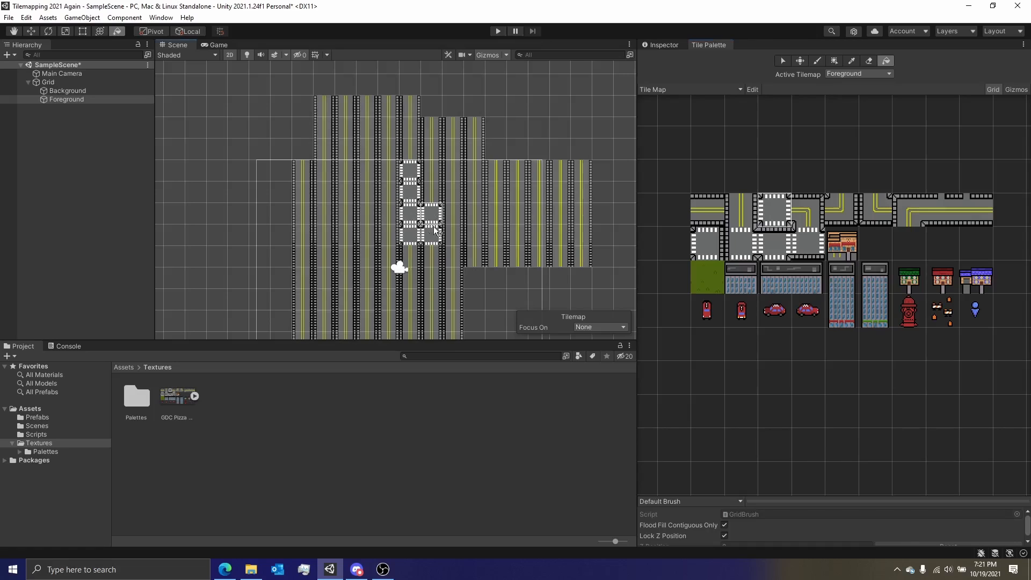
pyautogui.click(376, 185)
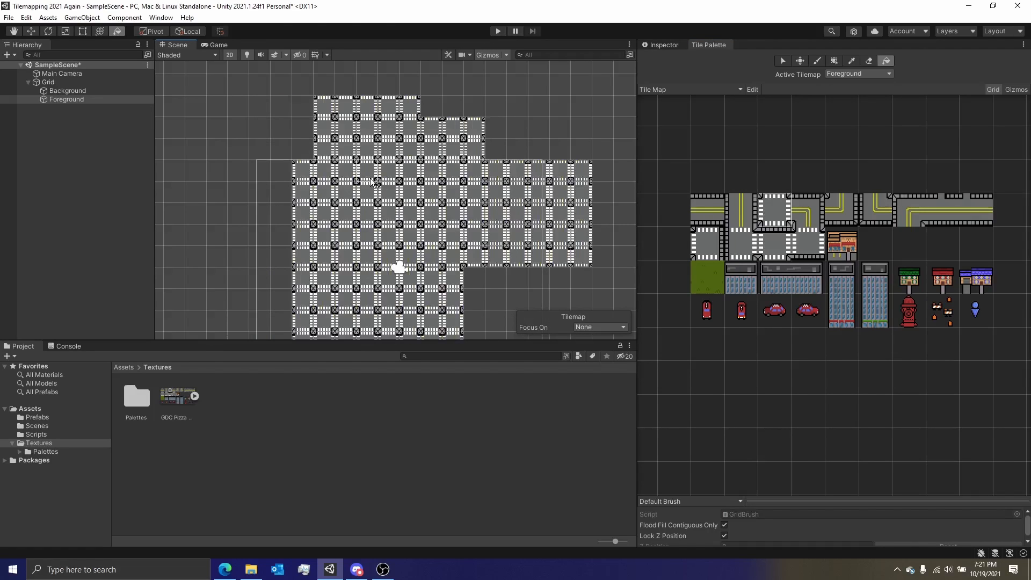
pyautogui.scroll(-5, 532, 247)
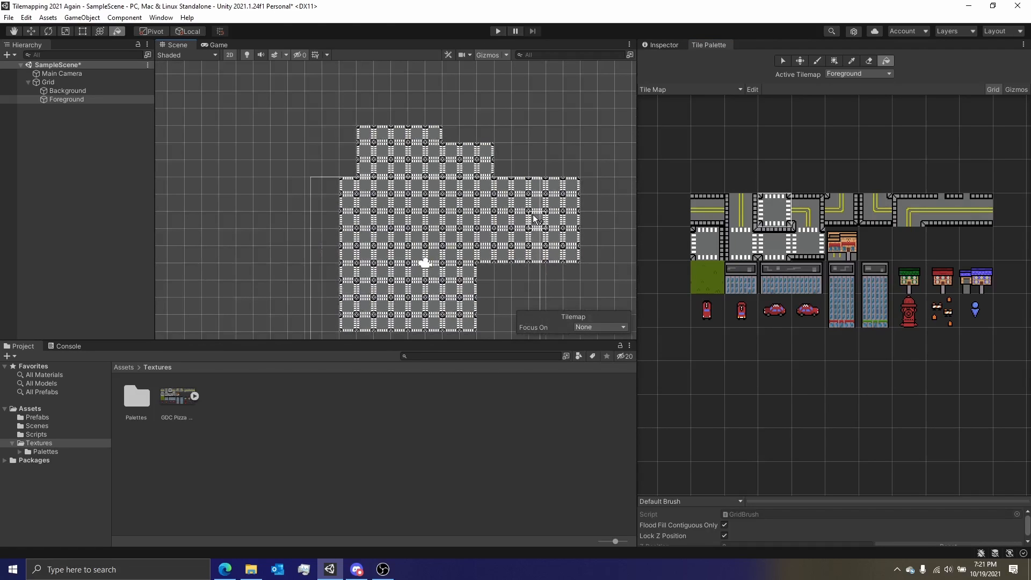
# Undo all the road and crosswalk fills until the Foreground tilemap is empty
pyautogui.hotkey('ctrl', 'z')
pyautogui.hotkey('ctrl', 'z')
pyautogui.hotkey('ctrl', 'z')
pyautogui.hotkey('ctrl', 'z')
pyautogui.hotkey('ctrl', 'z')
pyautogui.hotkey('ctrl', 'z')
pyautogui.hotkey('ctrl', 'z')
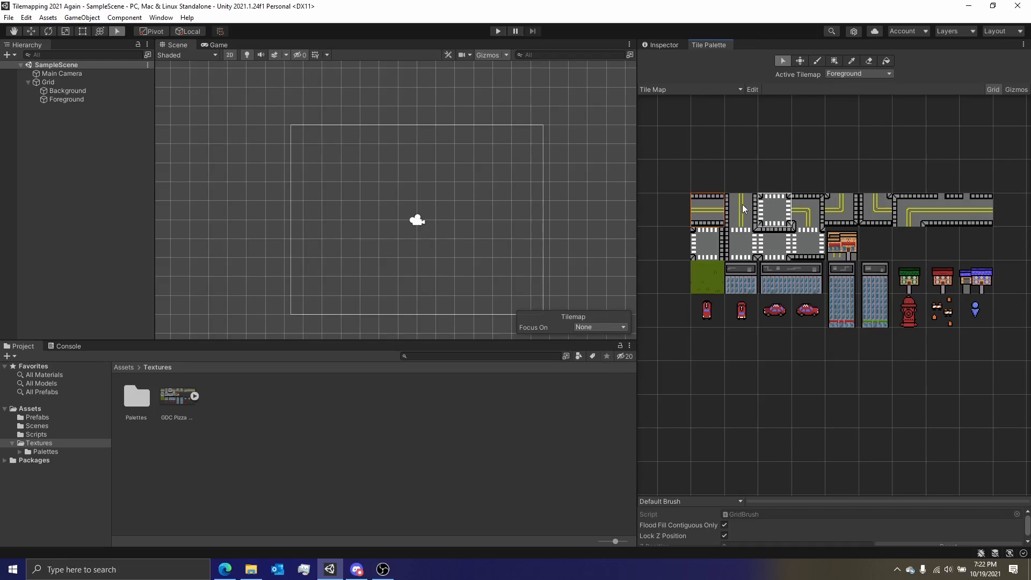
# Try the Select, Move and Picker tools on the vertical road and curved road tiles in the palette
pyautogui.scroll(2, 797, 168)
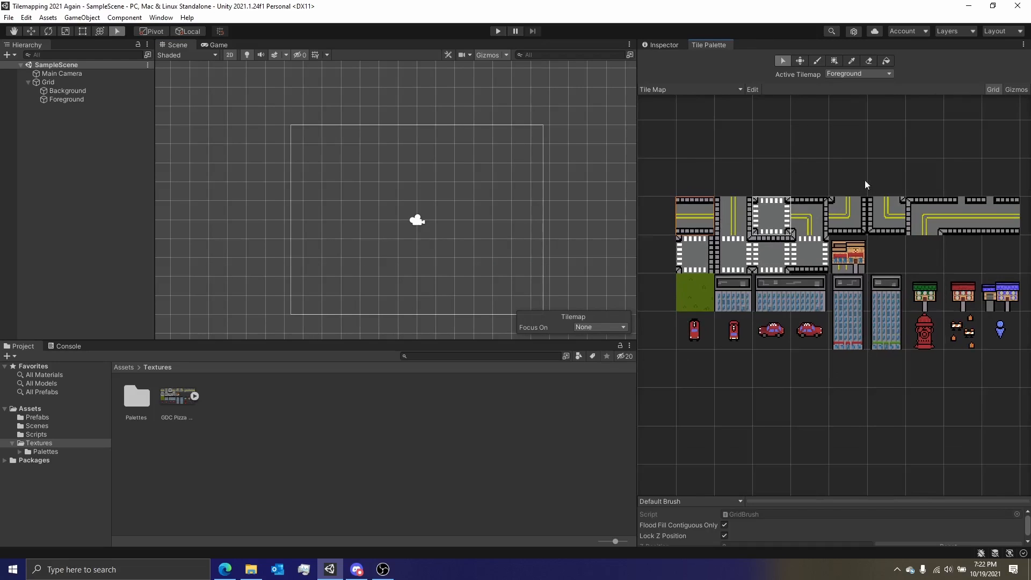
pyautogui.click(752, 217)
pyautogui.click(705, 46)
pyautogui.click(803, 61)
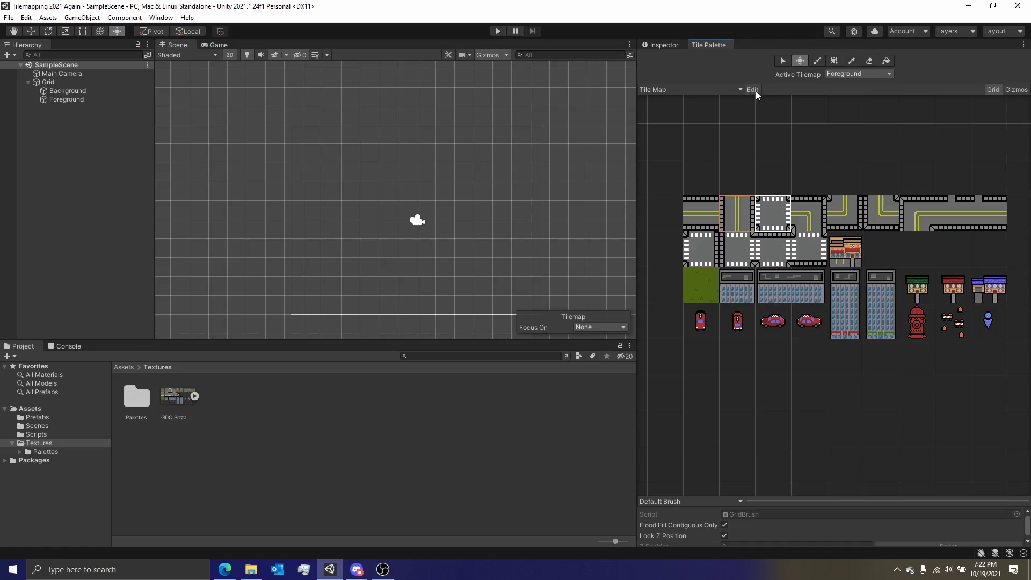
pyautogui.click(810, 225)
pyautogui.click(723, 45)
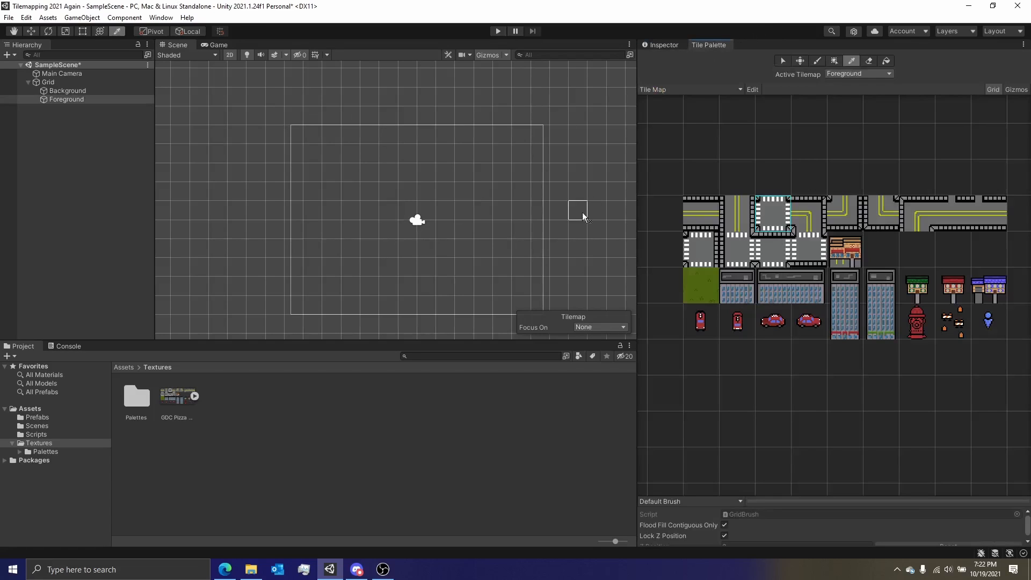
pyautogui.moveTo(808, 215); pyautogui.dragTo(817, 242)
pyautogui.moveTo(816, 204)
pyautogui.mouseDown()
pyautogui.moveTo(940, 230)
pyautogui.moveTo(836, 73)
pyautogui.moveTo(874, 63)
pyautogui.mouseUp()
# Erase the four car tiles and the blue pin tile from the palette's lowest row
pyautogui.click(869, 61)
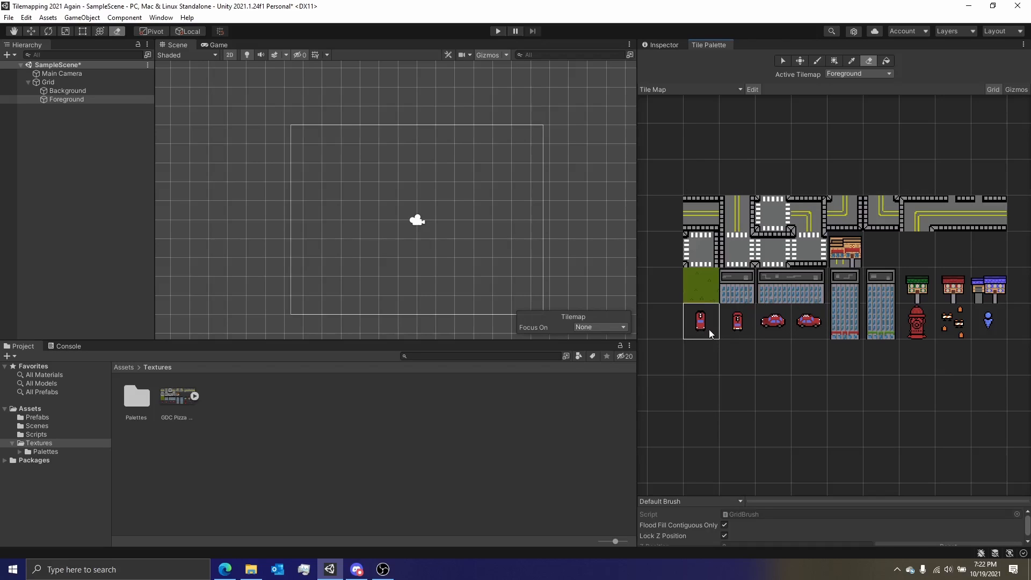
pyautogui.moveTo(709, 330); pyautogui.dragTo(762, 331)
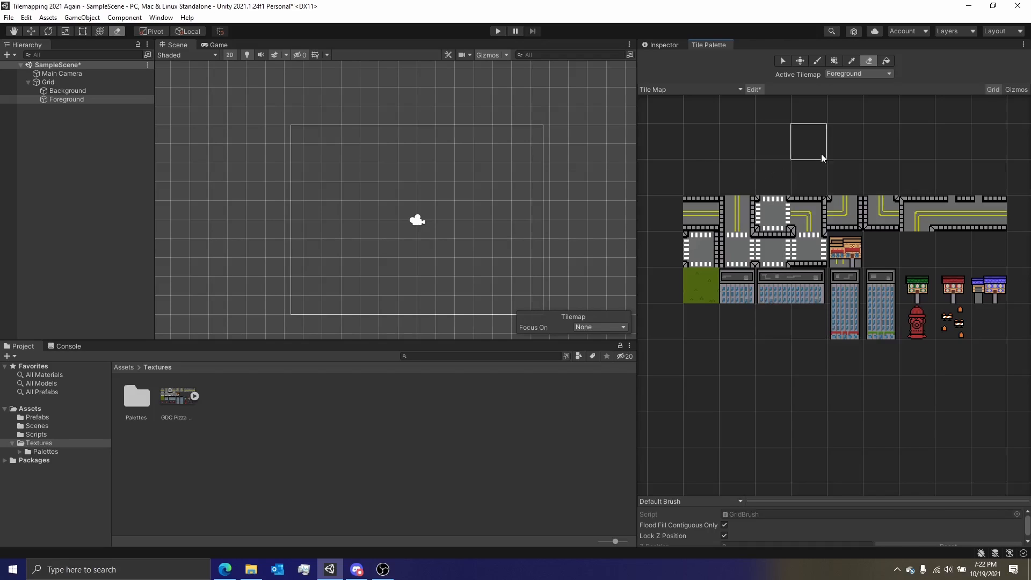
pyautogui.click(866, 61)
pyautogui.click(866, 63)
pyautogui.click(869, 61)
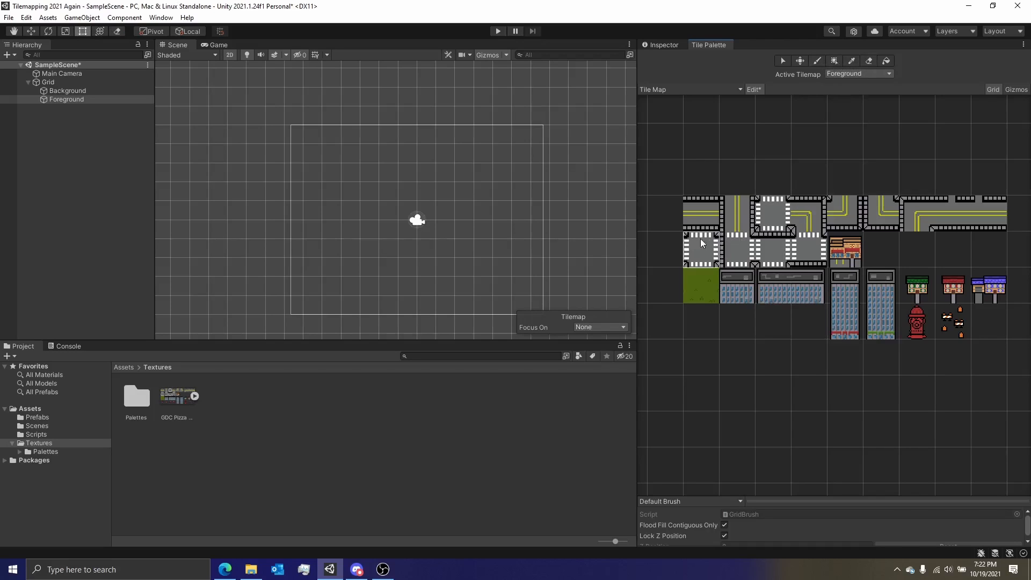
# Select the horizontal road tile in the palette and move it to an empty cell above and left of the tileset
pyautogui.click(782, 61)
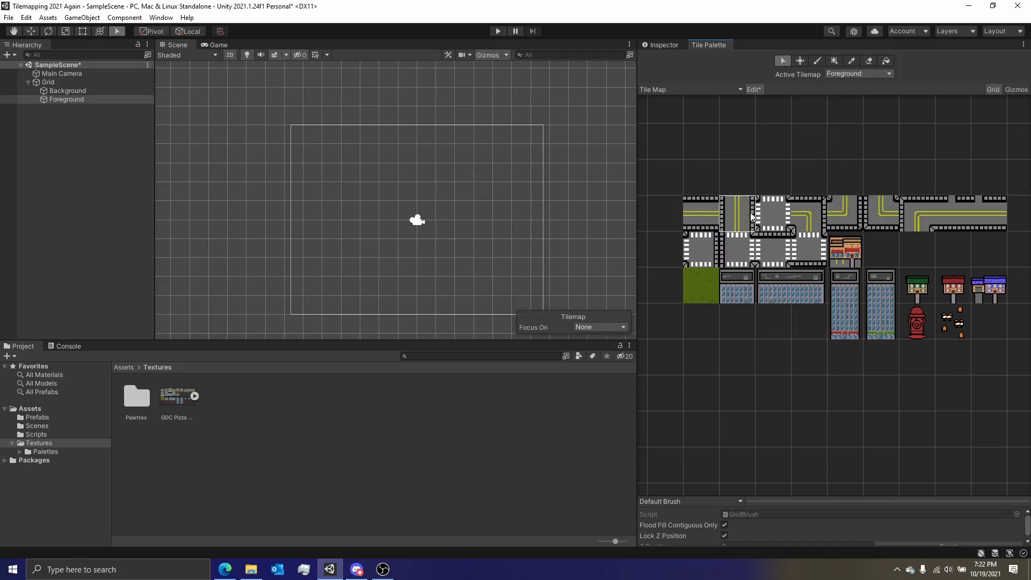
pyautogui.click(712, 223)
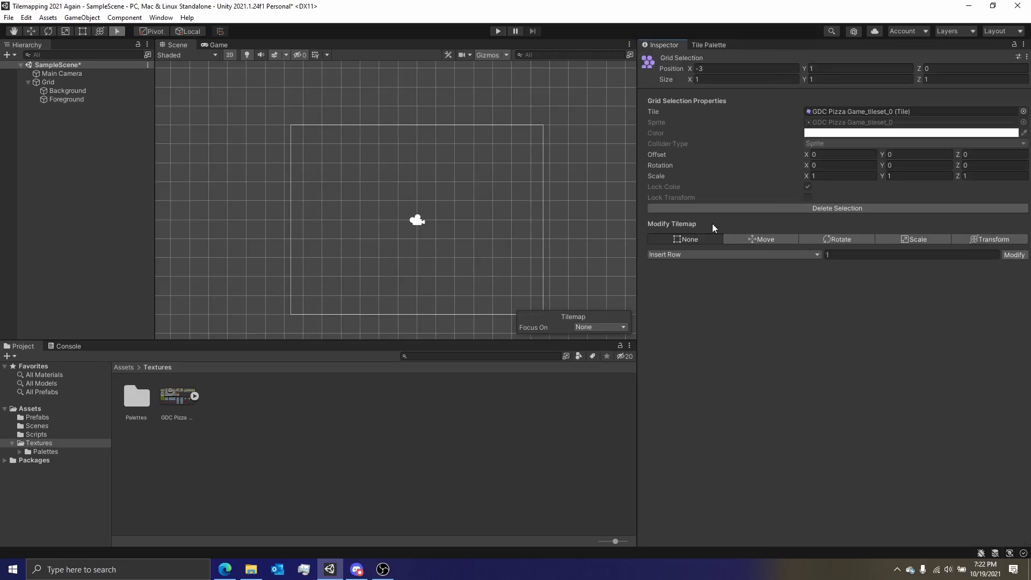
pyautogui.click(705, 45)
pyautogui.click(797, 63)
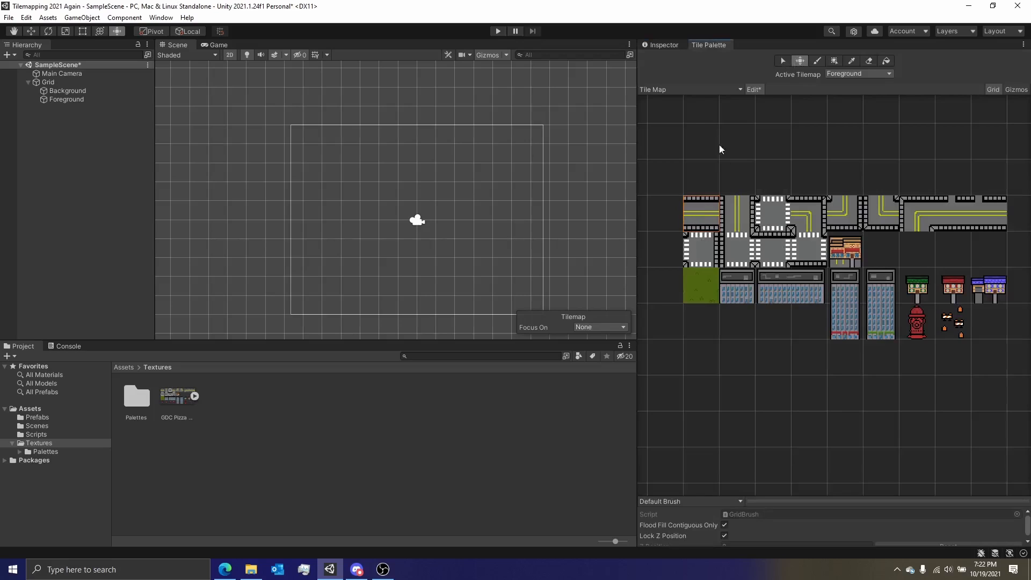
pyautogui.click(781, 61)
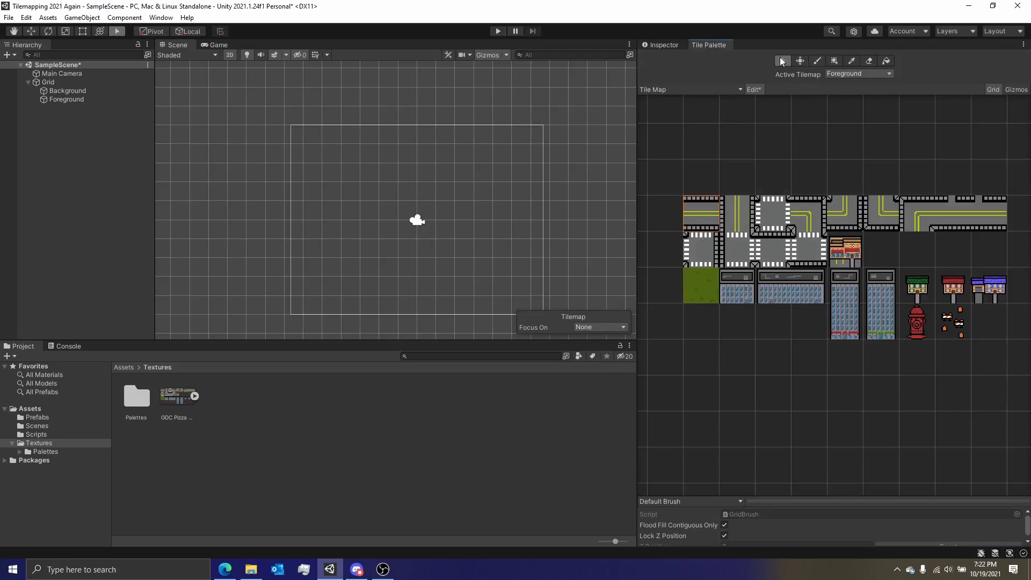
pyautogui.click(702, 210)
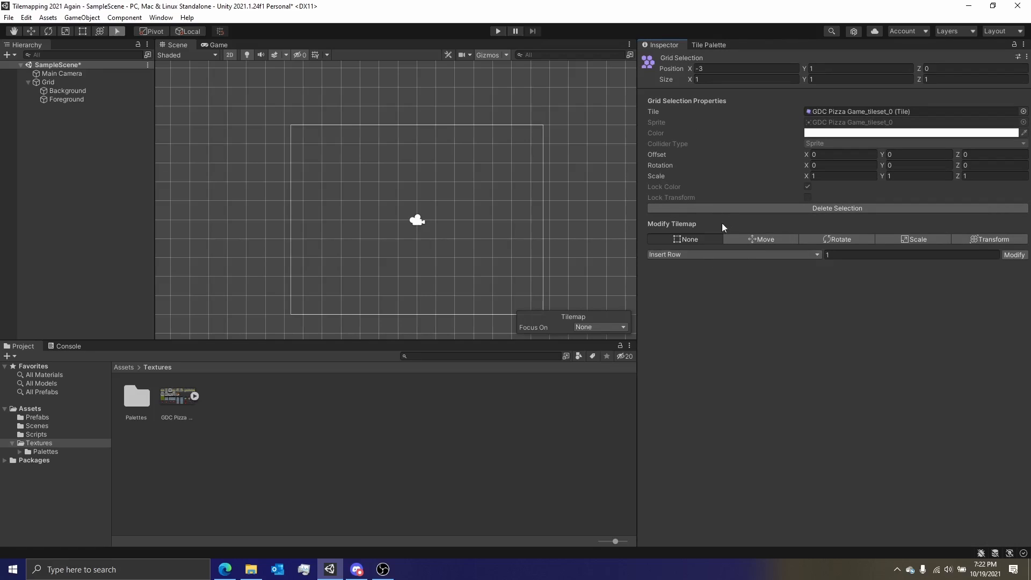
pyautogui.click(741, 238)
pyautogui.click(697, 44)
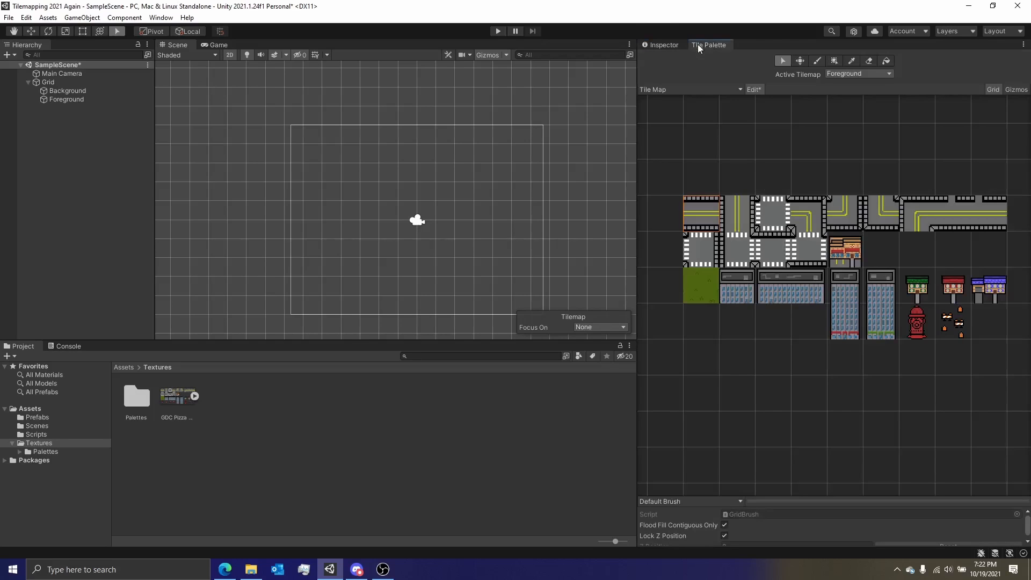
pyautogui.click(801, 61)
pyautogui.moveTo(709, 257); pyautogui.dragTo(757, 266, button='middle')
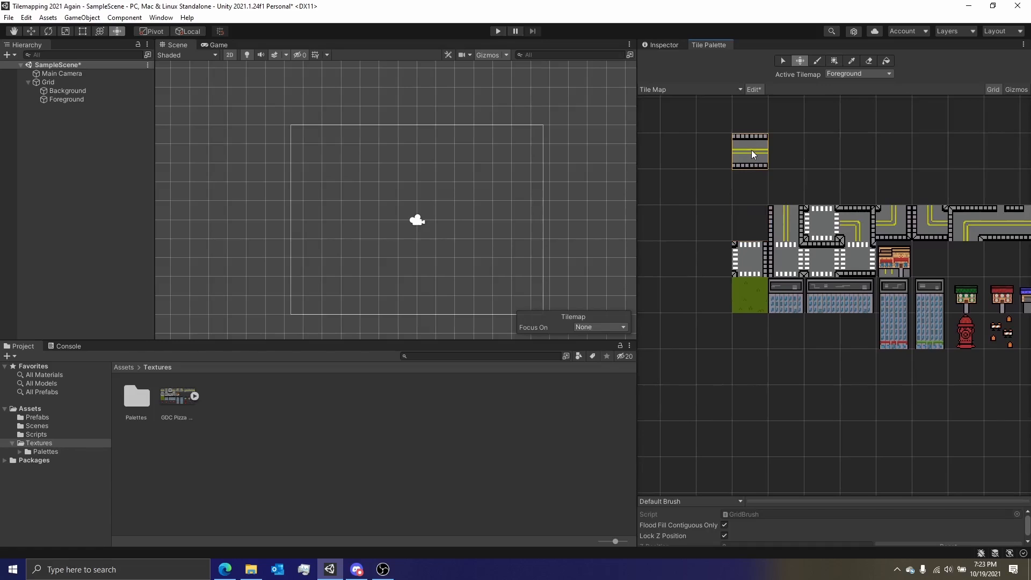
pyautogui.moveTo(752, 150); pyautogui.dragTo(708, 149, button='middle')
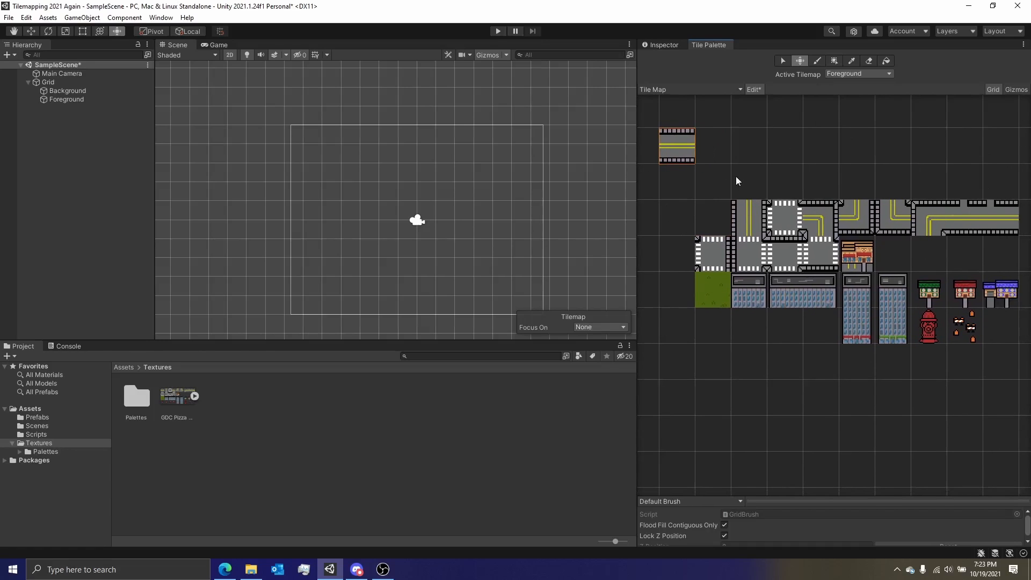
# Paint a copy of the vertical road tile beside the relocated horizontal road tile in the palette, and erase the original
pyautogui.click(852, 60)
pyautogui.click(706, 46)
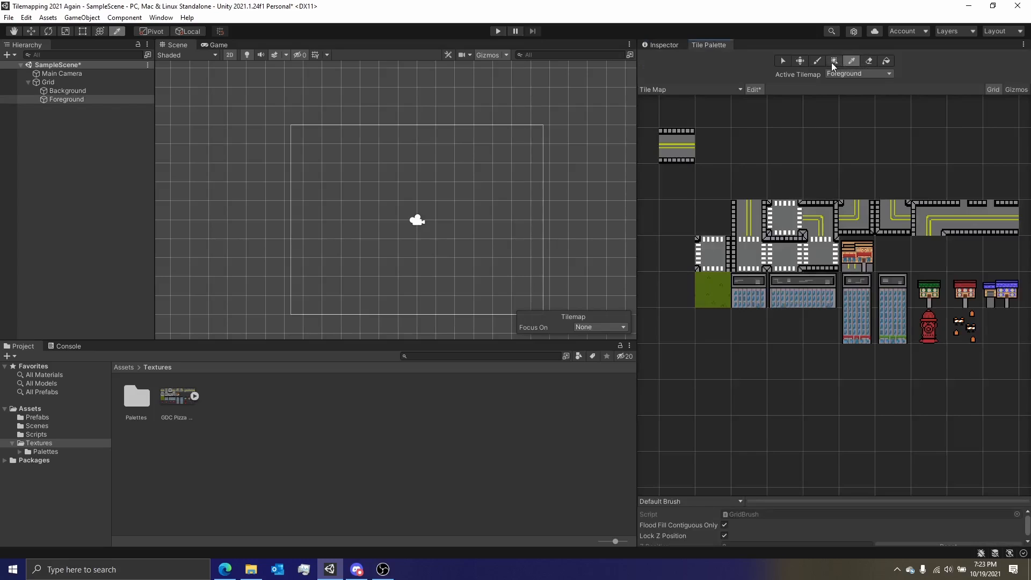
pyautogui.click(756, 211)
pyautogui.click(850, 61)
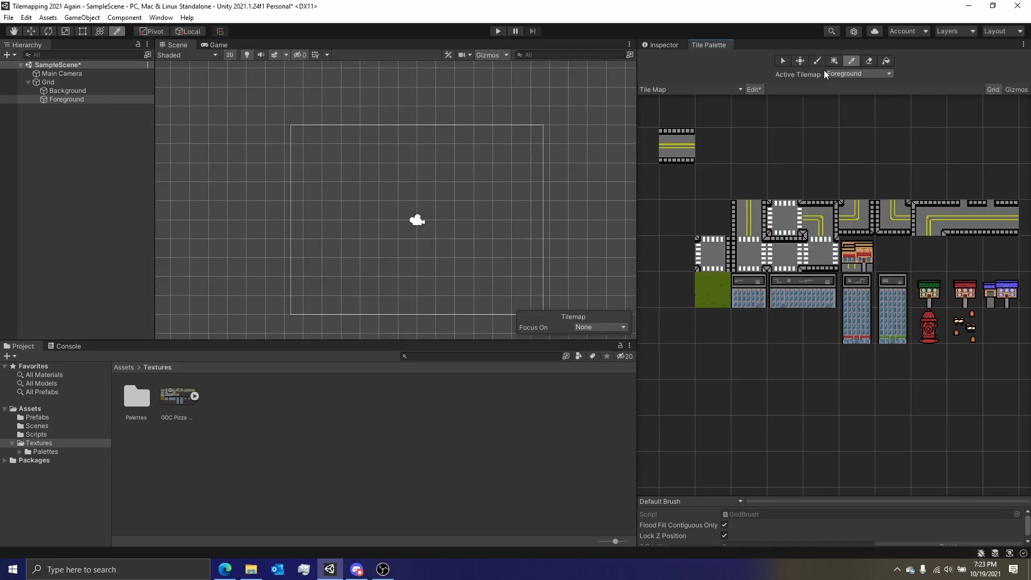
pyautogui.click(750, 217)
pyautogui.click(756, 151)
pyautogui.click(867, 62)
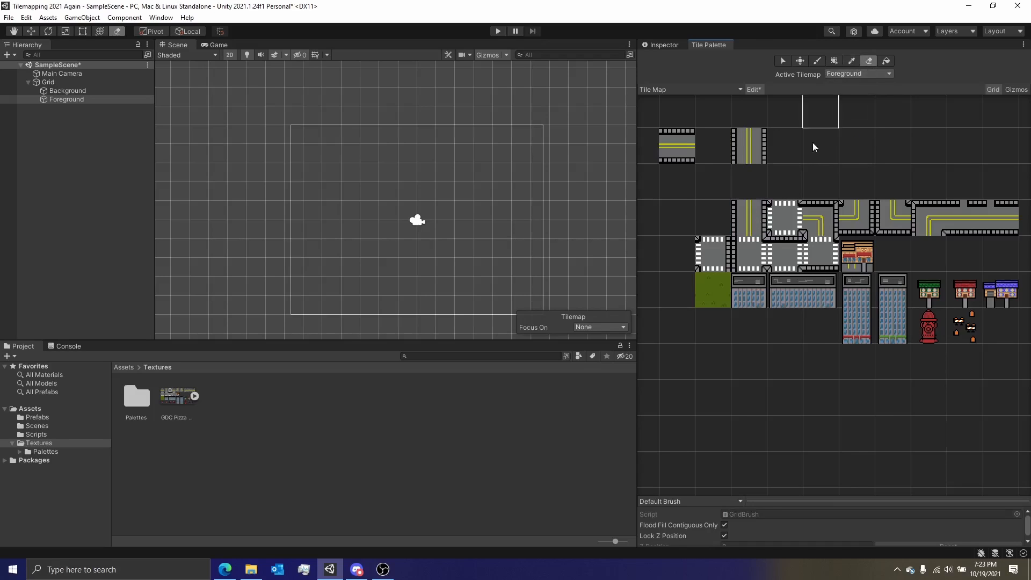
# Pick curved road tiles one at a time and paint copies above the tileset as the first corners of a 2×2 loop
pyautogui.click(850, 61)
pyautogui.click(821, 220)
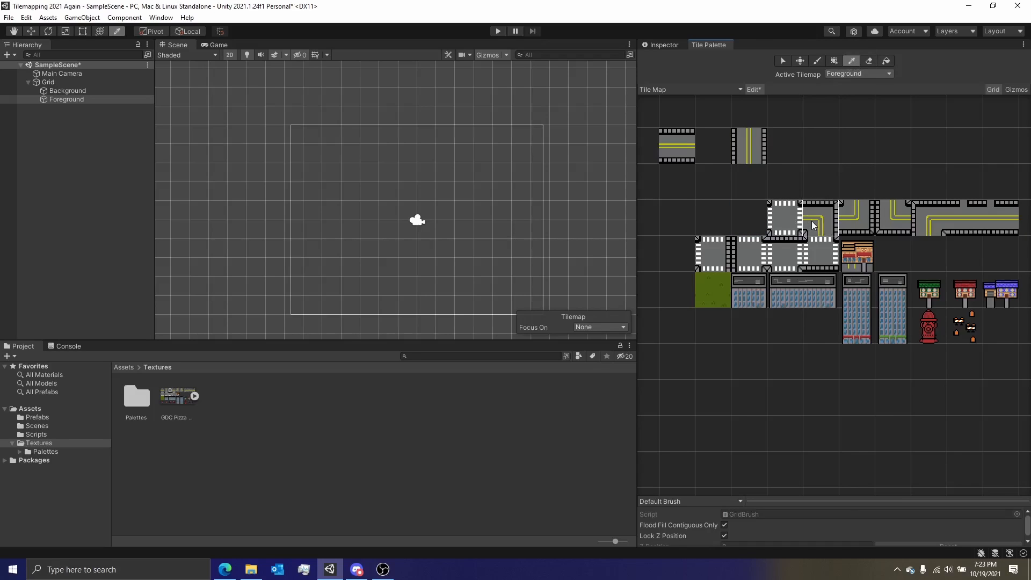
pyautogui.press('b')
pyautogui.click(888, 120)
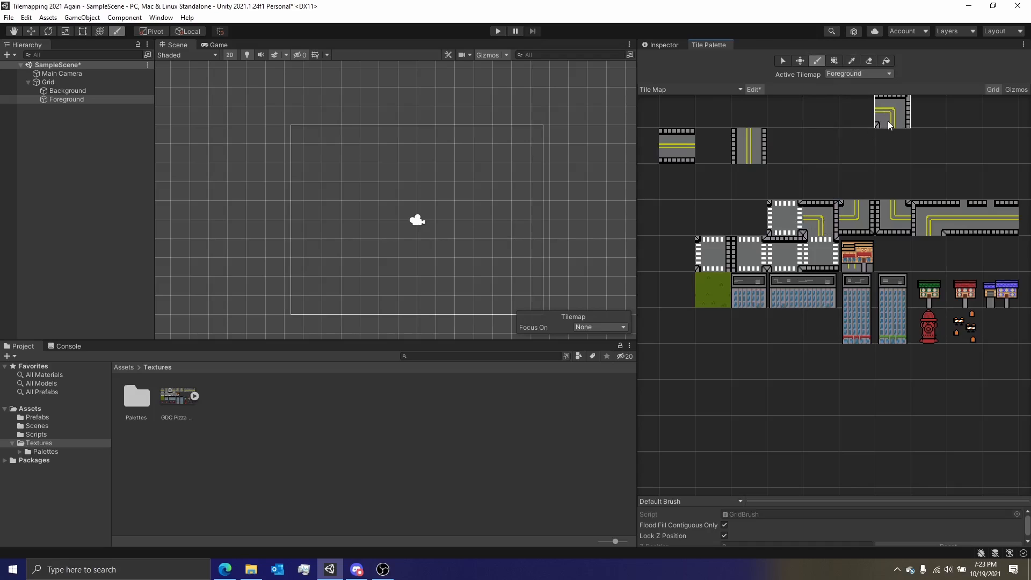
pyautogui.click(852, 60)
pyautogui.click(858, 212)
pyautogui.press('b')
pyautogui.click(894, 150)
pyautogui.click(852, 158)
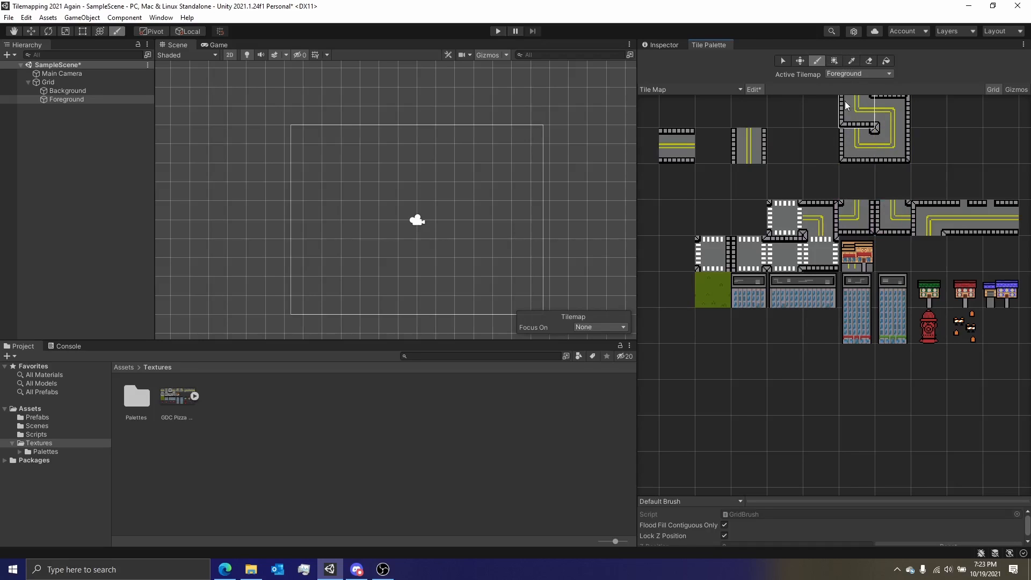
# Pick the curved road tile beside the long horizontal road and paint it as the corner that closes the 2×2 loop
pyautogui.click(848, 64)
pyautogui.moveTo(887, 220); pyautogui.dragTo(836, 246, button='middle')
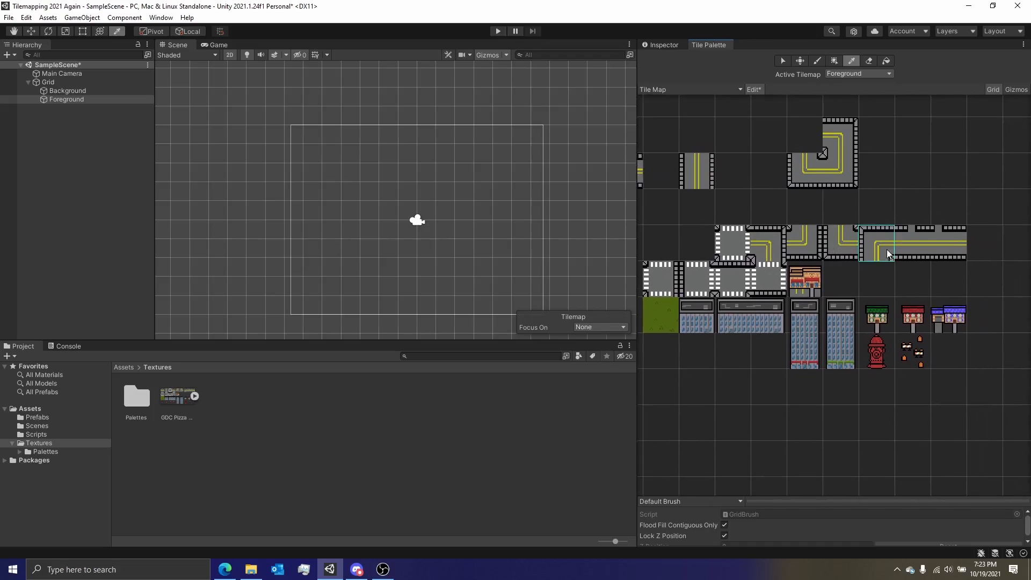
pyautogui.click(887, 249)
pyautogui.click(800, 130)
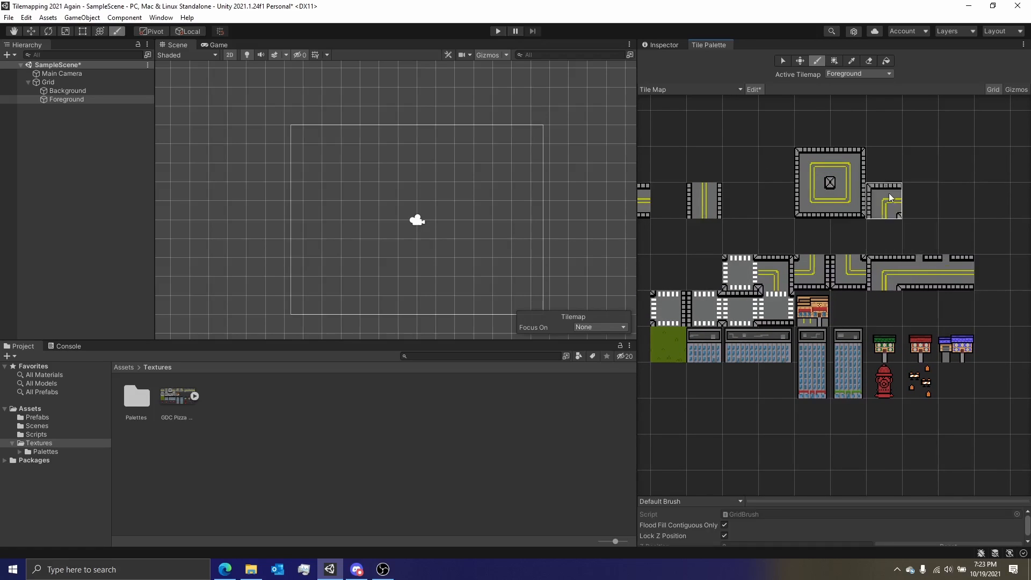
# Erase the four original curved road tiles from the tileset's upper row in the palette
pyautogui.click(851, 61)
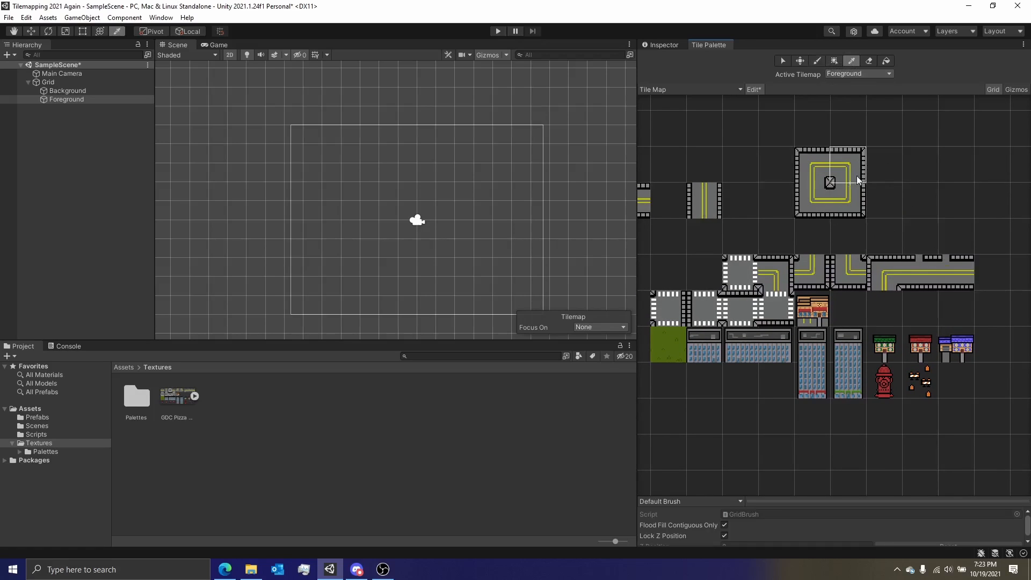
pyautogui.moveTo(899, 231); pyautogui.dragTo(902, 217, button='middle')
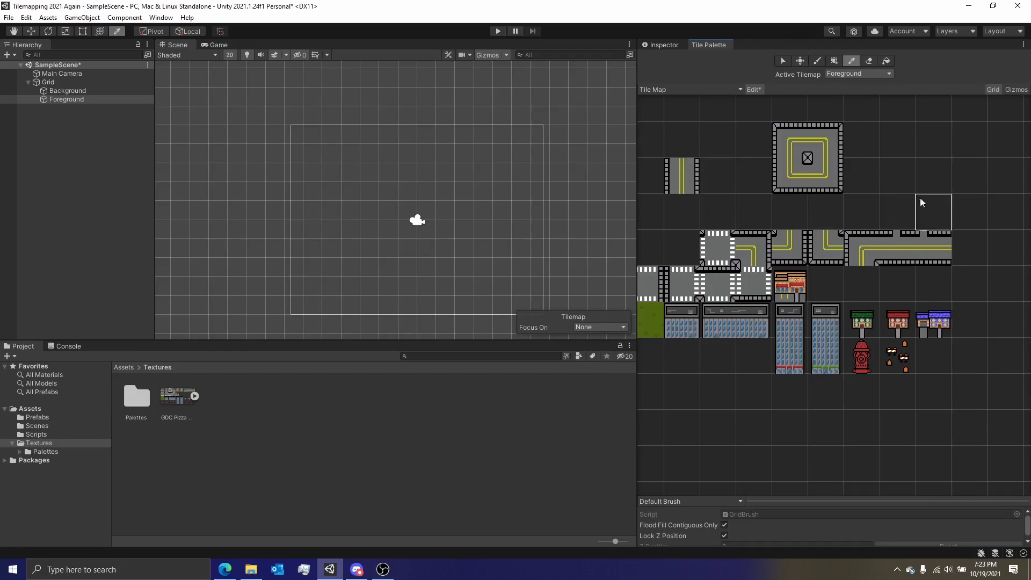
pyautogui.moveTo(855, 219); pyautogui.dragTo(872, 232, button='middle')
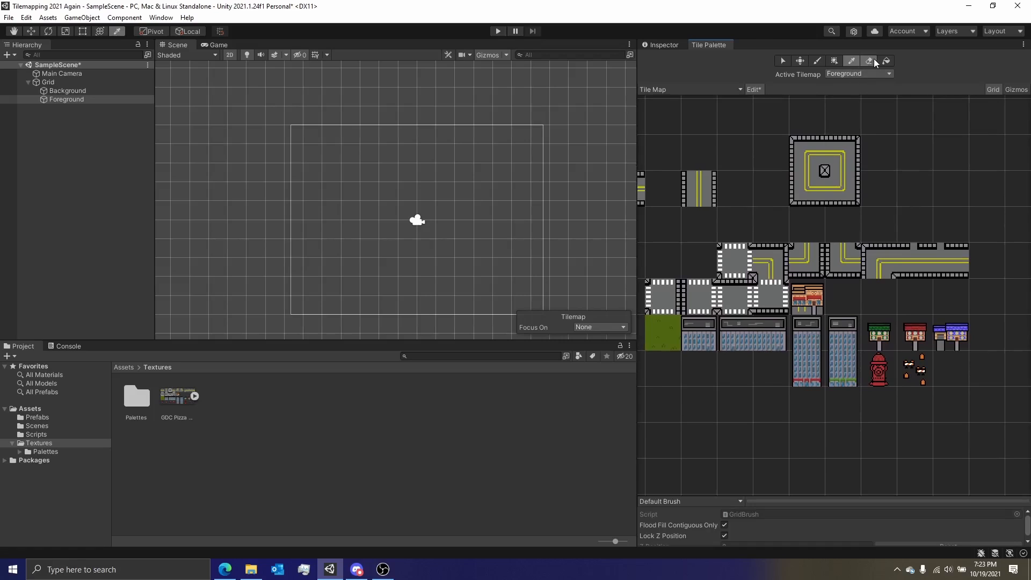
pyautogui.click(869, 60)
pyautogui.moveTo(768, 260); pyautogui.dragTo(880, 261)
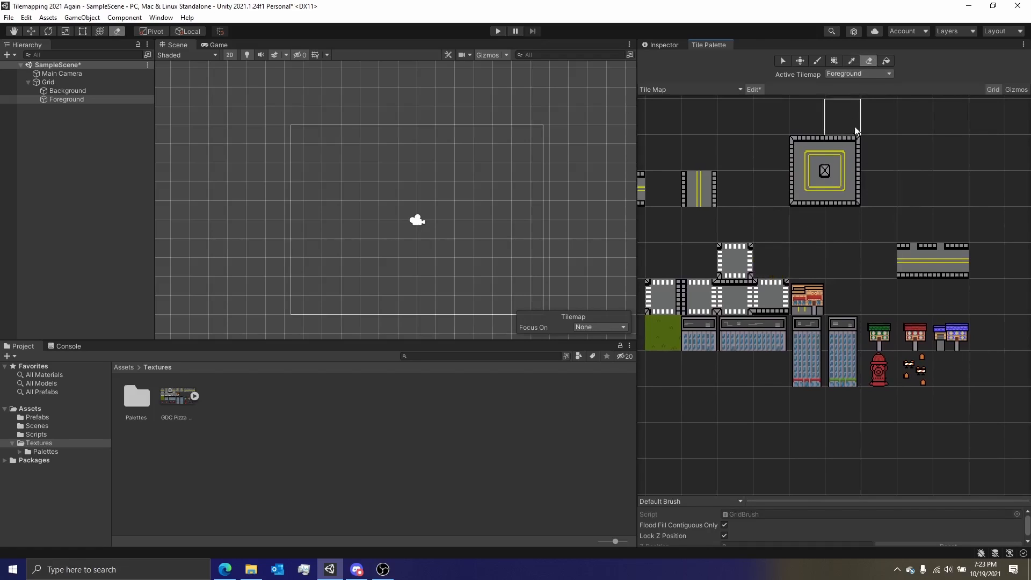
# Pick the two adjoining horizontal road tiles with sidewalk gaps and paint a copy two rows above them, level with the loop
pyautogui.click(851, 62)
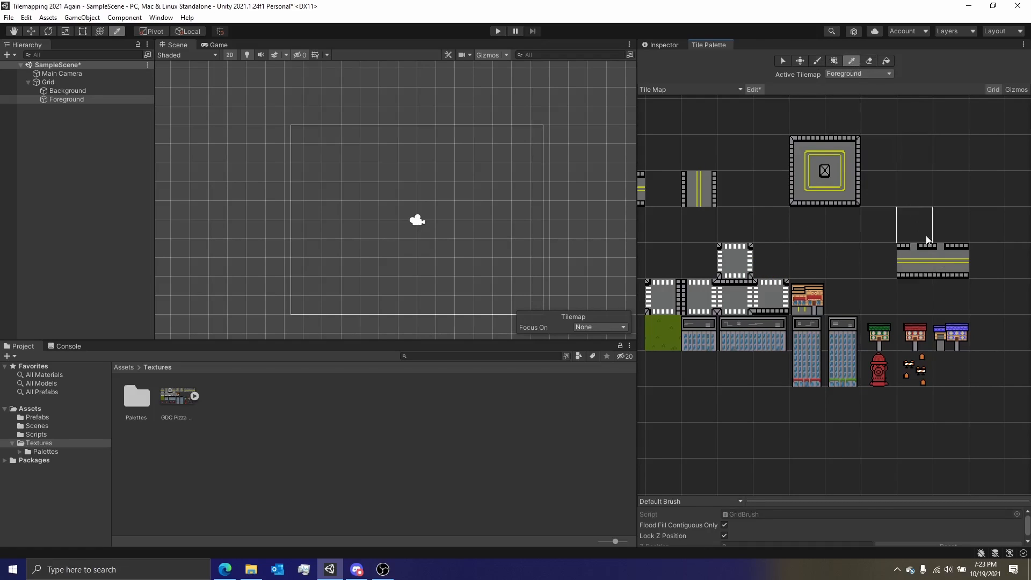
pyautogui.click(943, 265)
pyautogui.click(945, 179)
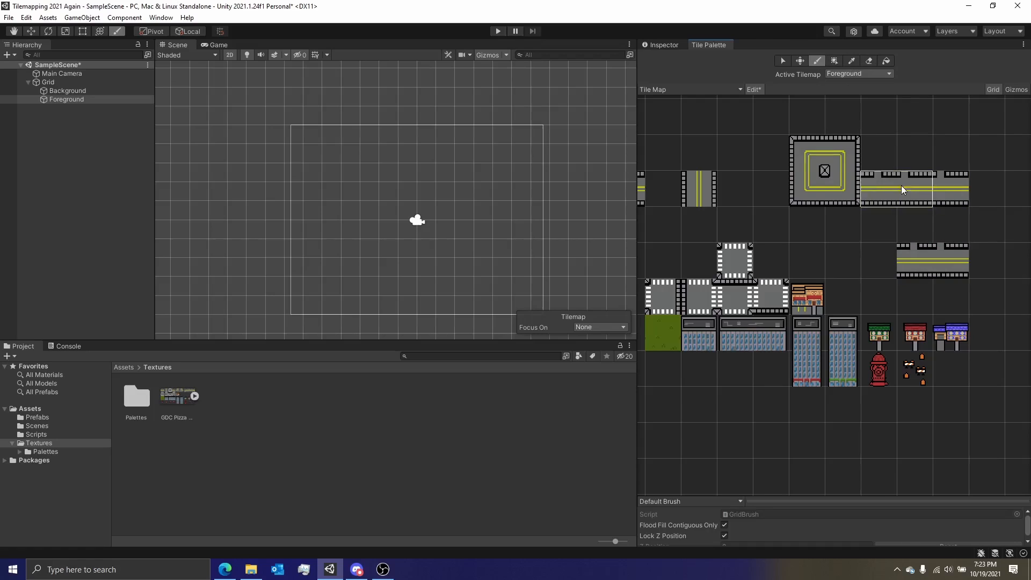
pyautogui.click(852, 61)
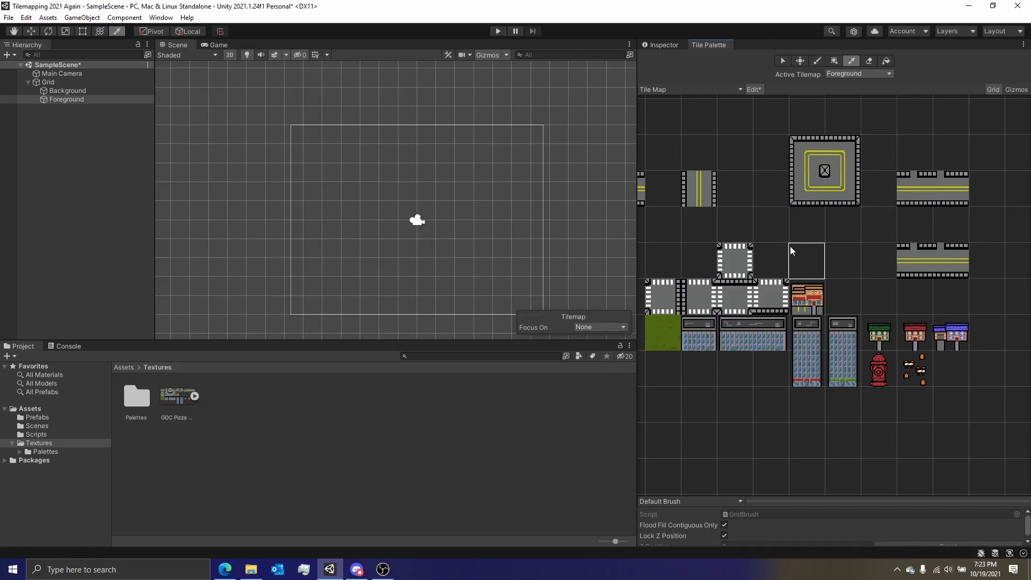
pyautogui.moveTo(790, 262)
pyautogui.mouseDown(button='middle')
pyautogui.moveTo(866, 231)
pyautogui.moveTo(866, 221)
pyautogui.mouseUp(button='middle')
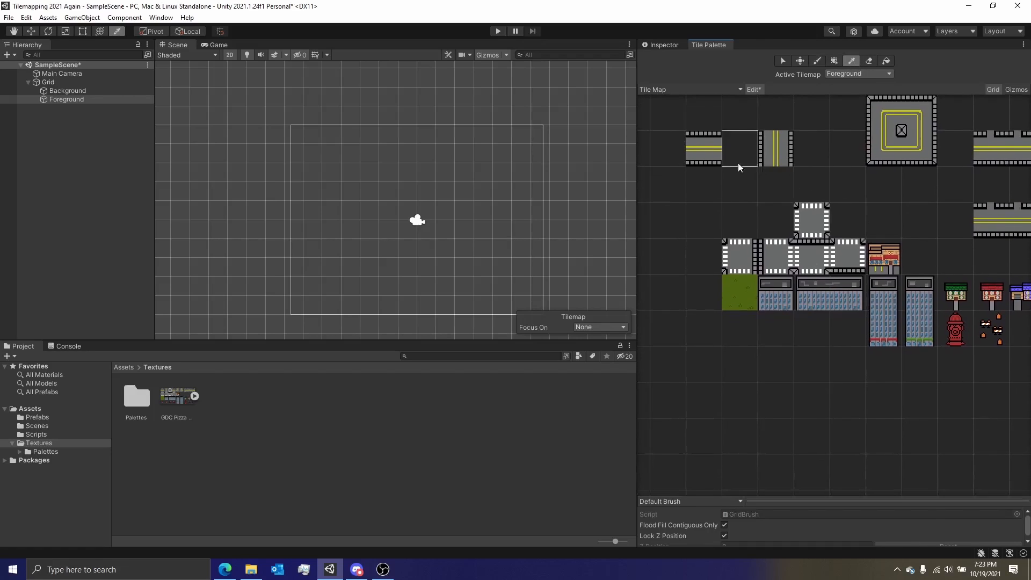
pyautogui.click(768, 263)
pyautogui.moveTo(767, 263); pyautogui.dragTo(821, 303)
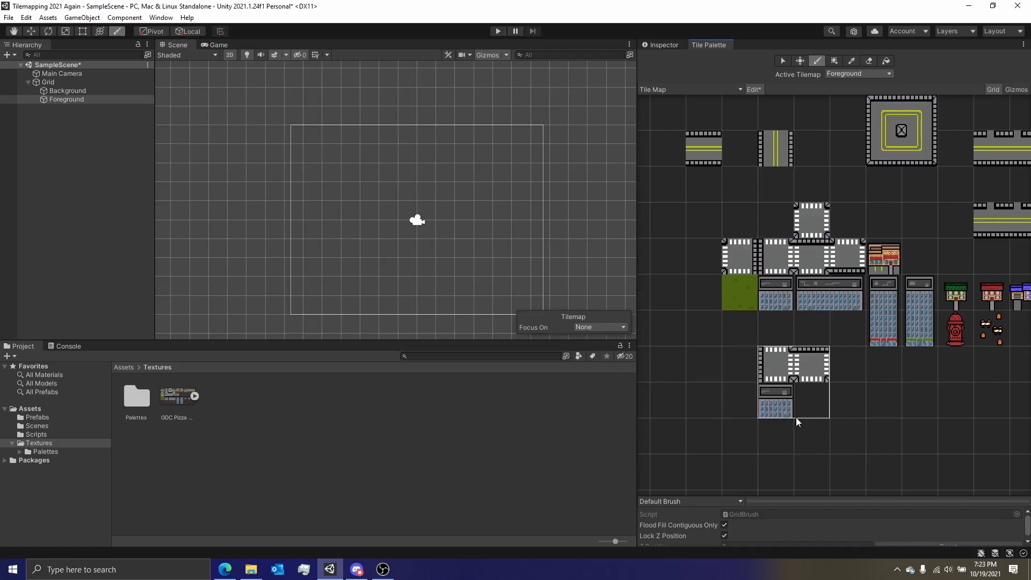
pyautogui.moveTo(906, 166); pyautogui.dragTo(876, 178, button='middle')
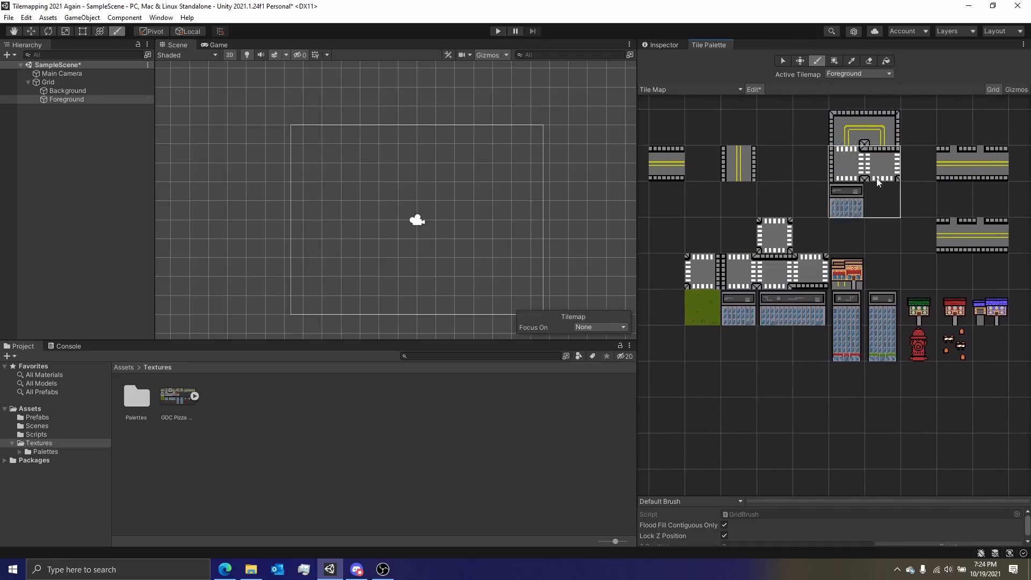
# Pick the four-way crosswalk tile and paint a copy two rows below the leftmost skyscraper tile
pyautogui.click(853, 62)
pyautogui.moveTo(861, 257); pyautogui.dragTo(824, 238, button='middle')
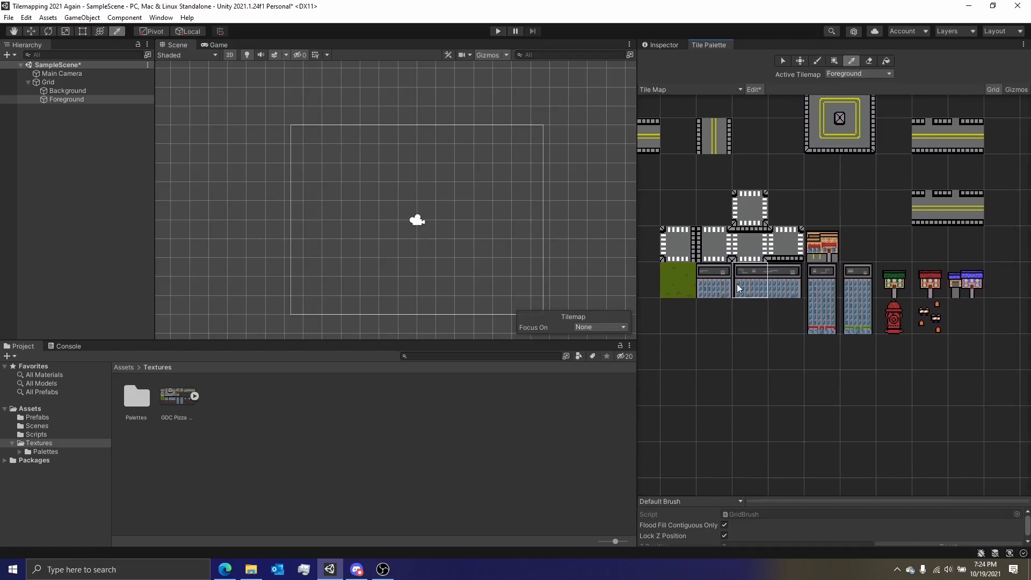
pyautogui.moveTo(736, 284); pyautogui.dragTo(849, 350, button='middle')
pyautogui.click(854, 284)
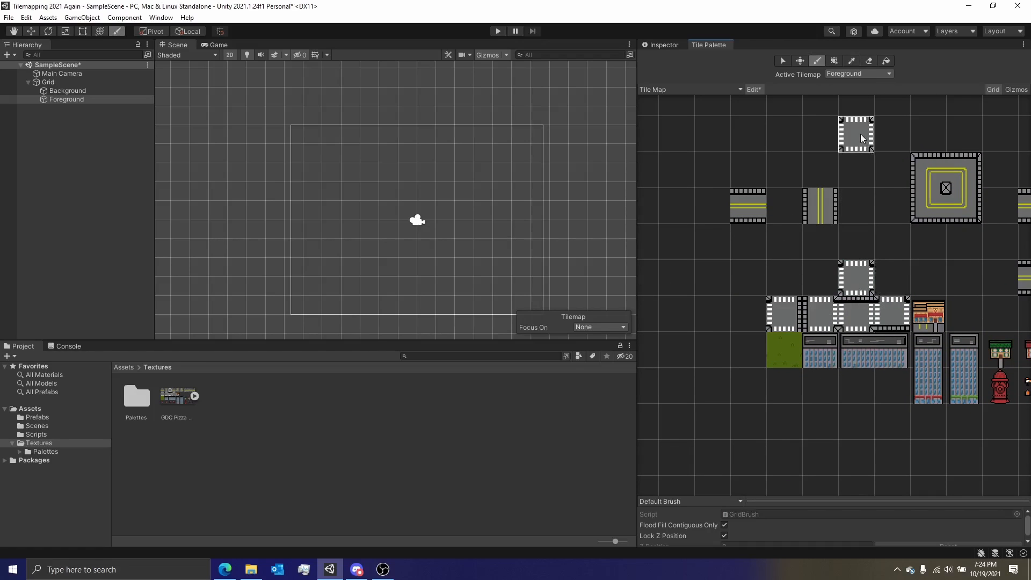
pyautogui.moveTo(859, 236); pyautogui.dragTo(849, 189, button='middle')
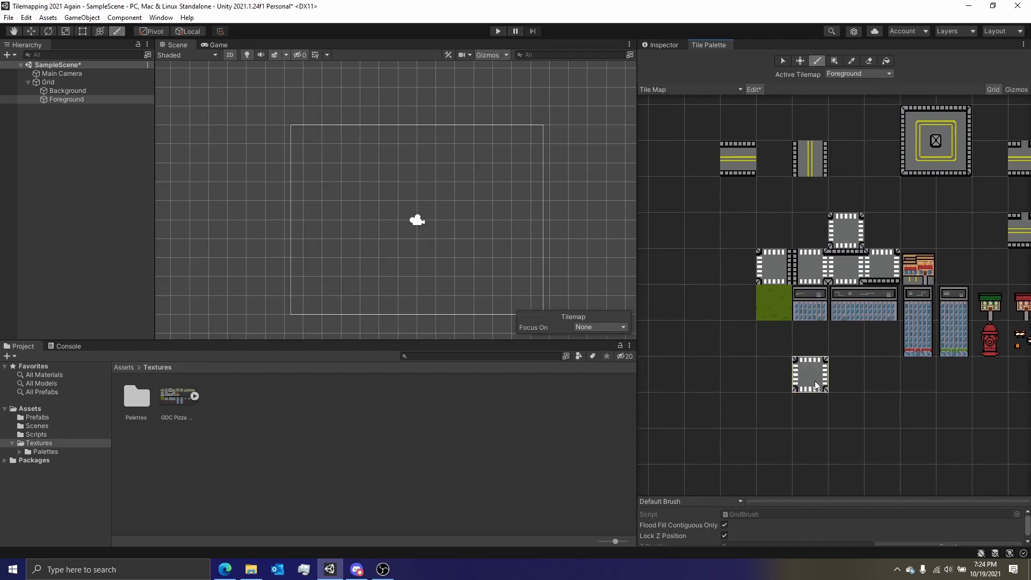
pyautogui.click(815, 382)
# Pick the T-junction crosswalk tiles closed at the top and at the bottom, and paint them above and below the copied four-way tile
pyautogui.click(854, 60)
pyautogui.click(843, 272)
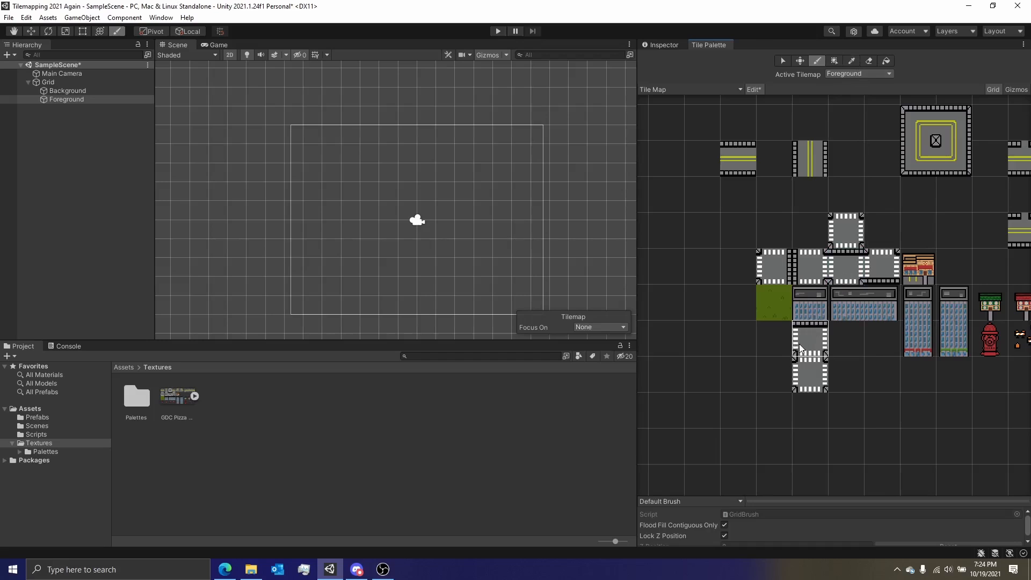
pyautogui.click(799, 344)
pyautogui.click(849, 61)
pyautogui.click(874, 265)
# Pick the T-junction crosswalk tiles closed at the left and at the right, and paint them on either side of the four-way tile
pyautogui.click(851, 60)
pyautogui.click(813, 268)
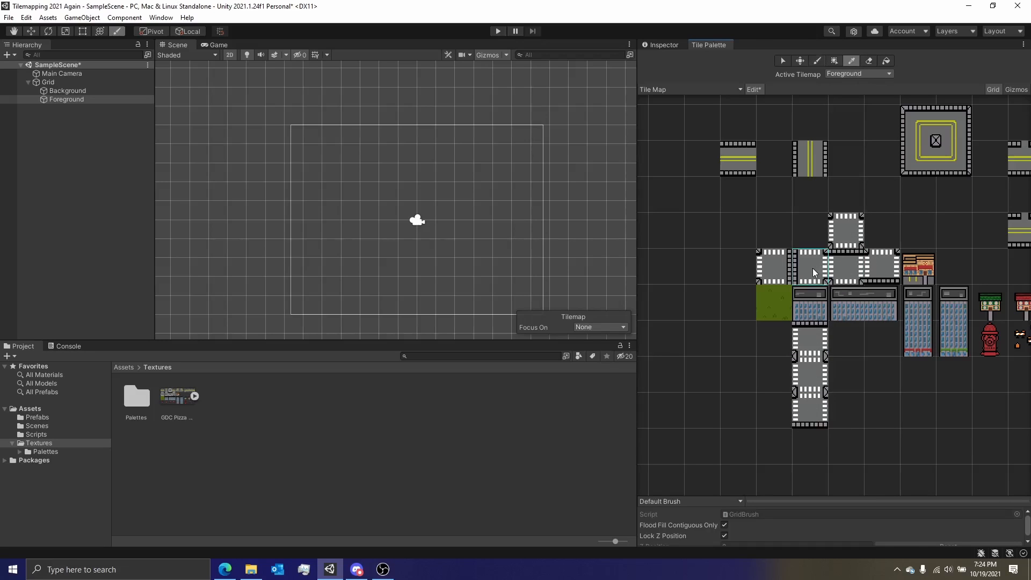
pyautogui.click(777, 366)
pyautogui.click(851, 61)
pyautogui.click(781, 273)
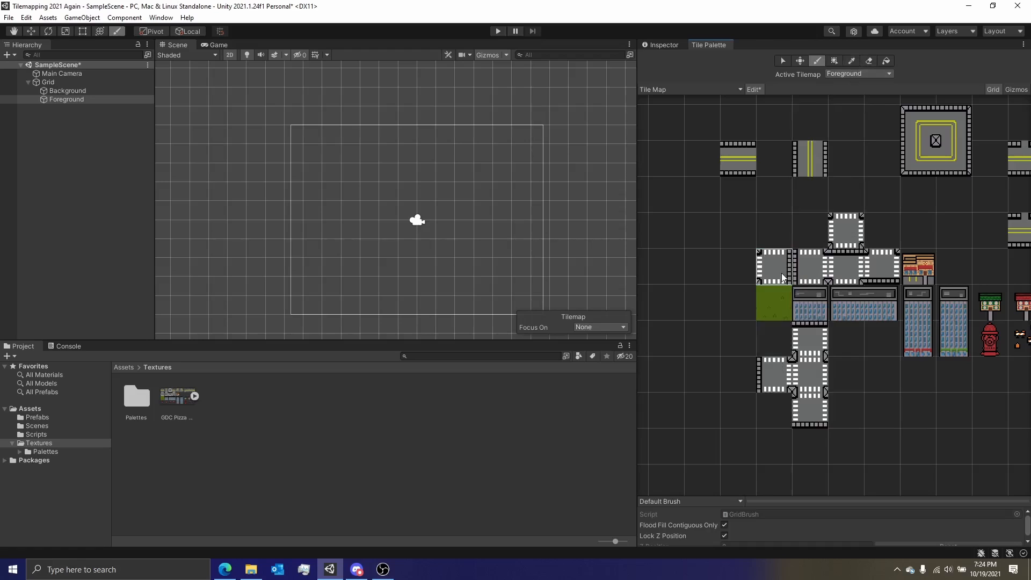
pyautogui.click(854, 376)
# Erase the five original crosswalk tiles above the grass and skyscraper tiles
pyautogui.click(869, 60)
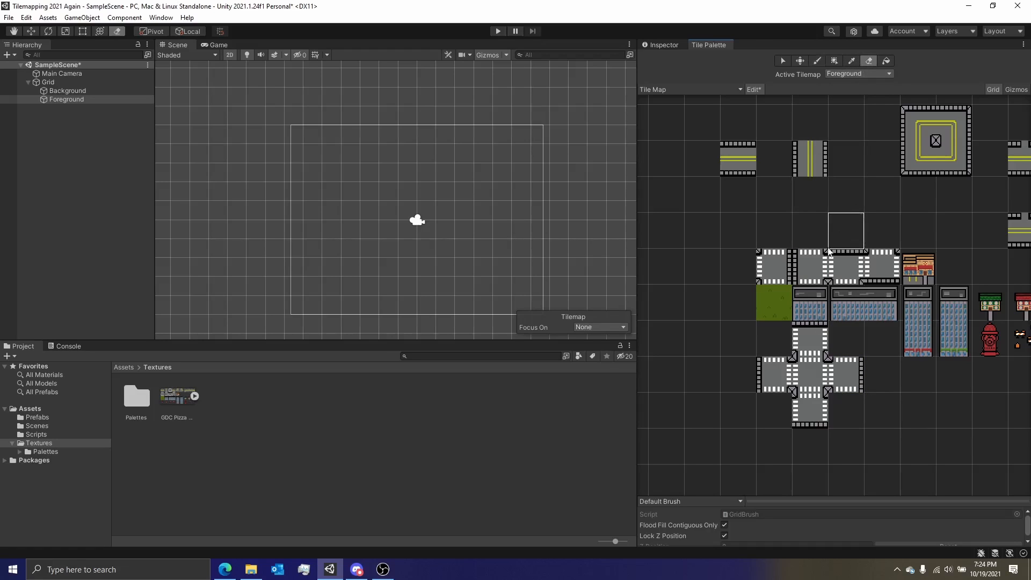
pyautogui.moveTo(845, 230); pyautogui.dragTo(884, 259)
pyautogui.moveTo(872, 208); pyautogui.dragTo(819, 198, button='middle')
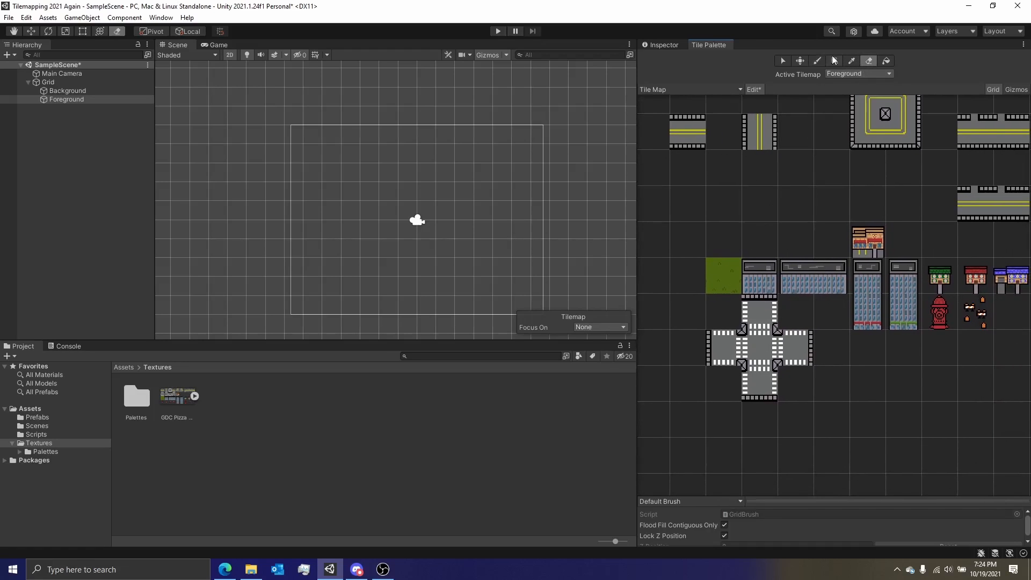
# Paint a copy of the grass tile two rows below the single horizontal road tile and erase the original grass tile
pyautogui.click(726, 263)
pyautogui.click(686, 207)
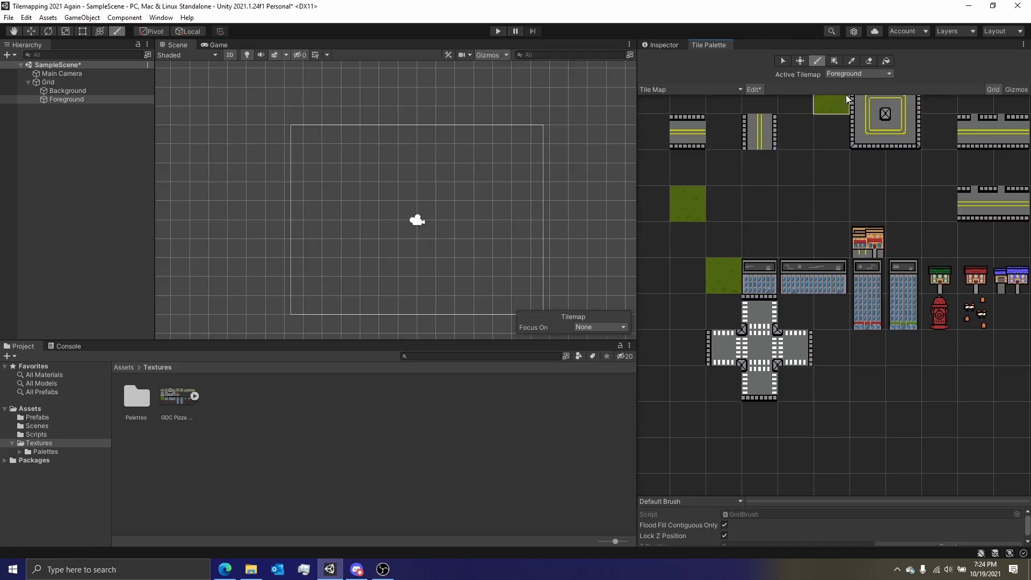
pyautogui.click(869, 61)
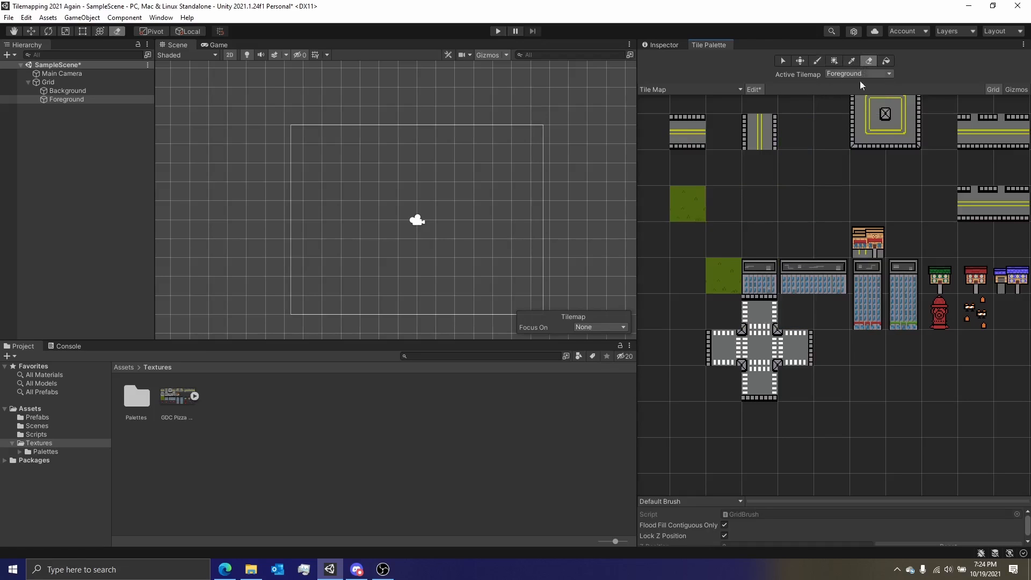
pyautogui.click(727, 270)
# Paint a copy of the orange building tile beside the blue shop in the shop row and erase the original
pyautogui.moveTo(826, 252); pyautogui.dragTo(743, 258, button='middle')
pyautogui.click(849, 60)
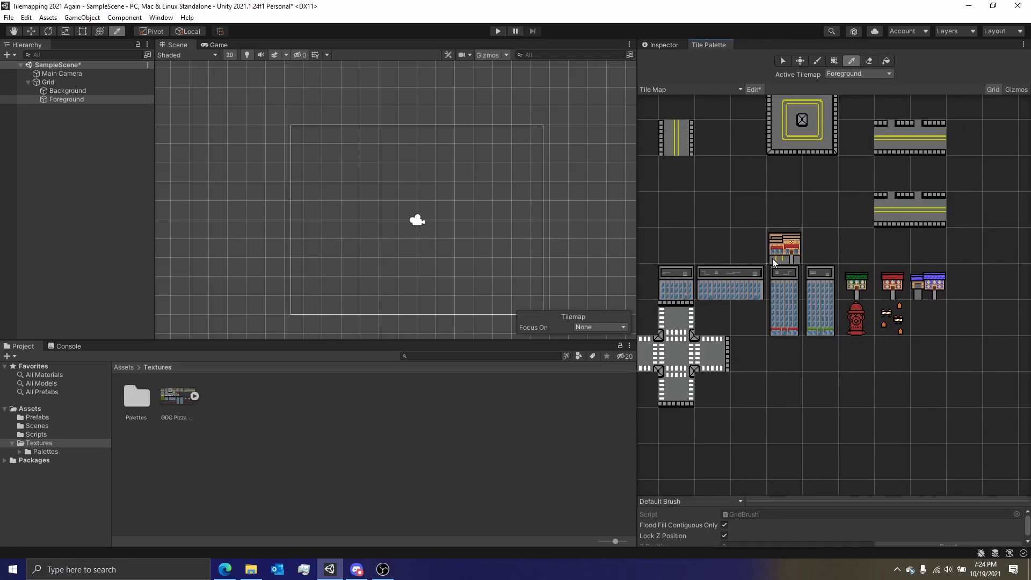
pyautogui.click(772, 259)
pyautogui.click(964, 281)
pyautogui.click(869, 61)
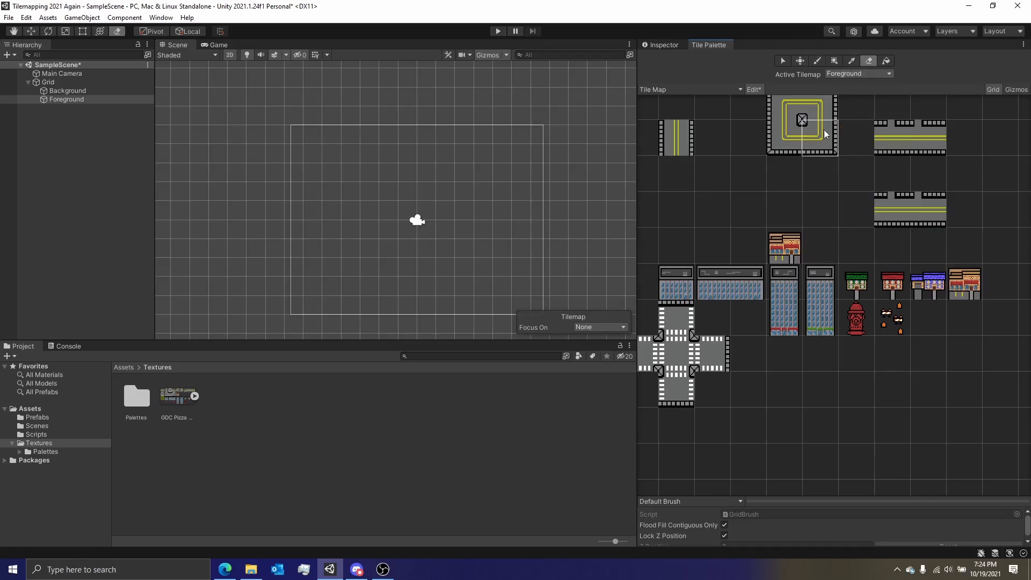
pyautogui.click(786, 251)
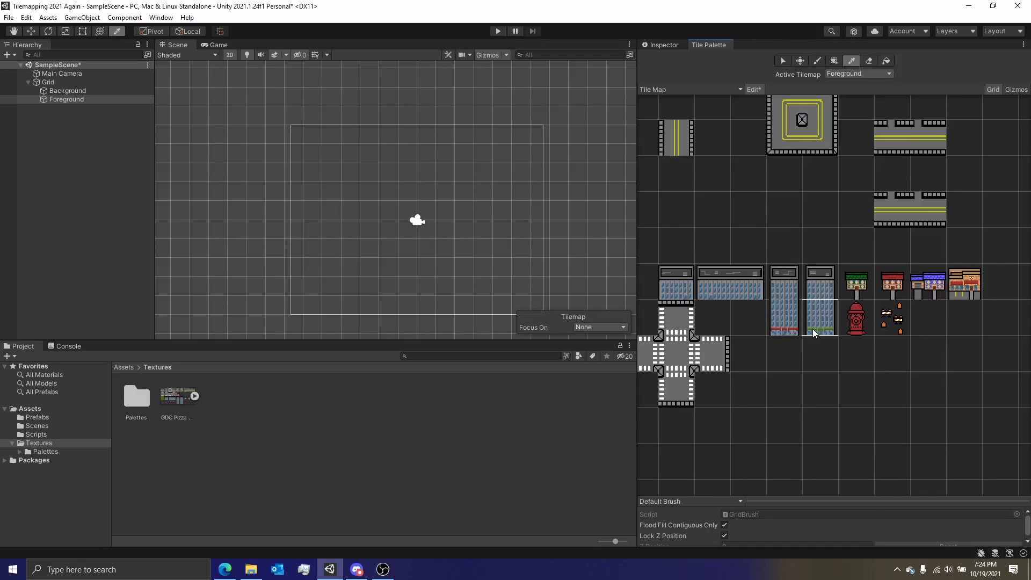
# Paint a copy of the whole row of skyscraper tiles two rows higher and erase the original row
pyautogui.moveTo(714, 247); pyautogui.dragTo(758, 229, button='middle')
pyautogui.moveTo(733, 266); pyautogui.dragTo(855, 270)
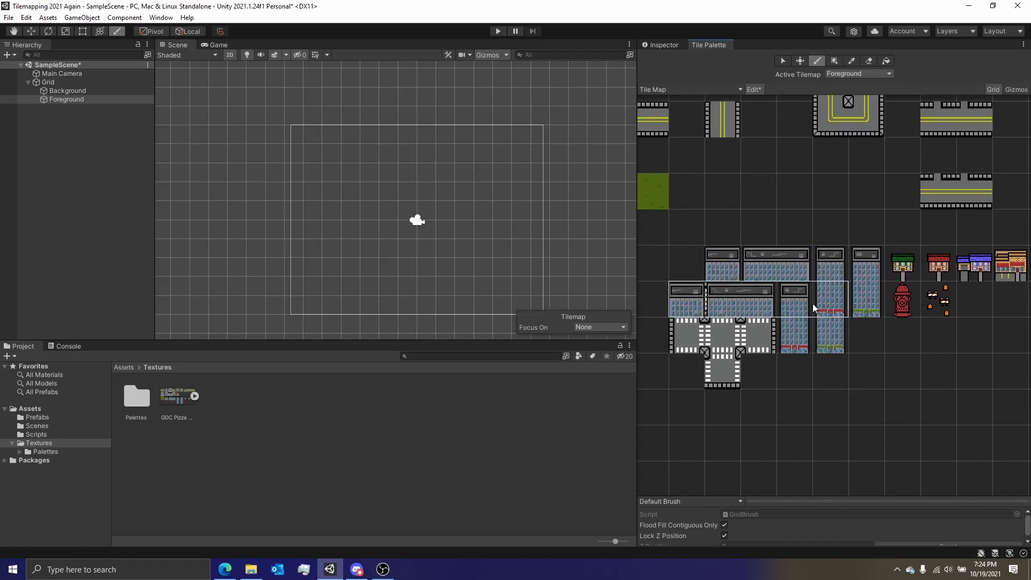
pyautogui.click(867, 61)
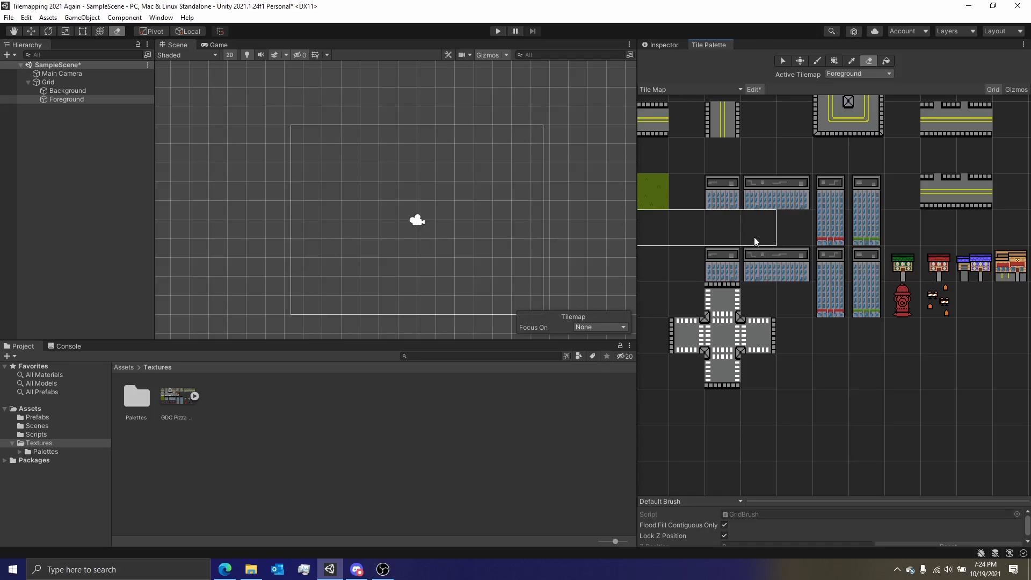
pyautogui.click(851, 61)
pyautogui.click(794, 204)
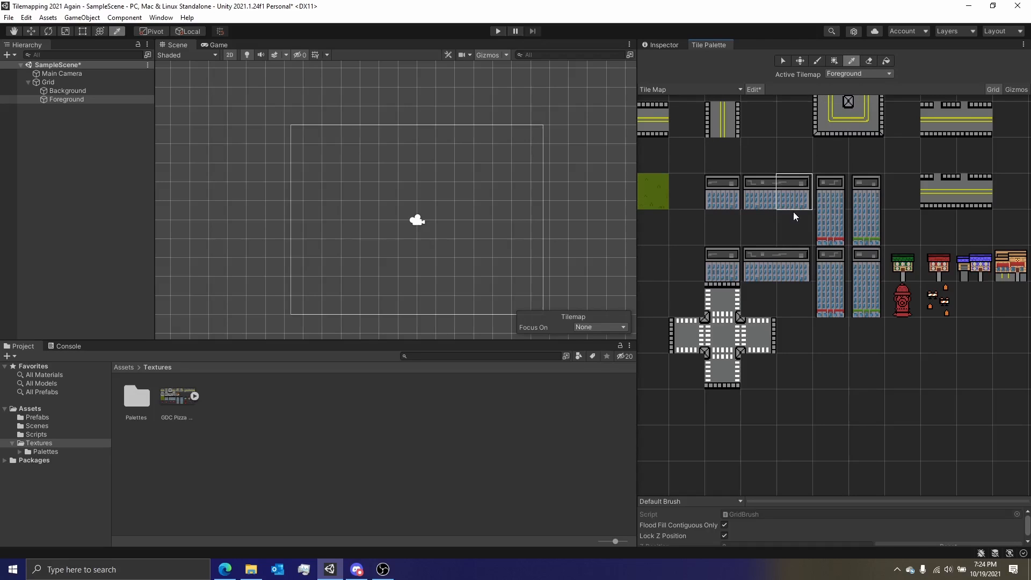
pyautogui.click(868, 61)
pyautogui.moveTo(722, 263)
pyautogui.mouseDown()
pyautogui.moveTo(849, 251)
pyautogui.moveTo(856, 266)
pyautogui.mouseUp()
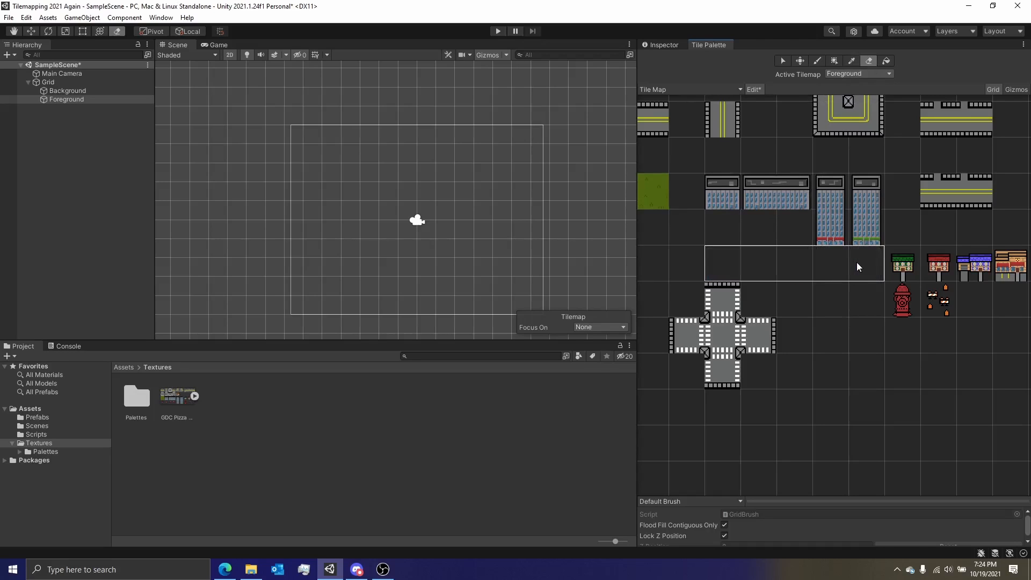
pyautogui.click(851, 61)
pyautogui.click(829, 346)
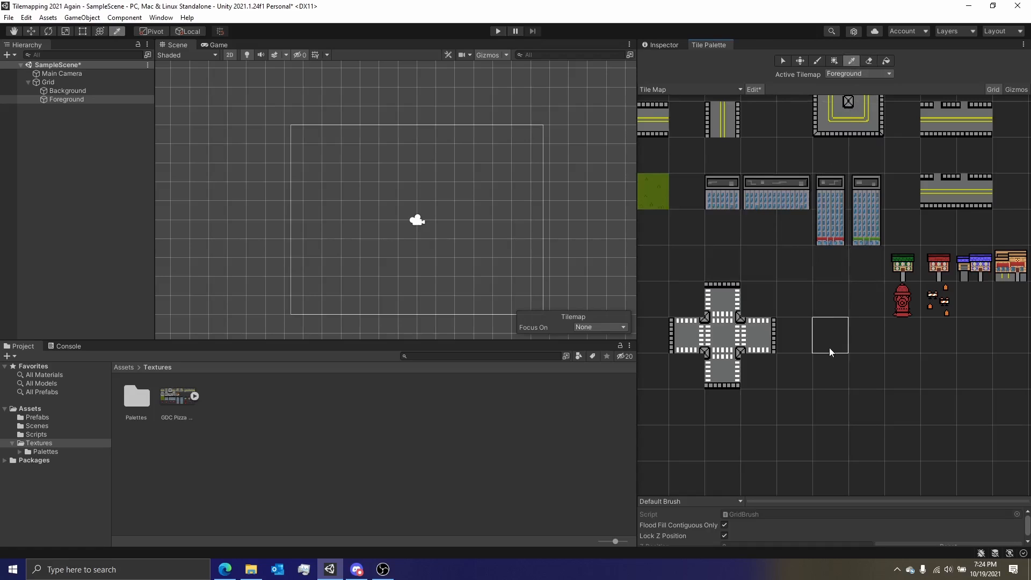
pyautogui.click(869, 62)
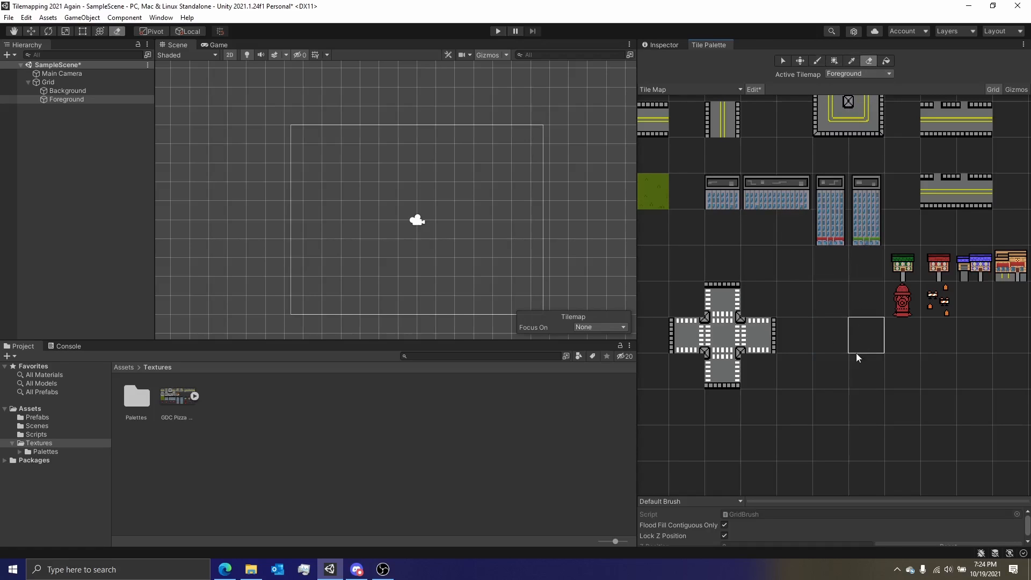
pyautogui.moveTo(818, 357); pyautogui.dragTo(838, 359, button='middle')
pyautogui.scroll(-2, 867, 278)
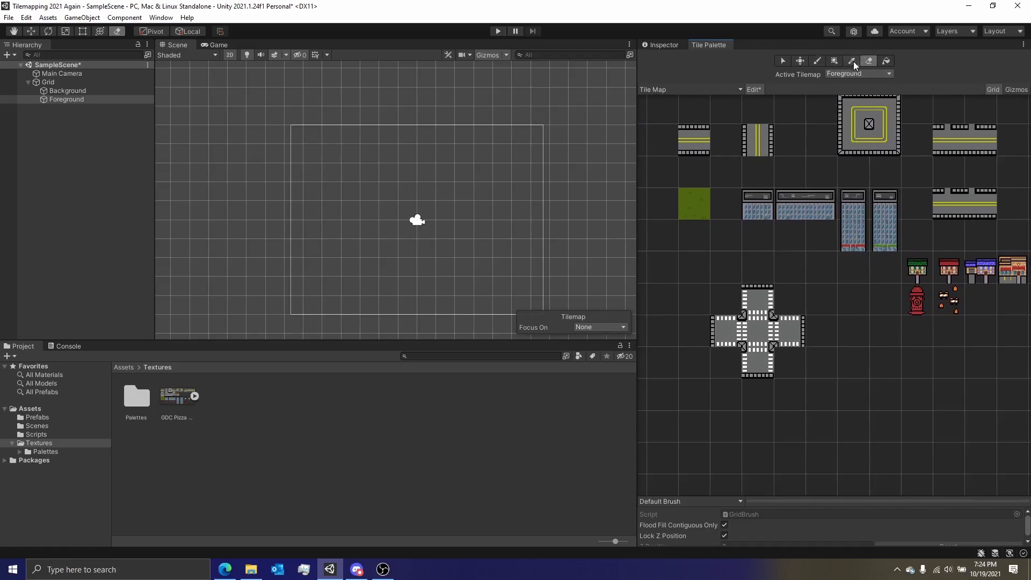
pyautogui.moveTo(715, 299); pyautogui.dragTo(790, 363)
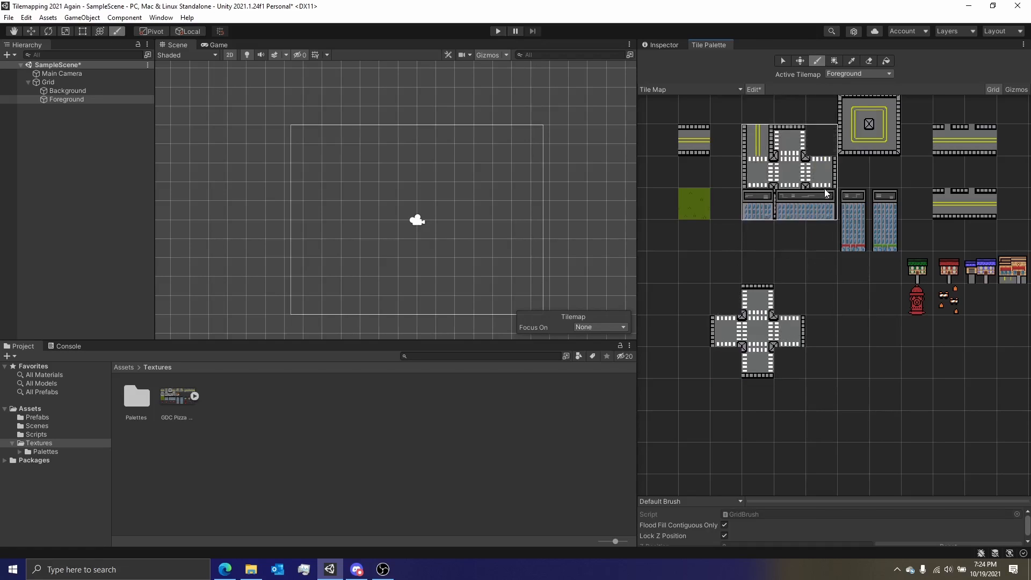
pyautogui.click(783, 60)
pyautogui.click(800, 61)
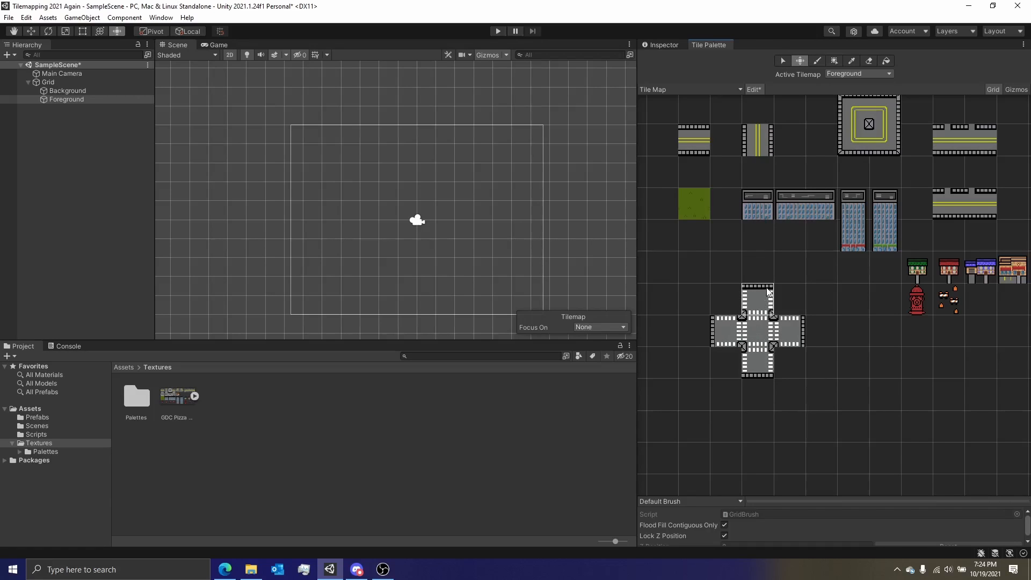
# Move the 3×3 crosswalk group one column right and one row up, and turn off palette editing
pyautogui.click(783, 61)
pyautogui.moveTo(725, 299); pyautogui.dragTo(789, 364)
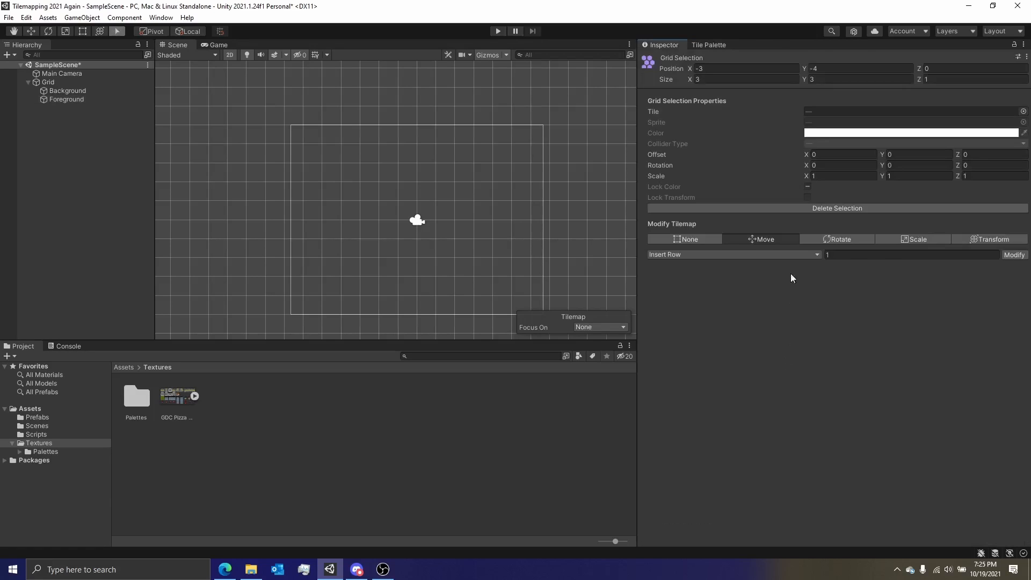
pyautogui.click(709, 45)
pyautogui.click(800, 60)
pyautogui.moveTo(764, 326); pyautogui.dragTo(785, 314)
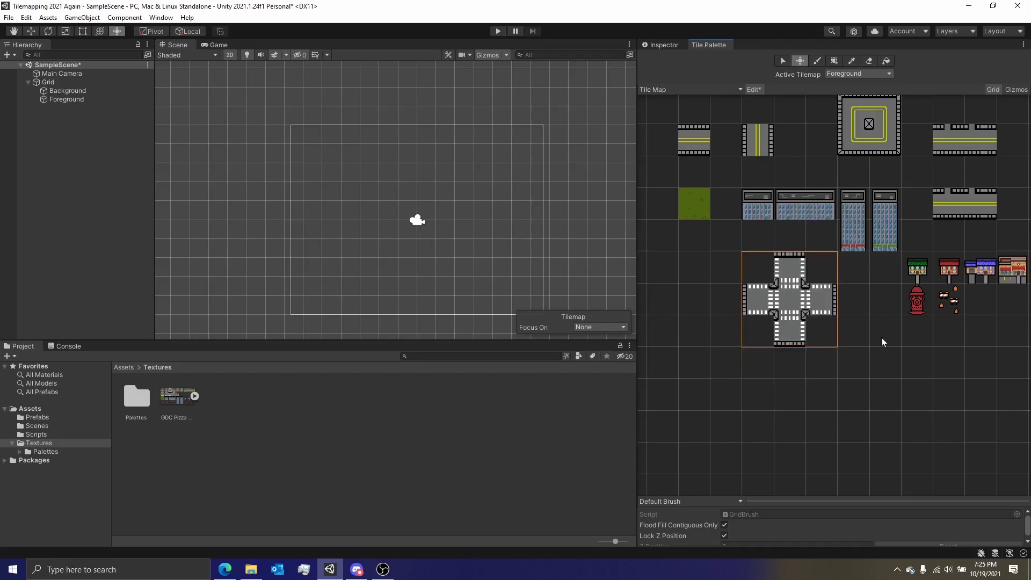
pyautogui.scroll(-3, 881, 341)
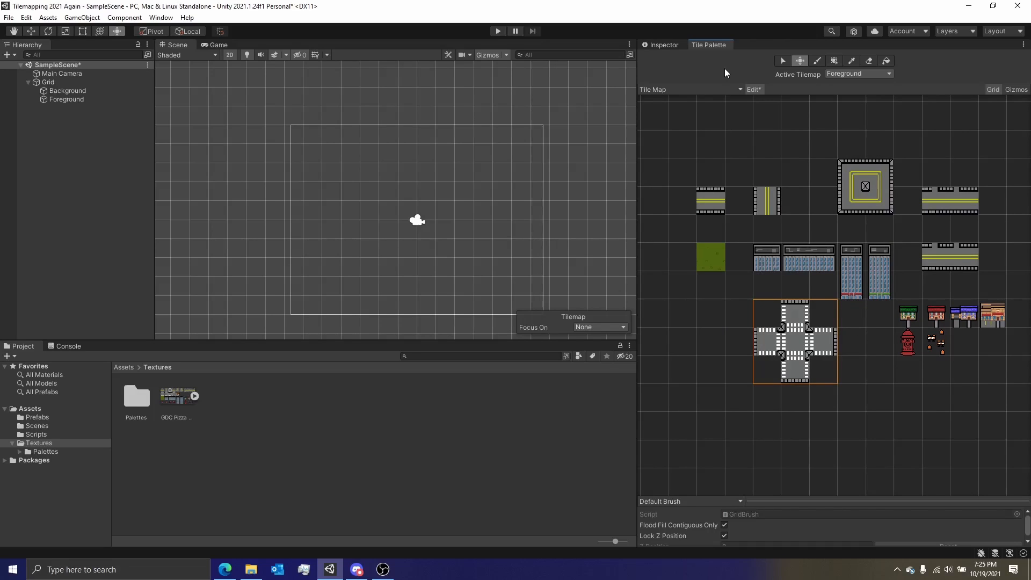
pyautogui.click(752, 93)
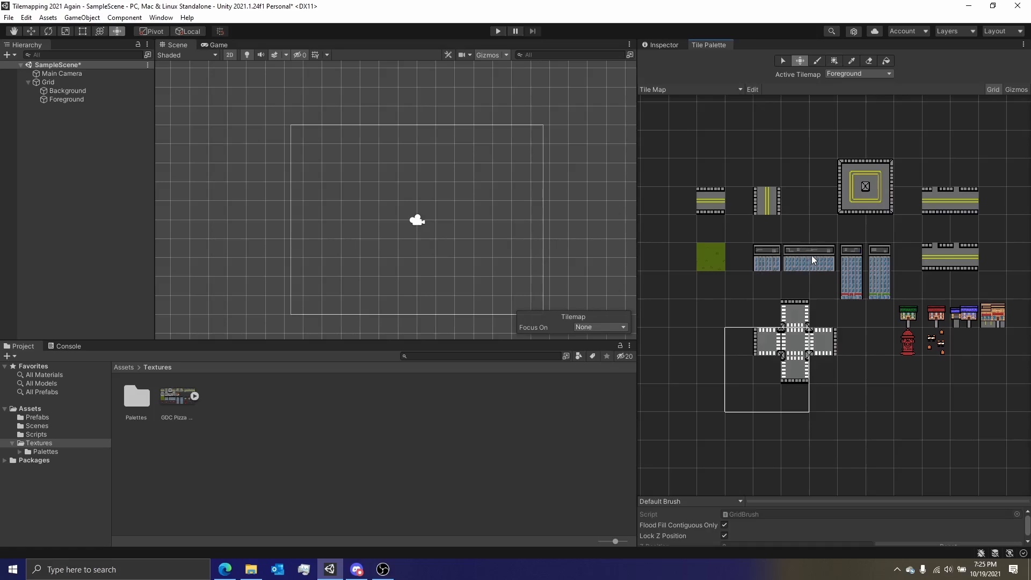
# Try to pick the tall skyscraper tile with the red base as the brush for the scene
pyautogui.moveTo(893, 311); pyautogui.dragTo(832, 285, button='middle')
pyautogui.press('b')
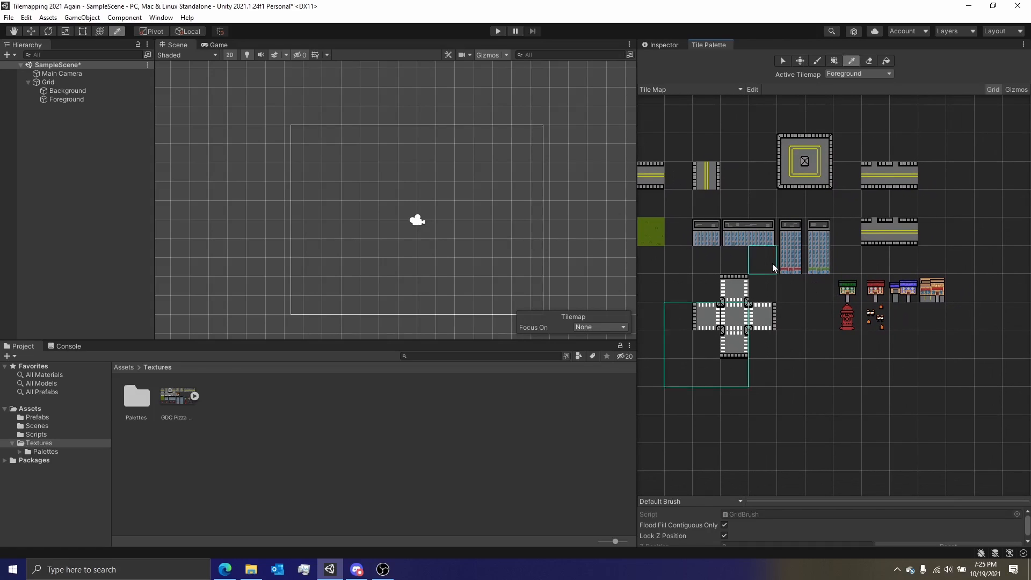
pyautogui.moveTo(754, 225); pyautogui.dragTo(825, 242, button='middle')
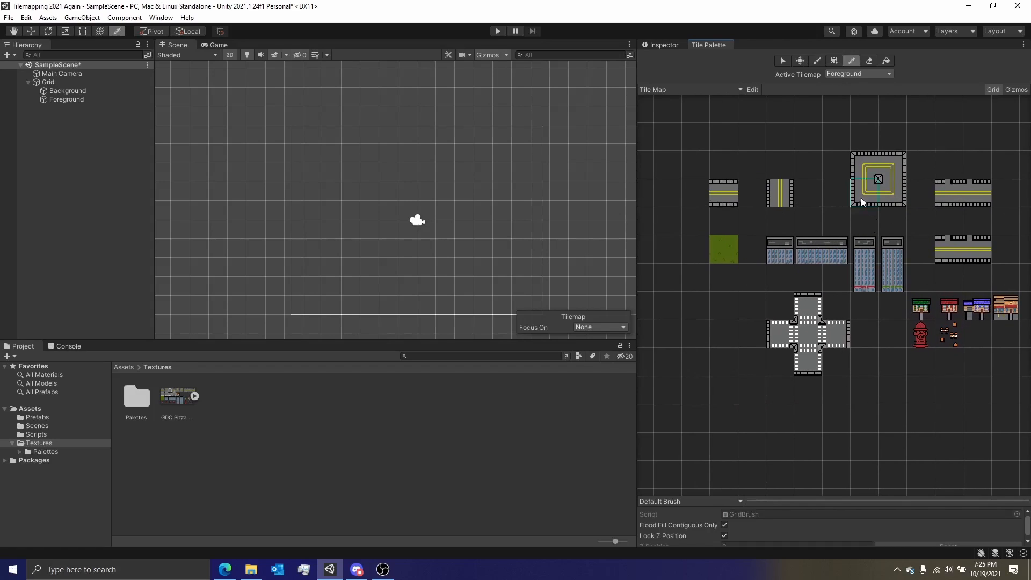
pyautogui.keyDown('ctrl'); pyautogui.click(865, 258); pyautogui.keyUp('ctrl')
pyautogui.click(864, 280)
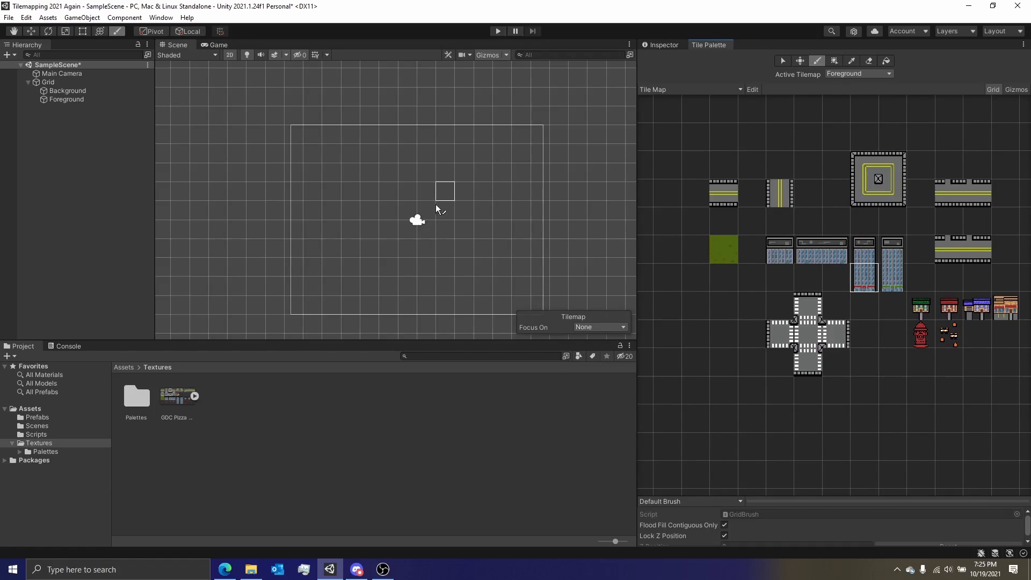
# Open the Palettes folder and inspect the contents of the Tile Map palette asset
pyautogui.doubleClick(136, 397)
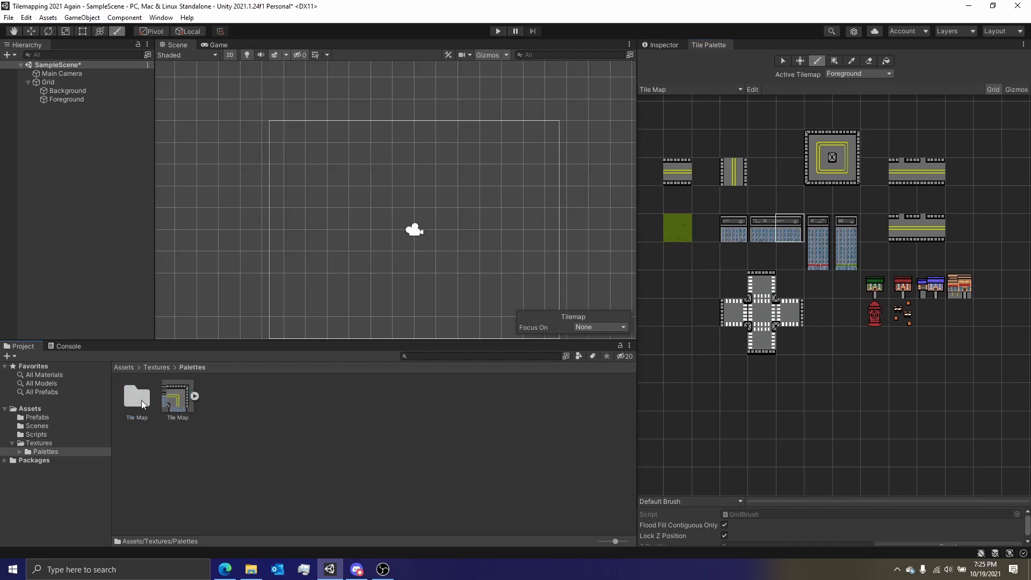
pyautogui.click(196, 396)
pyautogui.click(196, 395)
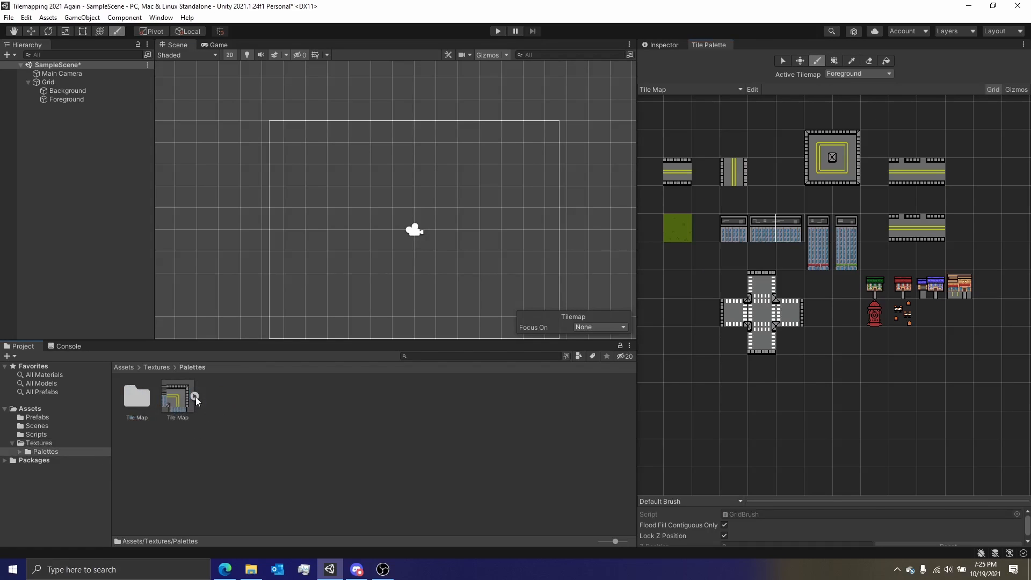
# Examine the tile assets stored in the Tile Map folder of the Palettes directory
pyautogui.doubleClick(136, 400)
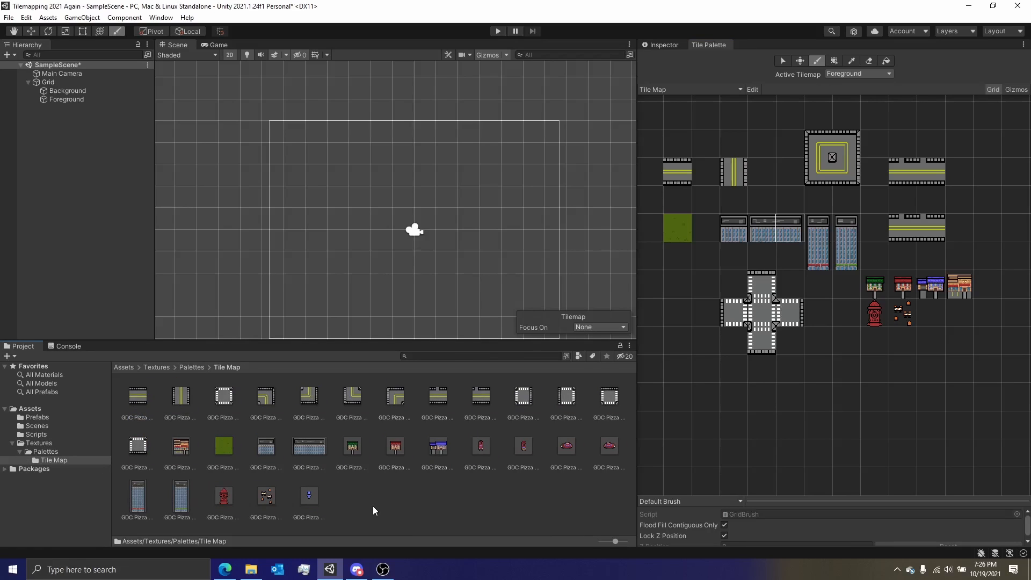
pyautogui.click(375, 417)
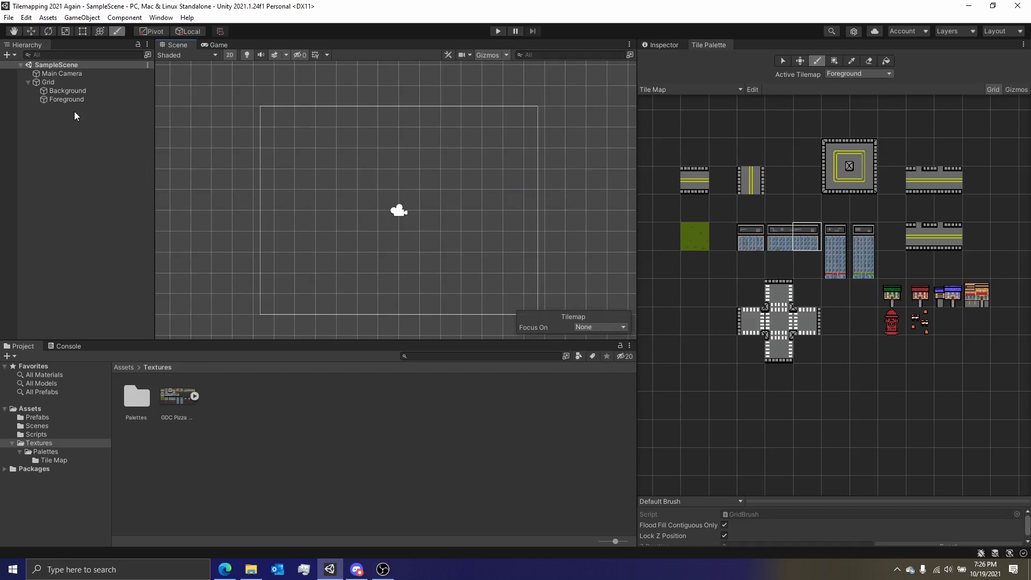
# Select the Background tilemap and make it the active tilemap for painting
pyautogui.click(62, 90)
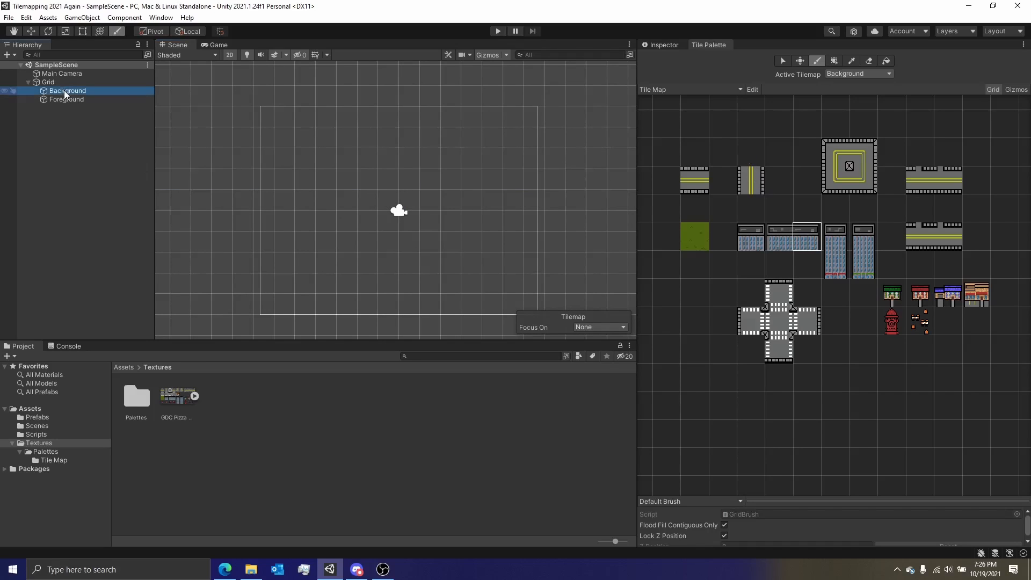
pyautogui.click(69, 98)
pyautogui.click(69, 92)
pyautogui.click(62, 82)
pyautogui.click(65, 92)
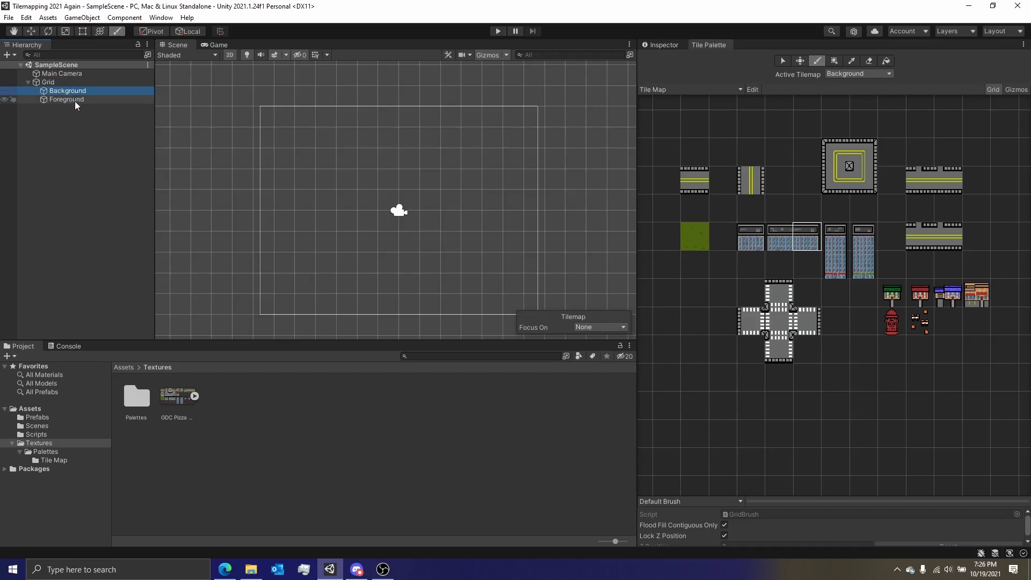
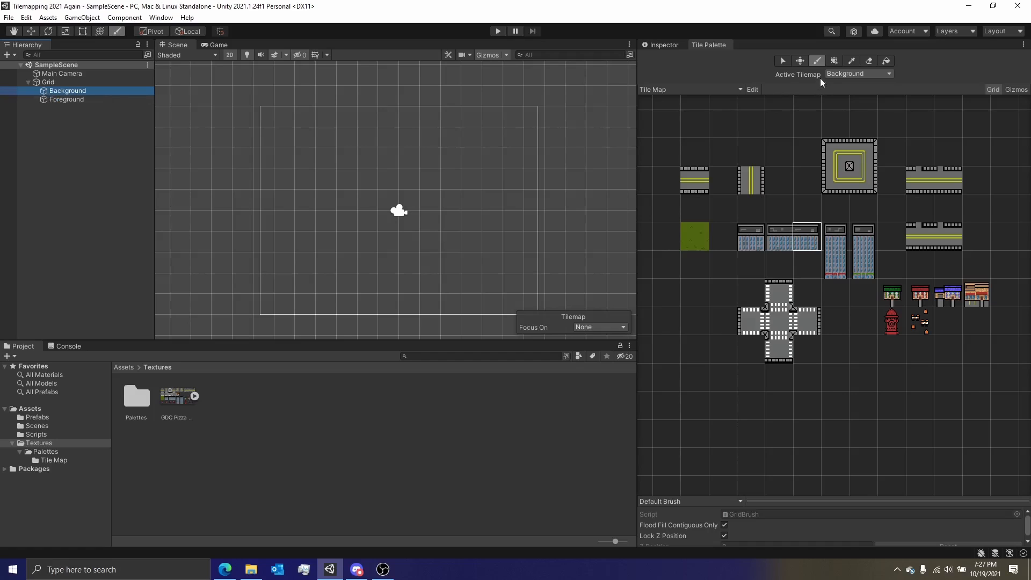
pyautogui.click(854, 74)
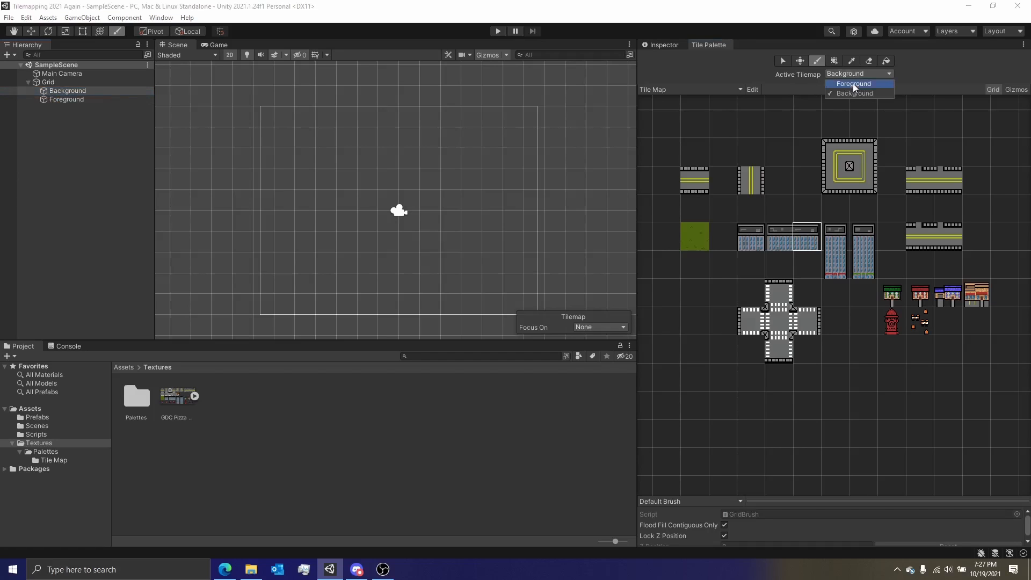
pyautogui.click(855, 94)
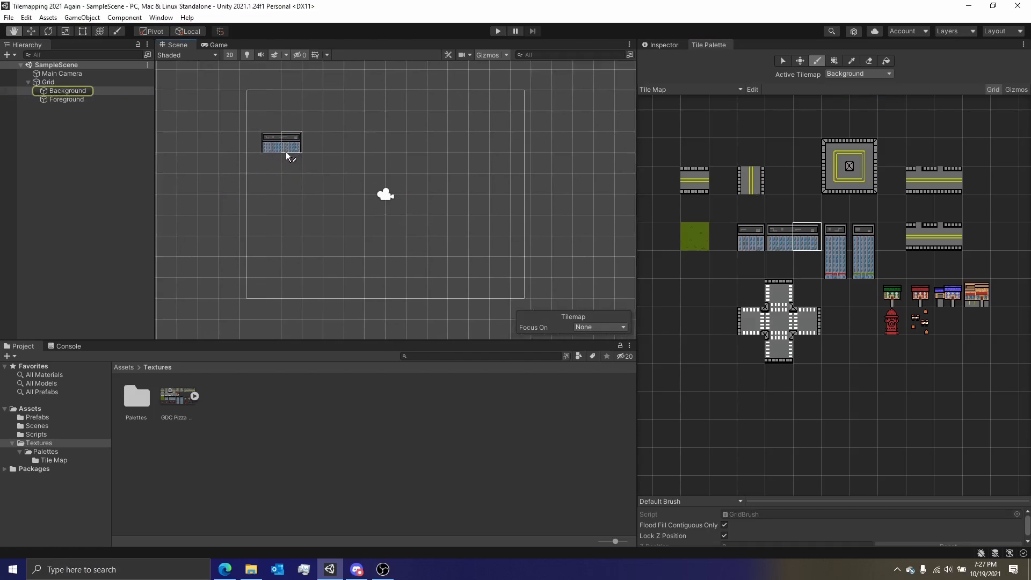
# Paint a five-tile vertical road beside the camera and a three-tile horizontal road extending right from just above its upper end
pyautogui.scroll(2, 321, 156)
pyautogui.scroll(-8, 382, 154)
pyautogui.moveTo(371, 159); pyautogui.dragTo(410, 209, button='middle')
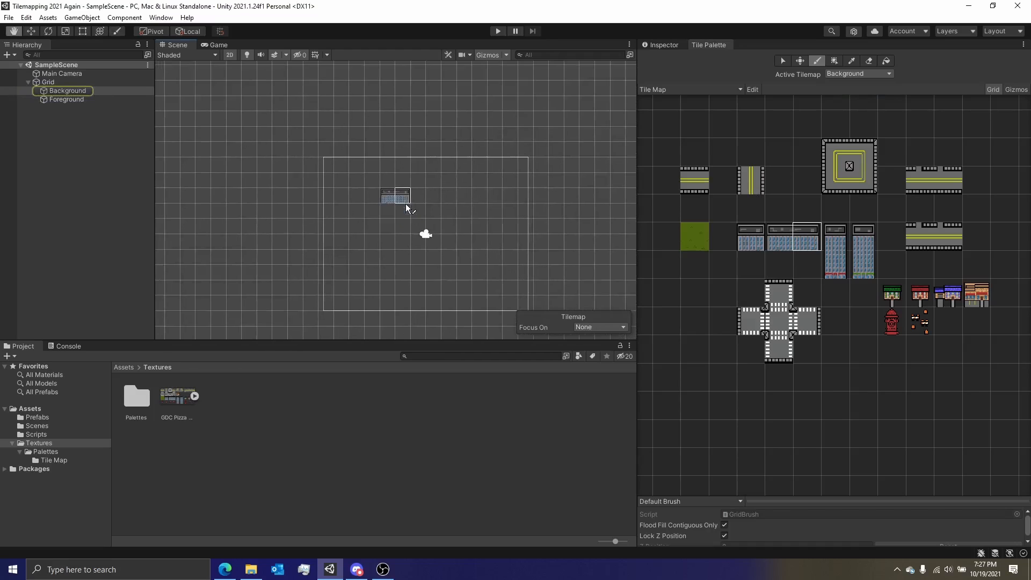
pyautogui.scroll(5, 410, 209)
pyautogui.moveTo(379, 242); pyautogui.dragTo(336, 207, button='middle')
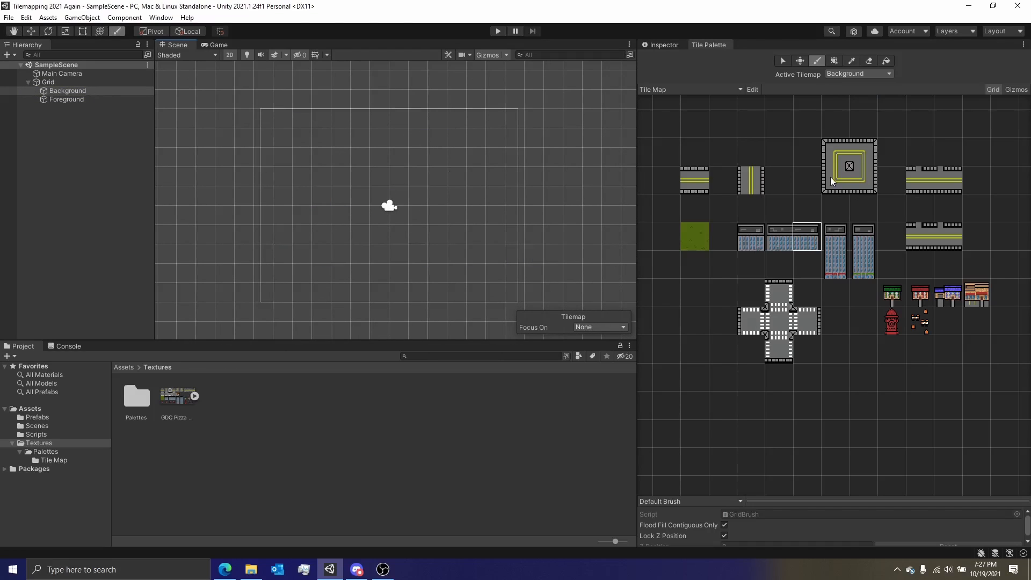
pyautogui.click(841, 163)
pyautogui.click(843, 183)
pyautogui.click(754, 184)
pyautogui.moveTo(725, 182); pyautogui.dragTo(740, 194, button='middle')
pyautogui.moveTo(418, 226); pyautogui.dragTo(421, 211, button='middle')
pyautogui.moveTo(420, 220)
pyautogui.mouseDown()
pyautogui.moveTo(420, 141)
pyautogui.moveTo(438, 122)
pyautogui.mouseUp()
pyautogui.click(710, 199)
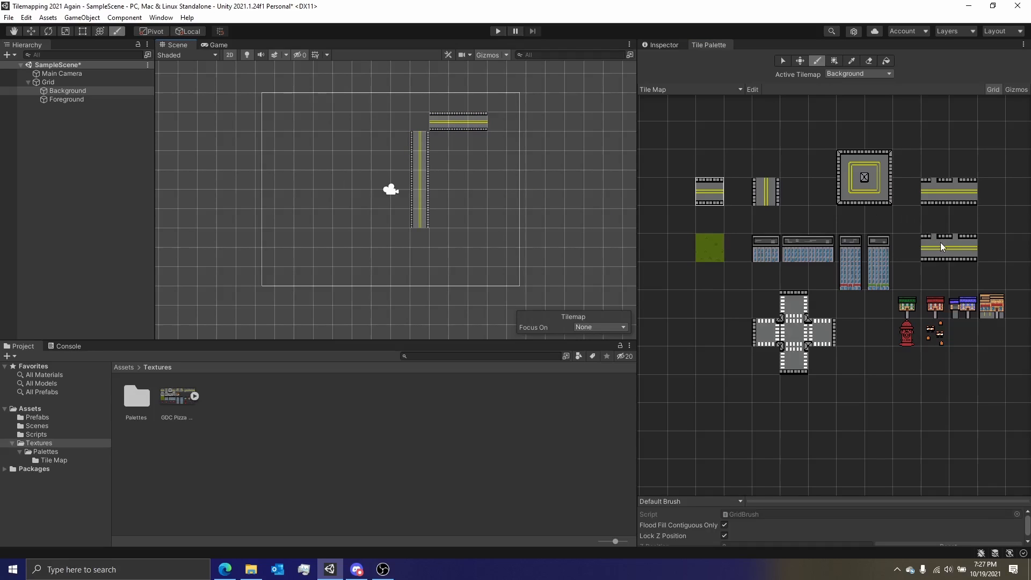
# Place the four-way crosswalk tile where the two roads meet and paint three horizontal road tiles to its left
pyautogui.click(867, 184)
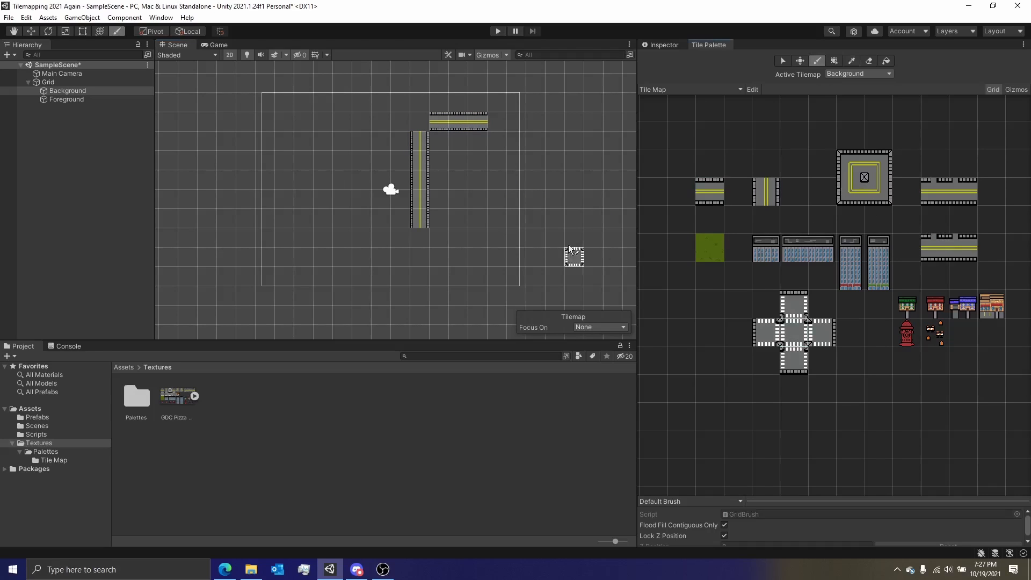
pyautogui.click(420, 121)
pyautogui.click(710, 192)
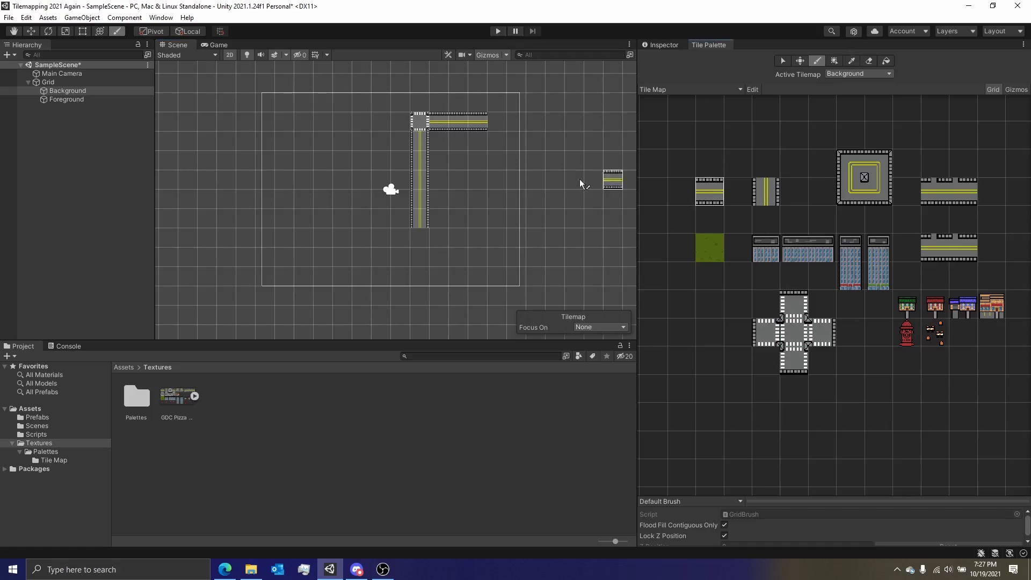
pyautogui.moveTo(404, 123); pyautogui.dragTo(377, 126)
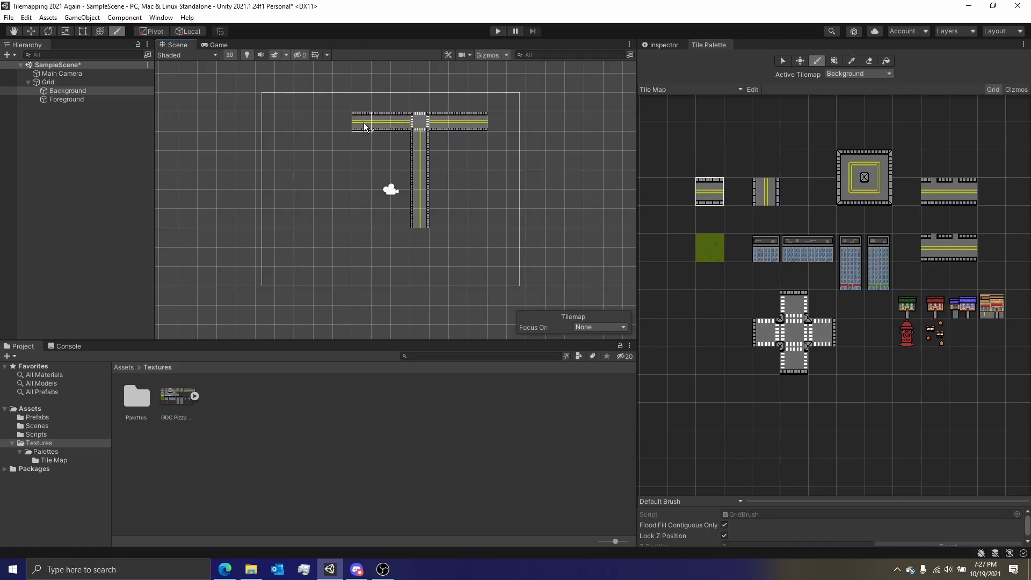
# Paint two vertical road tiles above the crosswalk intersection and cap them with the upper-left road corner tile
pyautogui.click(766, 192)
pyautogui.moveTo(469, 138); pyautogui.dragTo(475, 230, button='middle')
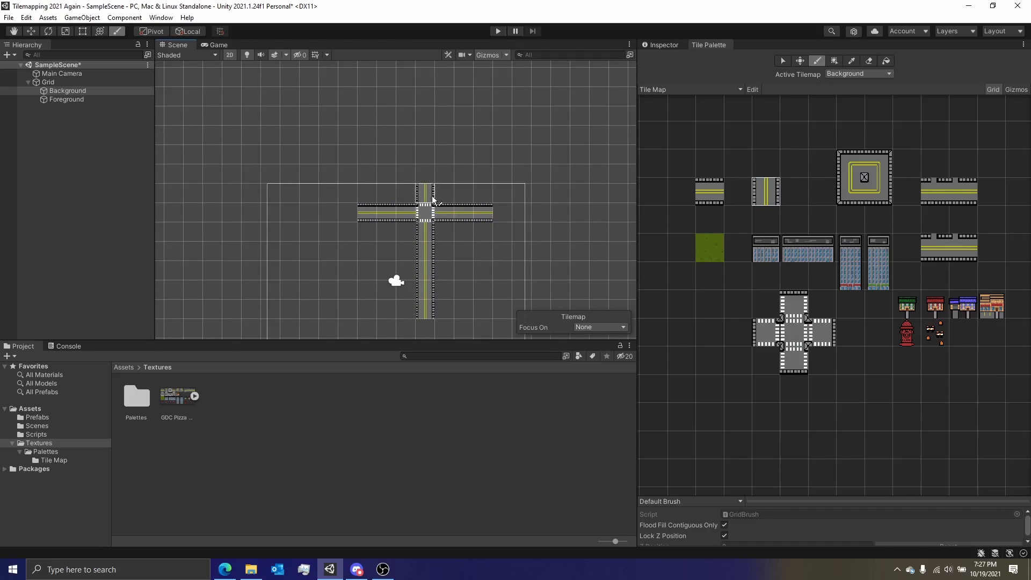
pyautogui.moveTo(424, 192); pyautogui.dragTo(425, 173)
pyautogui.press('i')
pyautogui.click(850, 164)
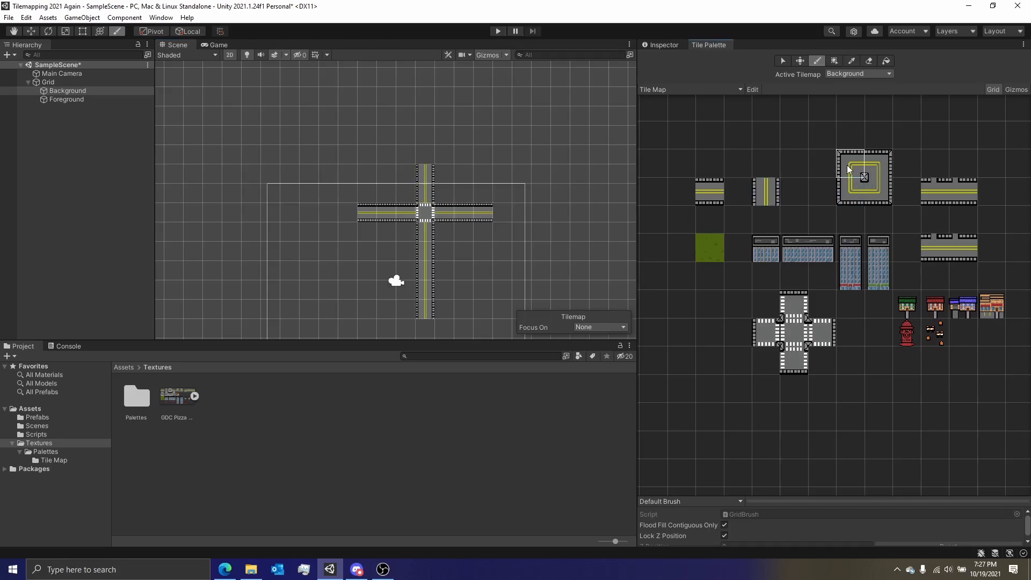
pyautogui.click(424, 155)
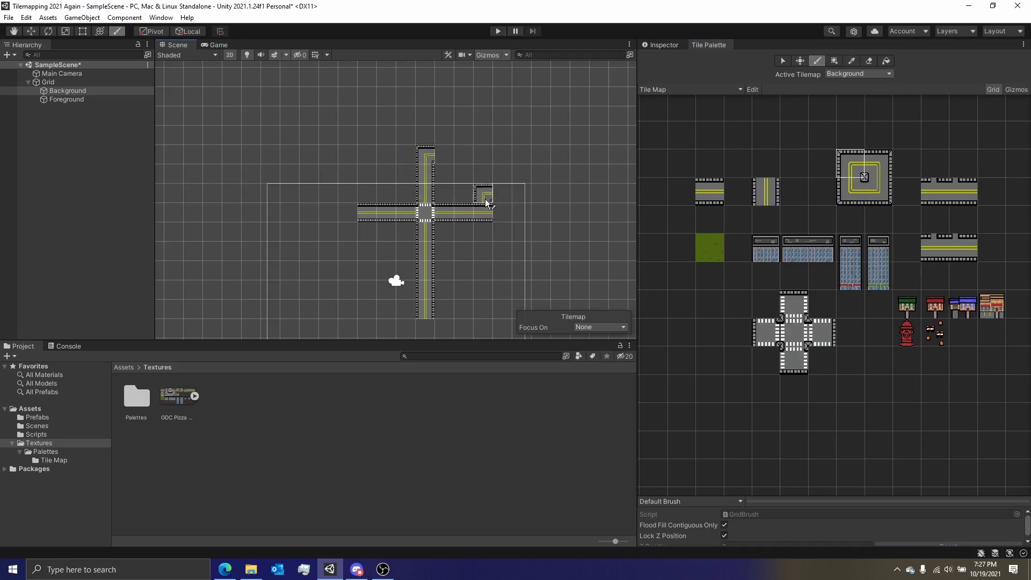
# Place the lower-right road corner at the horizontal road's right end and paint two vertical road tiles above it
pyautogui.press('i')
pyautogui.click(873, 193)
pyautogui.click(508, 214)
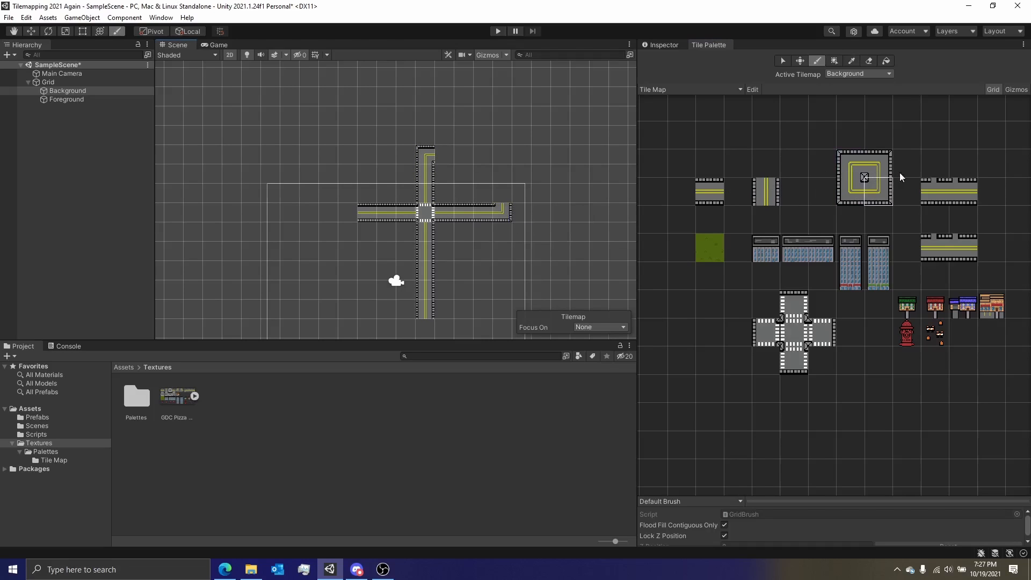
pyautogui.click(766, 192)
pyautogui.click(502, 175)
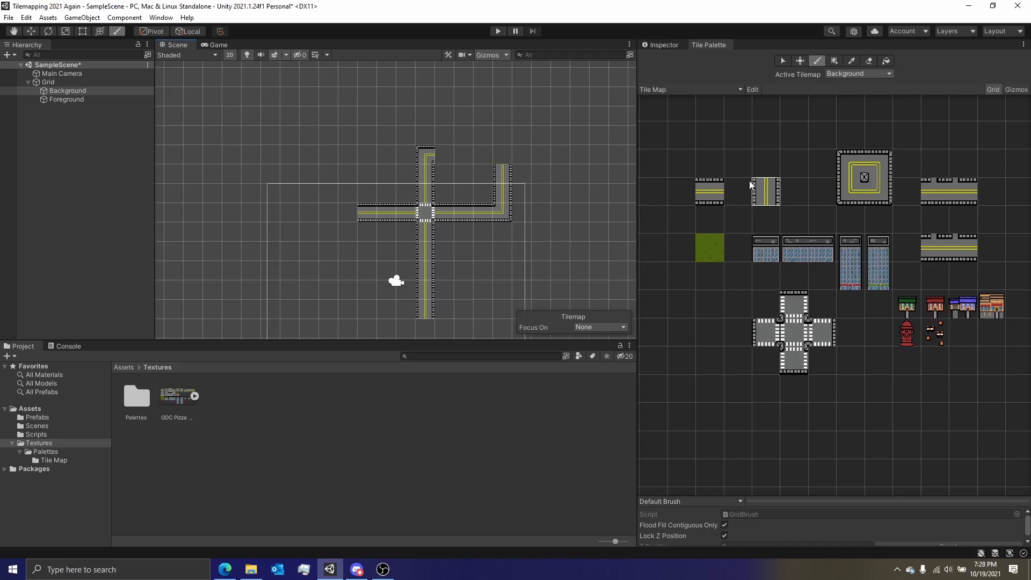
# Close the upper loop with the upper-right road corner and three horizontal road tiles along its top side
pyautogui.press('i')
pyautogui.click(879, 164)
pyautogui.click(507, 157)
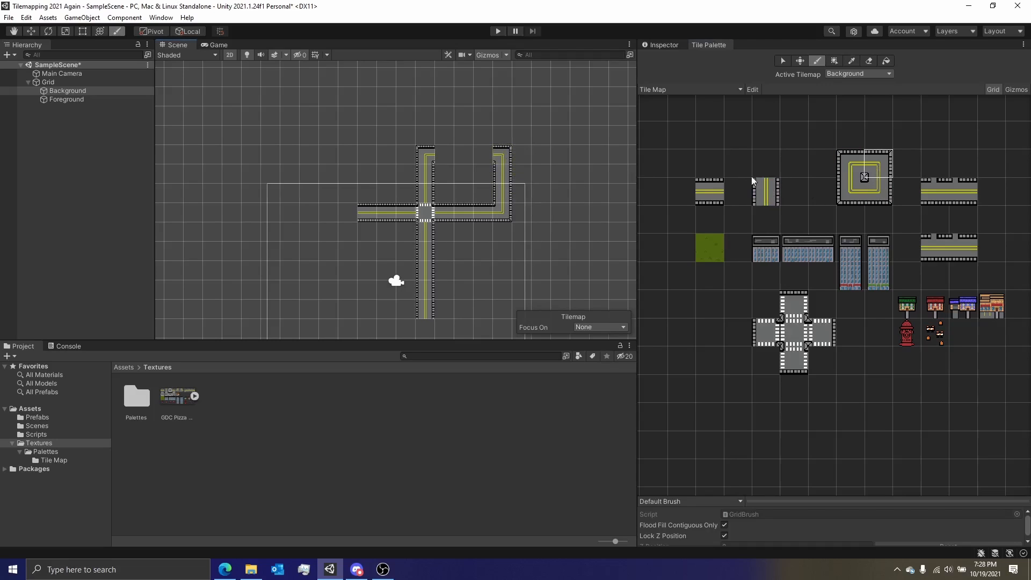
pyautogui.press('i')
pyautogui.click(720, 192)
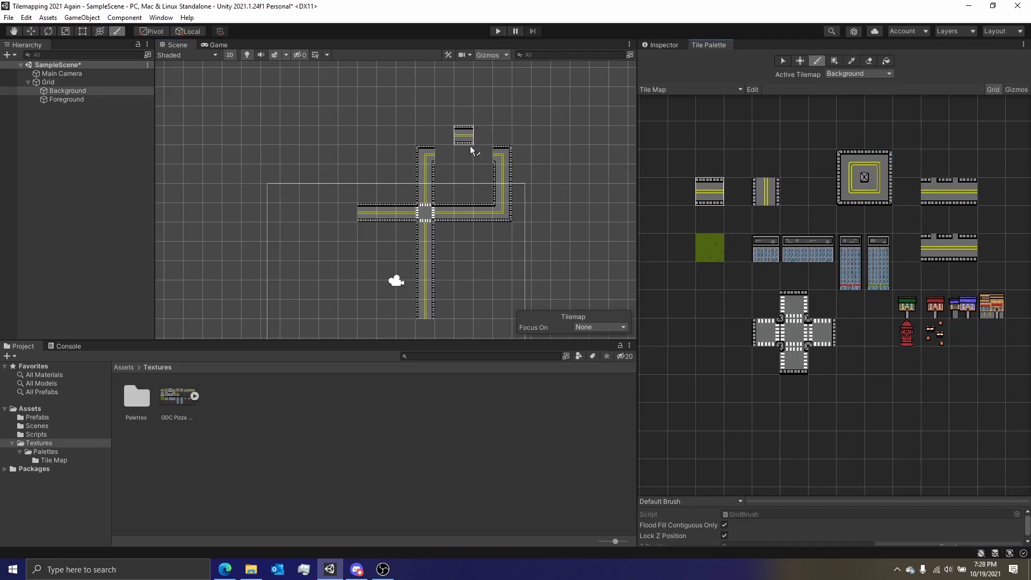
pyautogui.click(475, 156)
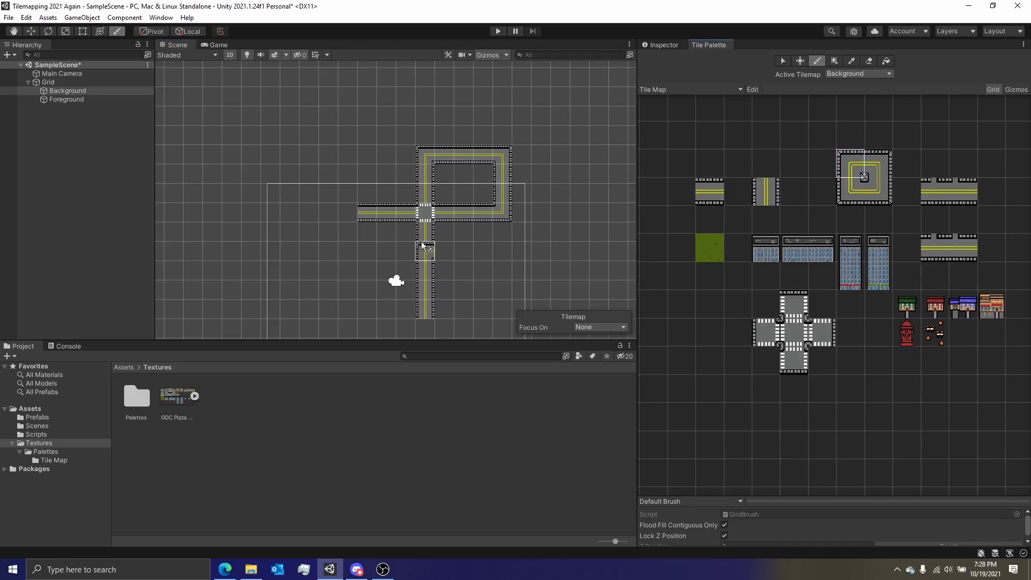
# Place the upper-left road corner at the horizontal road's left end and the right-arm crosswalk tile three rows below it
pyautogui.click(349, 213)
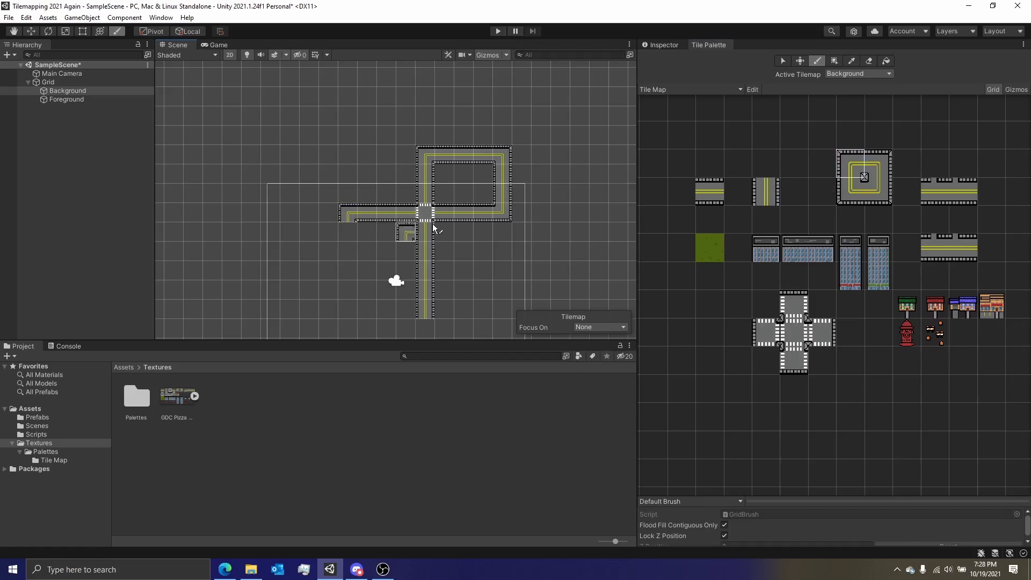
pyautogui.moveTo(836, 261); pyautogui.dragTo(848, 233, button='middle')
pyautogui.click(772, 308)
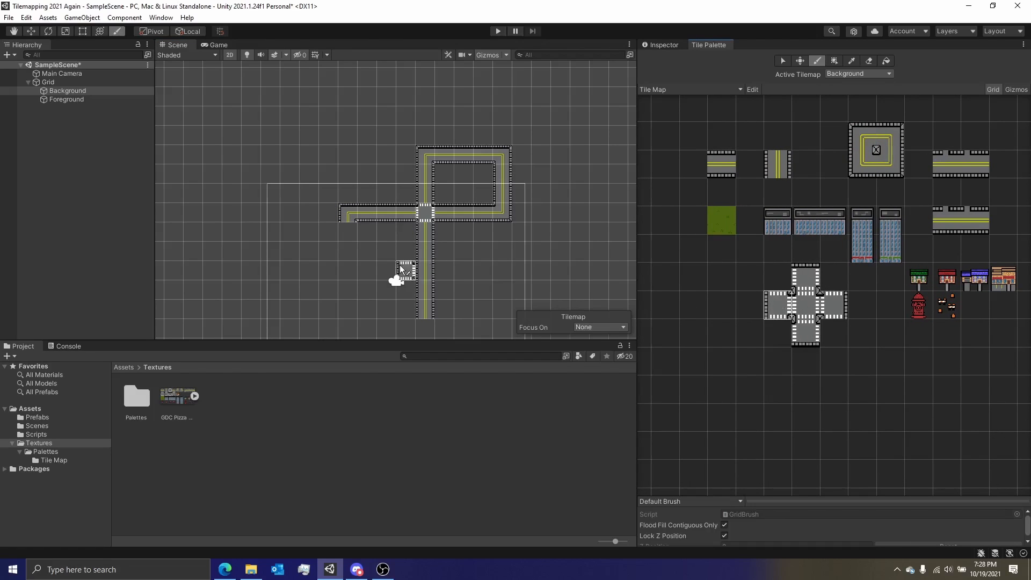
pyautogui.click(838, 299)
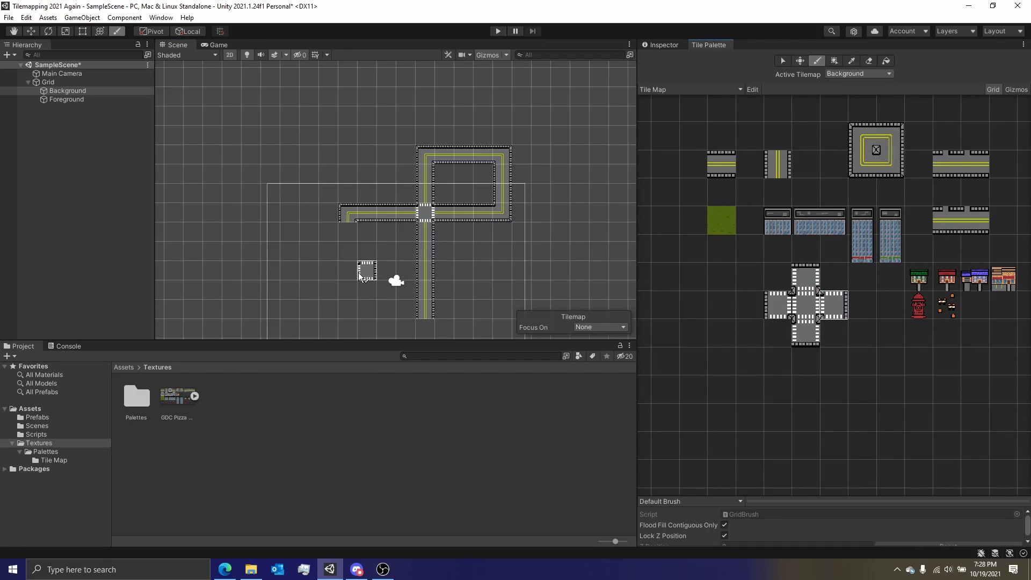
pyautogui.click(351, 273)
# Place the crosswalk group's left-arm tile two rows below the crosswalk tile in the left column
pyautogui.moveTo(367, 282); pyautogui.dragTo(378, 205, button='middle')
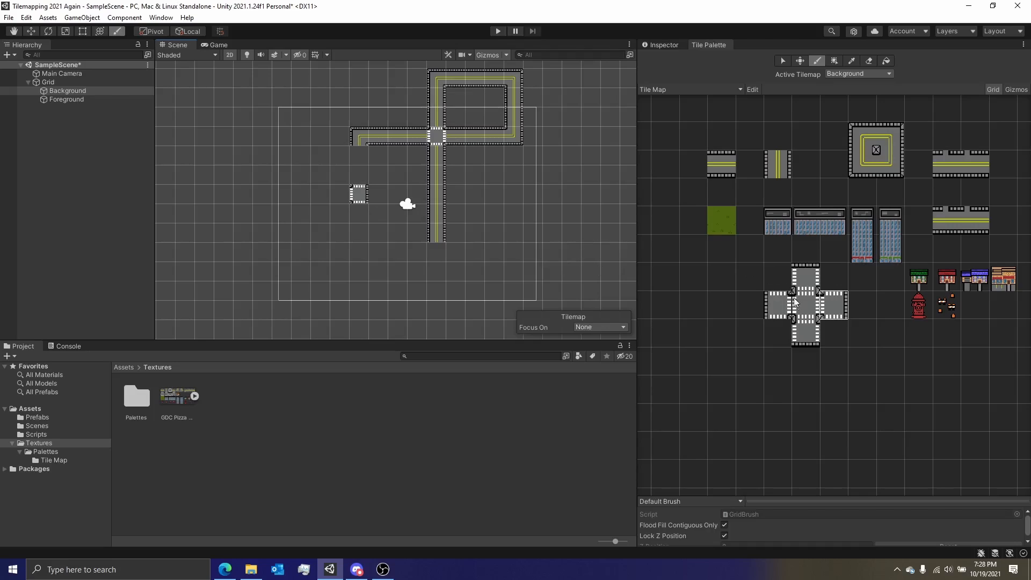
pyautogui.click(774, 308)
pyautogui.click(805, 325)
pyautogui.click(804, 282)
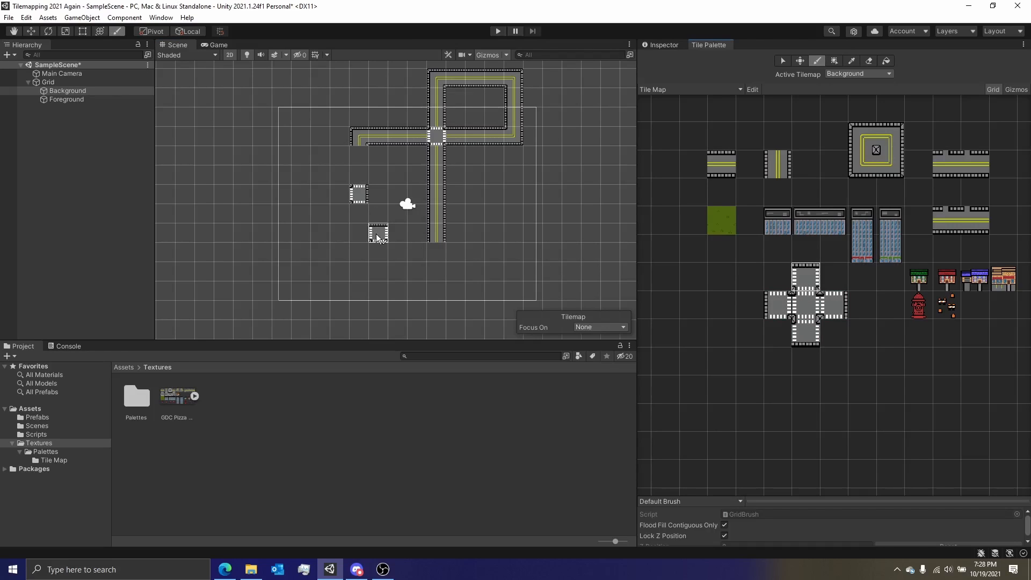
pyautogui.click(778, 306)
pyautogui.click(359, 232)
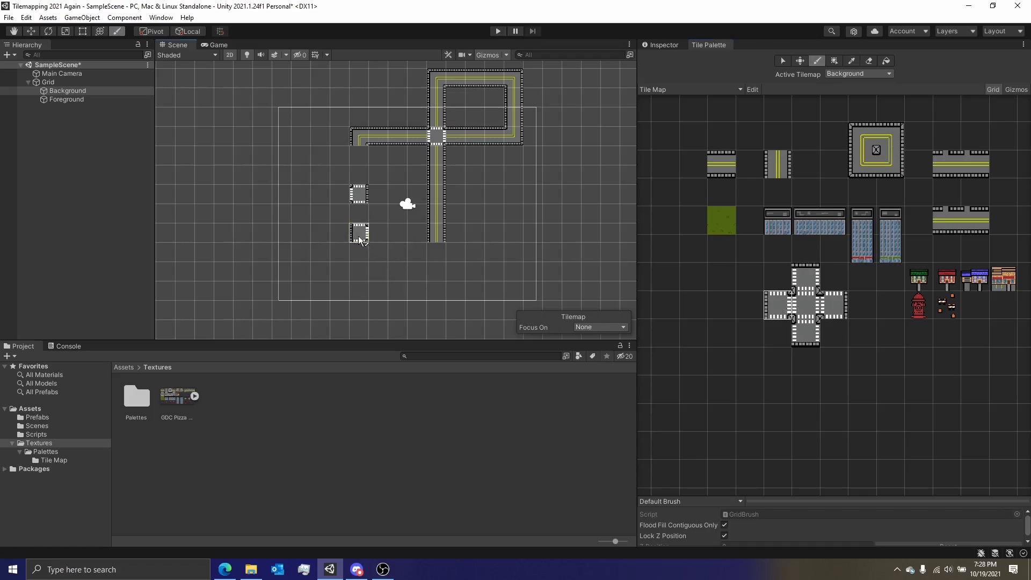
# Paint vertical road tiles below, between and above the two left crosswalk tiles, joining them to the corner above
pyautogui.click(773, 163)
pyautogui.click(358, 252)
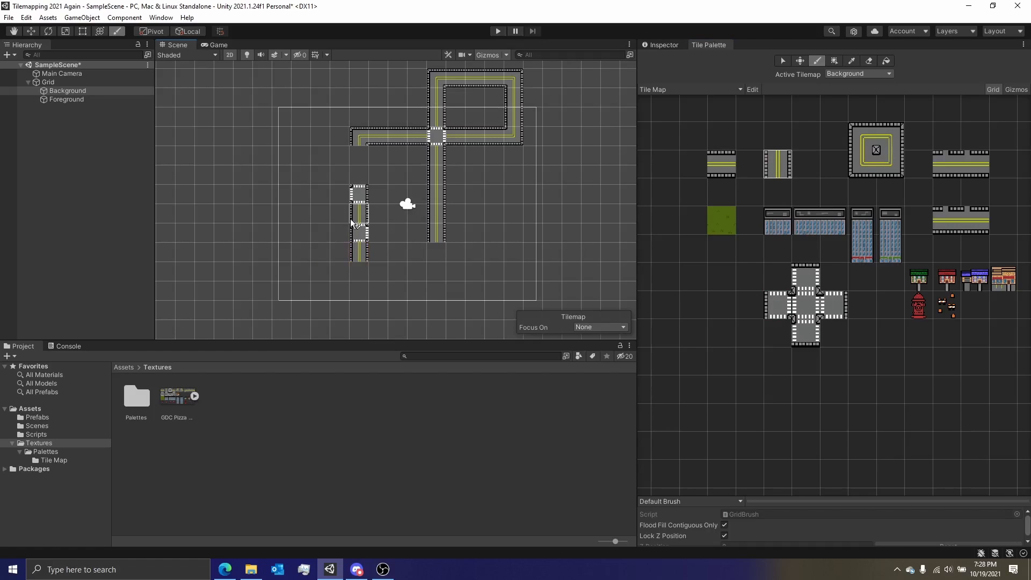
pyautogui.moveTo(359, 182); pyautogui.dragTo(359, 154)
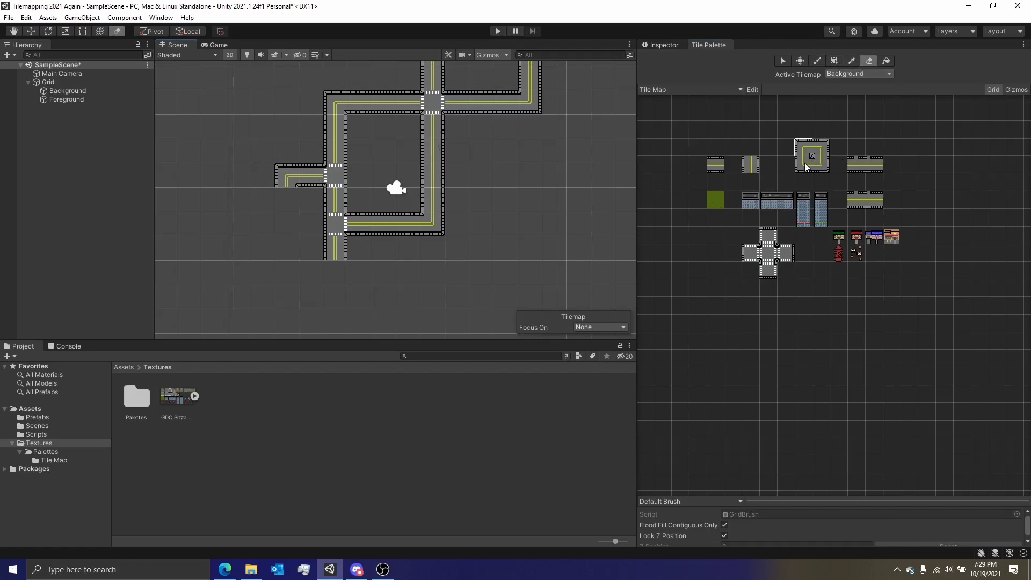
# Place the lower-left and lower-right road corner tiles at the bottom of the small loop on the left
pyautogui.click(803, 165)
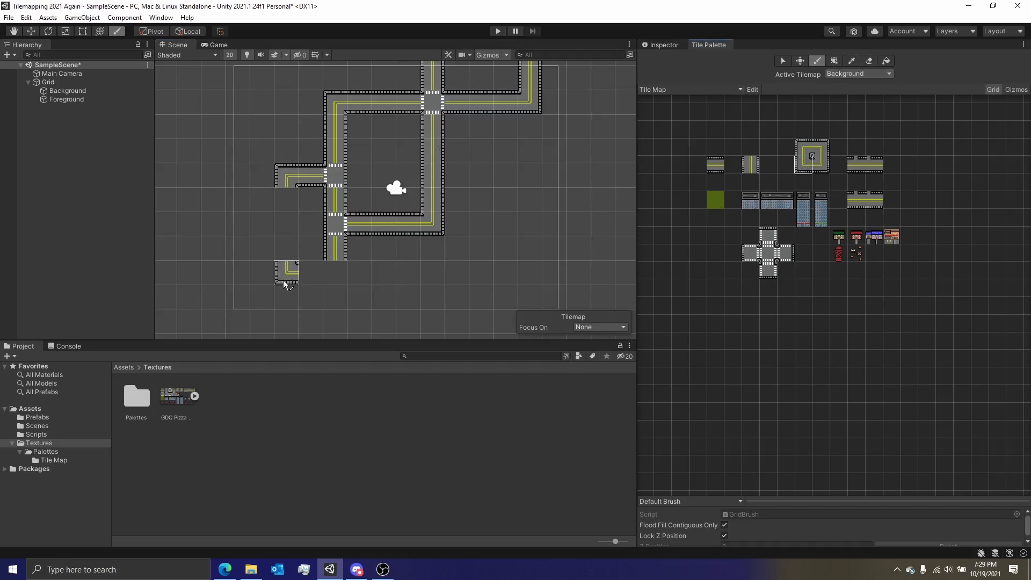
pyautogui.click(284, 280)
pyautogui.click(822, 168)
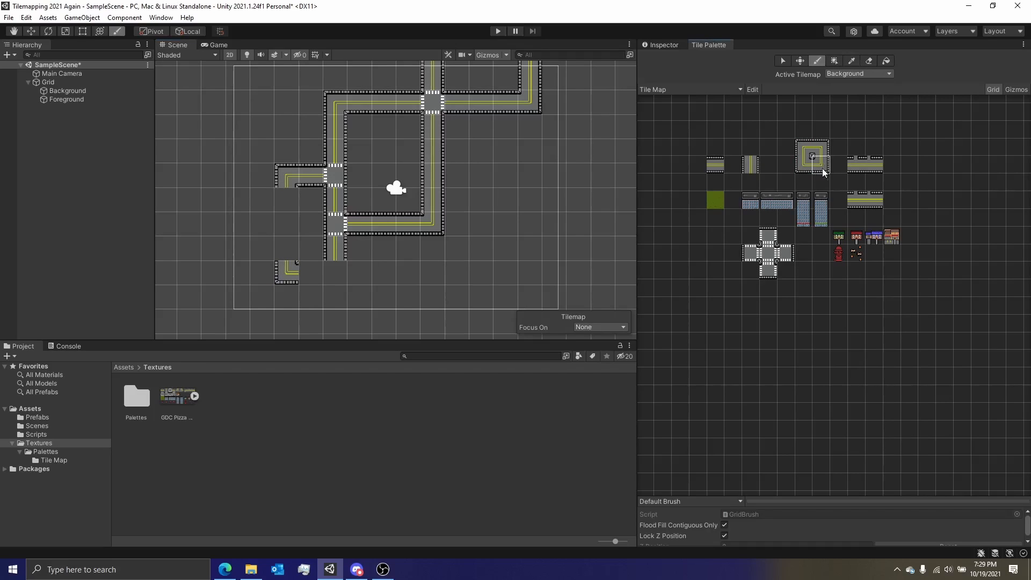
pyautogui.click(329, 276)
# Close the small left loop with one horizontal road tile along its bottom and three vertical road tiles on its left side
pyautogui.click(716, 164)
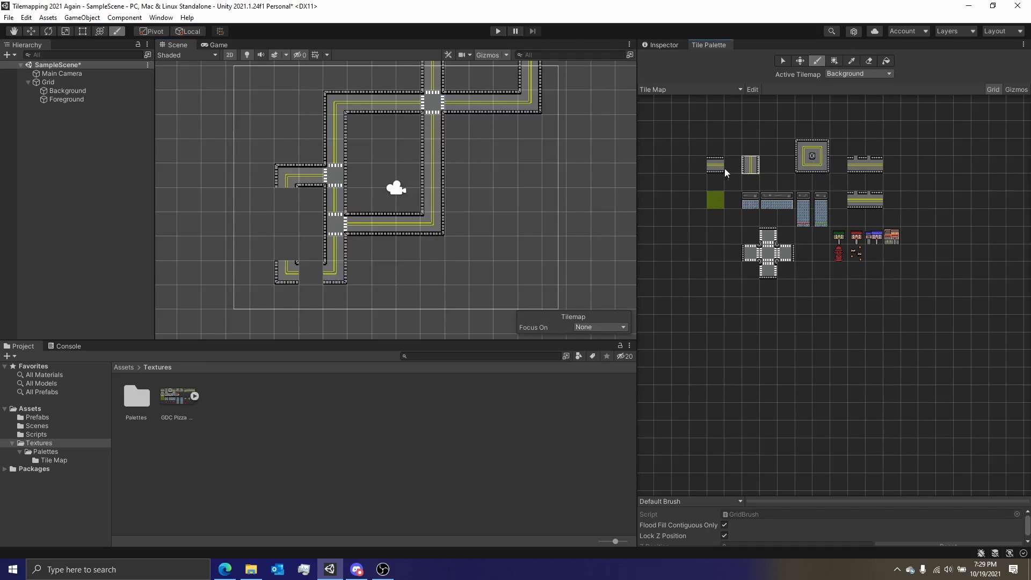
pyautogui.click(311, 272)
pyautogui.click(756, 166)
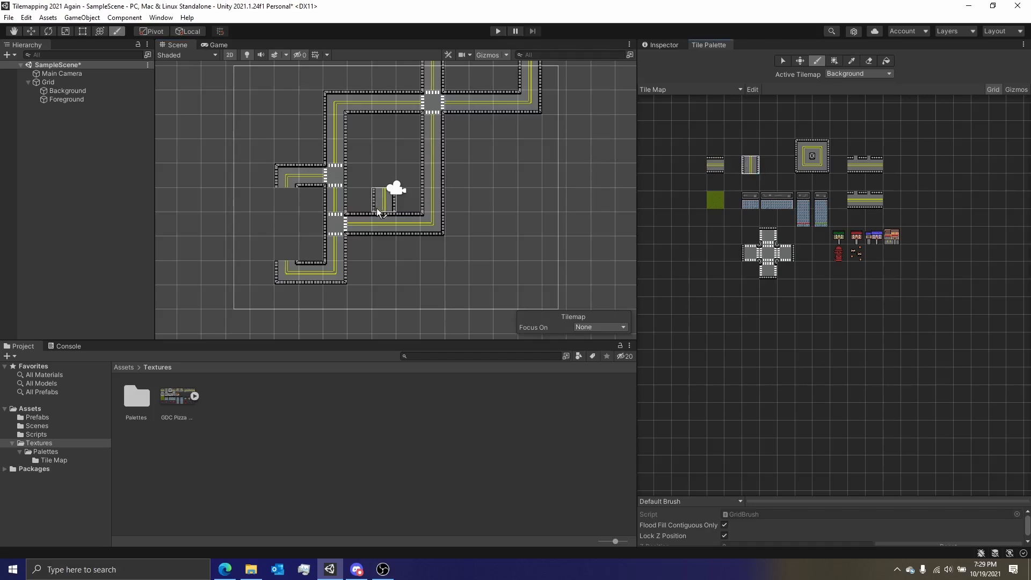
pyautogui.moveTo(293, 230)
pyautogui.mouseDown()
pyautogui.moveTo(292, 209)
pyautogui.moveTo(291, 249)
pyautogui.mouseUp()
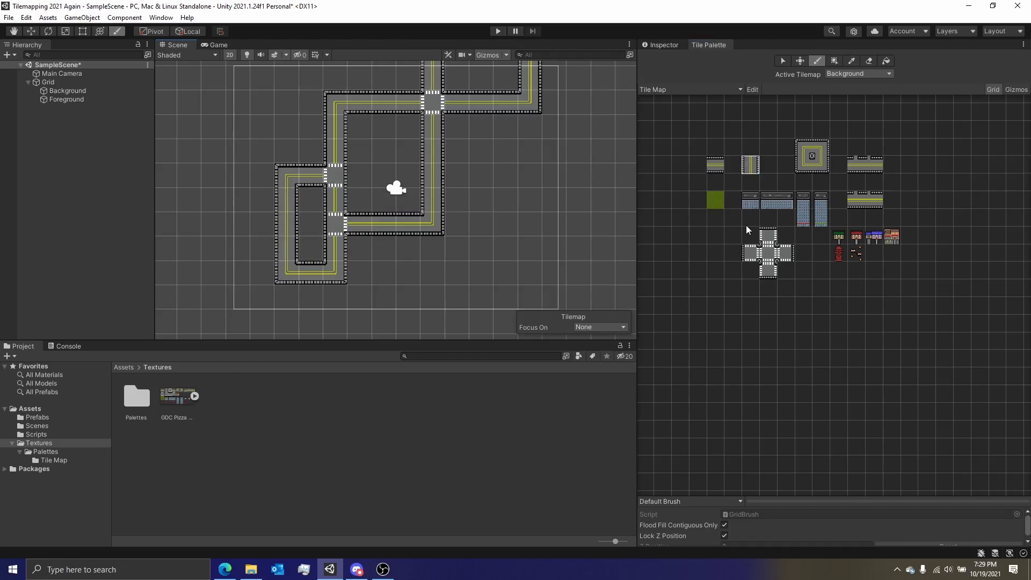
# Flood-fill the insides of the three road loops and the ground around them with the grass tile
pyautogui.click(715, 200)
pyautogui.click(886, 61)
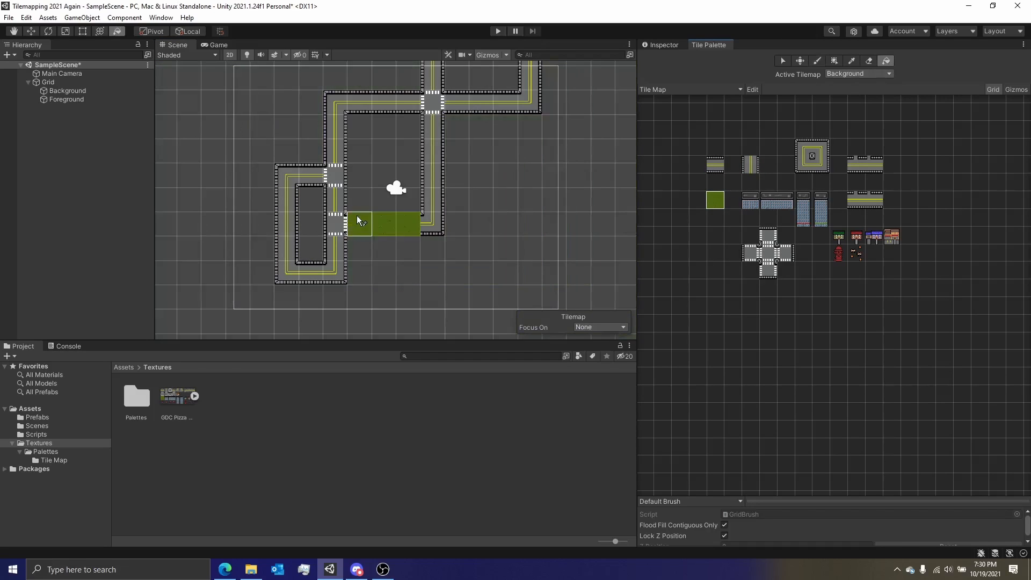
pyautogui.click(352, 186)
pyautogui.click(311, 224)
pyautogui.click(474, 80)
pyautogui.click(503, 174)
# Extend the grass fill outward past the lower-right and upper-left edges of the filled area
pyautogui.moveTo(515, 196); pyautogui.dragTo(459, 160, button='middle')
pyautogui.scroll(-4, 504, 217)
pyautogui.click(515, 247)
pyautogui.scroll(-6, 515, 248)
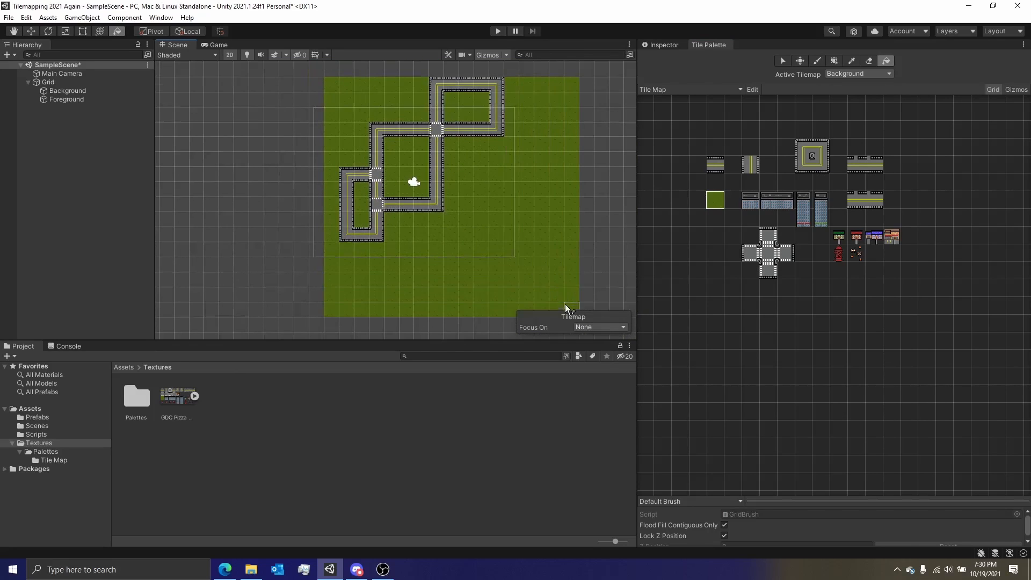
pyautogui.scroll(-2, 562, 295)
pyautogui.moveTo(555, 282); pyautogui.dragTo(537, 266, button='middle')
pyautogui.click(548, 279)
pyautogui.moveTo(465, 200); pyautogui.dragTo(489, 246, button='middle')
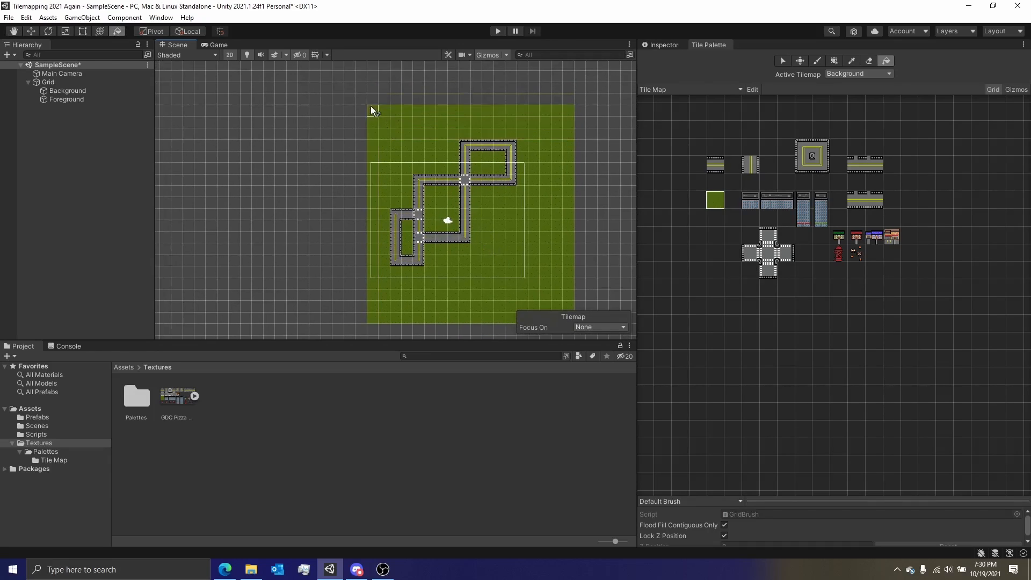
pyautogui.click(327, 92)
# Examine how far the grass fill extends around the road loops, both close up and from afar
pyautogui.scroll(5, 443, 185)
pyautogui.scroll(2, 449, 183)
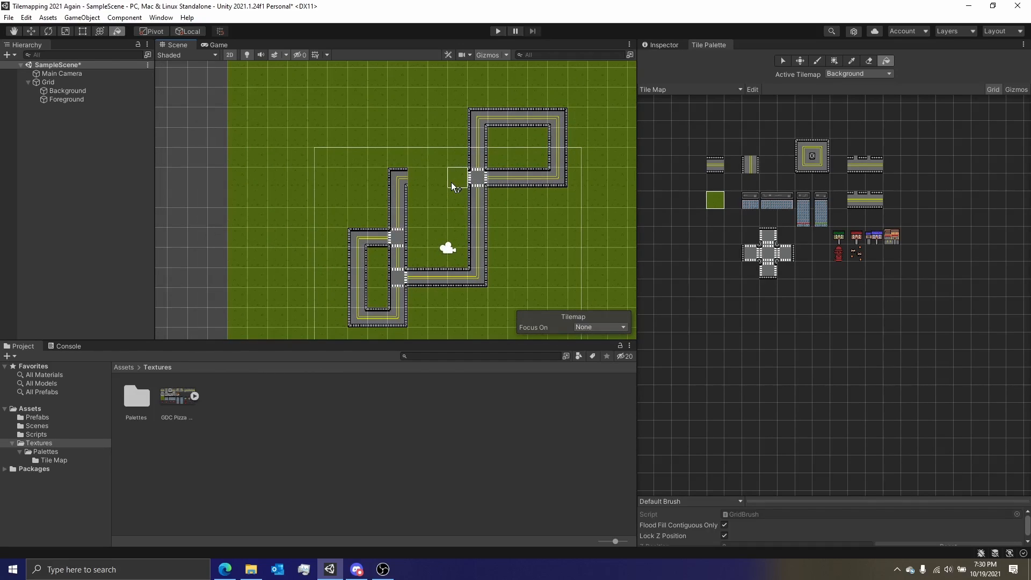
pyautogui.moveTo(444, 243); pyautogui.dragTo(434, 178, button='middle')
pyautogui.scroll(2, 432, 185)
pyautogui.scroll(2, 432, 186)
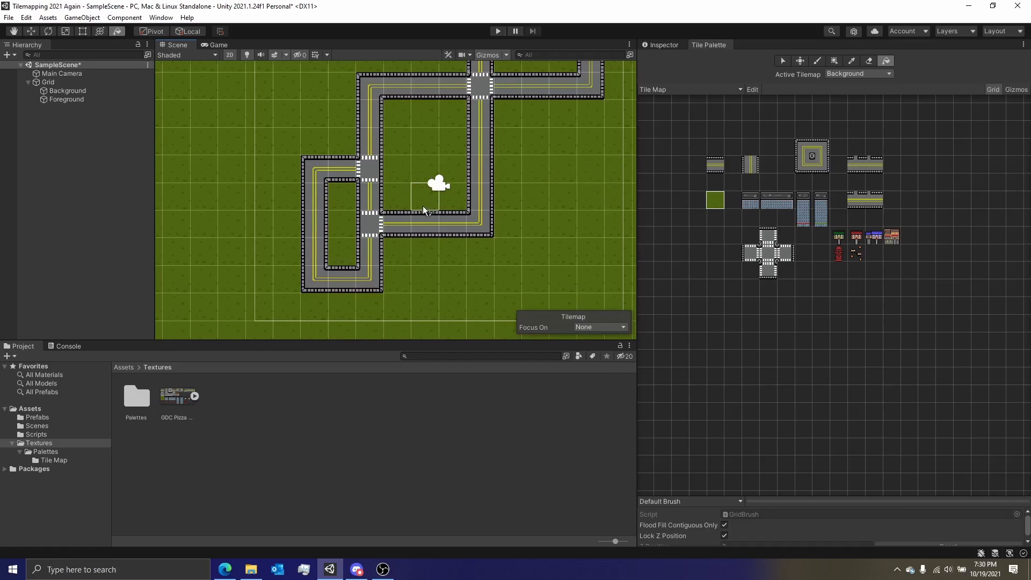
pyautogui.scroll(-8, 558, 188)
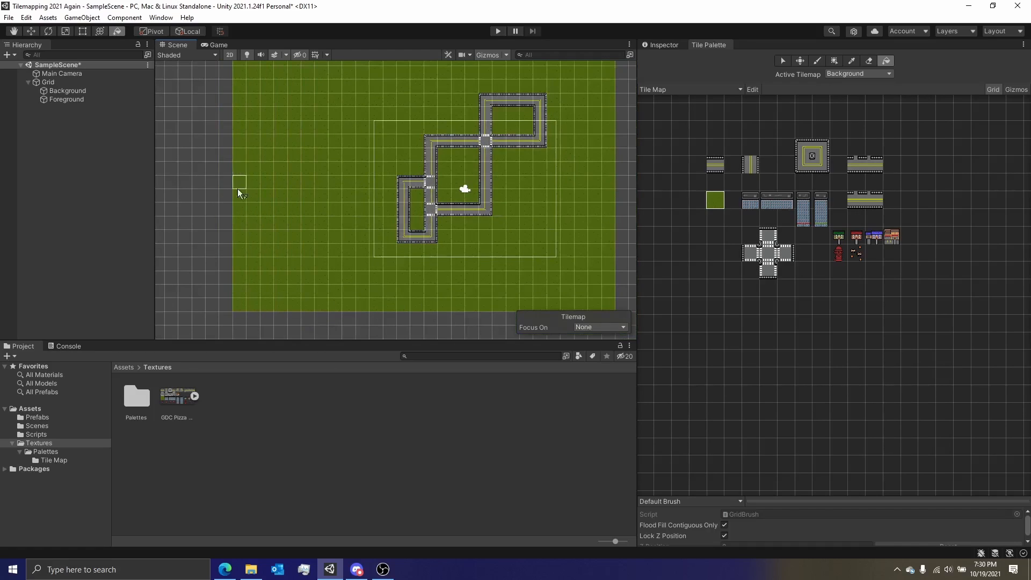
pyautogui.scroll(-3, 350, 169)
pyautogui.moveTo(309, 161); pyautogui.dragTo(337, 224, button='middle')
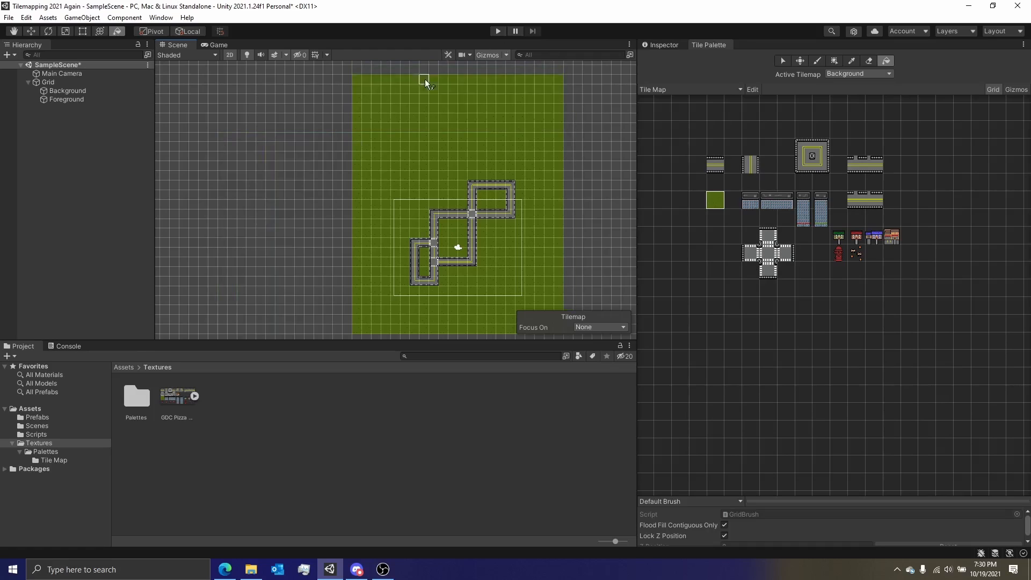
pyautogui.scroll(-2, 555, 111)
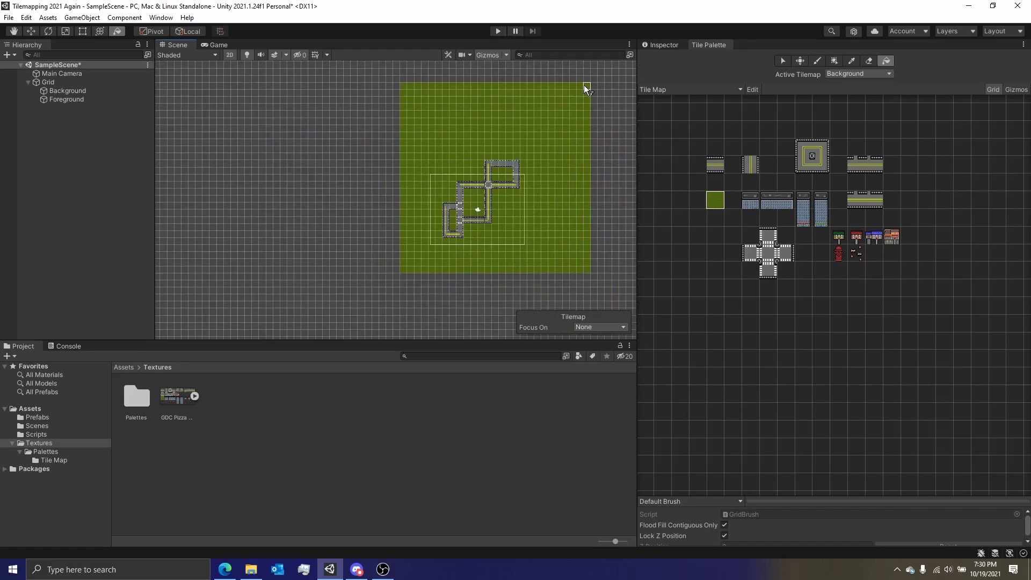
pyautogui.scroll(3, 604, 83)
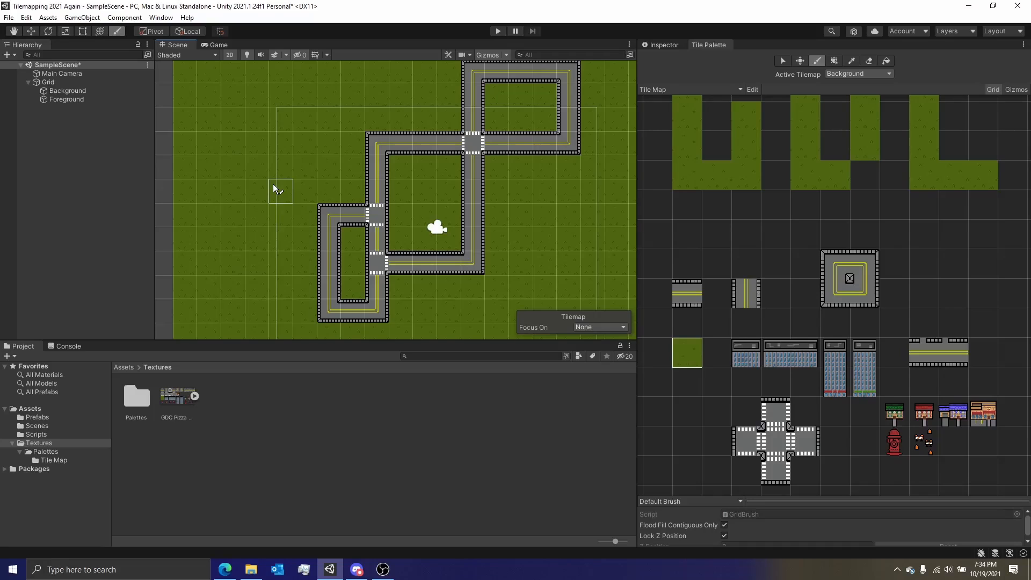
pyautogui.scroll(-2, 273, 184)
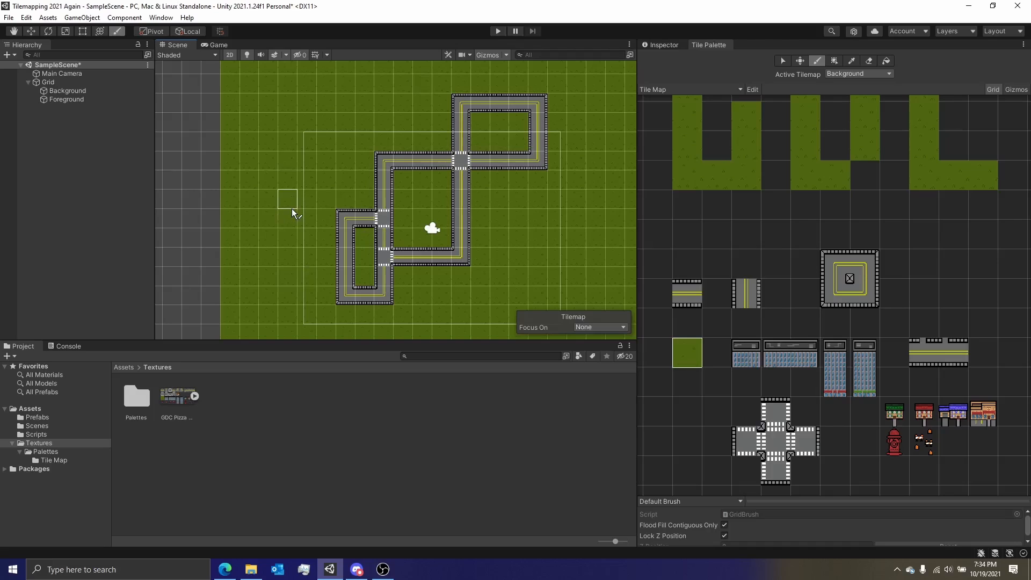
pyautogui.scroll(-1, 291, 209)
pyautogui.scroll(1, 305, 202)
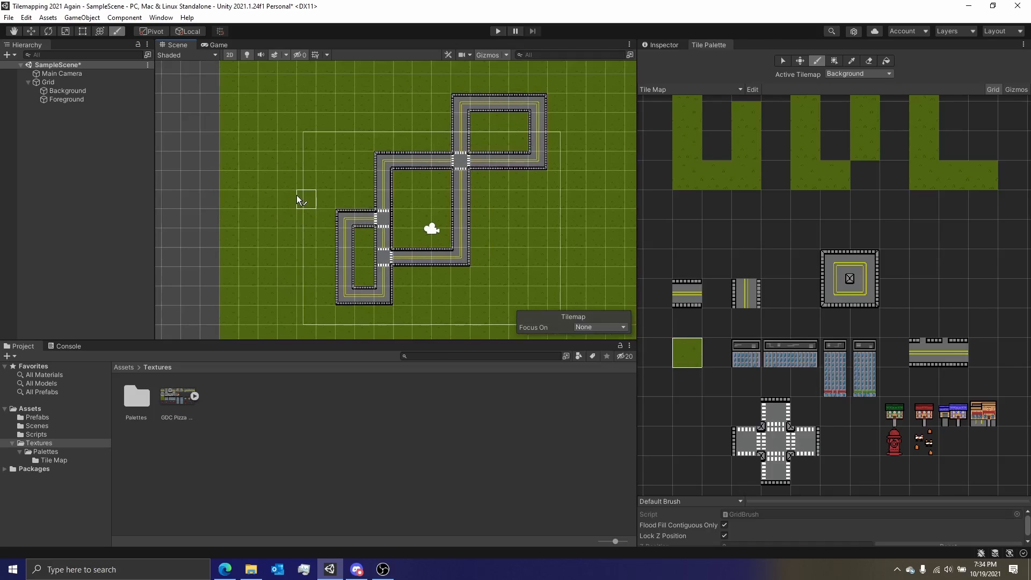
pyautogui.scroll(-1, 266, 141)
pyautogui.scroll(1, 278, 139)
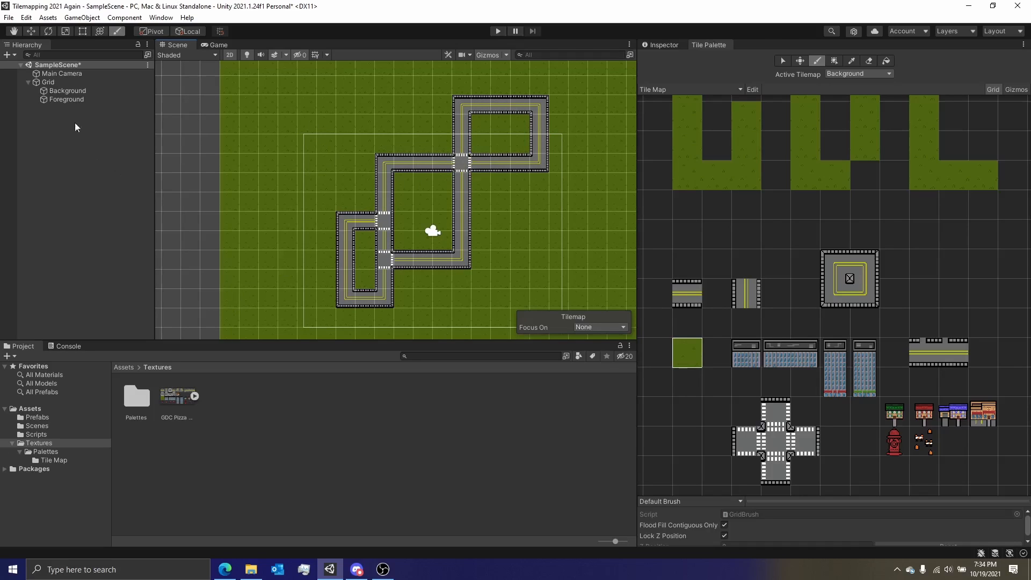
# Make Foreground the active tilemap and pick the small one-tile building from the palette
pyautogui.click(836, 72)
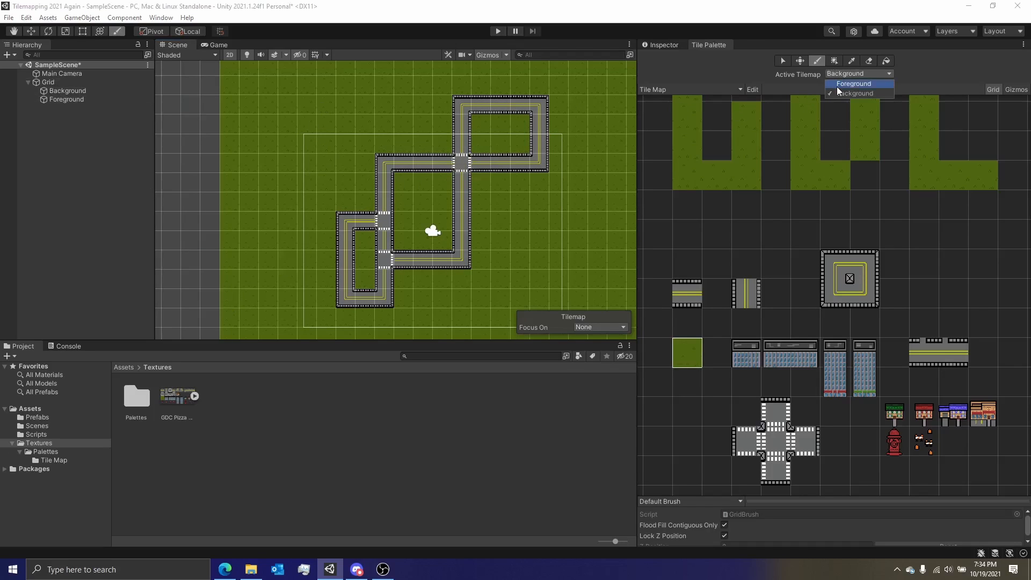
pyautogui.click(836, 85)
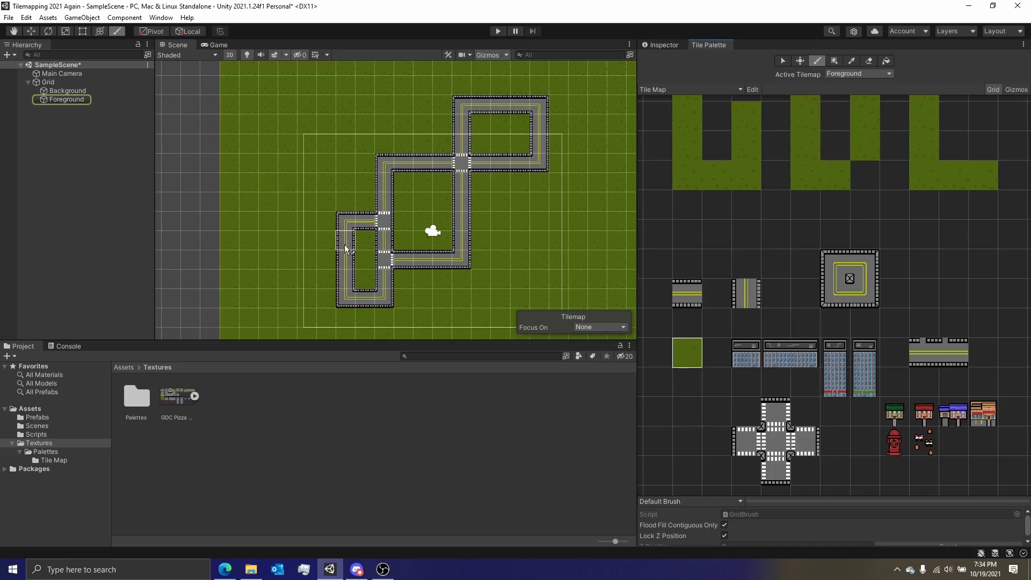
pyautogui.click(743, 361)
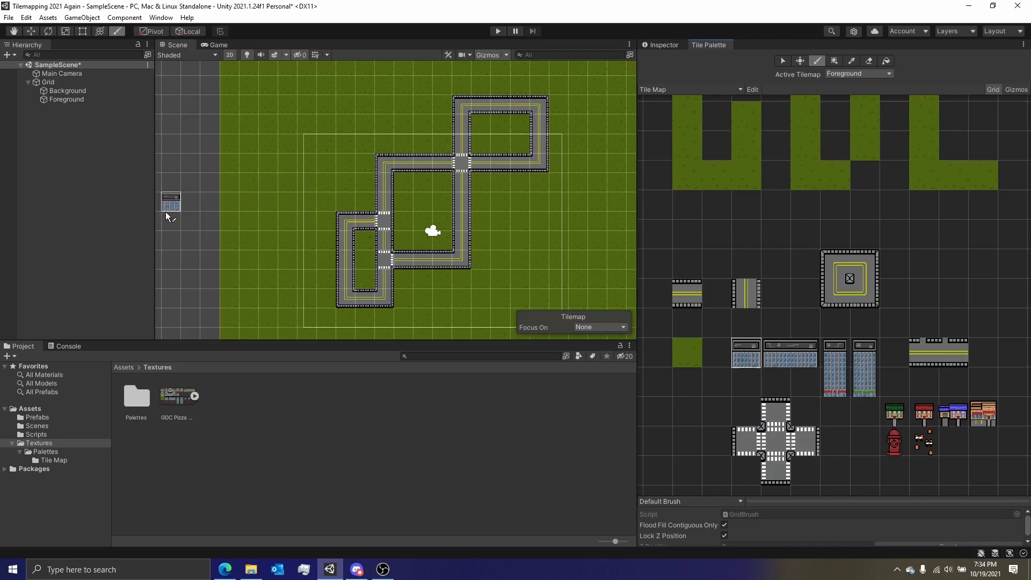
# Open the Foreground tilemap's renderer settings at its Order in Layer value
pyautogui.click(71, 100)
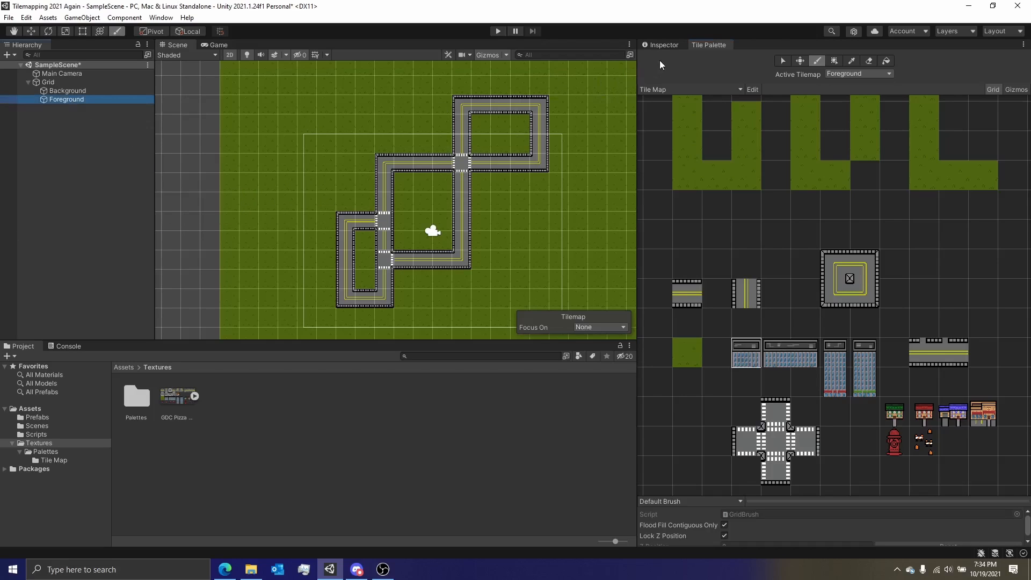
pyautogui.click(660, 45)
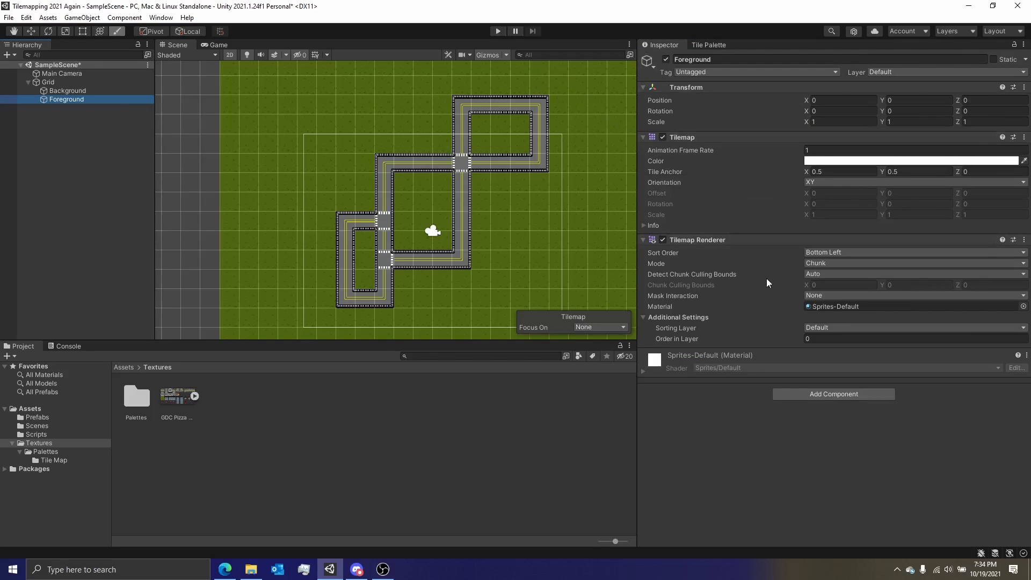
pyautogui.click(827, 336)
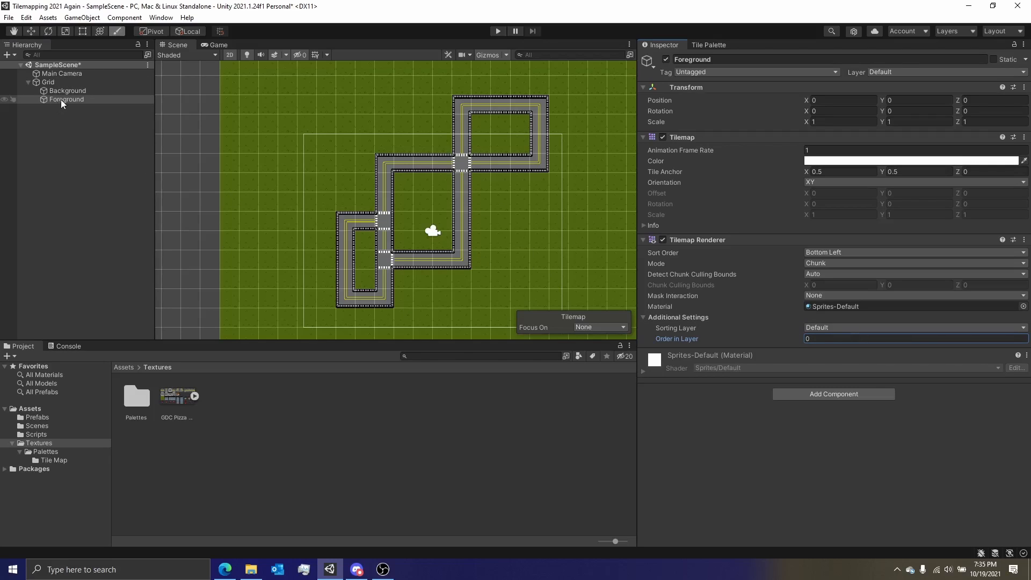
# Move Foreground above Background under Grid and put it back below
pyautogui.moveTo(60, 99); pyautogui.dragTo(64, 87)
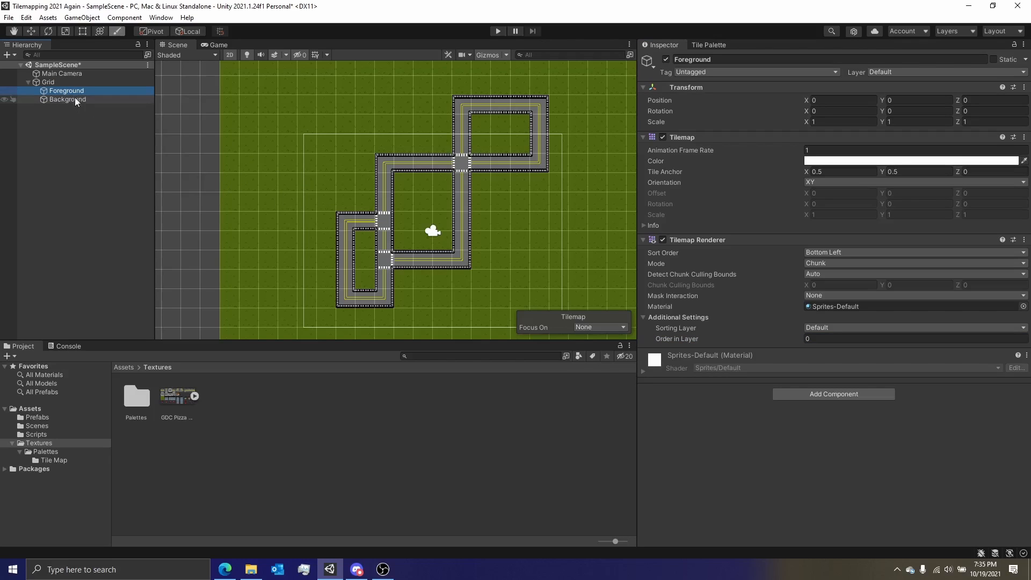
pyautogui.moveTo(73, 95); pyautogui.dragTo(73, 105)
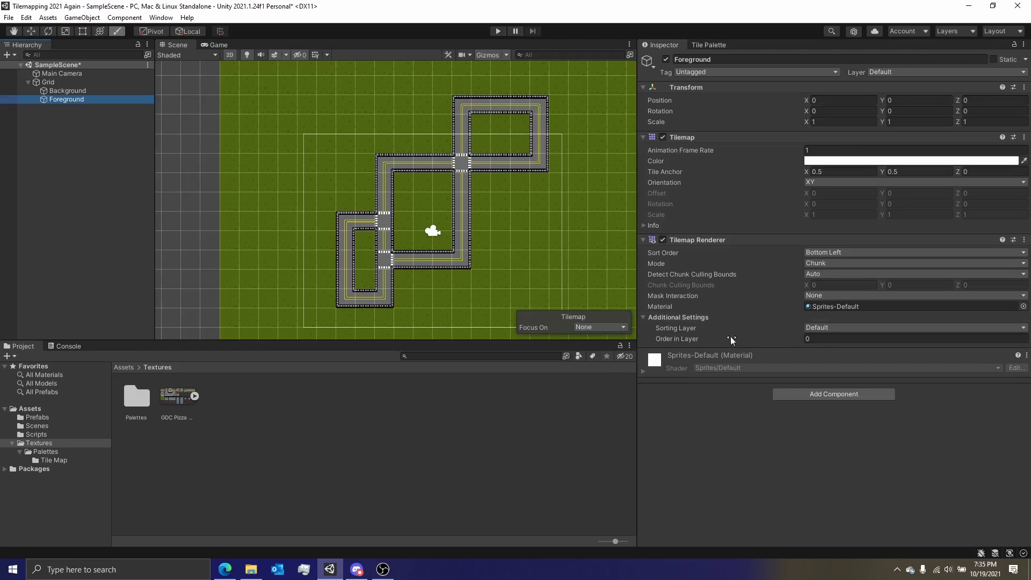
# Set the Foreground tilemap's Order in Layer to 1 on the Default sorting layer, and compare it with the Background tilemap's setting
pyautogui.click(825, 339)
pyautogui.click(818, 330)
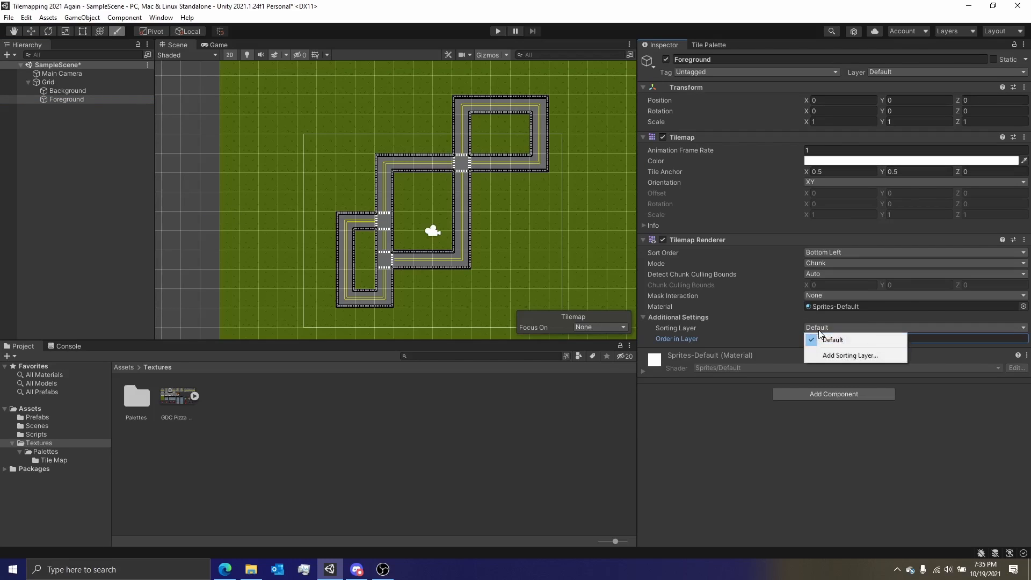
pyautogui.click(822, 340)
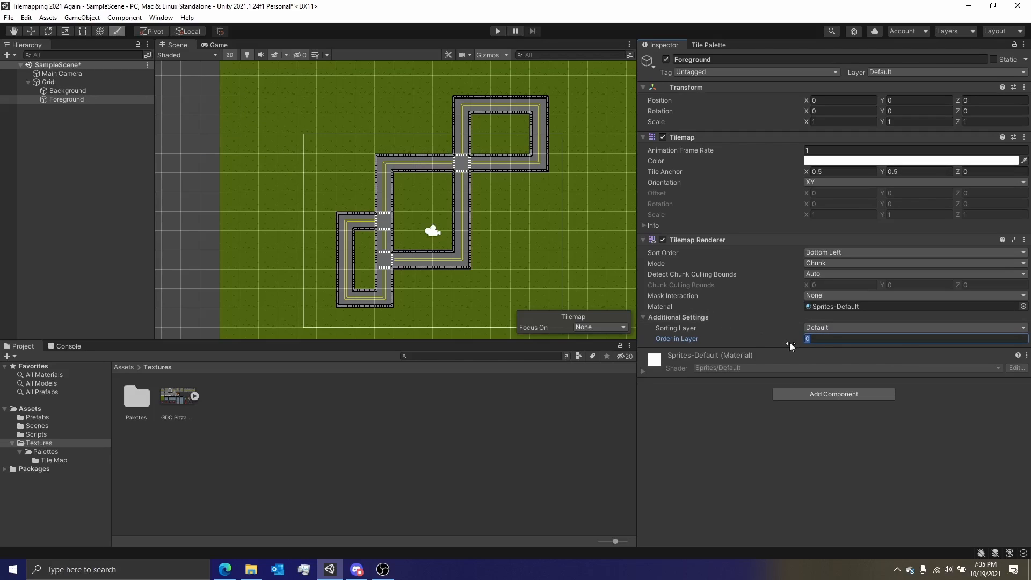
pyautogui.click(824, 327)
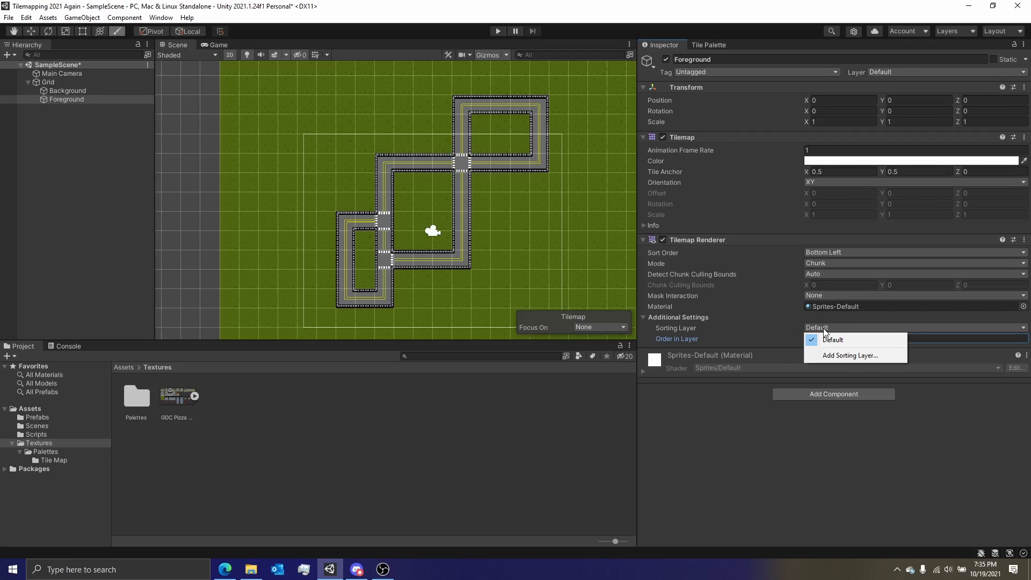
pyautogui.click(737, 344)
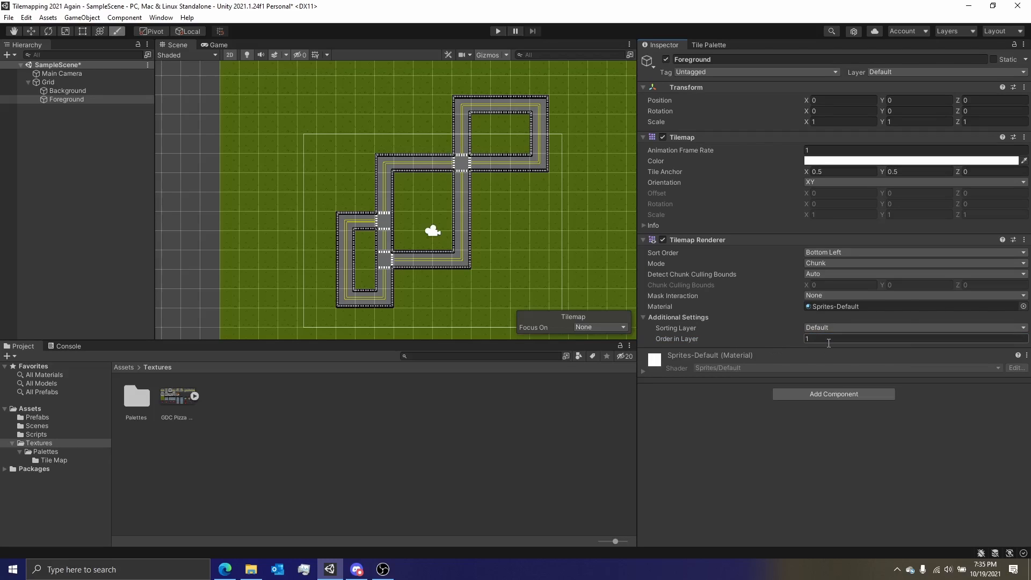
pyautogui.click(72, 91)
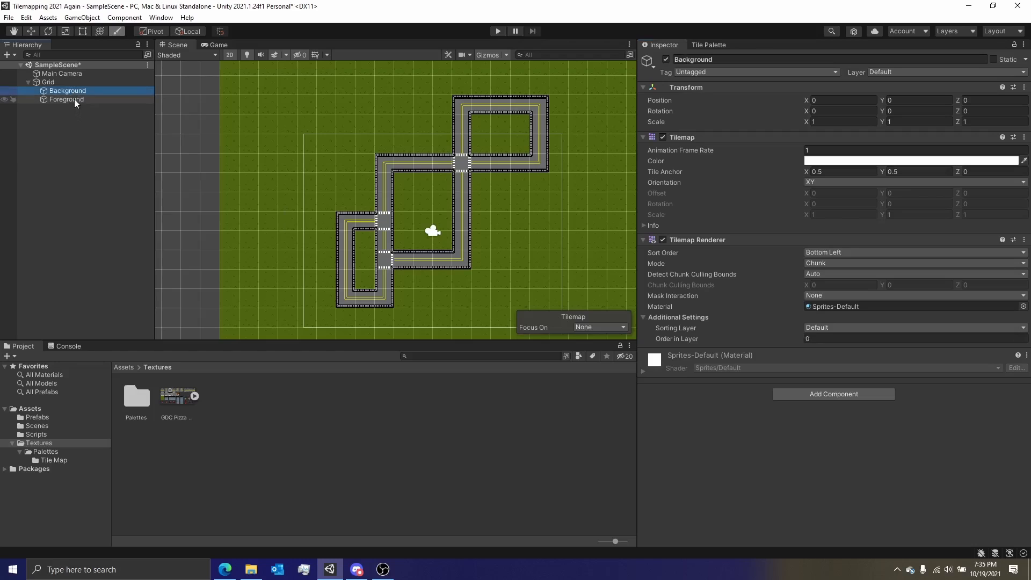
pyautogui.click(74, 99)
# Place a small building on the Foreground tilemap, on the grass directly above the small left loop's top horizontal road tile
pyautogui.scroll(6, 348, 243)
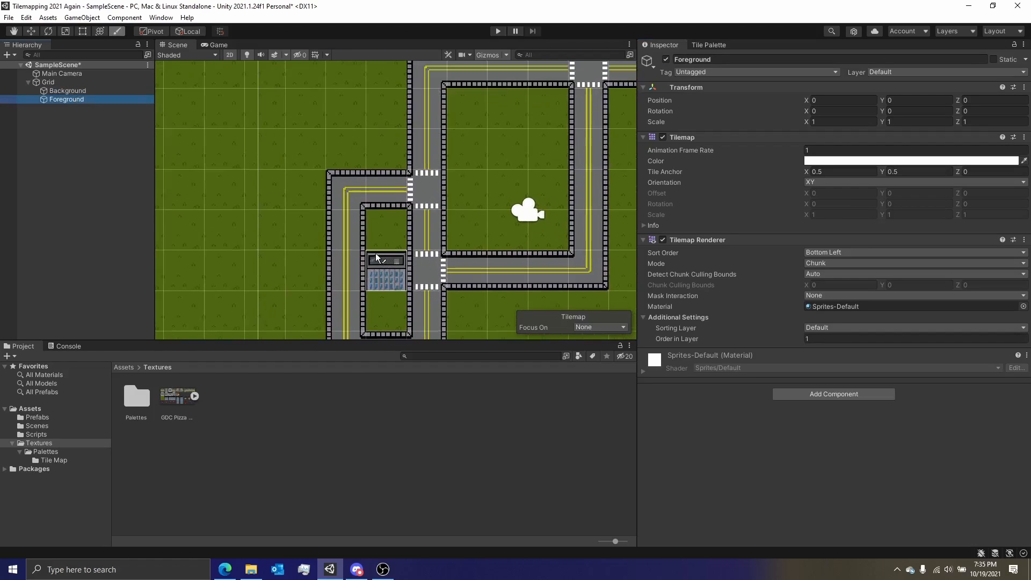
pyautogui.click(378, 156)
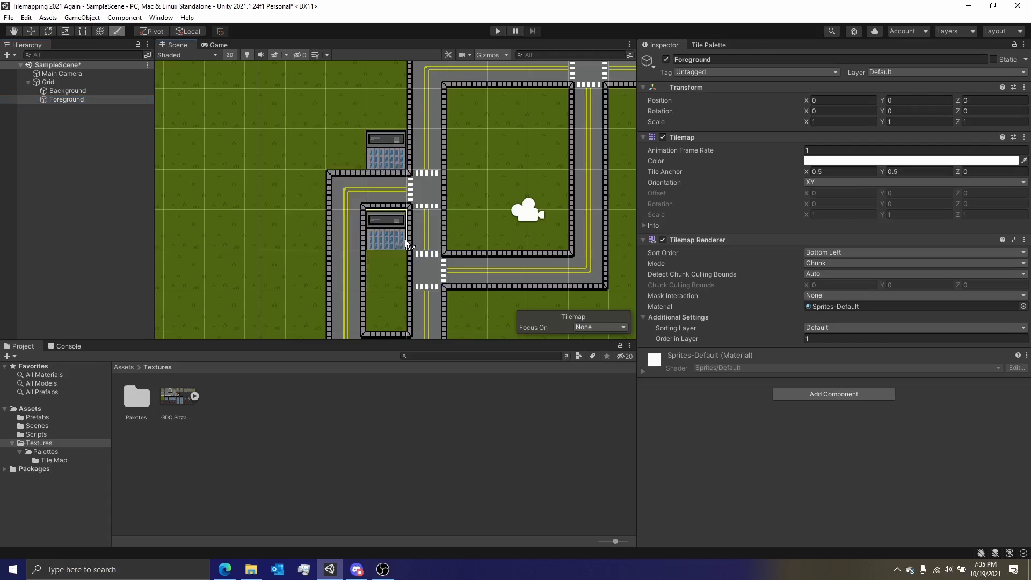
pyautogui.moveTo(391, 239); pyautogui.dragTo(343, 242, button='middle')
pyautogui.click(75, 100)
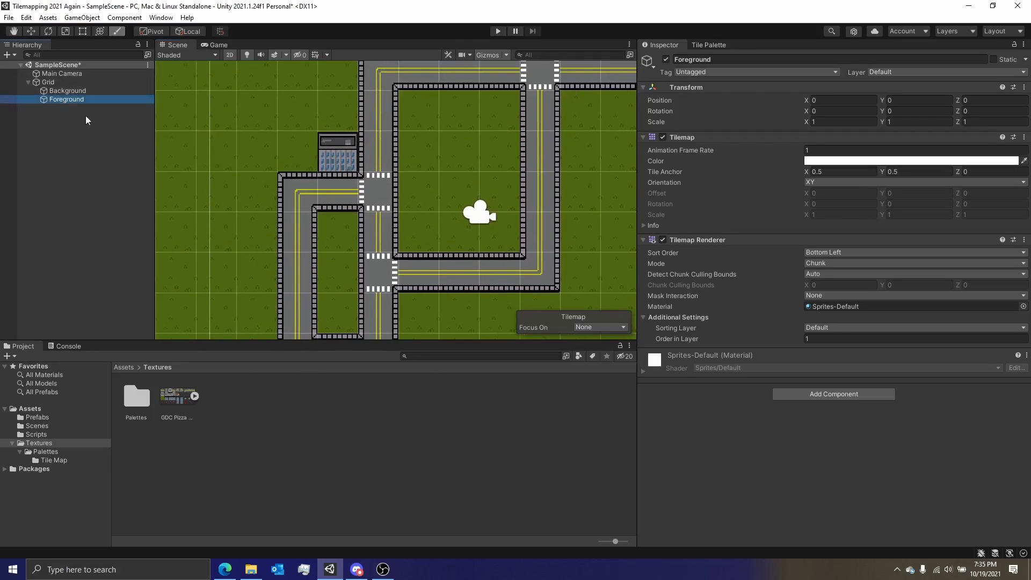
pyautogui.click(294, 161)
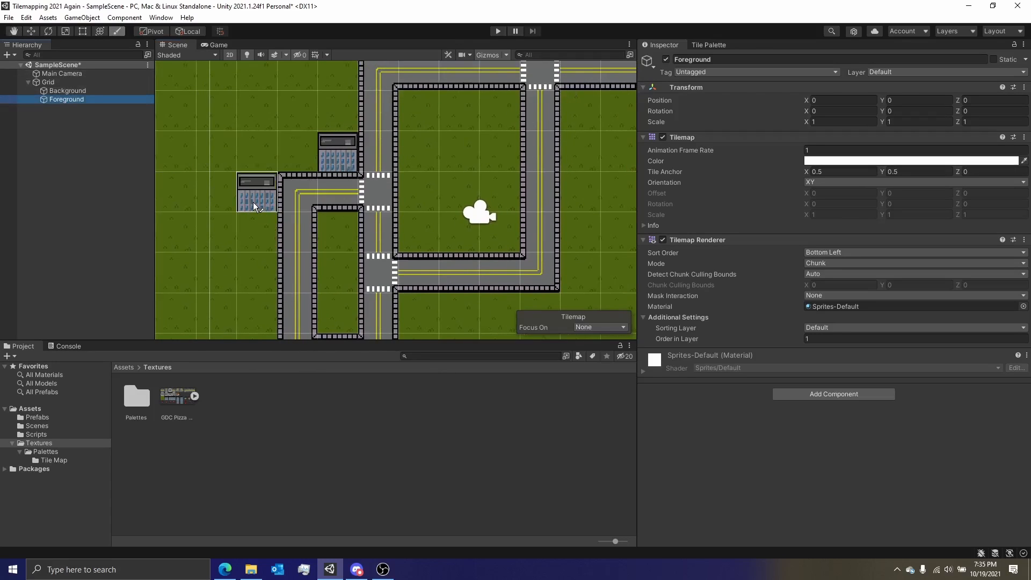
pyautogui.scroll(2, 364, 236)
pyautogui.scroll(2, 316, 225)
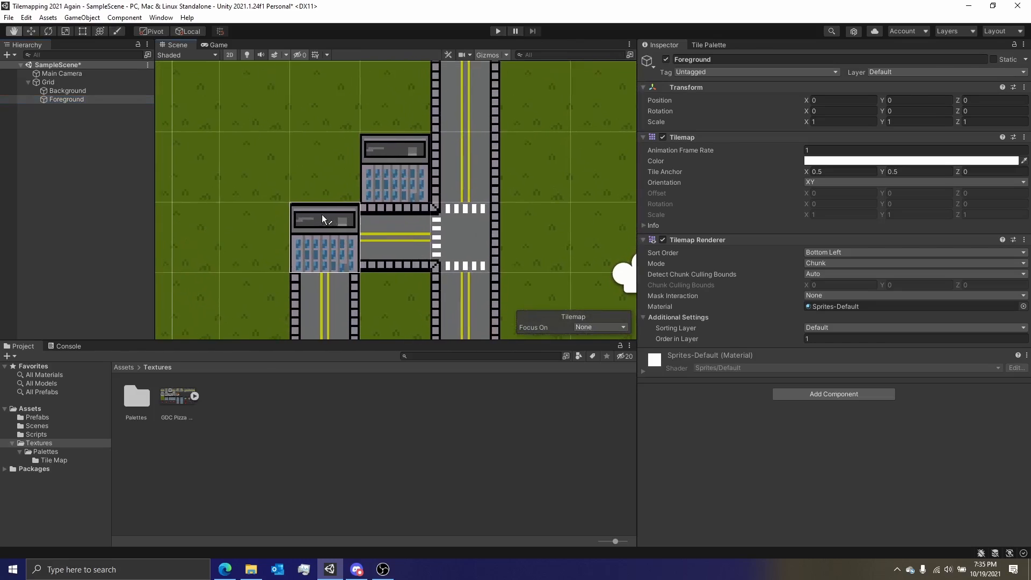
# Open the Background tilemap's settings
pyautogui.click(101, 90)
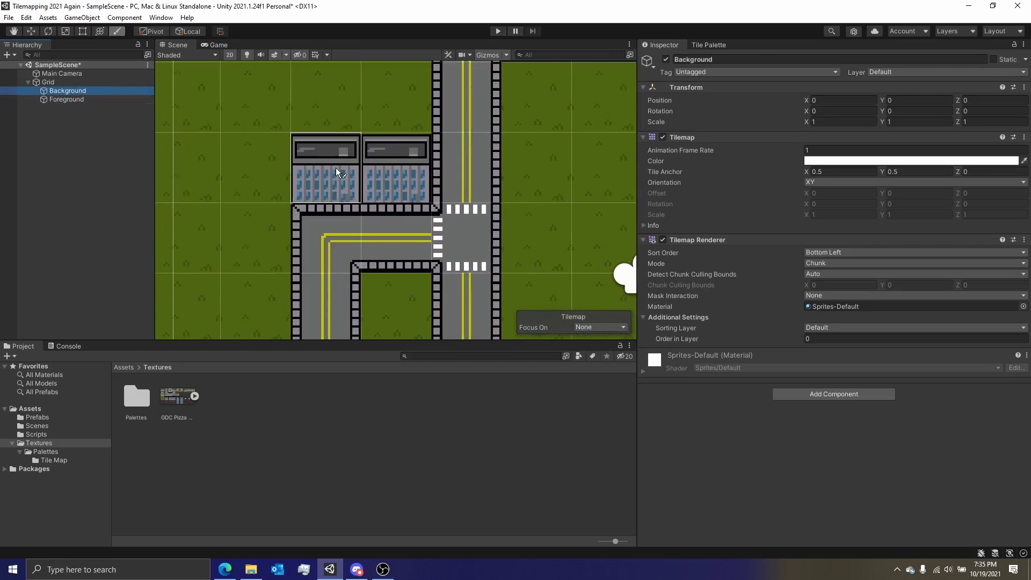
# Undo the building painted on the Background tilemap and paint it on Foreground instead, beside the existing small building above the side road
pyautogui.click(332, 192)
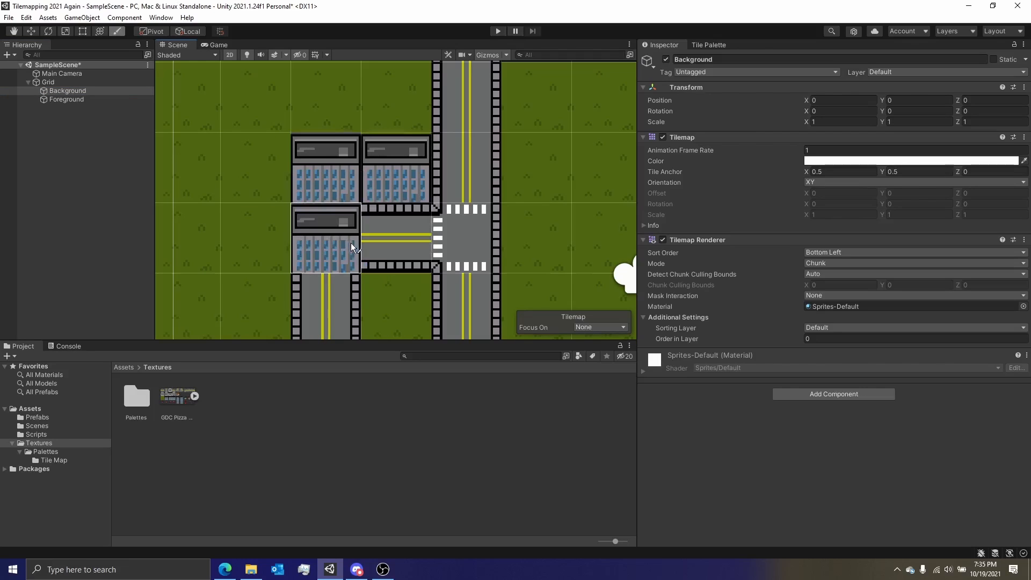
pyautogui.hotkey('ctrl', 'z')
pyautogui.click(95, 99)
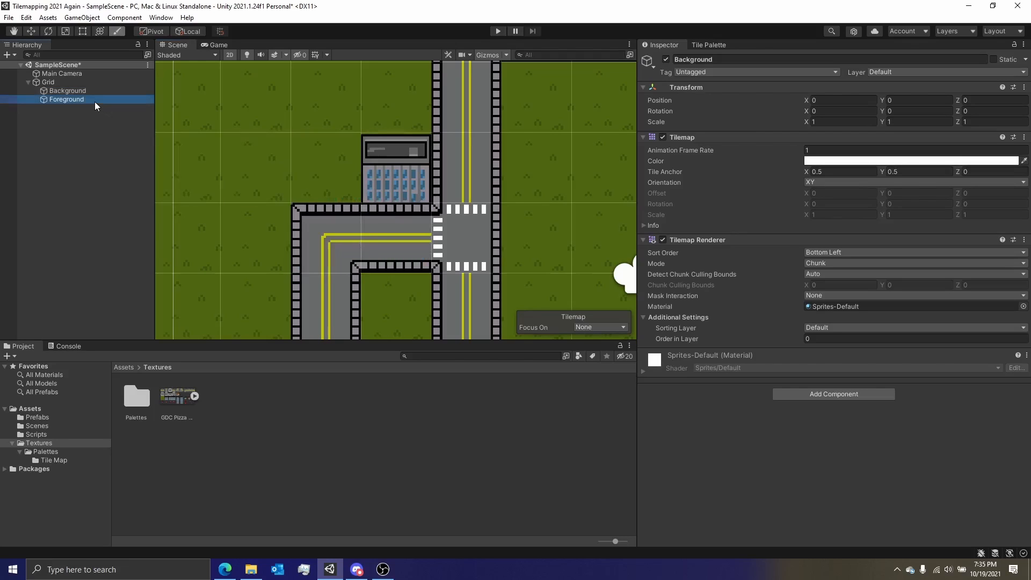
pyautogui.click(312, 188)
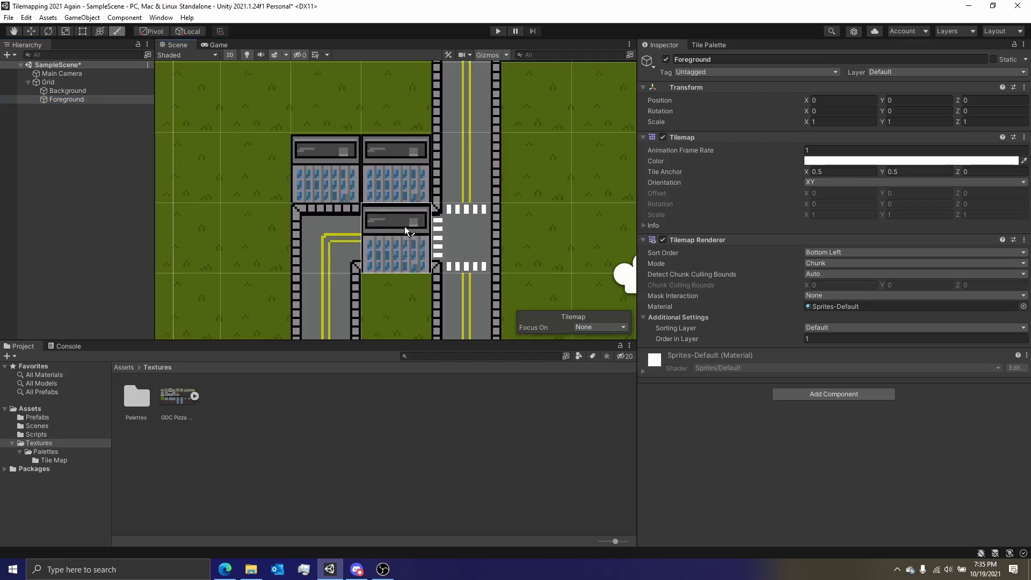
# Examine the whole road network for free spots where more buildings can be placed
pyautogui.scroll(-8, 404, 227)
pyautogui.moveTo(397, 227)
pyautogui.mouseDown(button='middle')
pyautogui.moveTo(335, 198)
pyautogui.moveTo(299, 208)
pyautogui.mouseUp(button='middle')
pyautogui.scroll(-7, 308, 210)
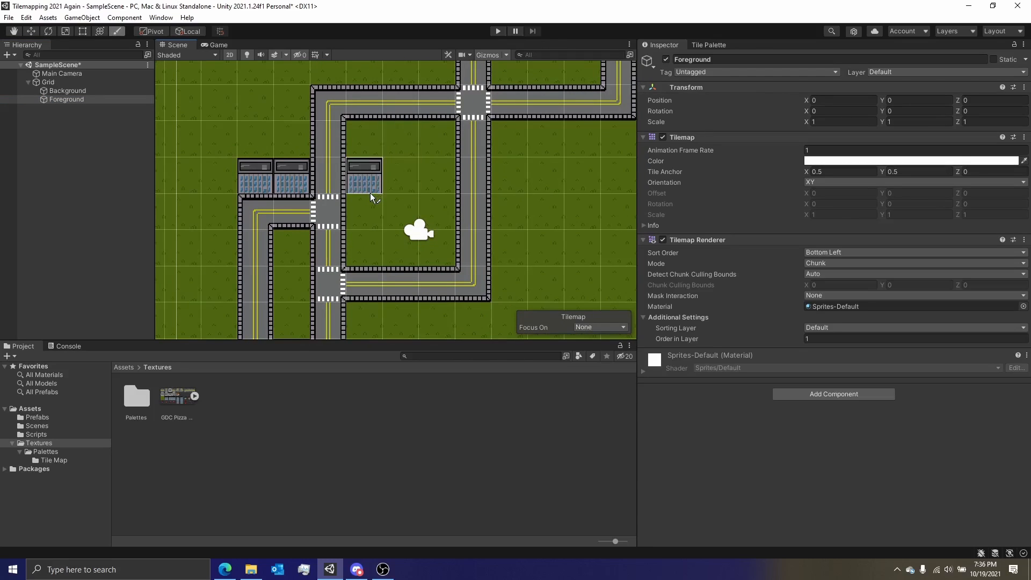
pyautogui.scroll(-2, 370, 192)
pyautogui.moveTo(365, 180)
pyautogui.mouseDown(button='middle')
pyautogui.moveTo(372, 202)
pyautogui.moveTo(414, 230)
pyautogui.mouseUp(button='middle')
pyautogui.scroll(-3, 400, 211)
pyautogui.scroll(2, 421, 202)
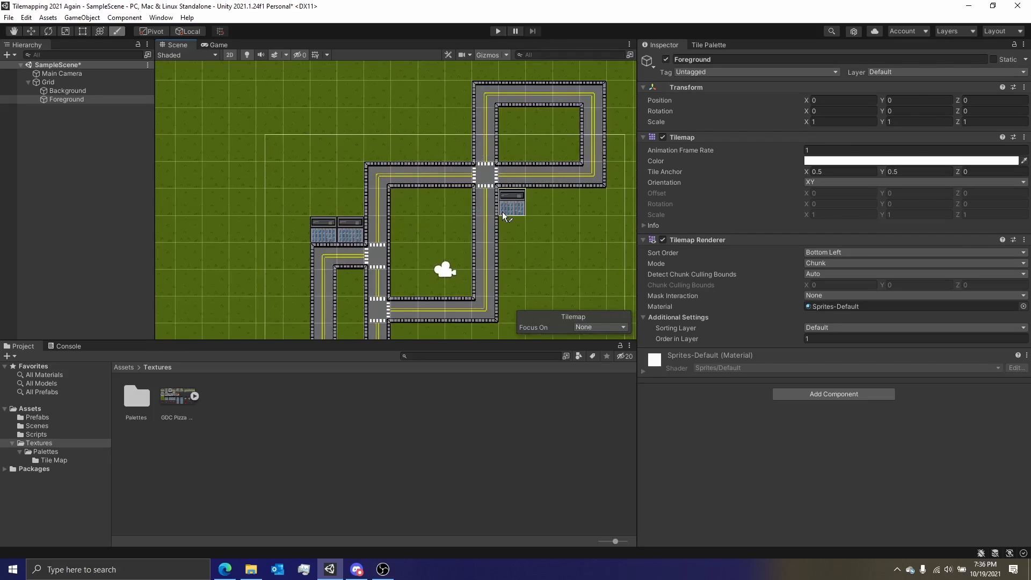
pyautogui.moveTo(501, 211); pyautogui.dragTo(469, 164, button='middle')
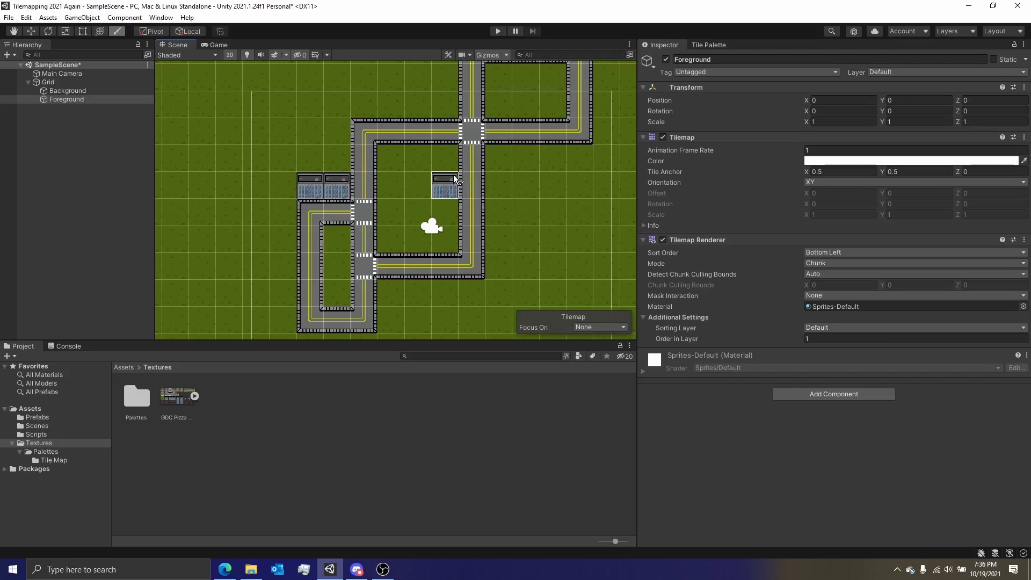
pyautogui.scroll(2, 422, 193)
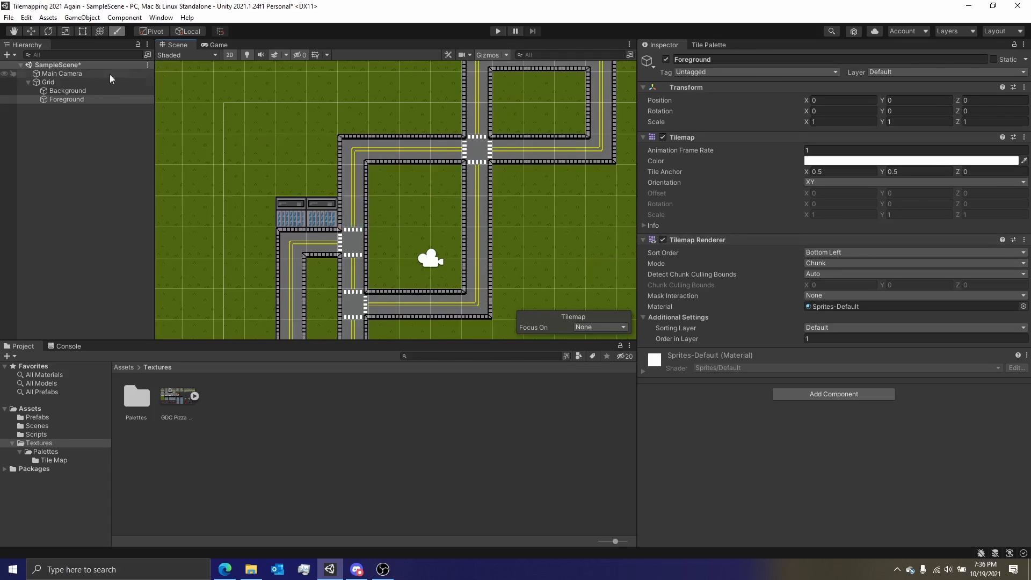
# Pick the wide building from the tile palette and paint two of them side by side above the central block's top road
pyautogui.click(714, 44)
pyautogui.scroll(4, 799, 249)
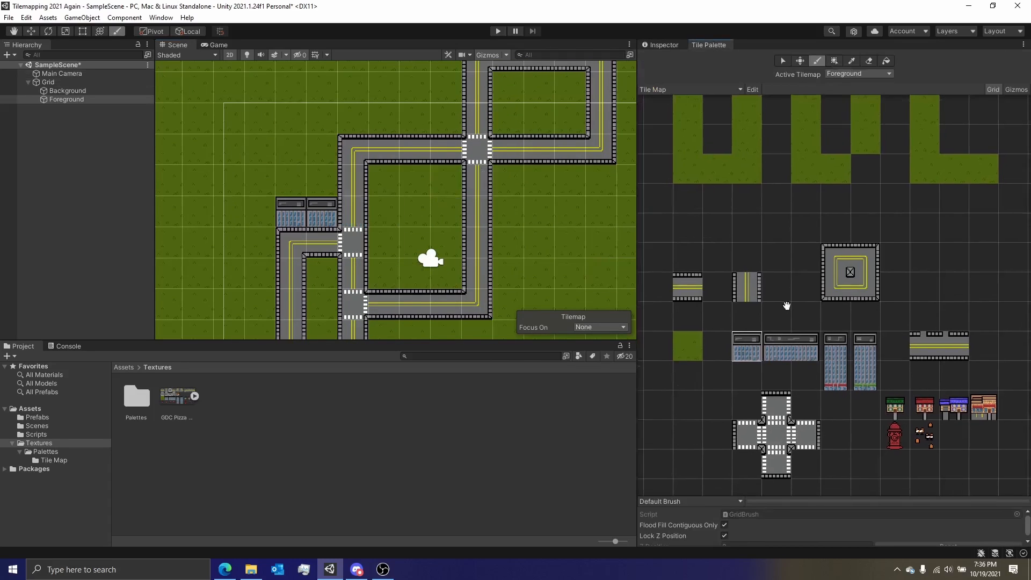
pyautogui.click(791, 292)
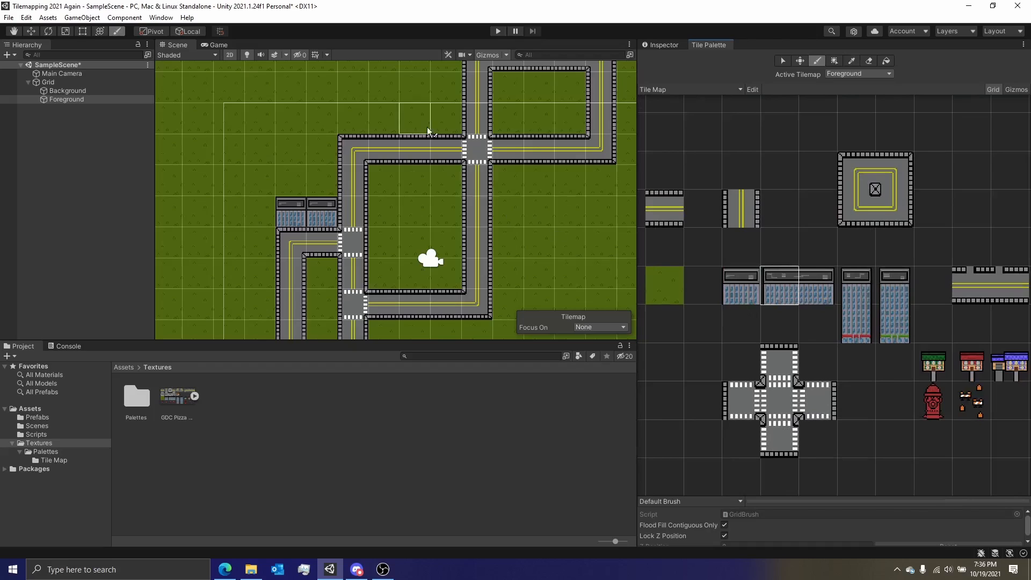
pyautogui.click(816, 288)
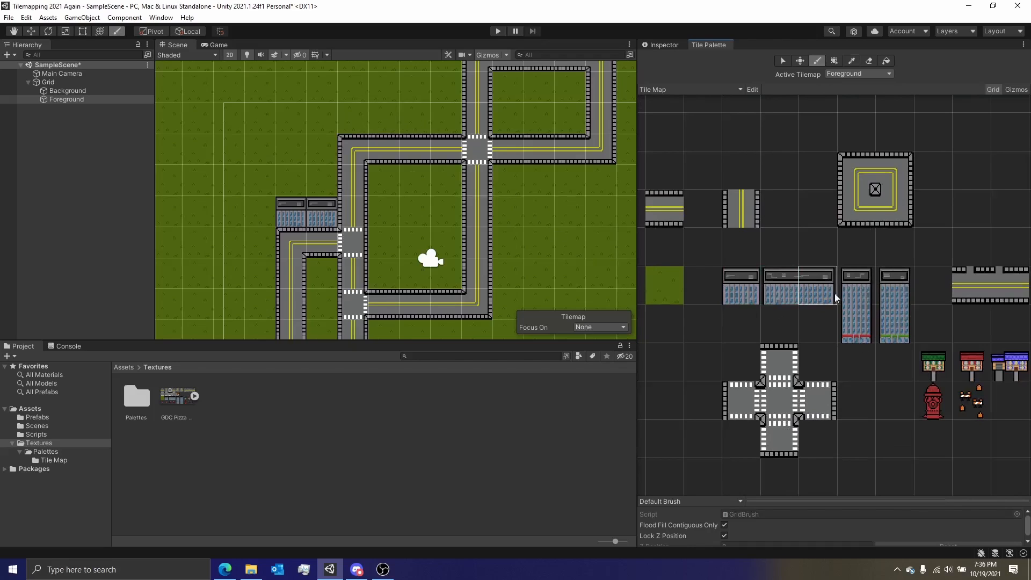
pyautogui.click(397, 127)
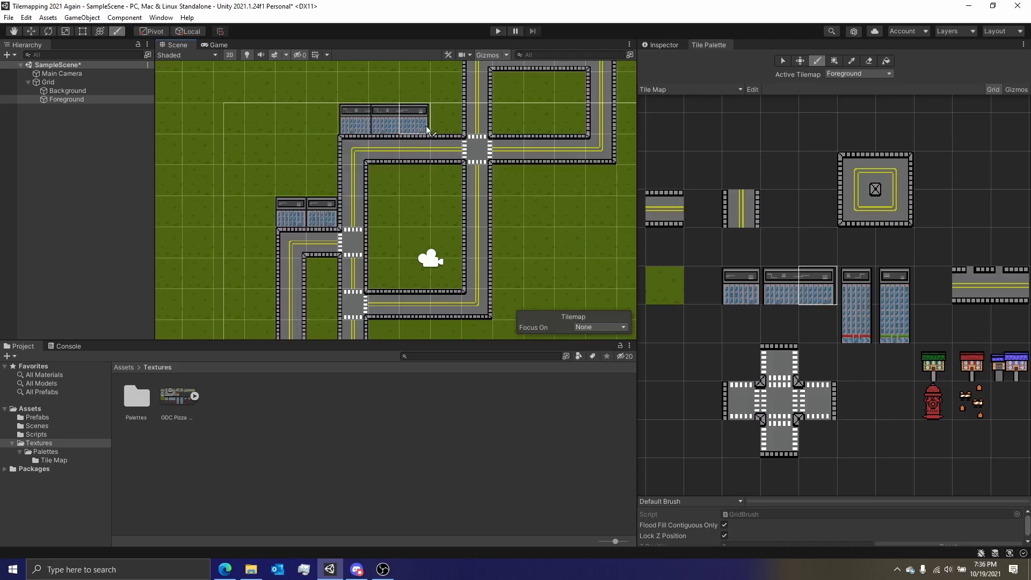
pyautogui.click(447, 128)
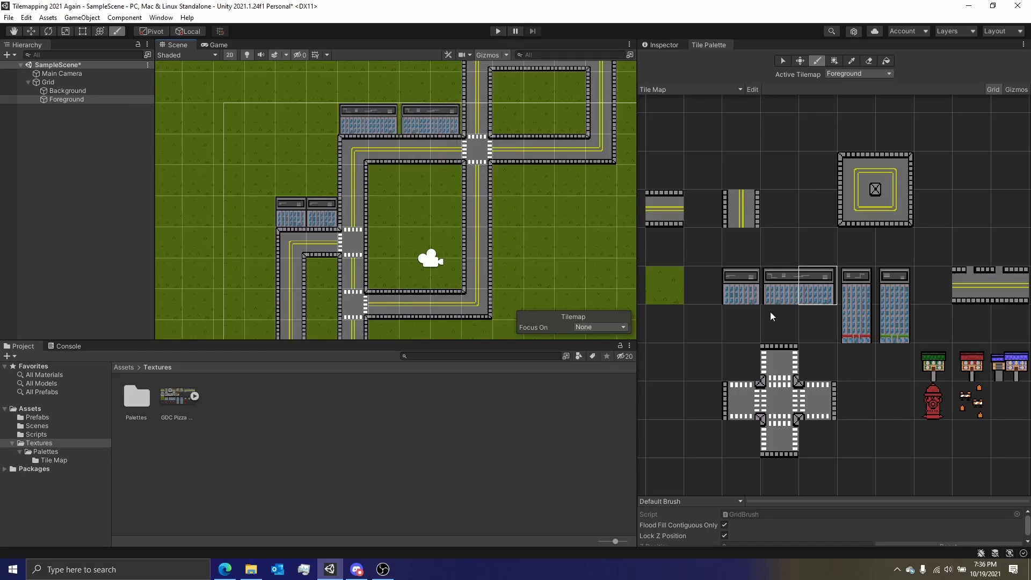
# Pick the tall building with the red base and paint one west of the vertical road, above the two small buildings
pyautogui.press('i')
pyautogui.click(857, 298)
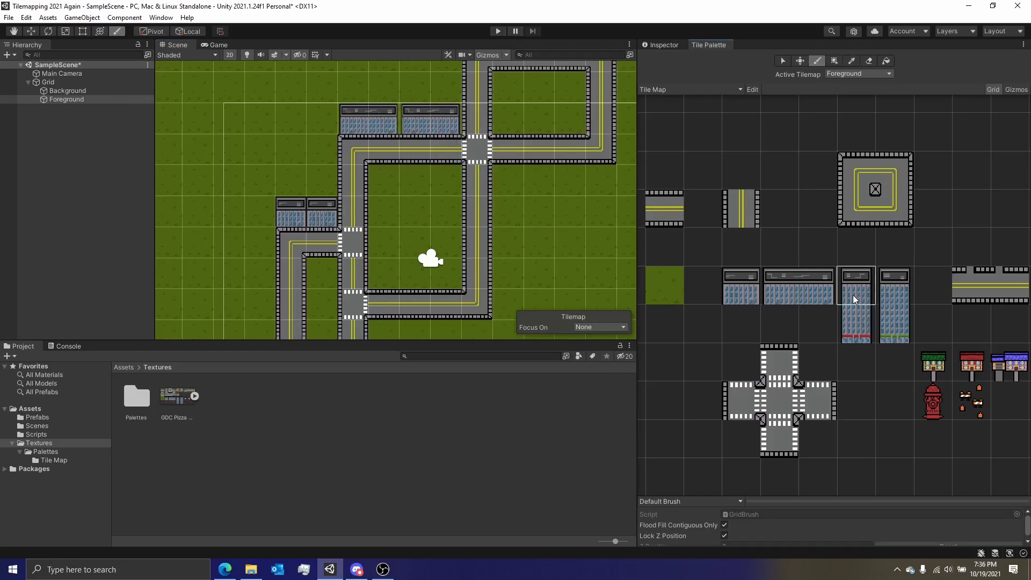
pyautogui.click(315, 155)
# Paint three tall green-based buildings in a column along the west side of the lower-left road loop
pyautogui.moveTo(408, 218); pyautogui.dragTo(387, 155, button='middle')
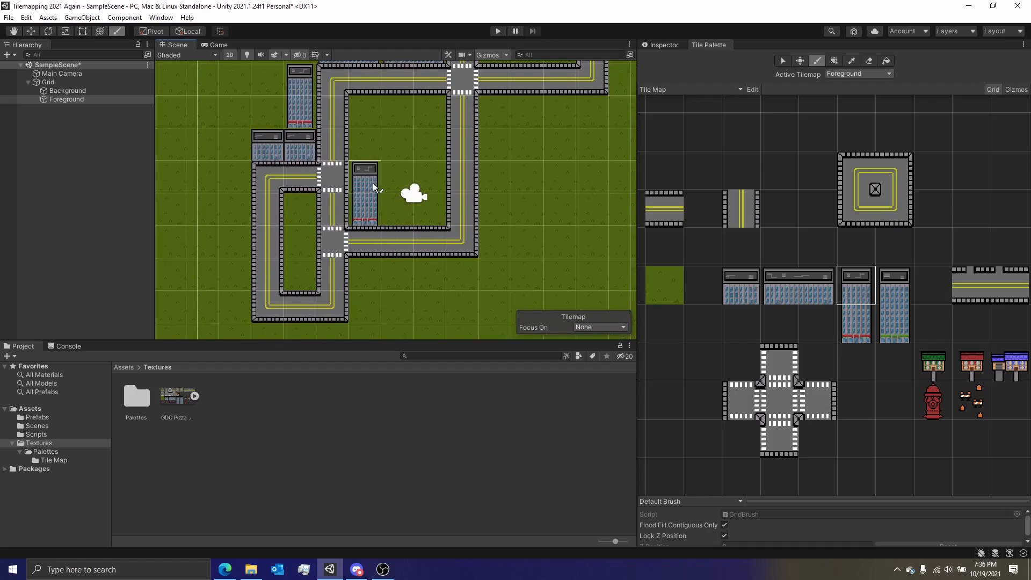
pyautogui.moveTo(421, 248); pyautogui.dragTo(433, 223, button='middle')
pyautogui.click(894, 286)
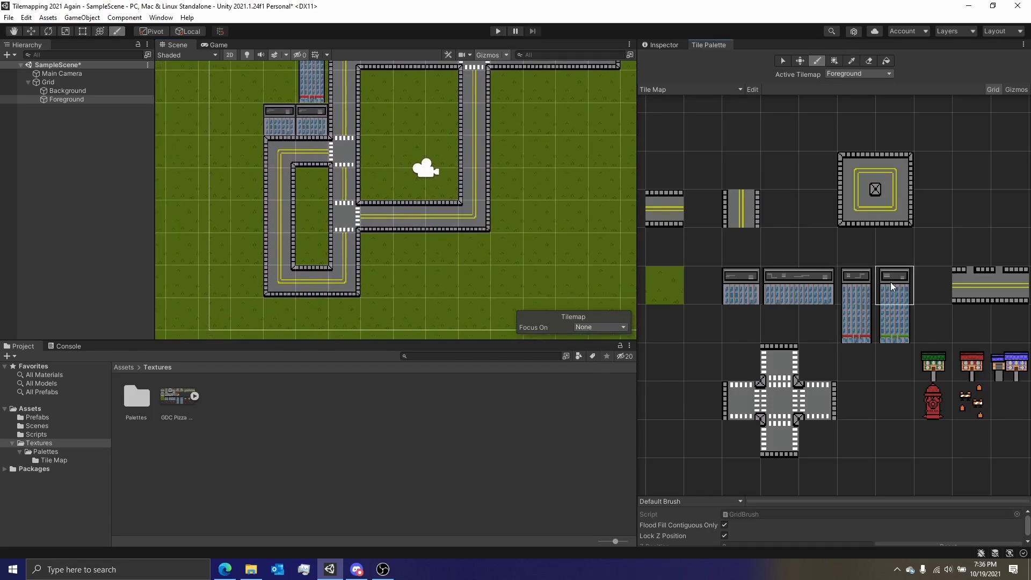
pyautogui.click(249, 137)
pyautogui.click(249, 202)
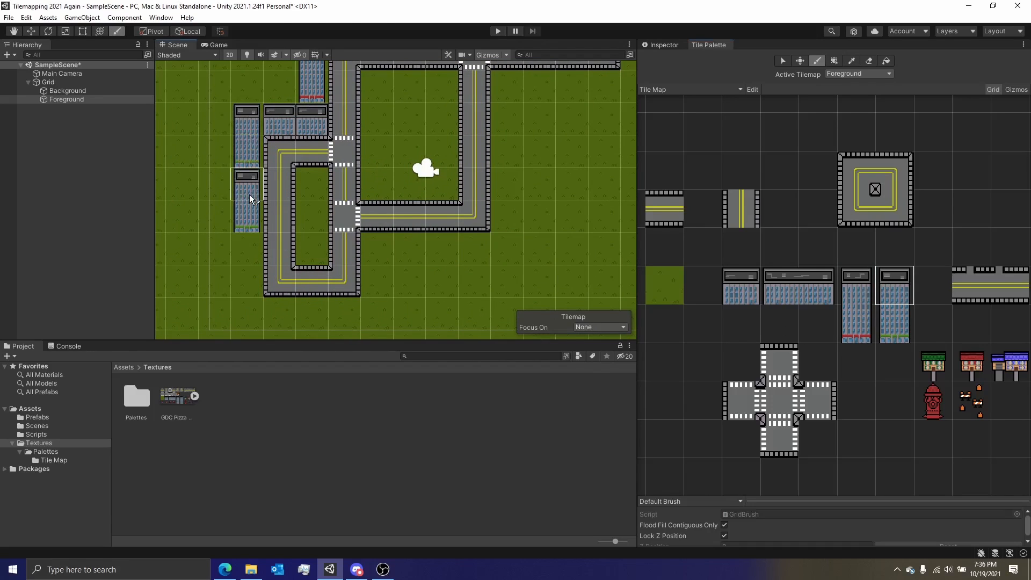
pyautogui.click(250, 258)
# Paint a tall red-based building east of the lower-left loop and two wide buildings beside it, below the central block's bottom road
pyautogui.moveTo(376, 259); pyautogui.dragTo(376, 212, button='middle')
pyautogui.click(855, 285)
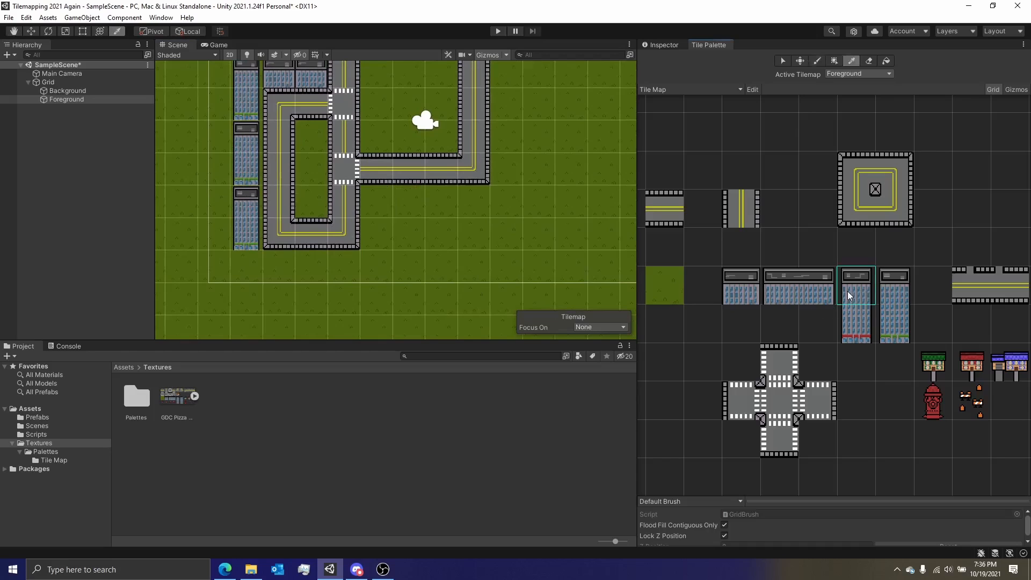
pyautogui.click(379, 212)
pyautogui.click(788, 297)
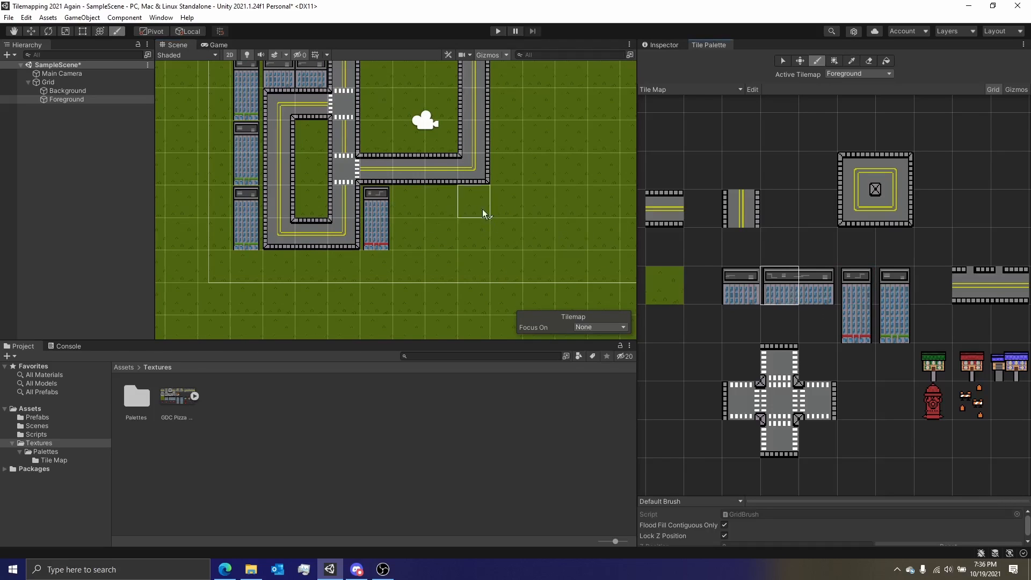
pyautogui.moveTo(773, 276); pyautogui.dragTo(824, 283)
pyautogui.click(441, 207)
pyautogui.click(500, 211)
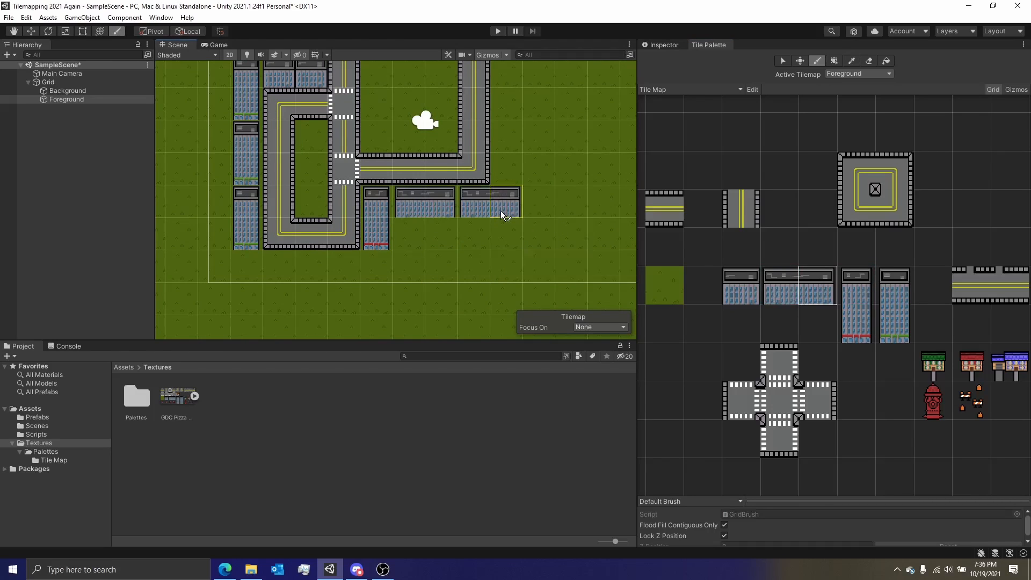
# Paint two small buildings along the east side of the central block and a wide building just southeast of the crossroads
pyautogui.click(741, 285)
pyautogui.click(505, 169)
pyautogui.moveTo(516, 106); pyautogui.dragTo(485, 263, button='middle')
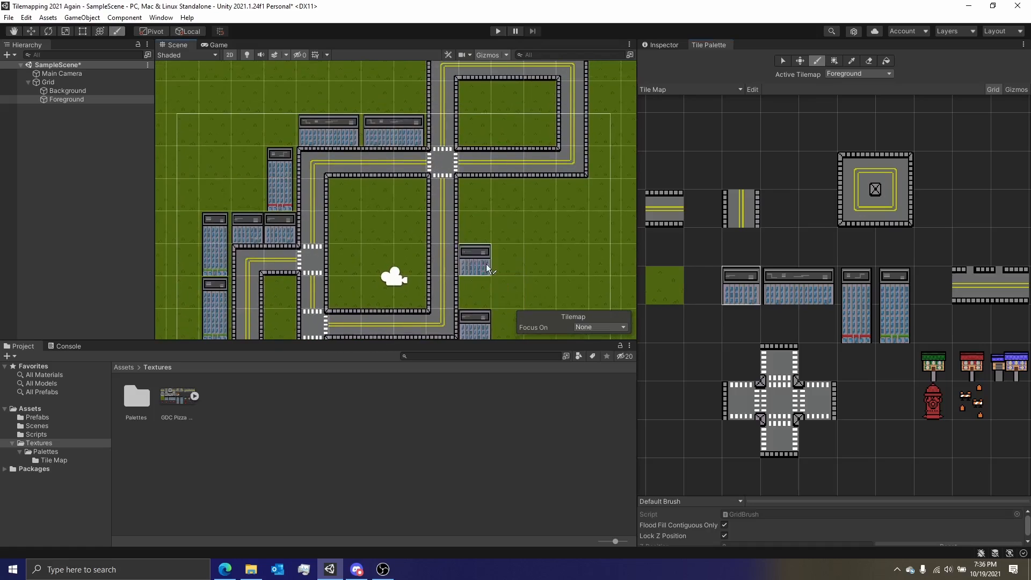
pyautogui.click(810, 284)
pyautogui.click(507, 194)
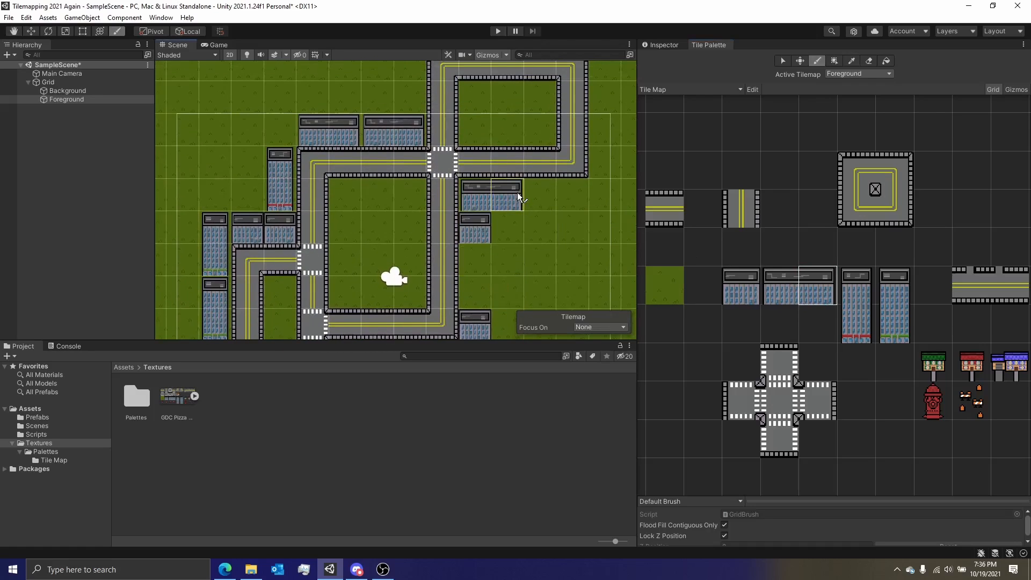
# Paint one wide building outside the upper-right loop's southeast corner and two wide buildings inside that loop
pyautogui.moveTo(592, 194); pyautogui.dragTo(472, 288, button='middle')
pyautogui.click(511, 257)
pyautogui.click(417, 214)
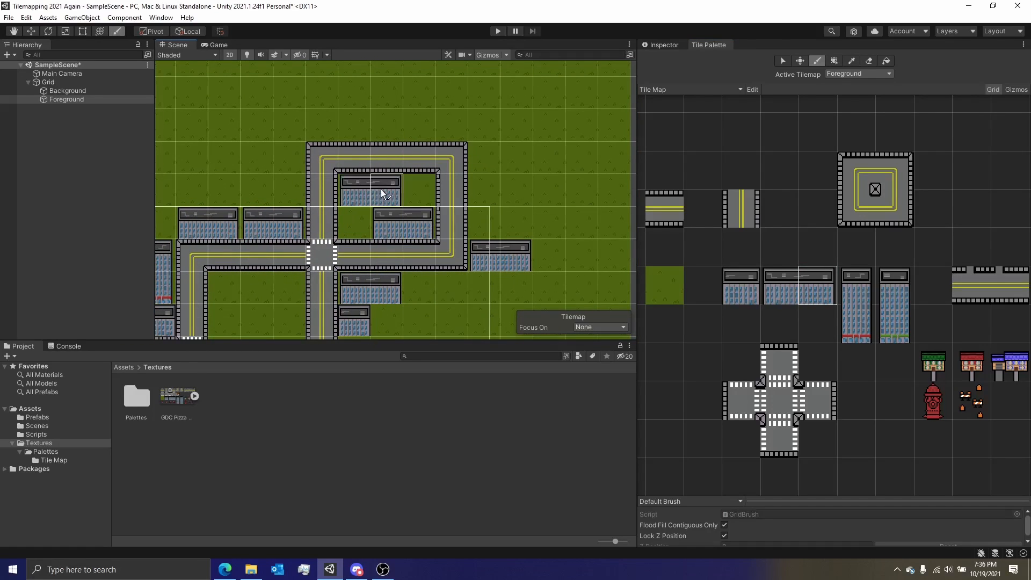
pyautogui.click(385, 193)
# Paint a wide building above the upper-right loop's northwest corner and another west of the loop, above the existing row
pyautogui.moveTo(445, 215); pyautogui.dragTo(499, 218, button='middle')
pyautogui.click(404, 136)
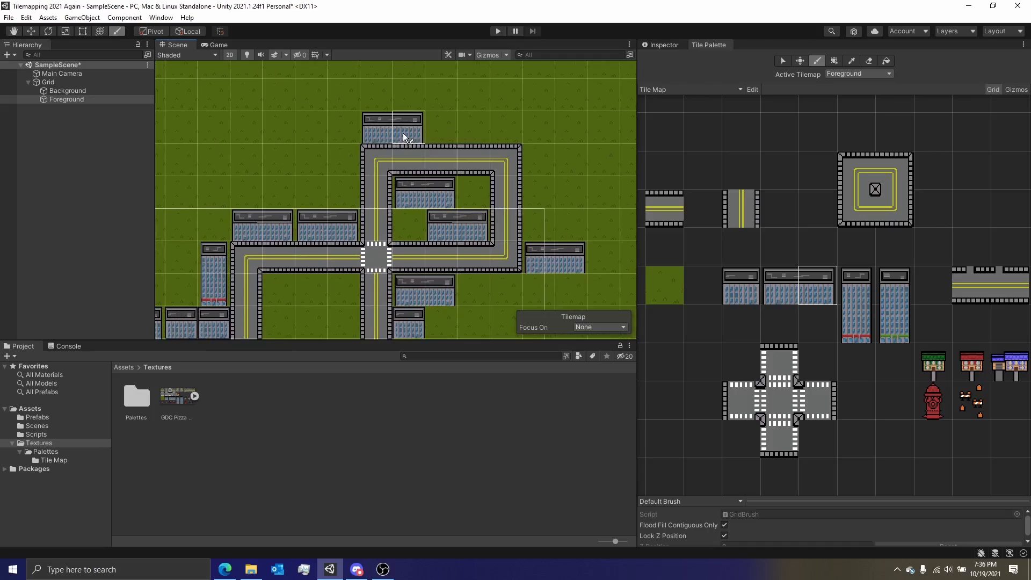
pyautogui.click(354, 185)
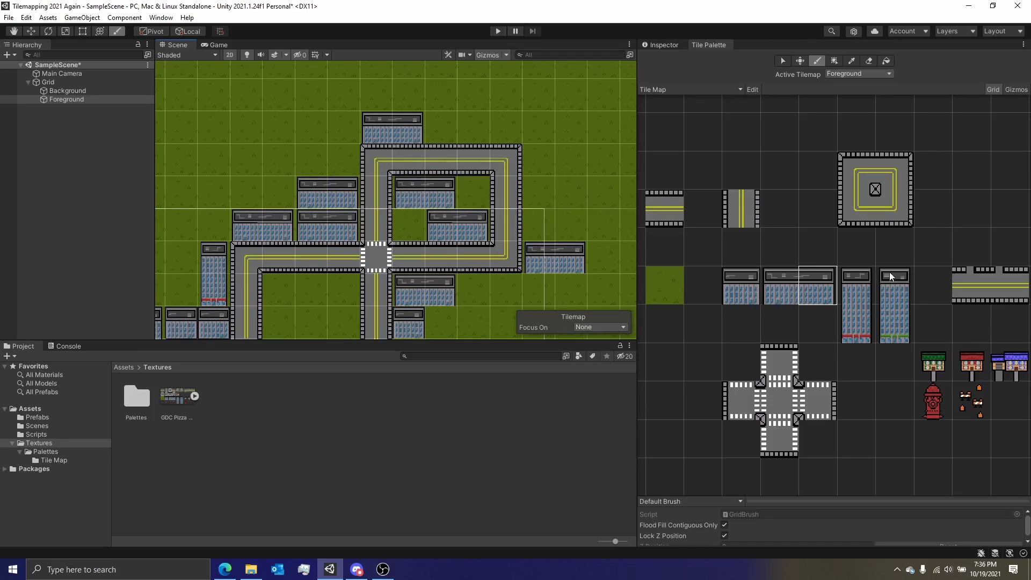
# Paint three tall green-based buildings around the upper-right loop: one at its northwest corner and two spaced apart above its top road
pyautogui.click(859, 325)
pyautogui.click(881, 292)
pyautogui.click(348, 137)
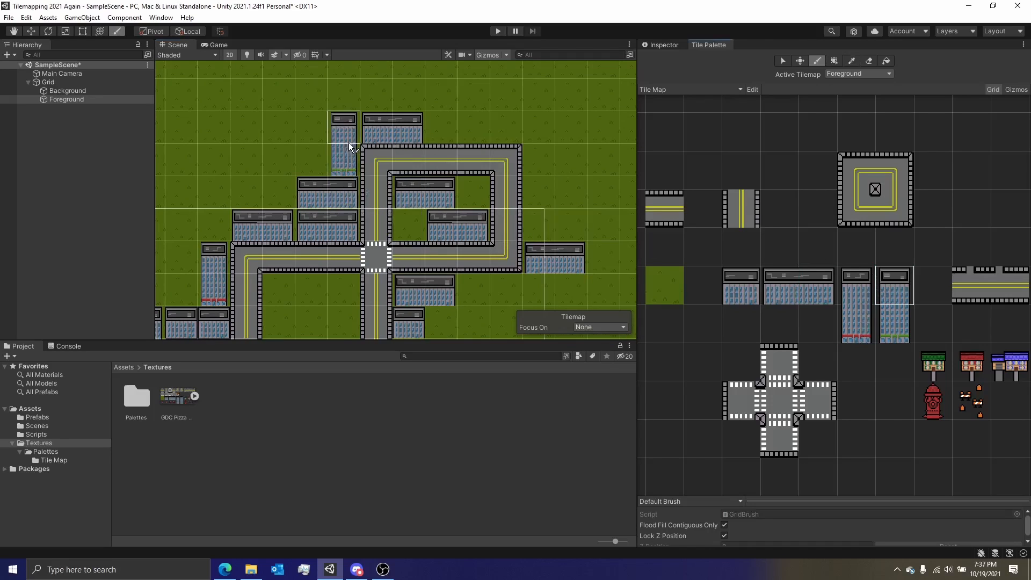
pyautogui.click(447, 100)
pyautogui.click(509, 100)
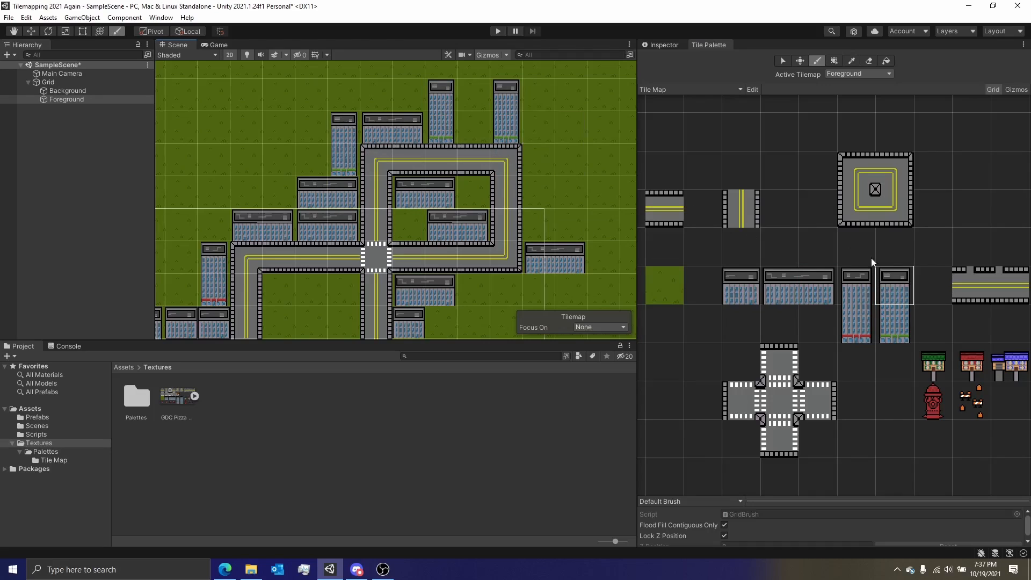
# Paint a tall red-based building between the two green-based ones above the loop and two more down the loop's east side
pyautogui.click(859, 281)
pyautogui.click(473, 101)
pyautogui.click(544, 130)
pyautogui.click(543, 193)
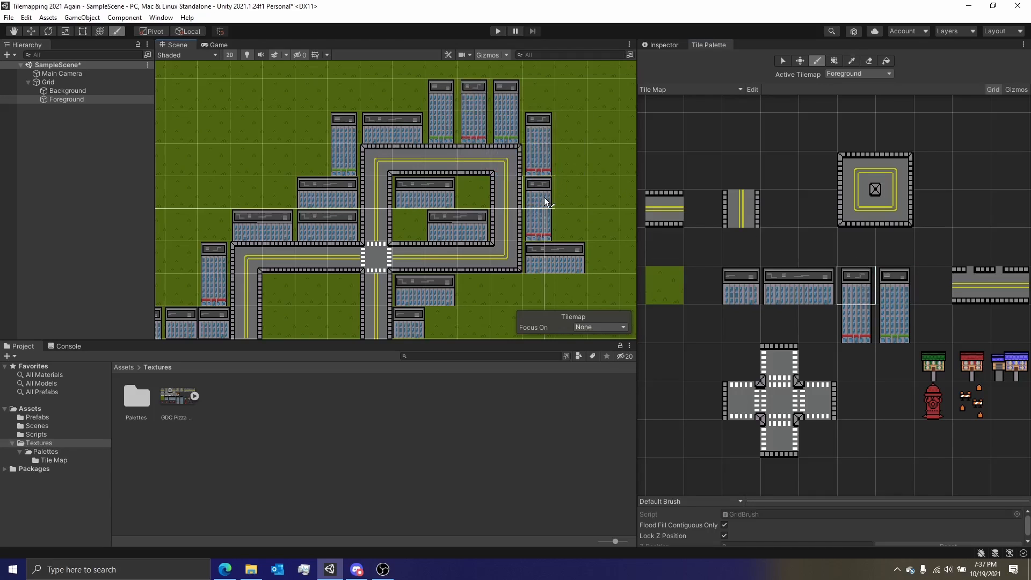
# Paint a red-based and a green-based tall building under the upper-right loop, plus a green-based one beside the central block's east road
pyautogui.moveTo(543, 197); pyautogui.dragTo(537, 79, button='middle')
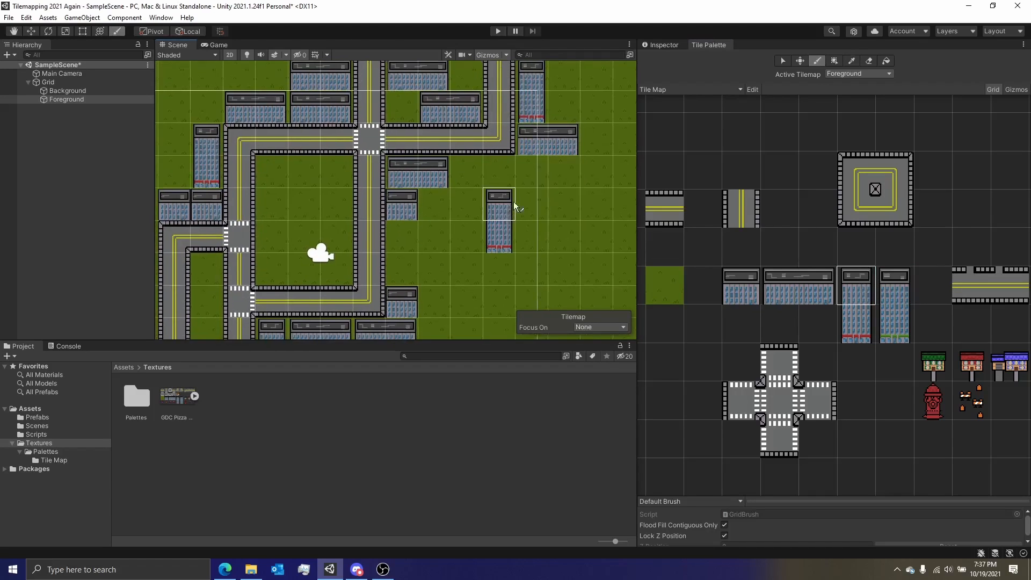
pyautogui.click(493, 180)
pyautogui.click(894, 285)
pyautogui.click(466, 177)
pyautogui.moveTo(403, 243); pyautogui.dragTo(403, 216, button='middle')
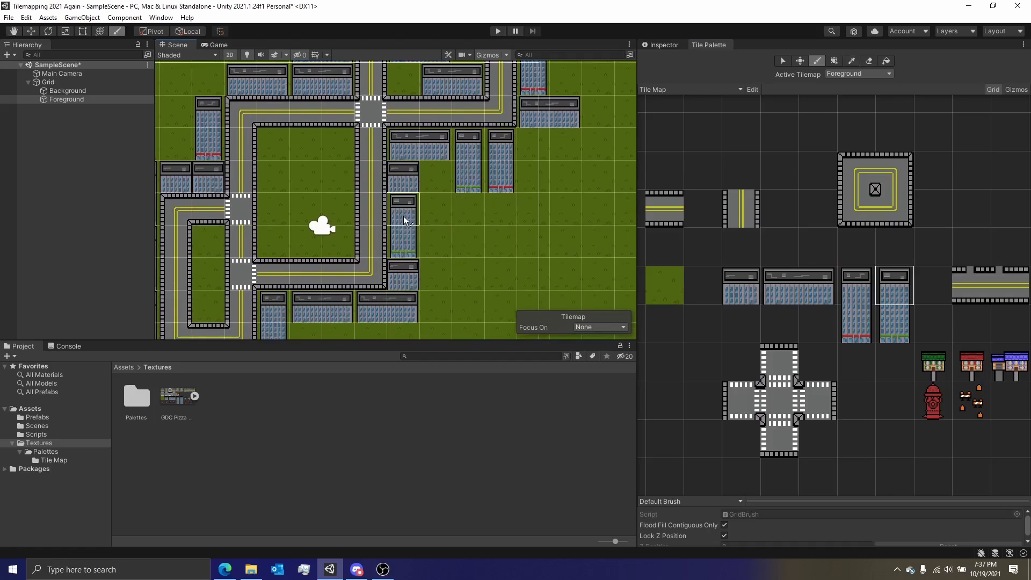
# Paint a tall red-based building near the central block's southeast corner and two more below the lower-left loop with a gap between them
pyautogui.moveTo(454, 257); pyautogui.dragTo(493, 159, button='middle')
pyautogui.click(858, 292)
pyautogui.click(472, 184)
pyautogui.moveTo(362, 185)
pyautogui.mouseDown(button='middle')
pyautogui.moveTo(424, 198)
pyautogui.moveTo(510, 153)
pyautogui.mouseUp(button='middle')
pyautogui.click(439, 250)
pyautogui.click(374, 249)
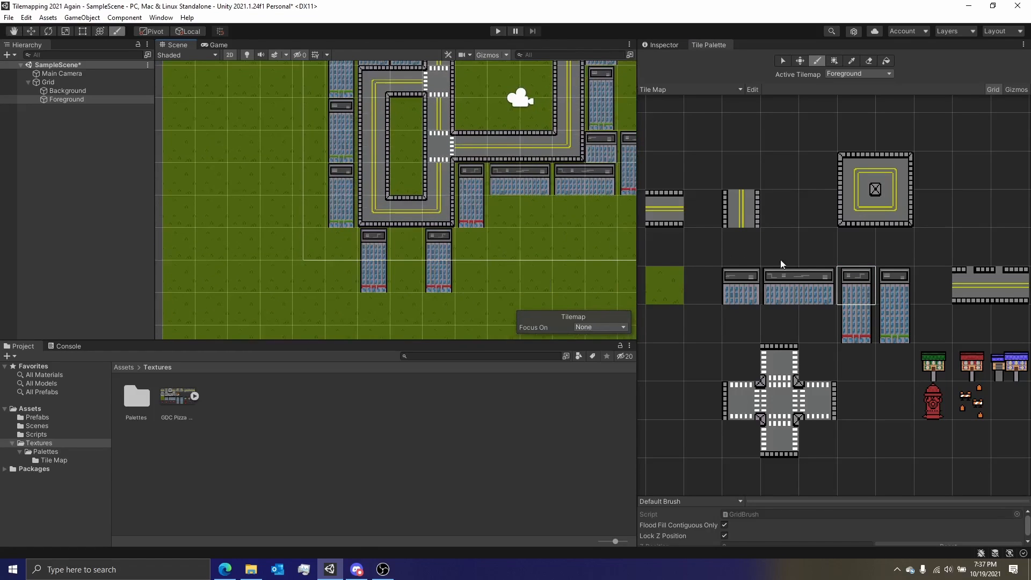
# Paint small buildings between and beside the two tall red-based buildings below the lower-left loop
pyautogui.click(741, 293)
pyautogui.click(405, 245)
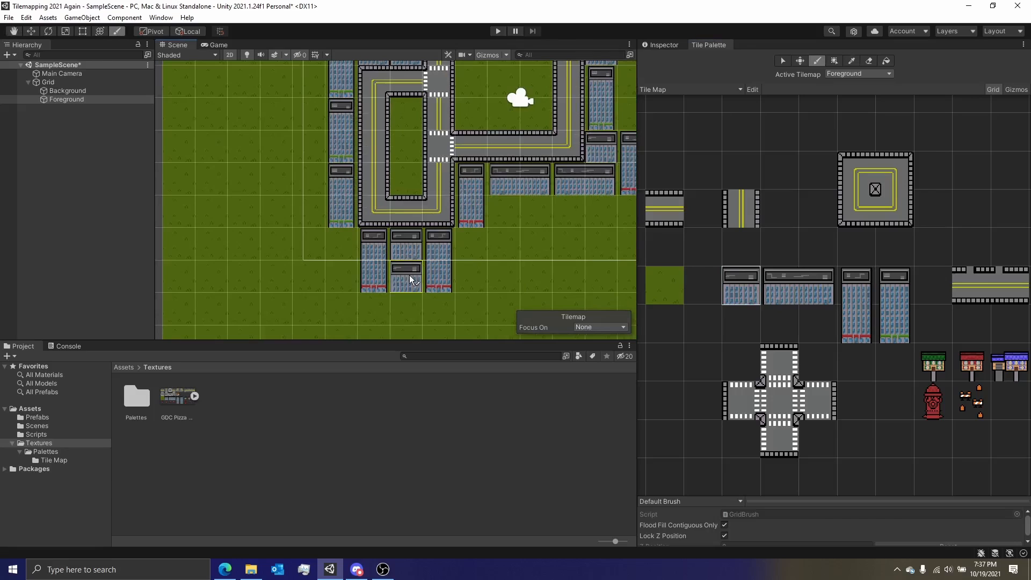
pyautogui.click(341, 244)
# Review the building placement across the whole map, from the lower-left loop to the upper-right loop
pyautogui.moveTo(530, 209); pyautogui.dragTo(434, 289, button='middle')
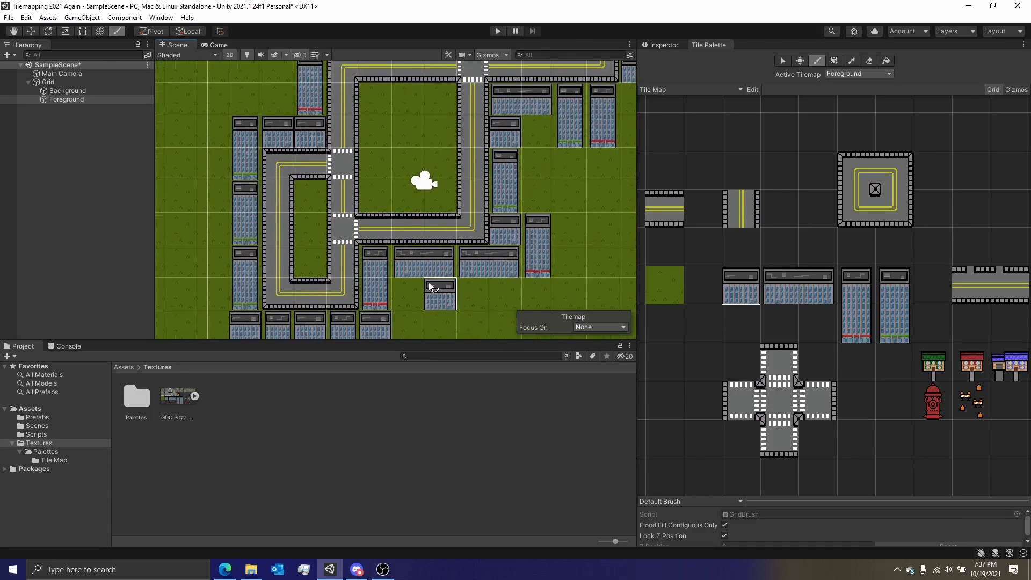
pyautogui.scroll(-6, 431, 285)
pyautogui.scroll(5, 376, 182)
pyautogui.moveTo(366, 164); pyautogui.dragTo(360, 154, button='middle')
pyautogui.scroll(-4, 461, 230)
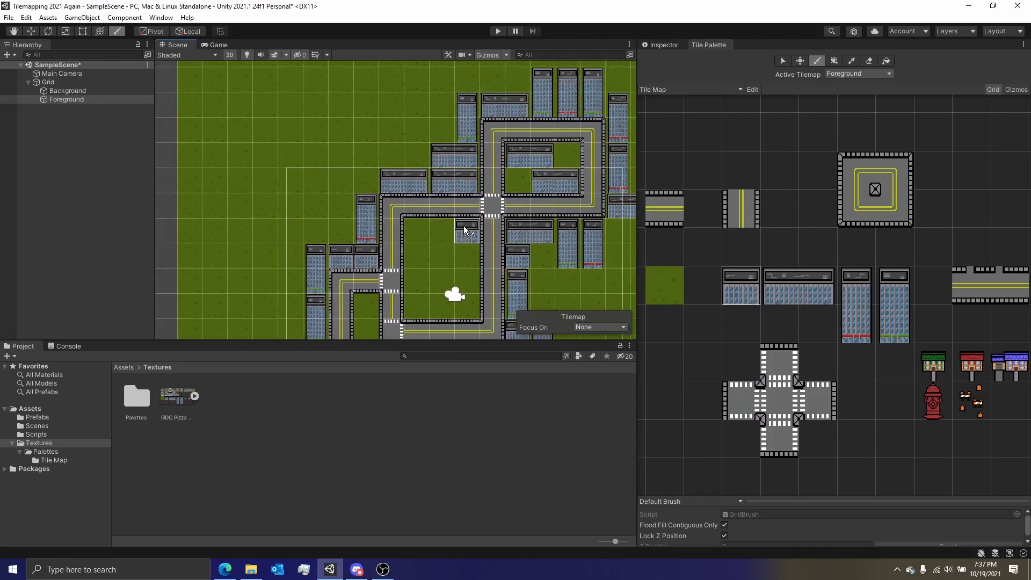
pyautogui.scroll(4, 461, 242)
pyautogui.moveTo(457, 271); pyautogui.dragTo(423, 202, button='middle')
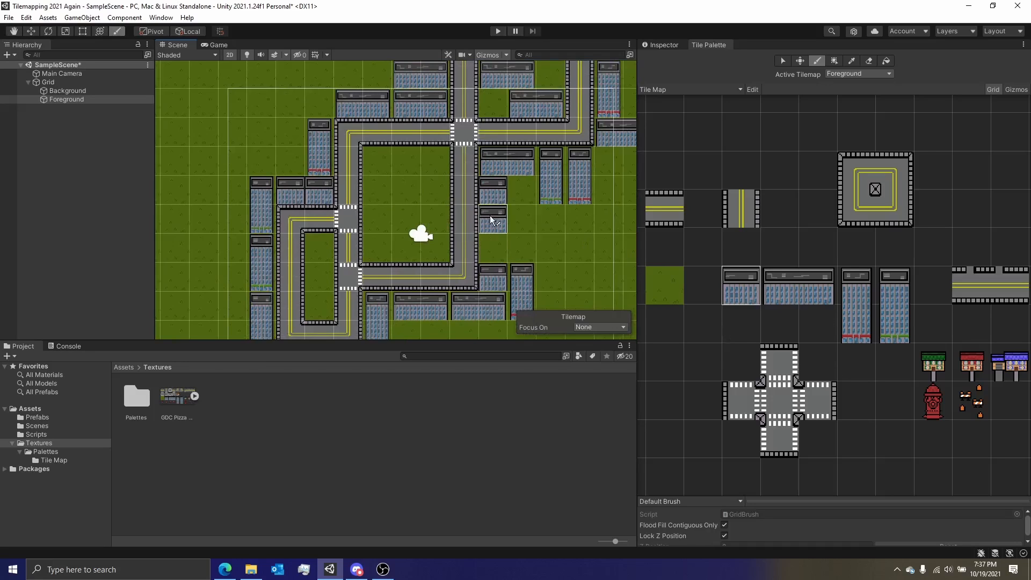
pyautogui.moveTo(473, 168); pyautogui.dragTo(455, 221, button='middle')
pyautogui.scroll(4, 491, 228)
pyautogui.moveTo(520, 165); pyautogui.dragTo(483, 215, button='middle')
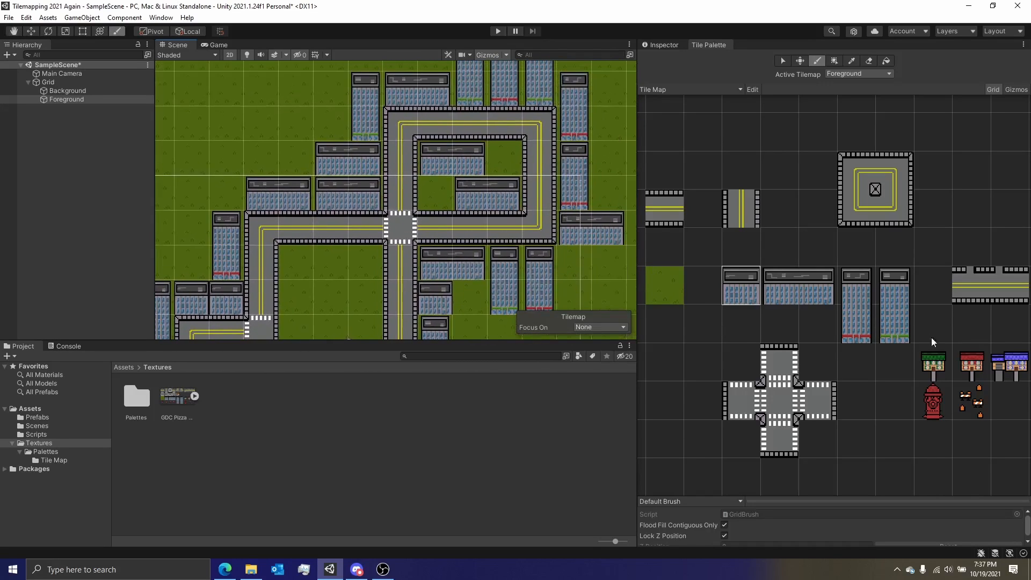
# Paint the orange pizza restaurant inside the upper-right loop, in the empty cell beside the crosswalk intersection
pyautogui.moveTo(955, 313); pyautogui.dragTo(817, 297, button='middle')
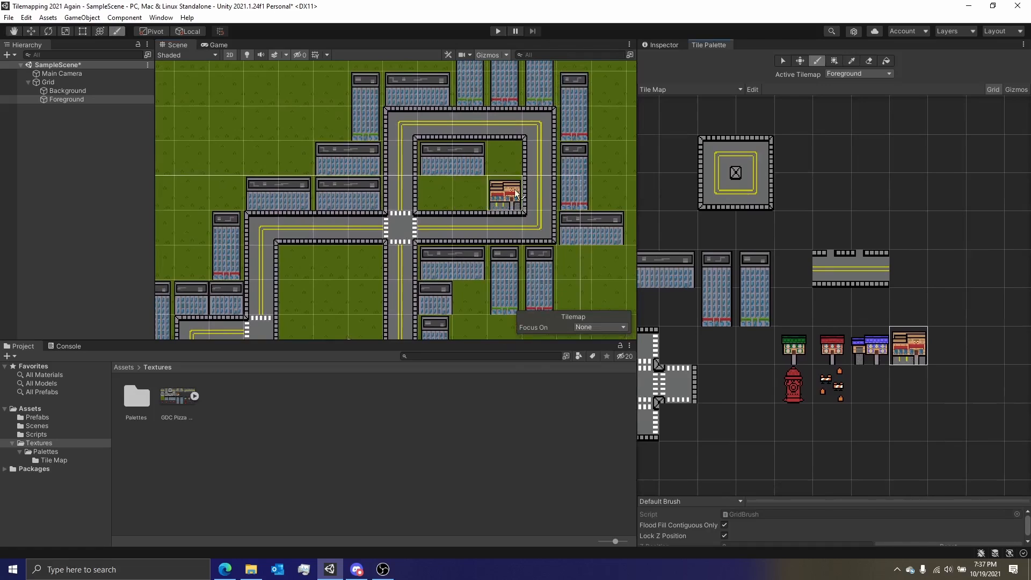
pyautogui.click(437, 207)
pyautogui.scroll(3, 449, 254)
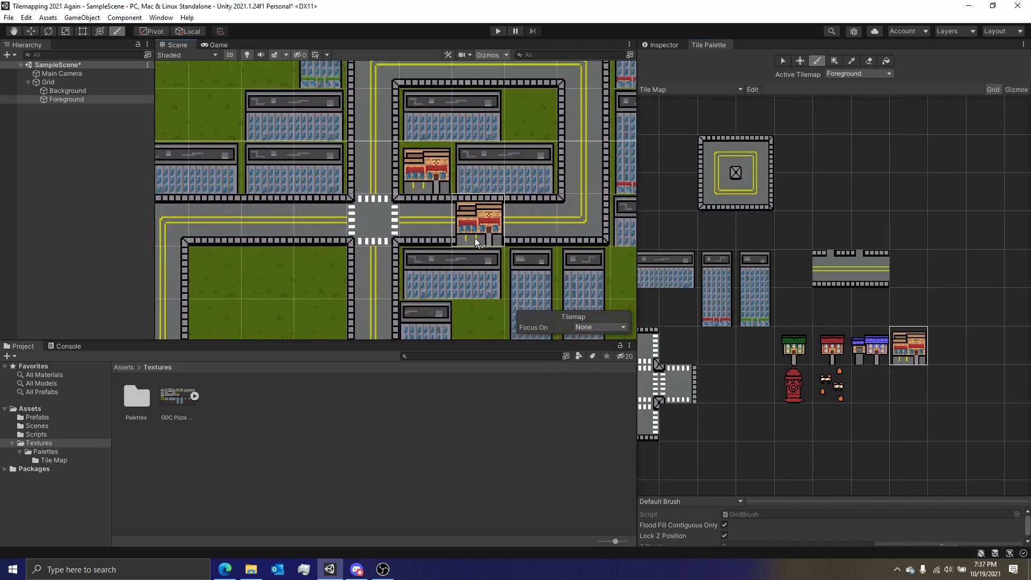
pyautogui.moveTo(450, 216)
pyautogui.mouseDown(button='middle')
pyautogui.moveTo(513, 169)
pyautogui.moveTo(540, 122)
pyautogui.mouseUp(button='middle')
pyautogui.scroll(-2, 513, 168)
pyautogui.click(832, 346)
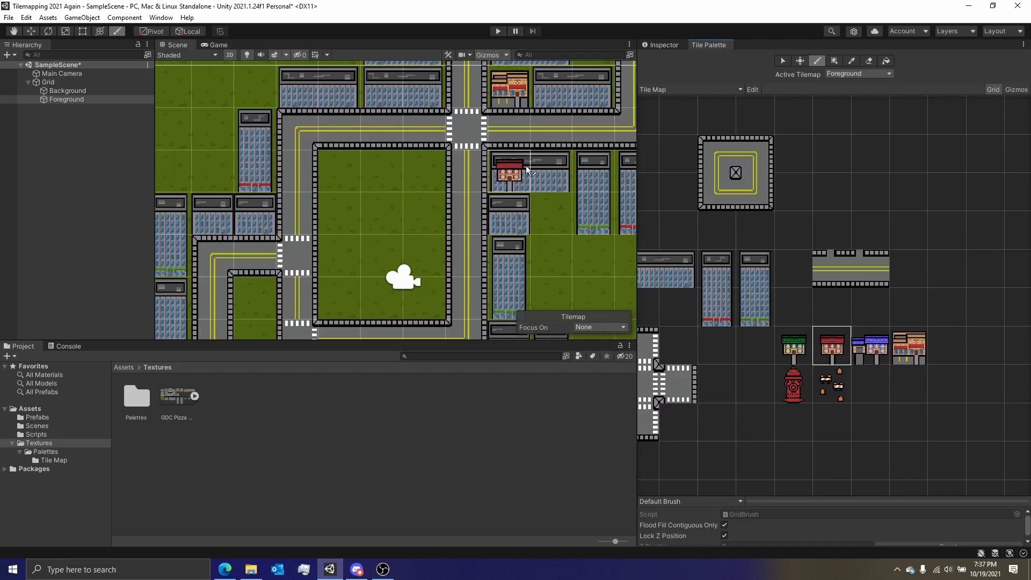
# Replace the road tile directly below the orange restaurant with the road tile that has a driveway opening
pyautogui.moveTo(526, 165); pyautogui.dragTo(509, 229, button='middle')
pyautogui.click(824, 269)
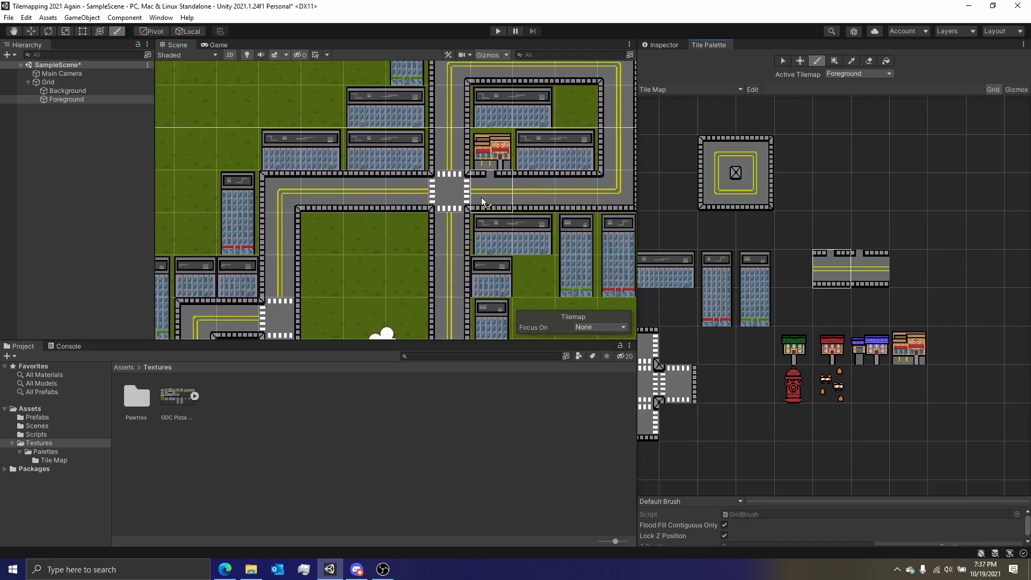
pyautogui.click(876, 270)
pyautogui.moveTo(828, 256); pyautogui.dragTo(862, 282)
pyautogui.click(565, 214)
pyautogui.scroll(6, 565, 214)
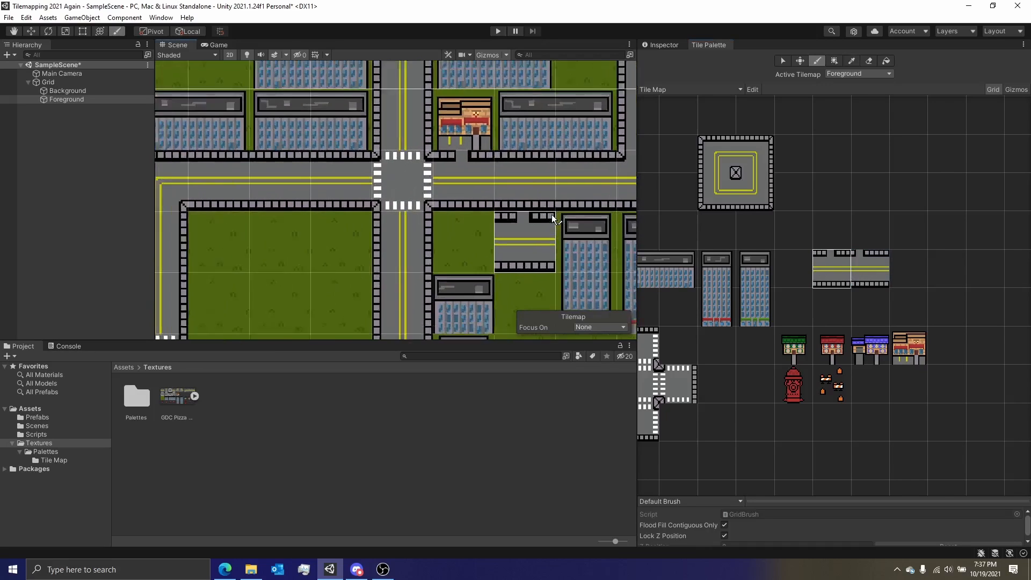
pyautogui.scroll(-5, 569, 218)
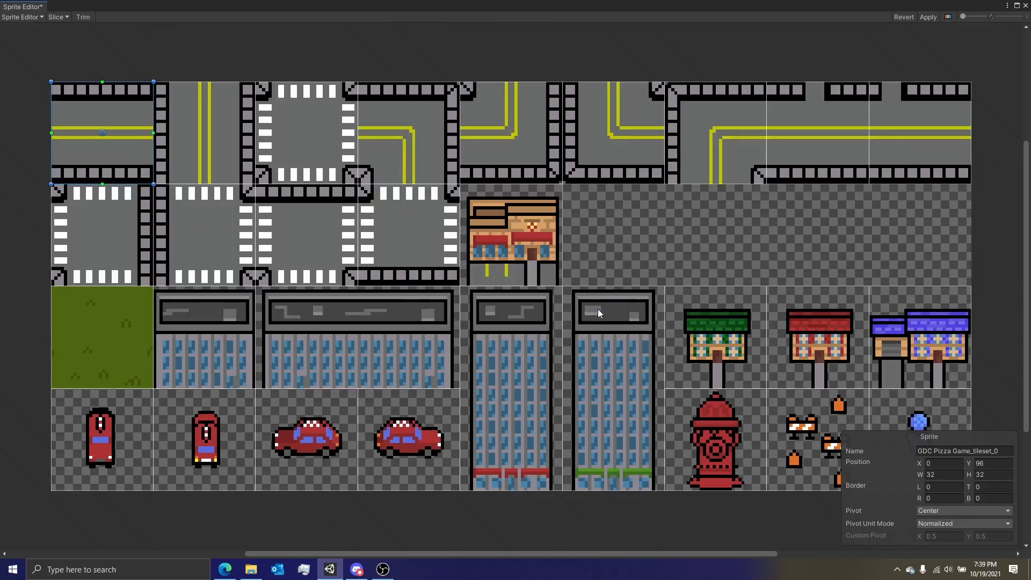
# Close the Sprite Editor and discard the unapplied sprite changes
pyautogui.click(386, 370)
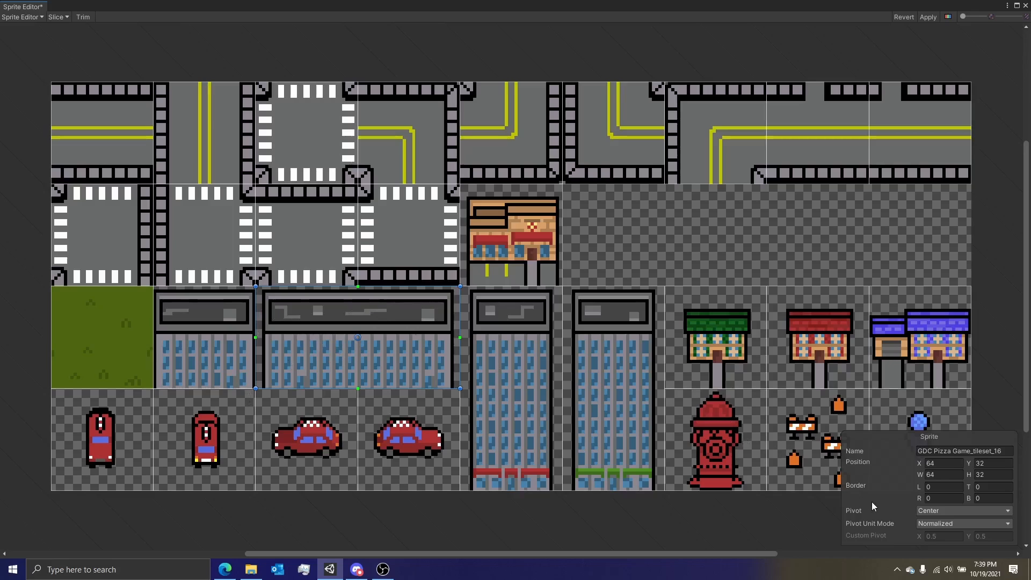
pyautogui.click(1025, 5)
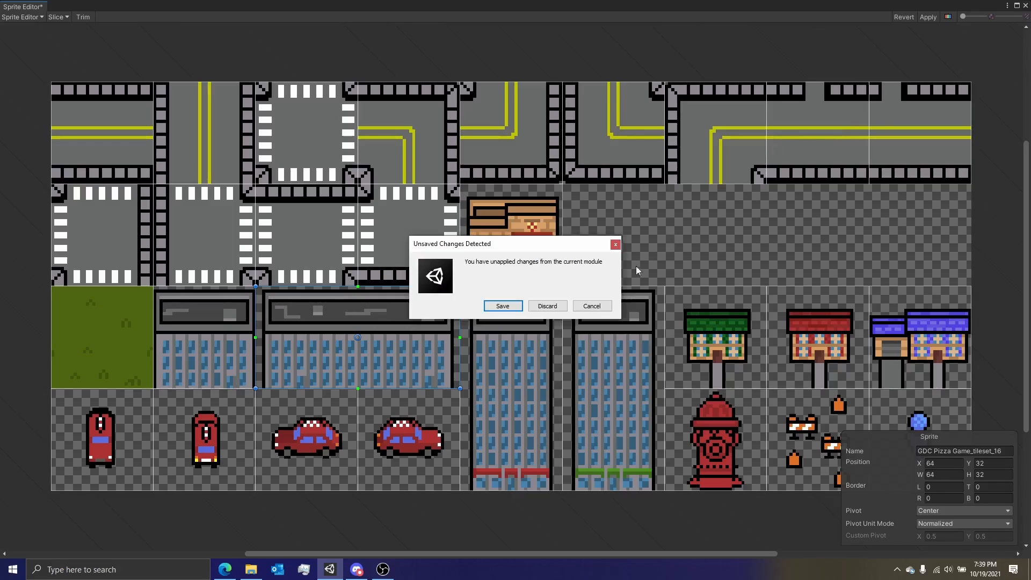
pyautogui.click(547, 306)
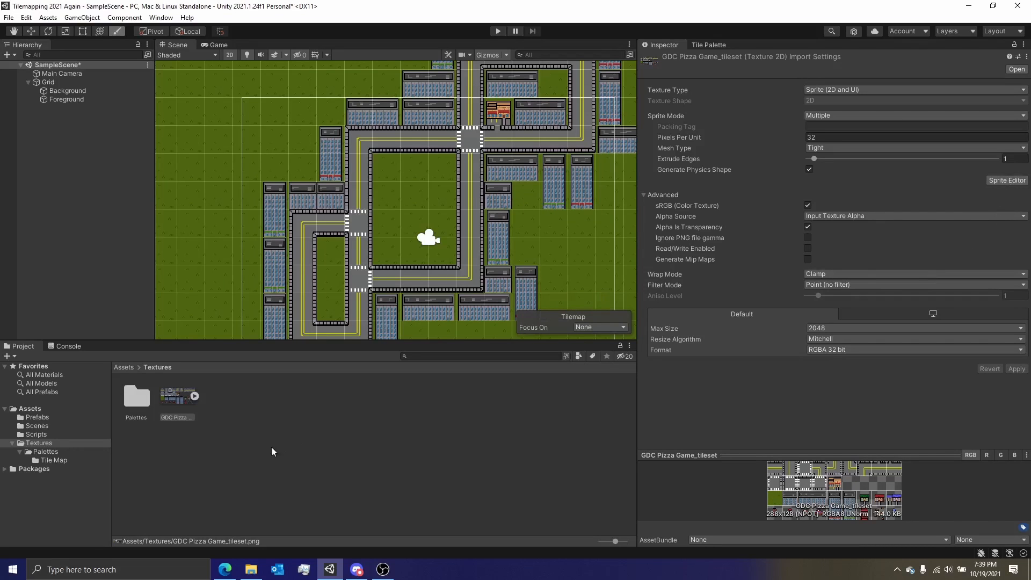
# Reopen the GDC Pizza Game_tileset texture in the Sprite Editor and set the wide building sprite's pivot to Custom
pyautogui.click(187, 410)
pyautogui.click(999, 181)
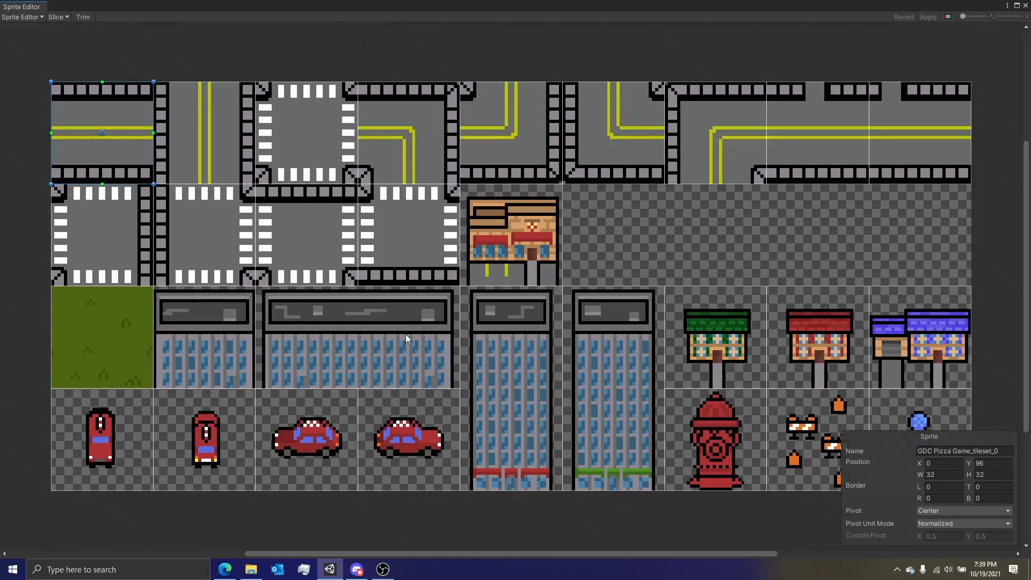
pyautogui.click(353, 344)
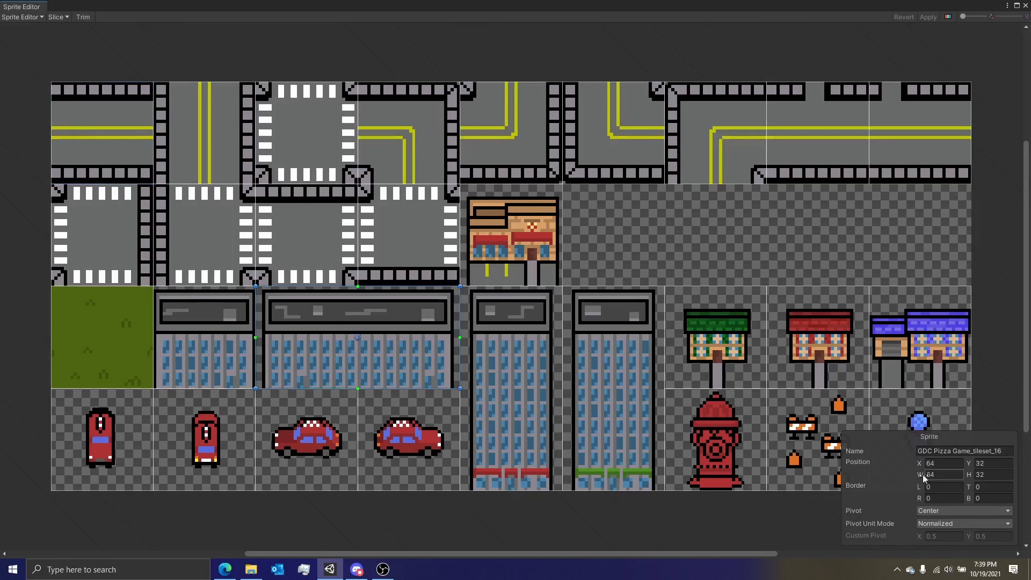
pyautogui.click(931, 511)
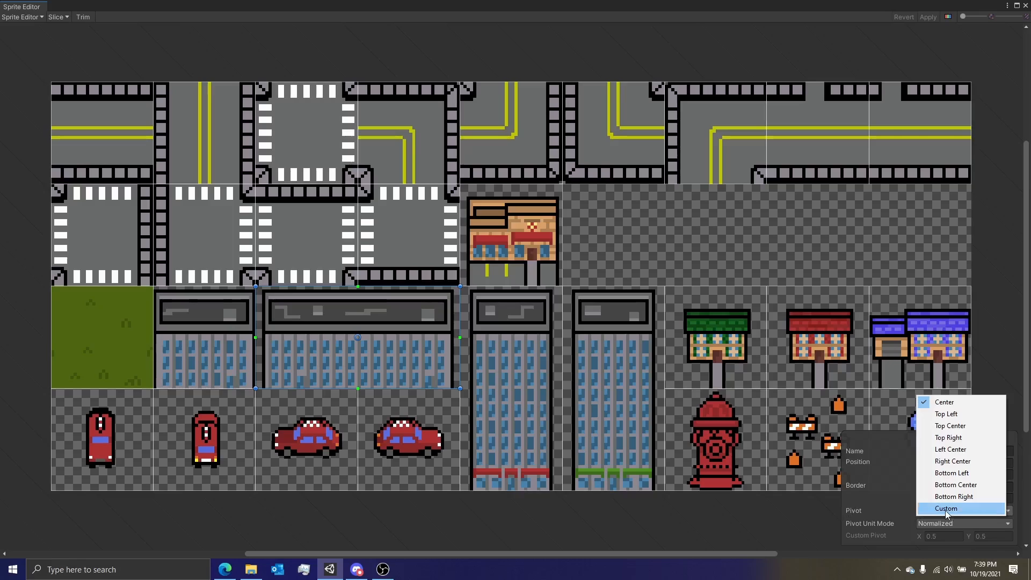
pyautogui.click(847, 509)
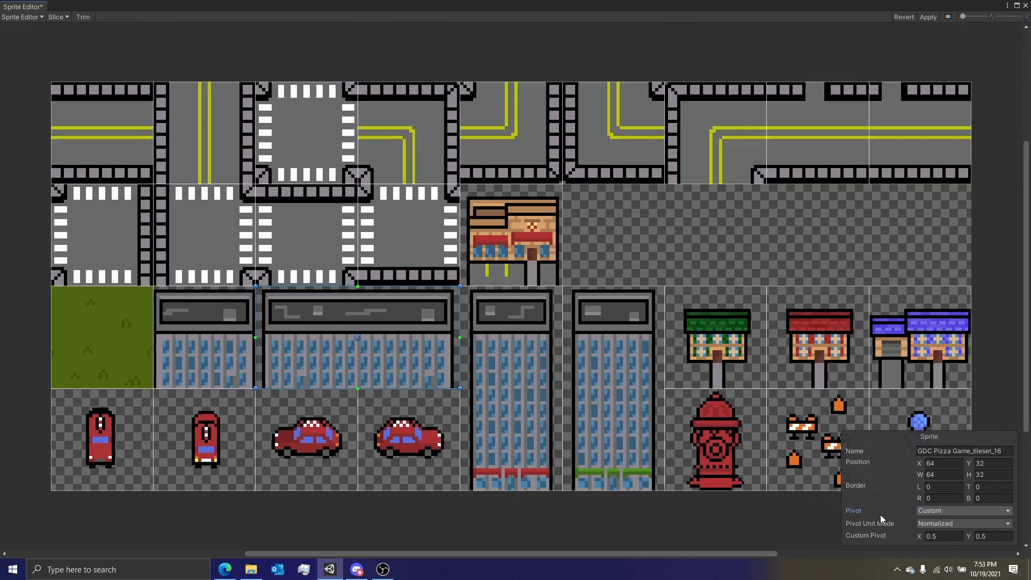
pyautogui.click(925, 511)
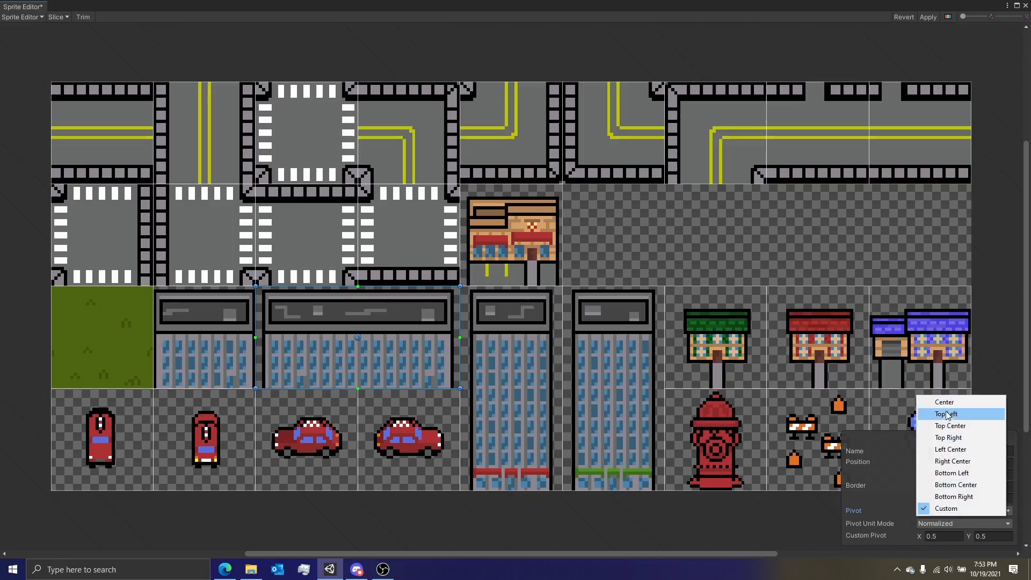
pyautogui.click(956, 509)
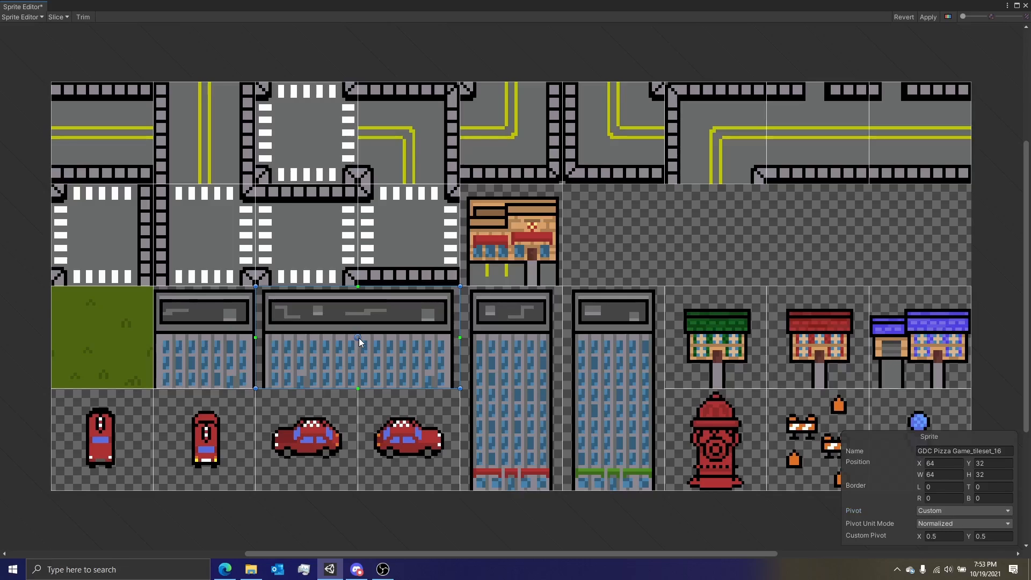
# Move the wide building sprite's pivot to the centre of its first cell, with custom pivot X 0.25 and Y 0.5
pyautogui.moveTo(359, 338); pyautogui.dragTo(308, 337)
pyautogui.click(954, 537)
pyautogui.write('0.25')
pyautogui.press('Tab')
pyautogui.write('0.5')
# Check the available pivot options for the wide building sprite and revert its unapplied pivot changes
pyautogui.click(948, 515)
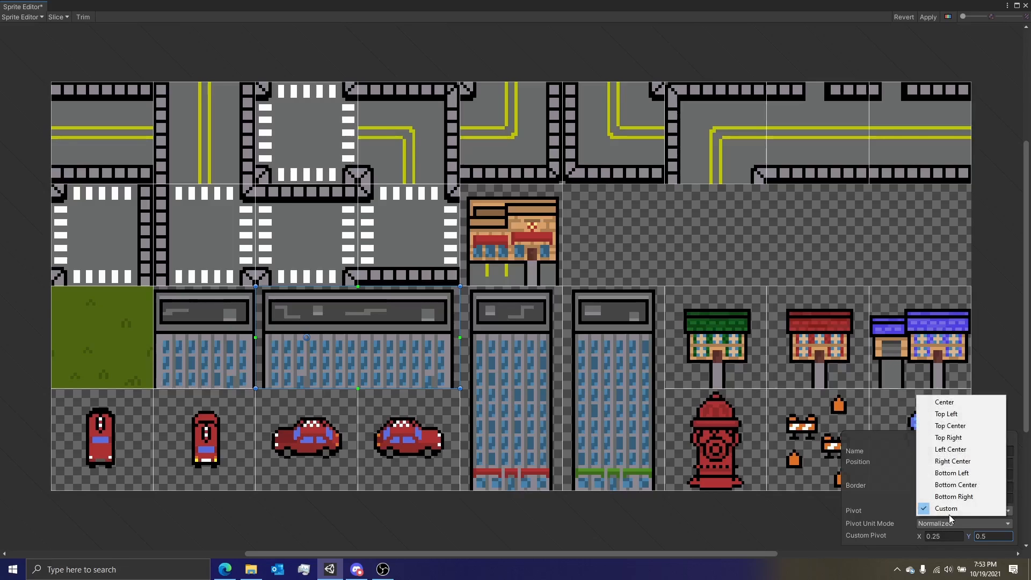
pyautogui.click(1014, 520)
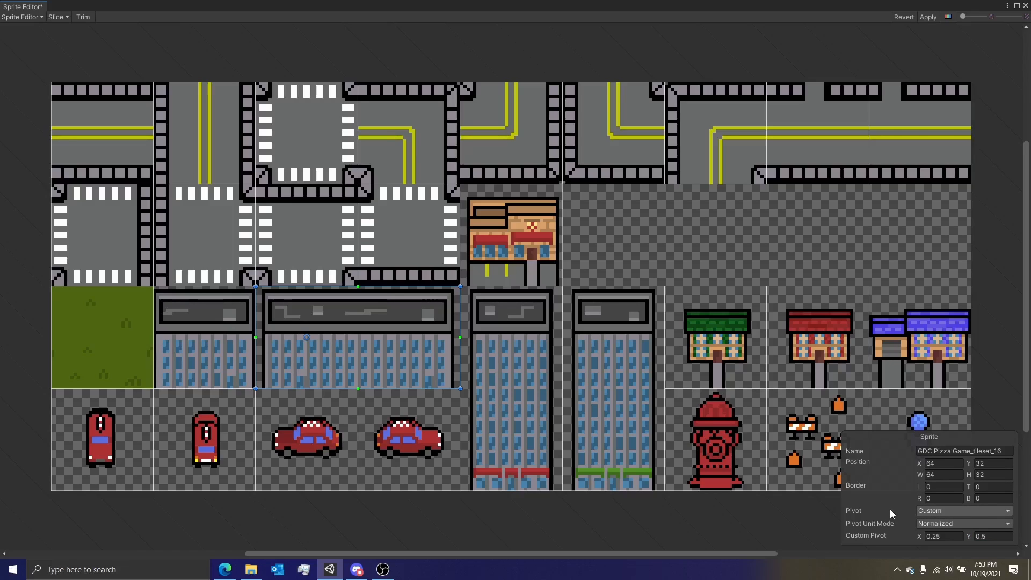
pyautogui.click(945, 513)
pyautogui.click(946, 512)
pyautogui.click(904, 17)
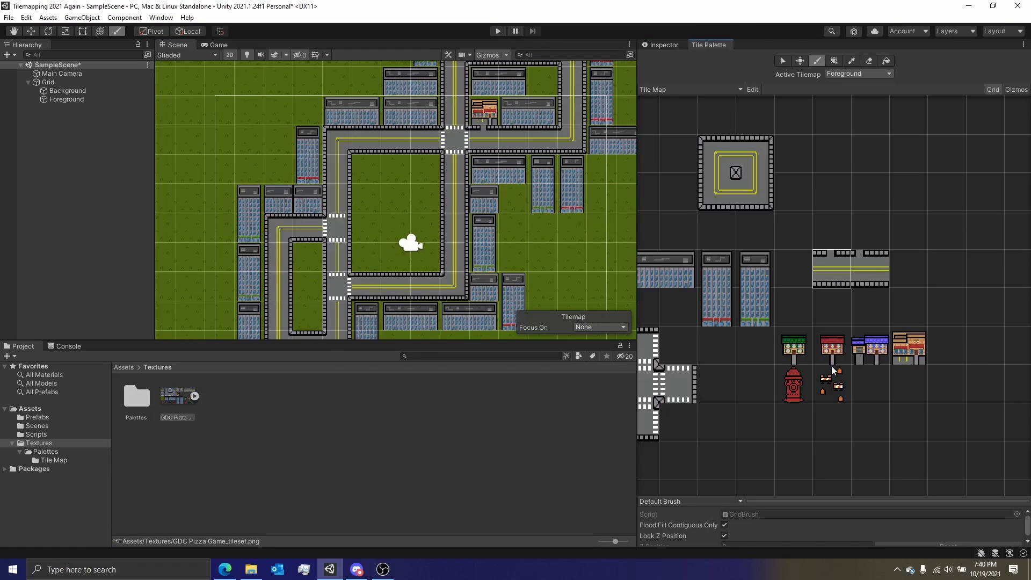
# Paint a red house along the central block's lower edge and a blue house at the lower end of the lower-left loop's interior
pyautogui.click(833, 370)
pyautogui.scroll(2, 433, 233)
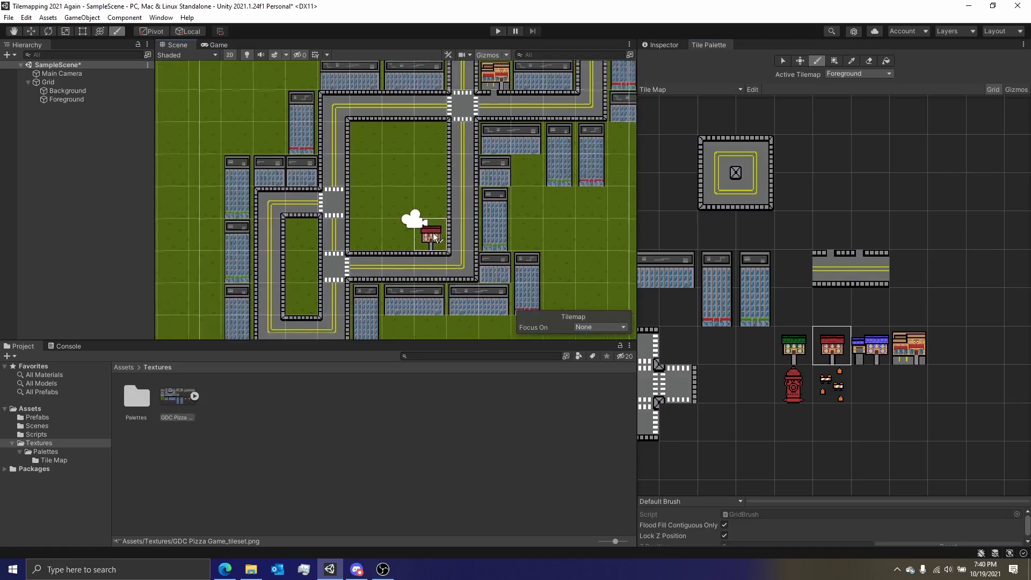
pyautogui.click(405, 234)
pyautogui.click(862, 349)
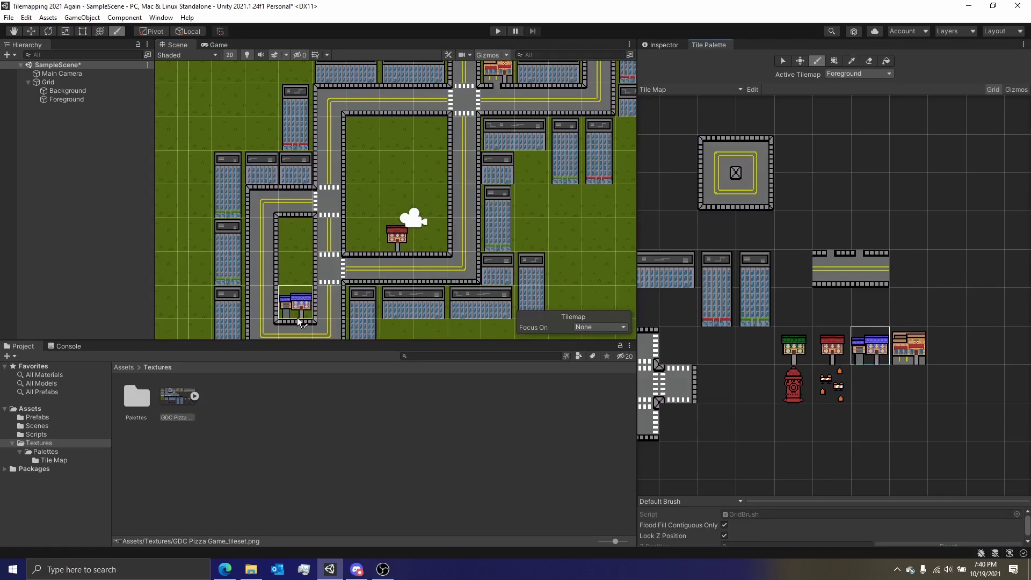
pyautogui.click(283, 305)
# Replace the middle red-based tall building above the upper-right loop with a green house
pyautogui.moveTo(571, 163); pyautogui.dragTo(484, 327, button='middle')
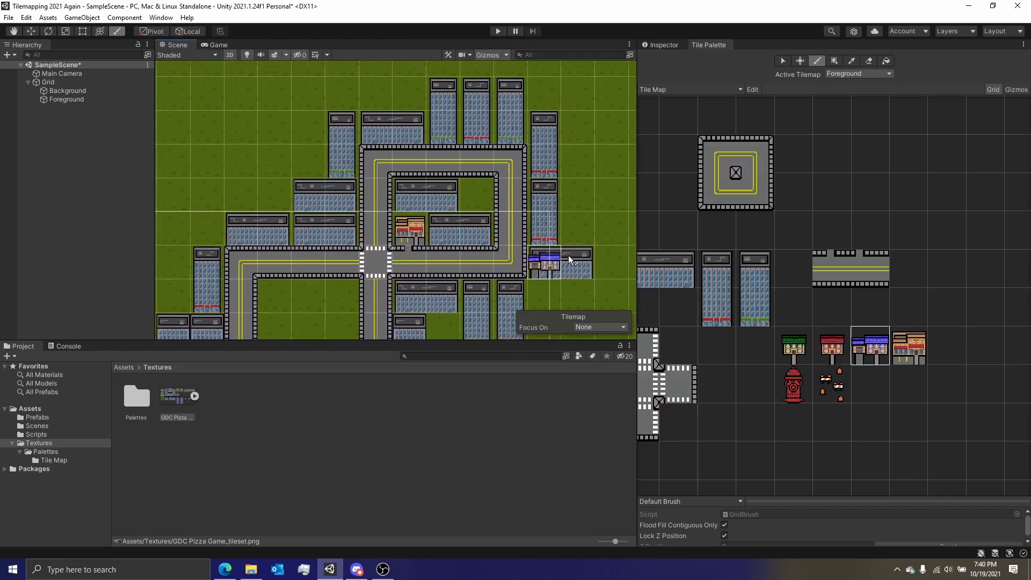
pyautogui.click(794, 348)
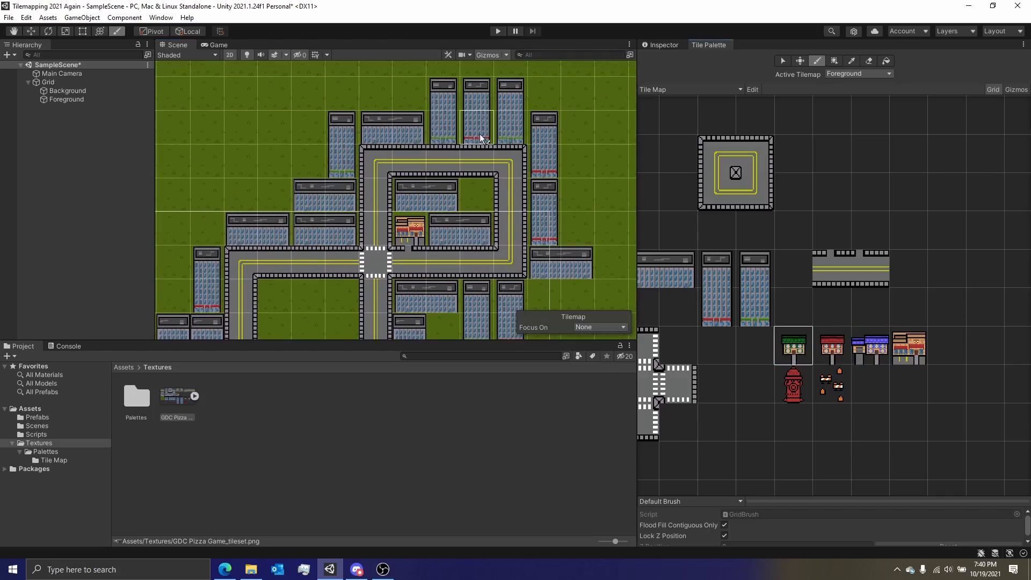
pyautogui.click(70, 95)
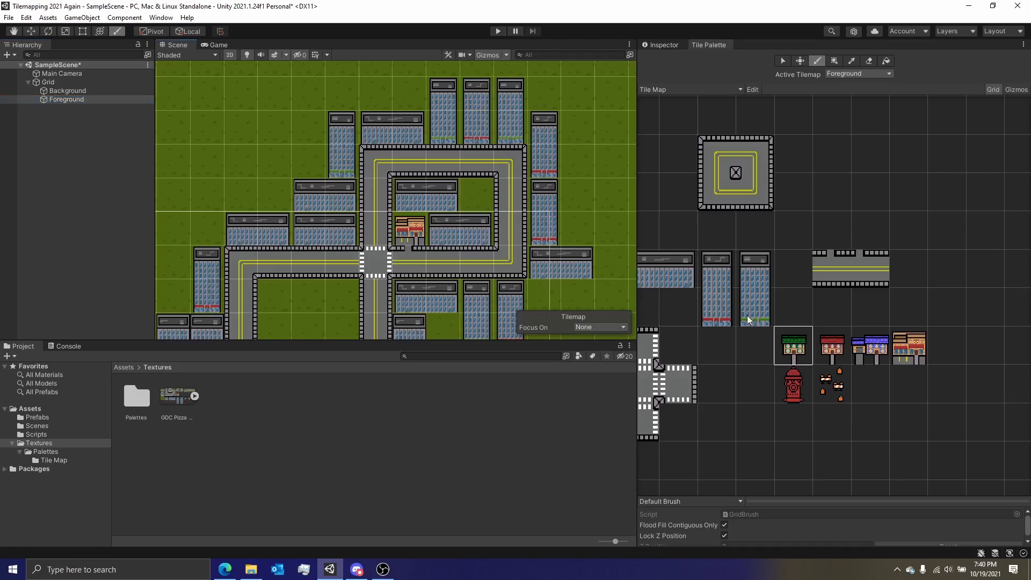
pyautogui.click(863, 61)
pyautogui.click(477, 128)
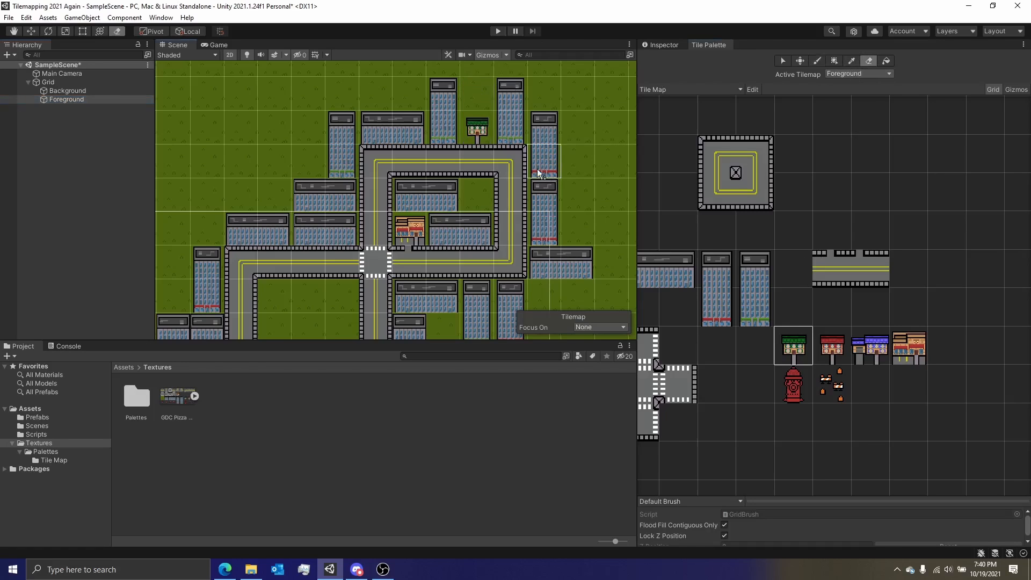
# Paint a road tile with a driveway opening directly below the blue house in the lower-left loop
pyautogui.moveTo(501, 206)
pyautogui.mouseDown(button='middle')
pyautogui.moveTo(561, 119)
pyautogui.moveTo(491, 215)
pyautogui.moveTo(550, 205)
pyautogui.moveTo(528, 117)
pyautogui.mouseUp(button='middle')
pyautogui.scroll(-3, 494, 225)
pyautogui.moveTo(480, 201); pyautogui.dragTo(502, 145, button='middle')
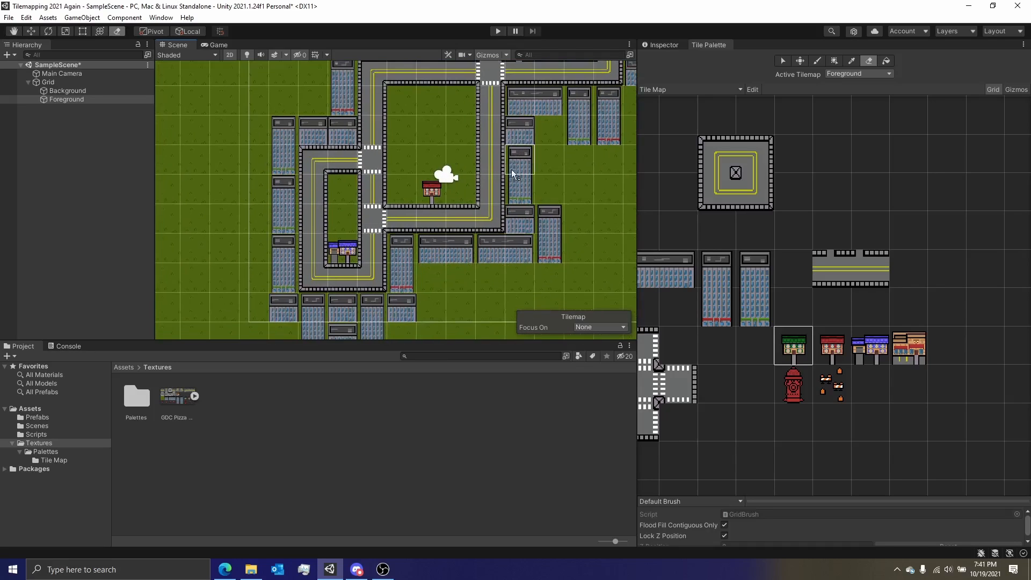
pyautogui.moveTo(785, 335); pyautogui.dragTo(792, 356, button='middle')
pyautogui.moveTo(849, 290); pyautogui.dragTo(881, 292)
pyautogui.click(350, 276)
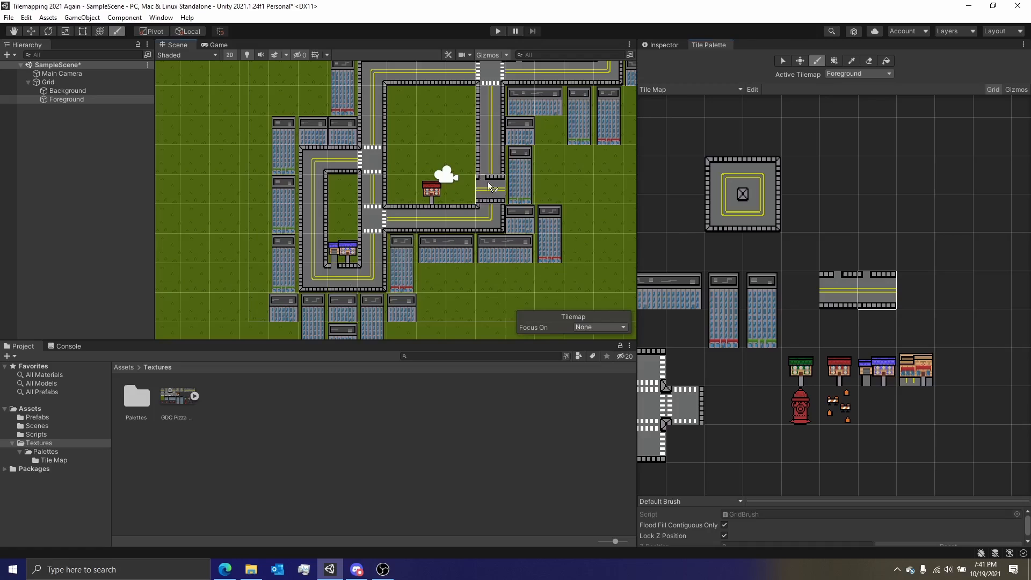
pyautogui.moveTo(499, 157)
pyautogui.mouseDown(button='middle')
pyautogui.moveTo(430, 263)
pyautogui.moveTo(478, 237)
pyautogui.moveTo(468, 241)
pyautogui.moveTo(488, 164)
pyautogui.mouseUp(button='middle')
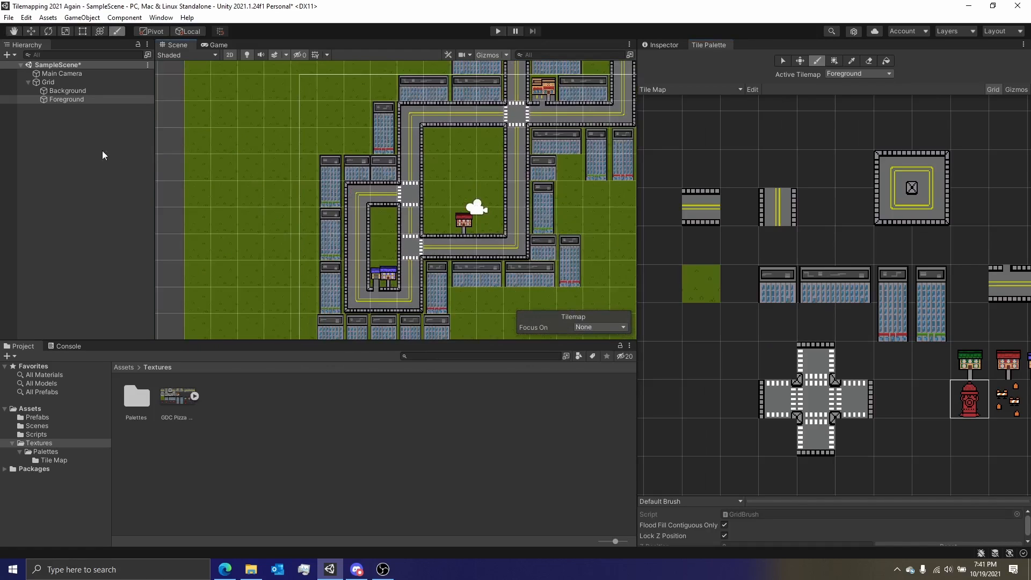
# Add a Tilemap Collider 2D component to the Foreground tilemap
pyautogui.click(89, 143)
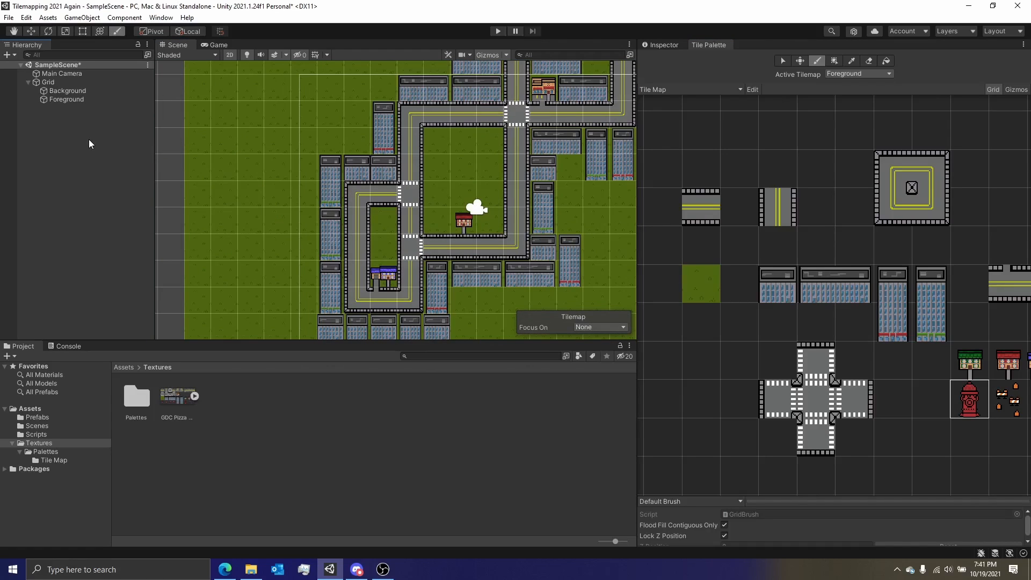
pyautogui.moveTo(482, 182); pyautogui.dragTo(447, 251, button='middle')
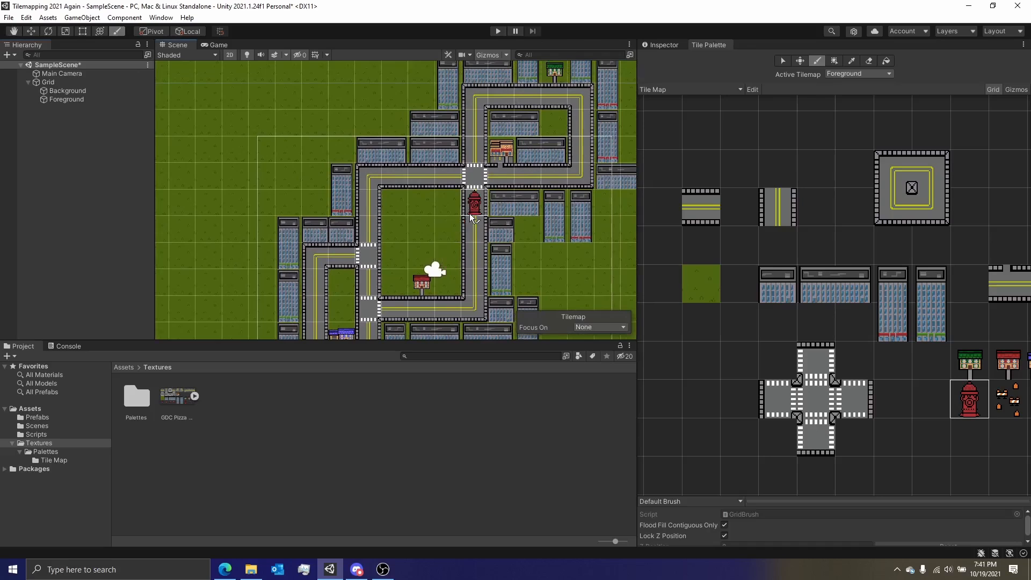
pyautogui.click(657, 48)
pyautogui.click(697, 46)
pyautogui.click(66, 84)
pyautogui.click(62, 96)
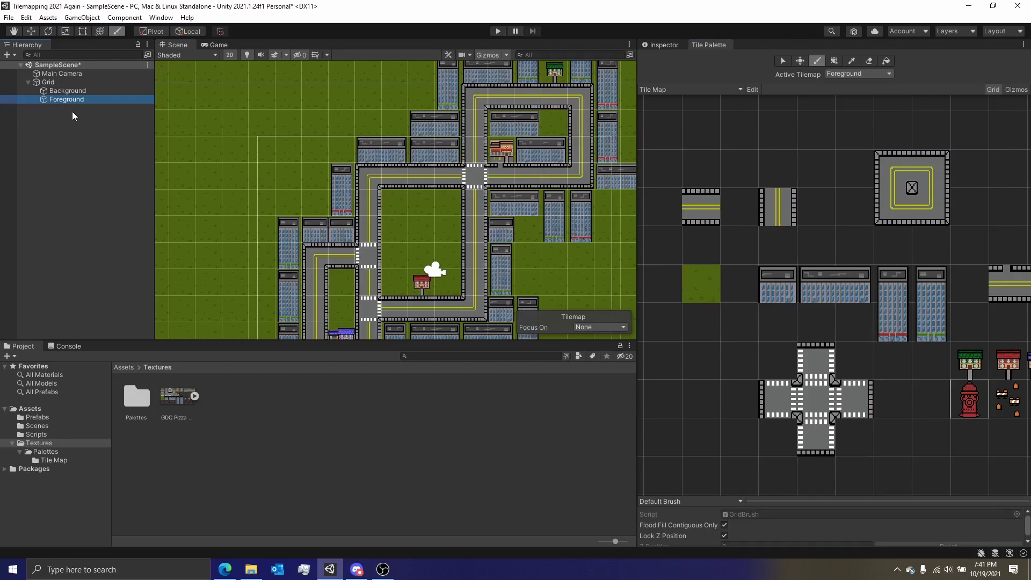
pyautogui.click(656, 44)
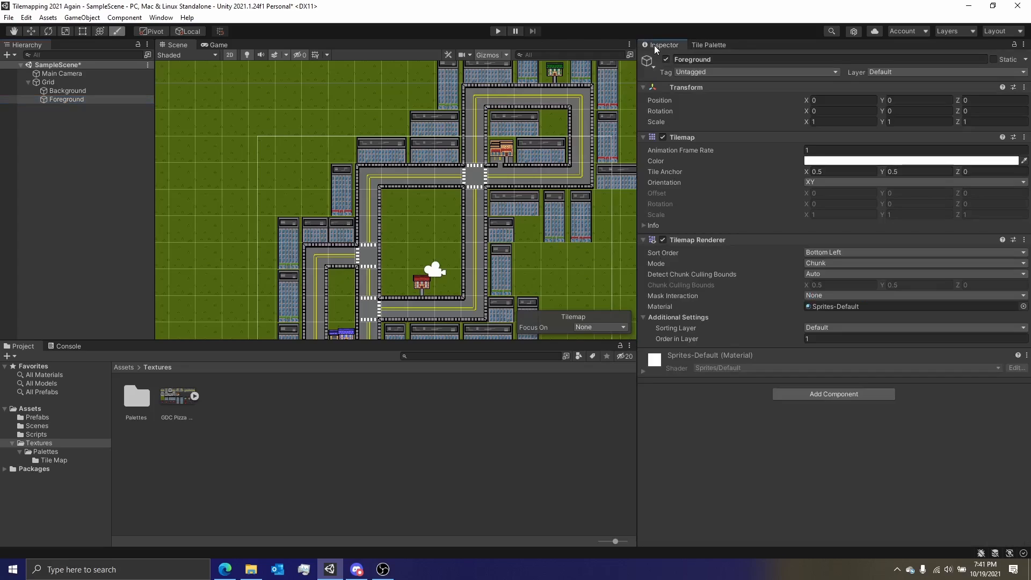
pyautogui.click(573, 199)
pyautogui.click(787, 397)
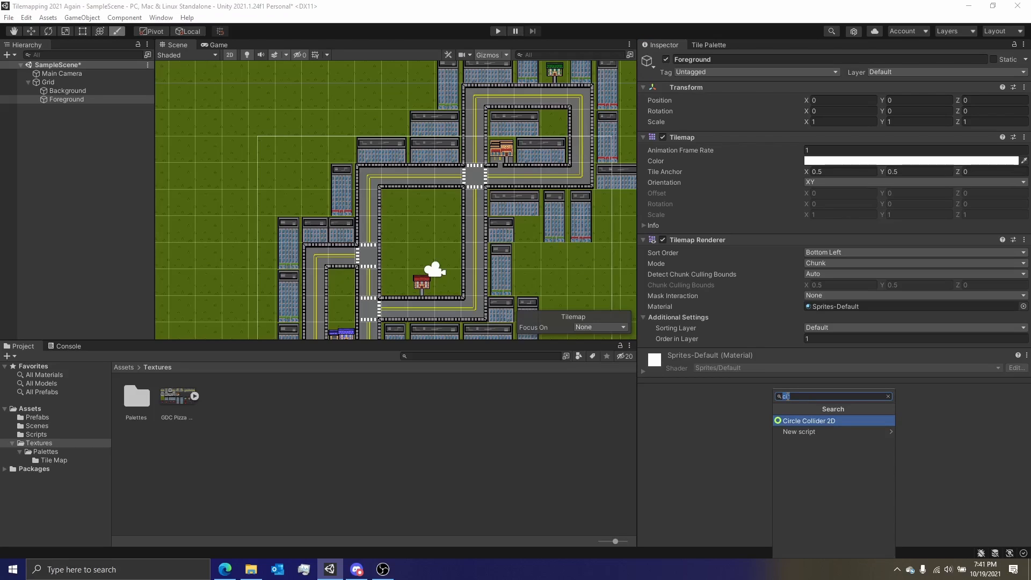
pyautogui.write('tile coll')
pyautogui.press('Return')
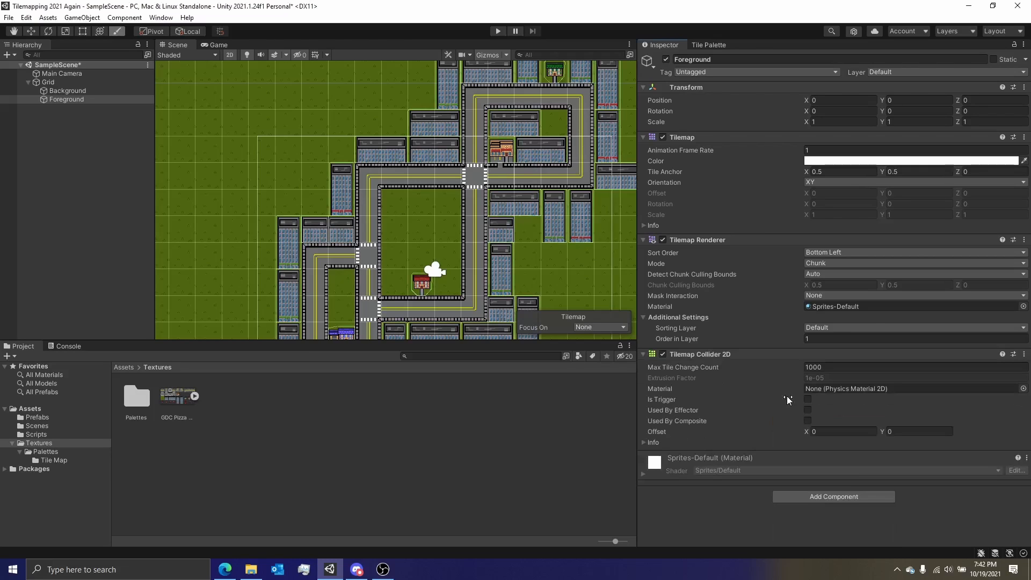
# Inspect the collider outlines around the green house and neighbouring buildings above the upper-right loop, using the Move tool instead of the brush
pyautogui.scroll(5, 502, 226)
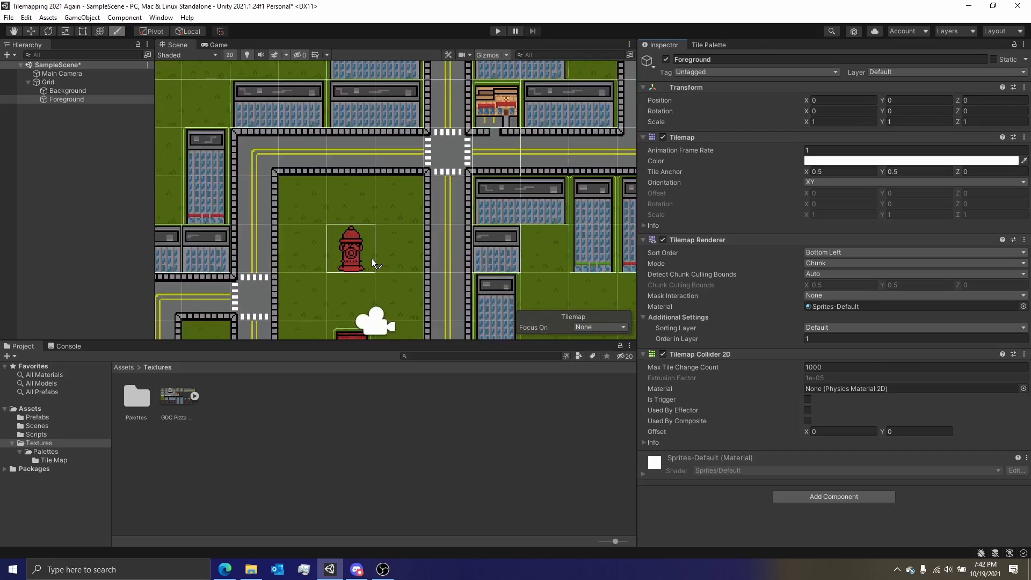
pyautogui.moveTo(429, 217)
pyautogui.mouseDown(button='middle')
pyautogui.moveTo(276, 299)
pyautogui.moveTo(288, 314)
pyautogui.mouseUp(button='middle')
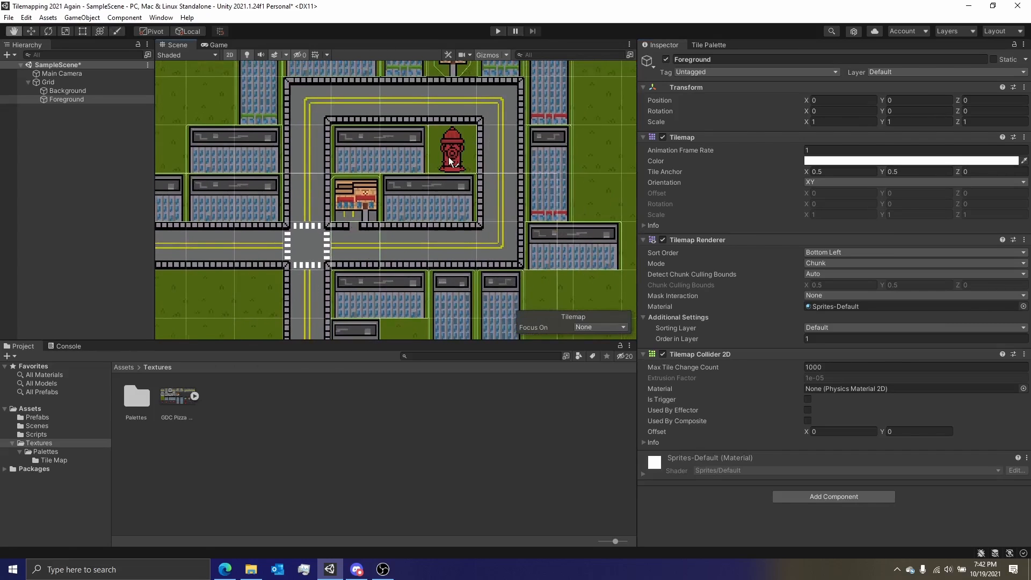
pyautogui.moveTo(449, 157); pyautogui.dragTo(523, 276, button='middle')
pyautogui.scroll(4, 590, 256)
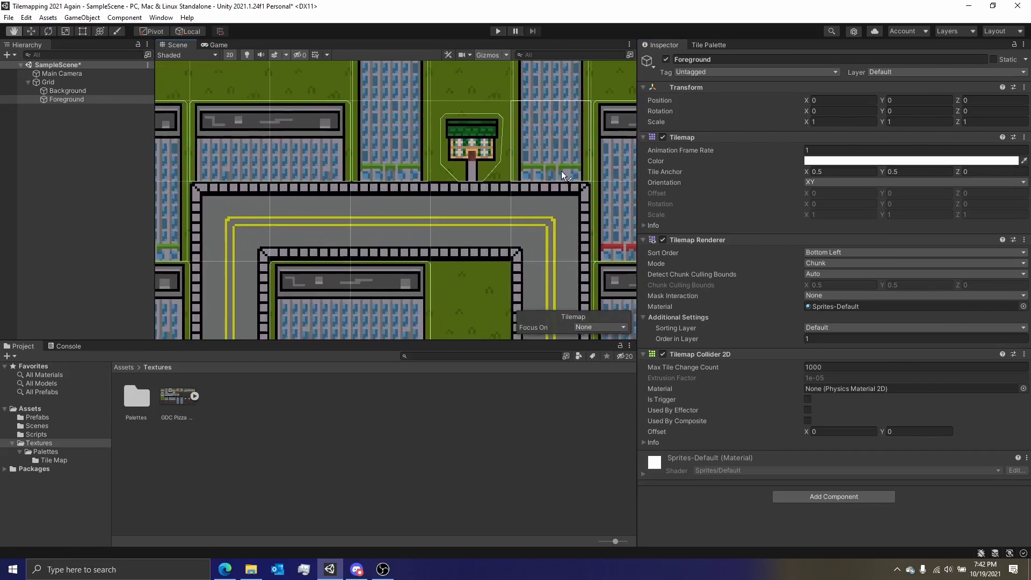
pyautogui.moveTo(561, 171); pyautogui.dragTo(524, 259, button='middle')
pyautogui.scroll(-3, 524, 259)
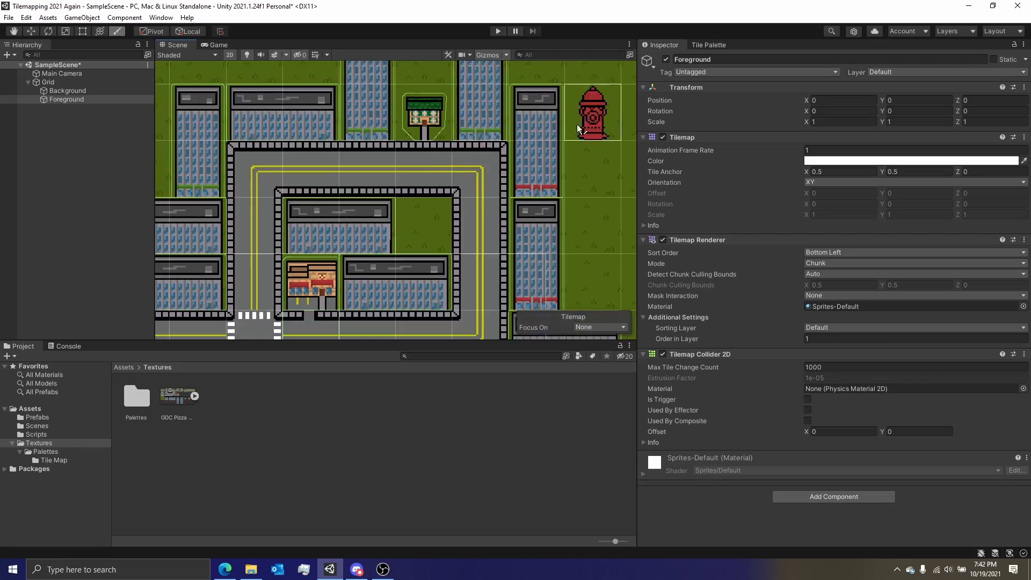
pyautogui.click(31, 31)
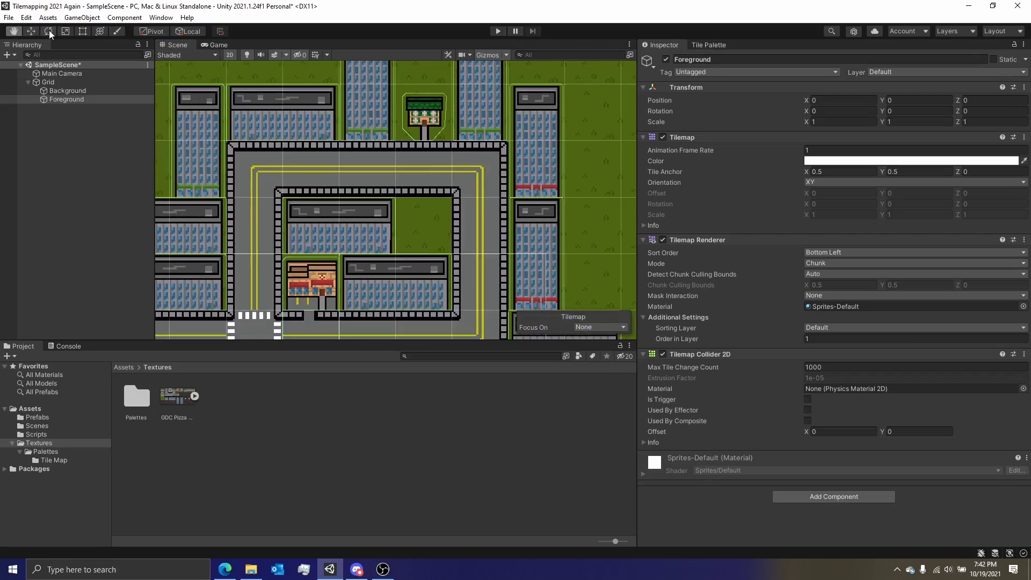
pyautogui.scroll(5, 415, 147)
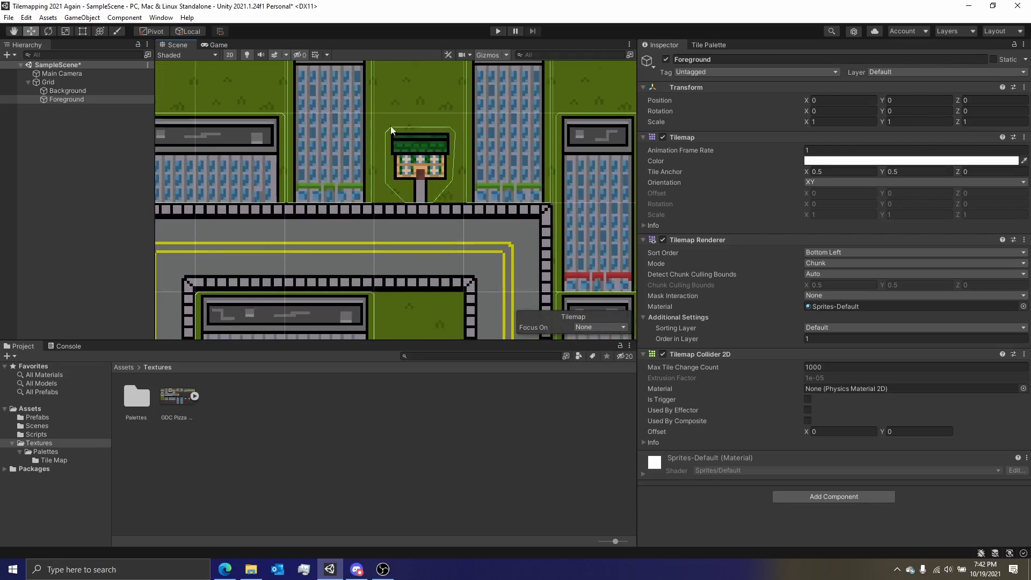
pyautogui.moveTo(403, 127); pyautogui.dragTo(459, 204, button='middle')
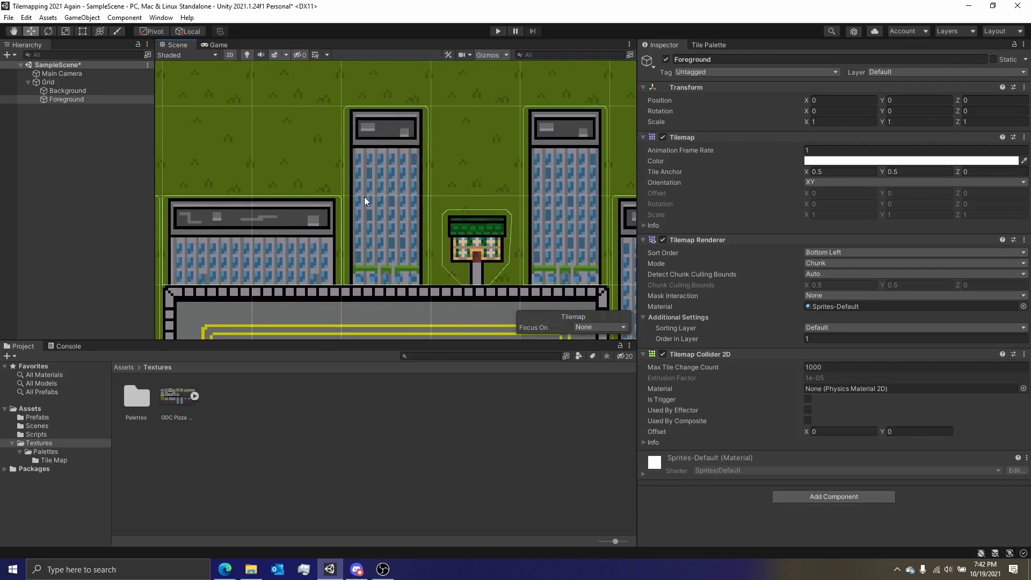
pyautogui.moveTo(492, 230); pyautogui.dragTo(465, 177, button='middle')
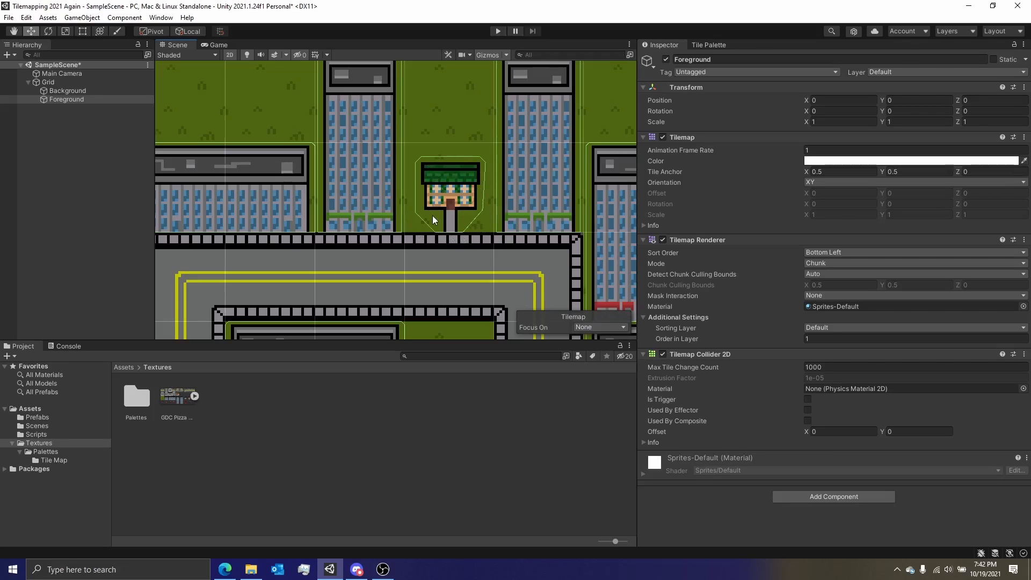
pyautogui.moveTo(452, 240); pyautogui.dragTo(455, 204, button='middle')
pyautogui.scroll(-2, 454, 204)
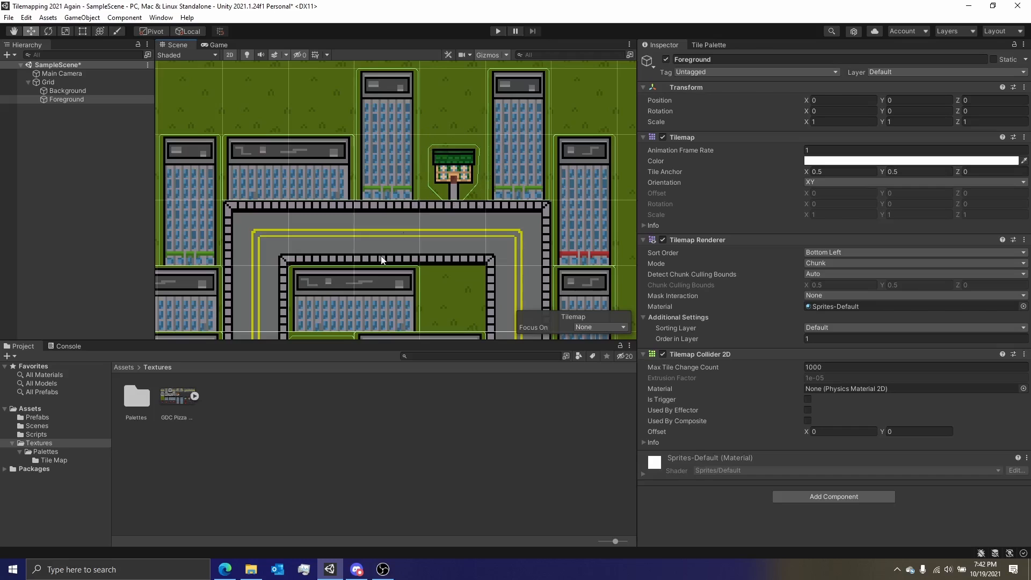
# Compare the collider outlines of the buildings around the road loops with those of the green, red and blue houses
pyautogui.moveTo(339, 285); pyautogui.dragTo(329, 216, button='middle')
pyautogui.moveTo(275, 285); pyautogui.dragTo(430, 198, button='middle')
pyautogui.scroll(-2, 429, 197)
pyautogui.scroll(-5, 429, 197)
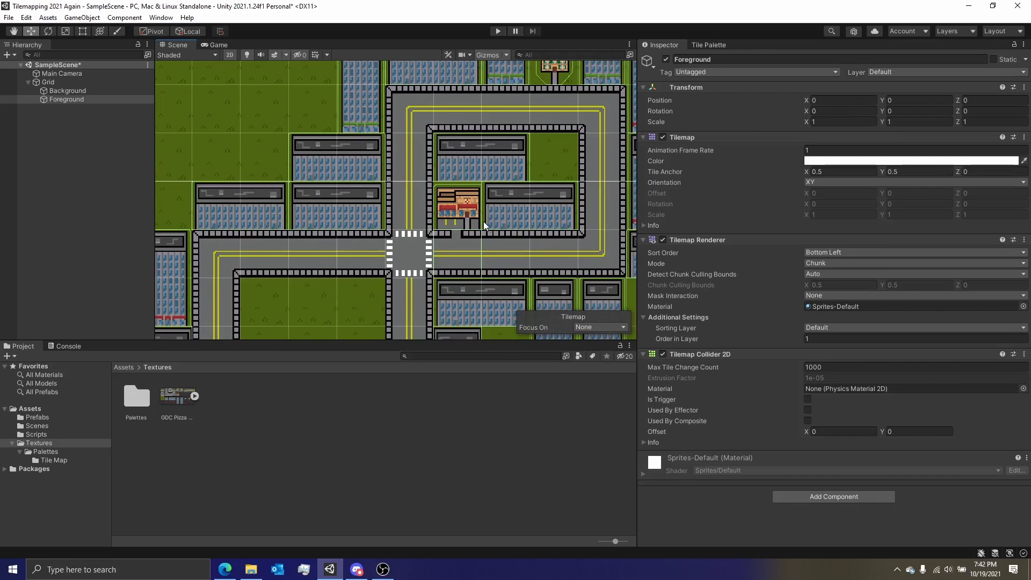
pyautogui.moveTo(566, 121); pyautogui.dragTo(402, 233, button='middle')
pyautogui.scroll(5, 401, 232)
pyautogui.scroll(5, 358, 208)
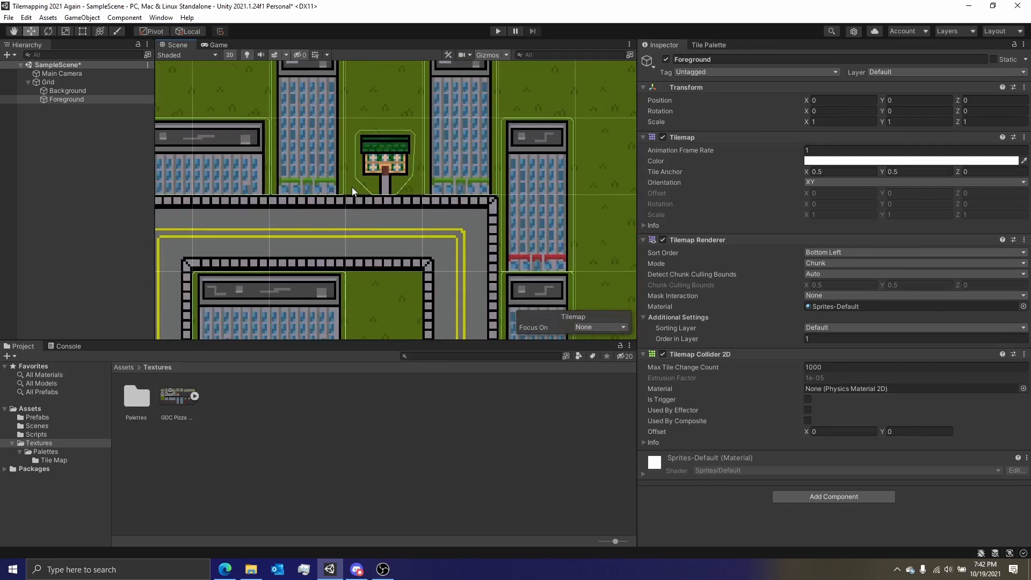
pyautogui.scroll(-6, 376, 194)
pyautogui.moveTo(349, 234); pyautogui.dragTo(441, 150, button='middle')
pyautogui.scroll(-7, 440, 152)
pyautogui.moveTo(411, 225)
pyautogui.mouseDown(button='middle')
pyautogui.moveTo(513, 141)
pyautogui.moveTo(420, 234)
pyautogui.mouseUp(button='middle')
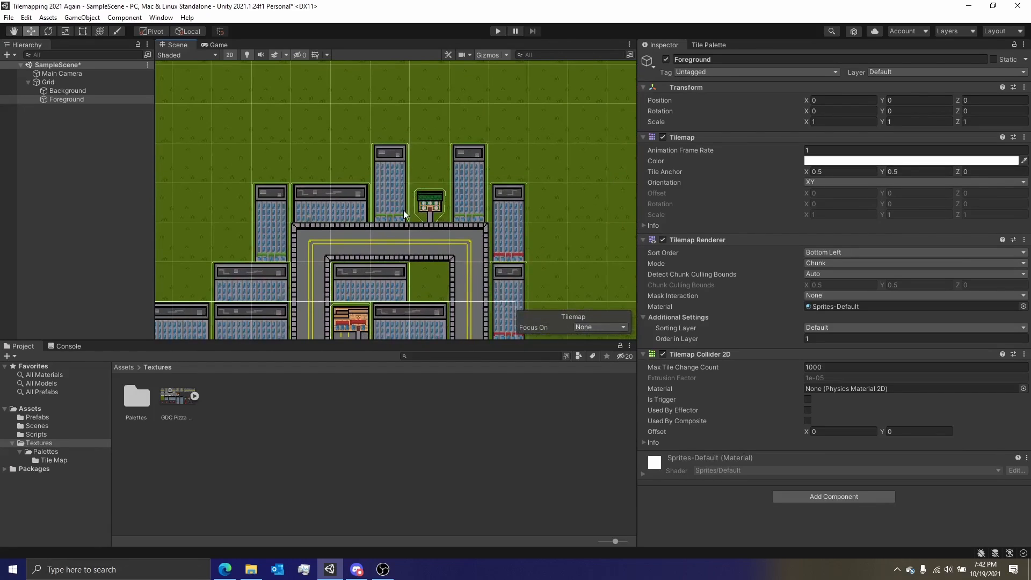
pyautogui.moveTo(375, 261); pyautogui.dragTo(485, 127, button='middle')
pyautogui.moveTo(384, 263); pyautogui.dragTo(477, 90, button='middle')
pyautogui.moveTo(340, 253); pyautogui.dragTo(390, 170, button='middle')
pyautogui.scroll(7, 377, 218)
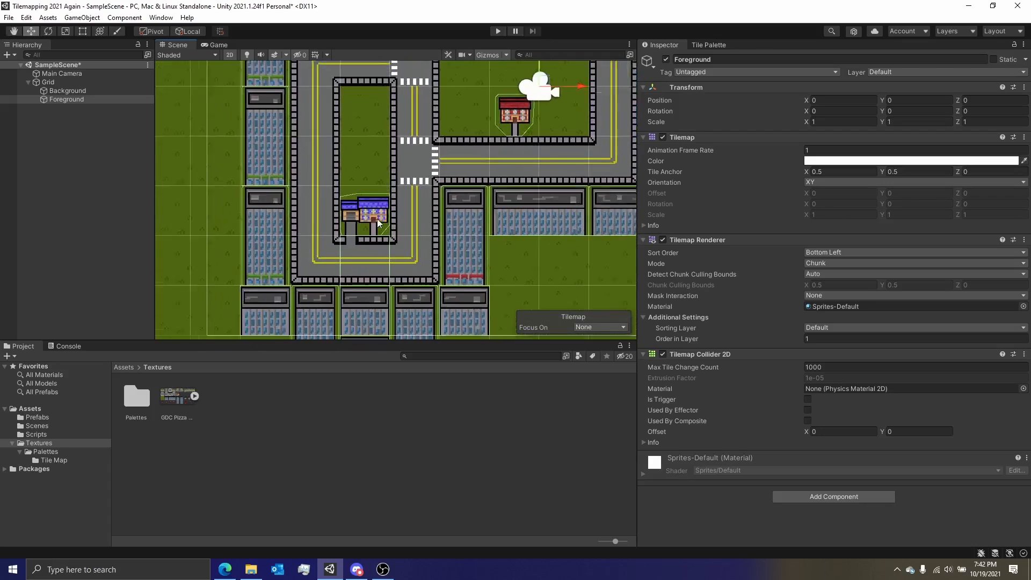
pyautogui.moveTo(378, 258); pyautogui.dragTo(394, 195, button='middle')
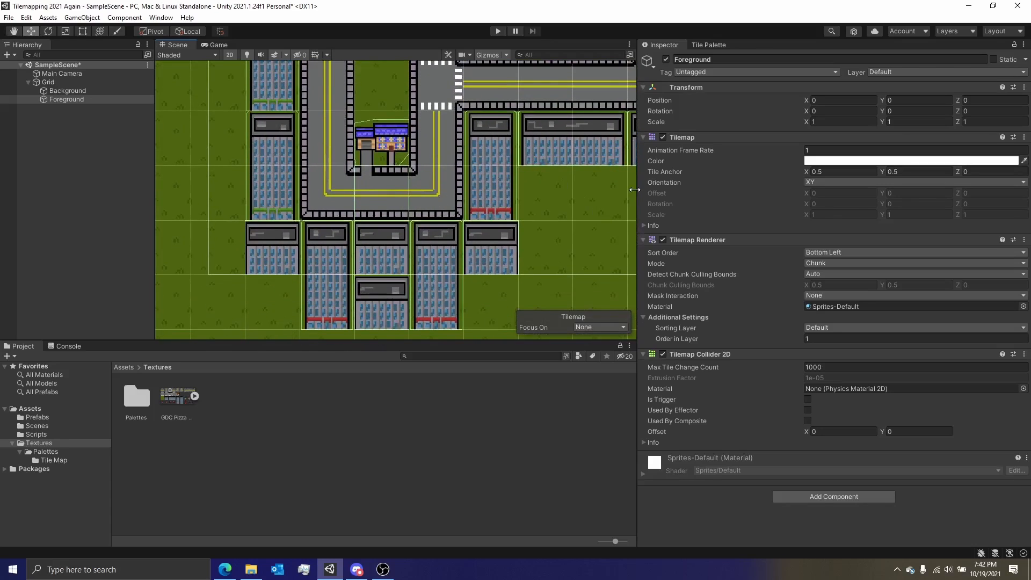
# Open the GDC Pizza Game_tileset texture in the Sprite Editor and switch to Custom Physics Shape mode
pyautogui.click(96, 131)
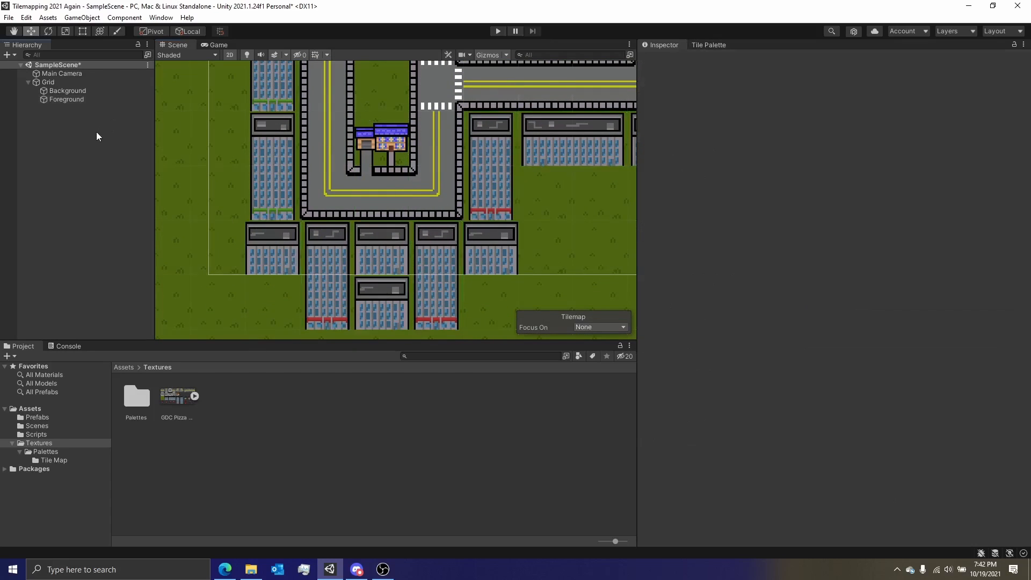
pyautogui.click(195, 400)
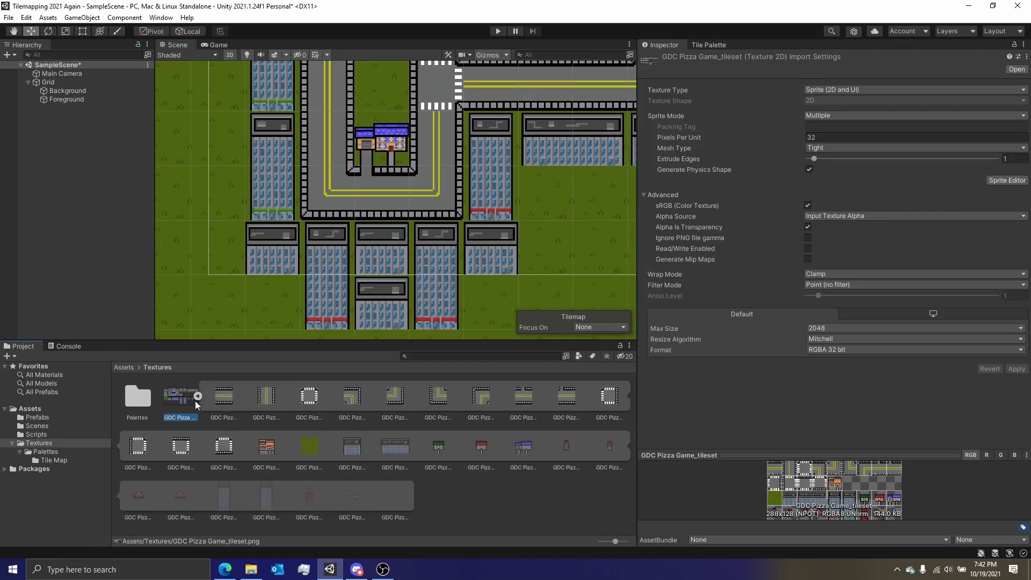
pyautogui.click(195, 400)
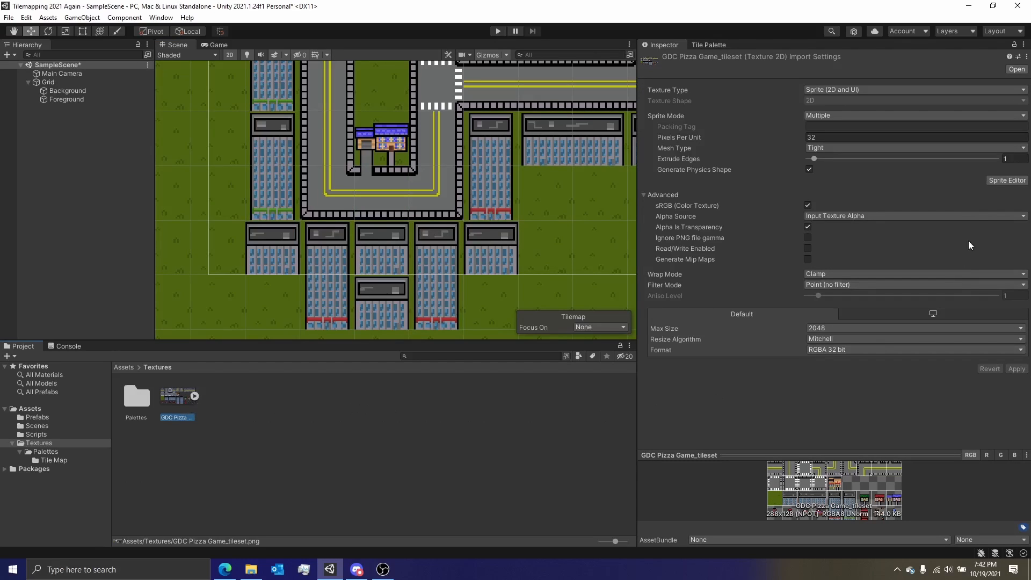
pyautogui.click(989, 184)
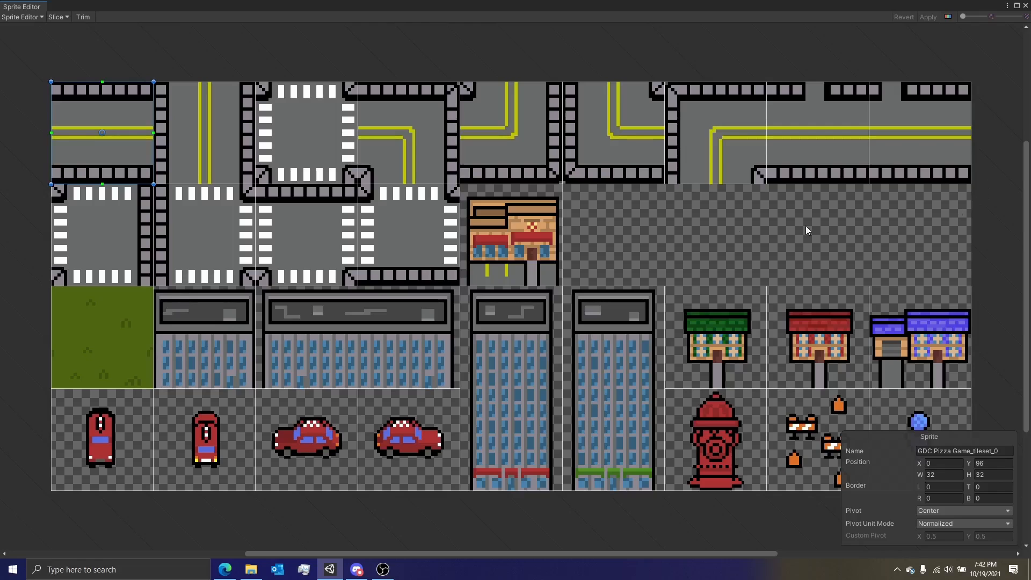
pyautogui.click(187, 66)
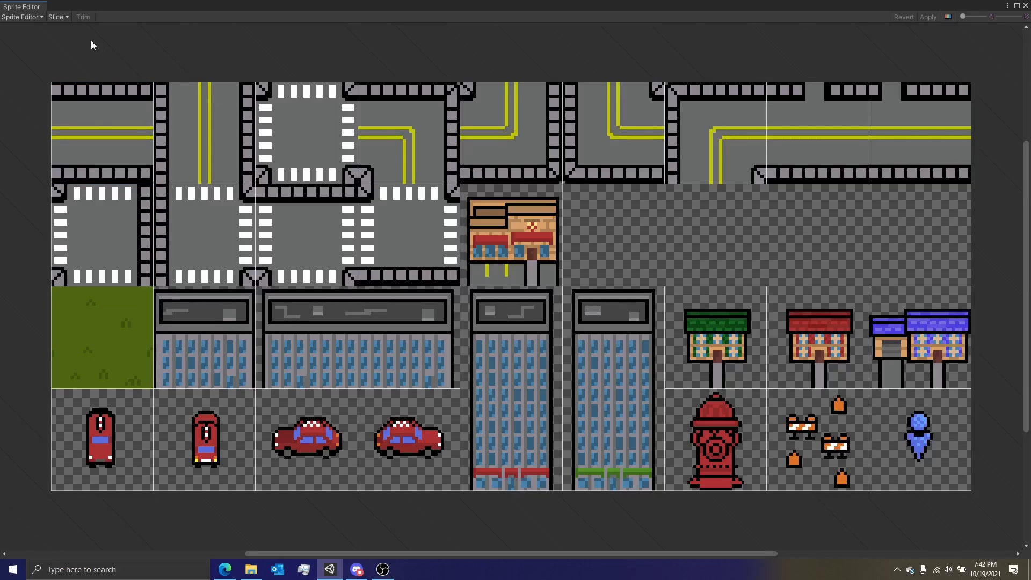
pyautogui.click(30, 18)
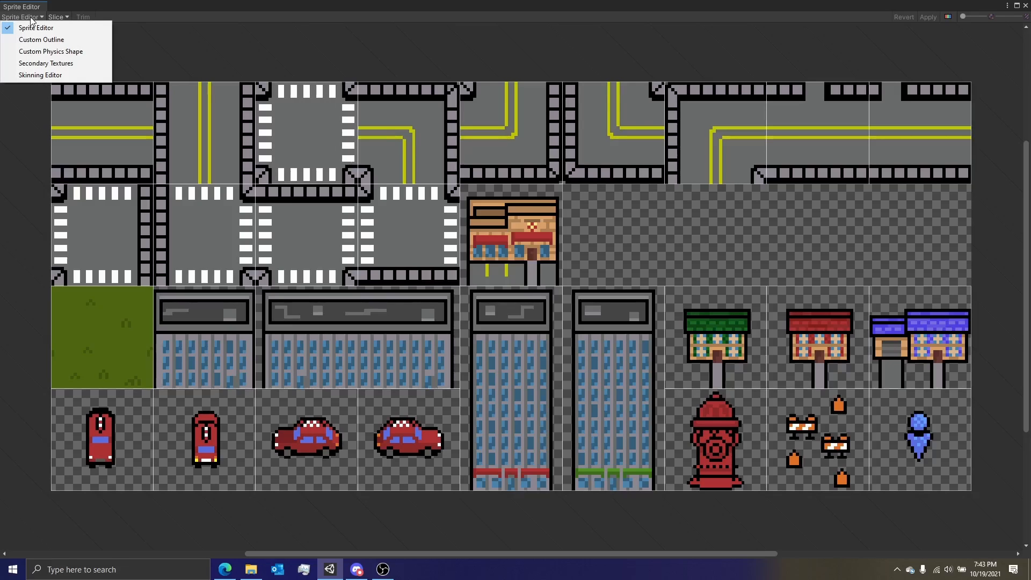
pyautogui.click(45, 53)
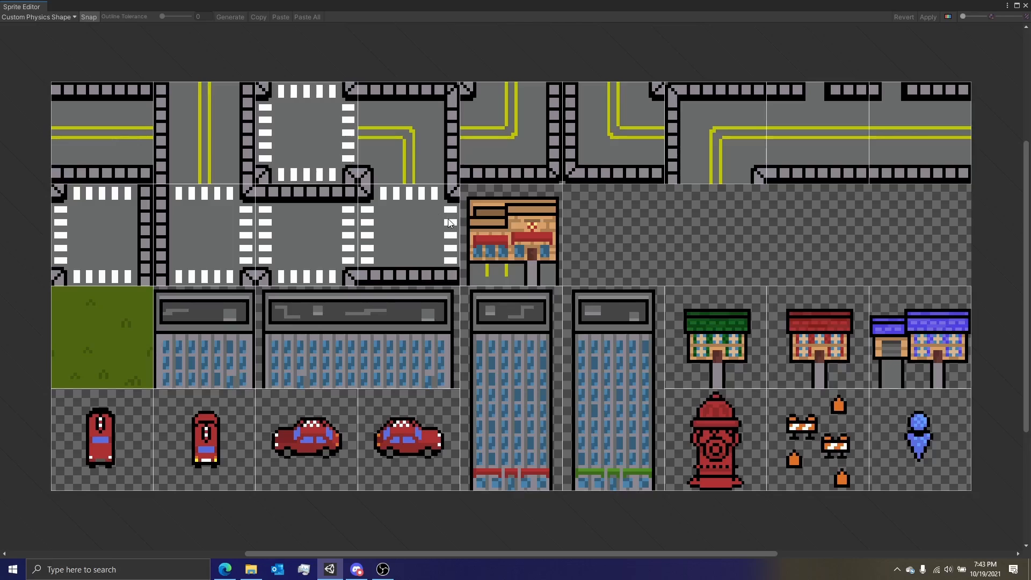
# Generate a custom physics shape for the green house sprite with outline tolerance 0
pyautogui.click(502, 240)
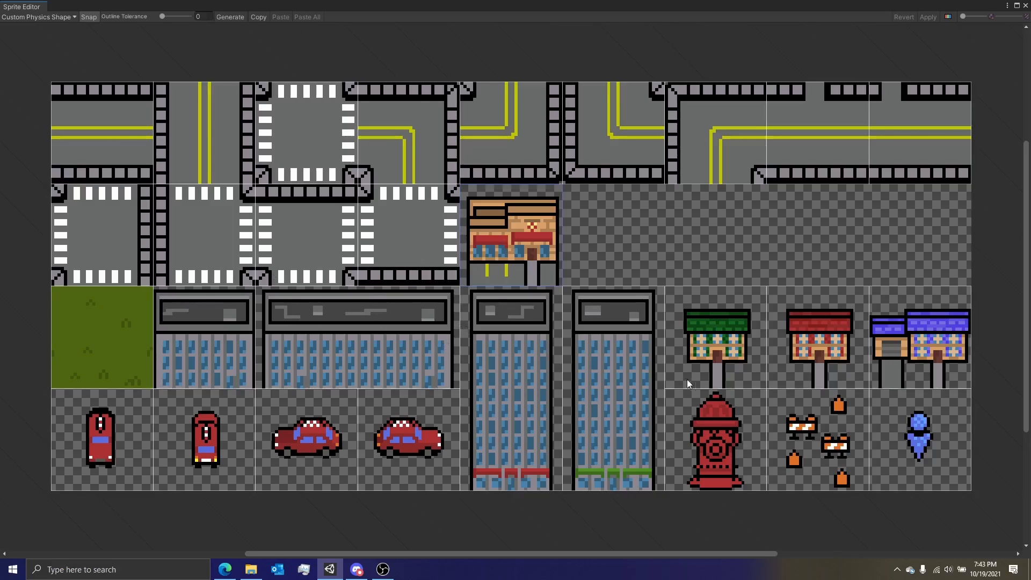
pyautogui.scroll(2, 707, 376)
pyautogui.moveTo(707, 376); pyautogui.dragTo(585, 339, button='middle')
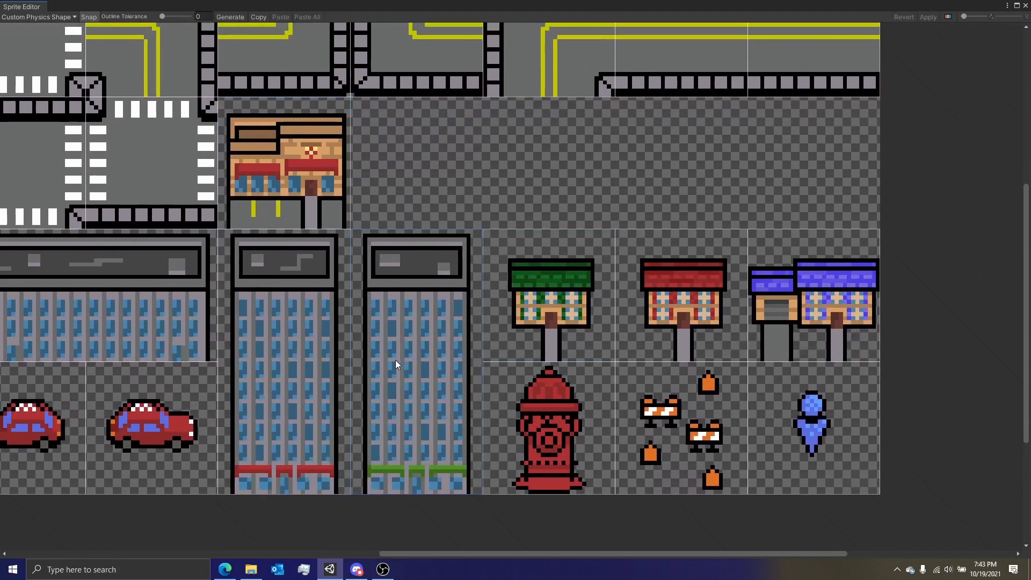
pyautogui.click(537, 340)
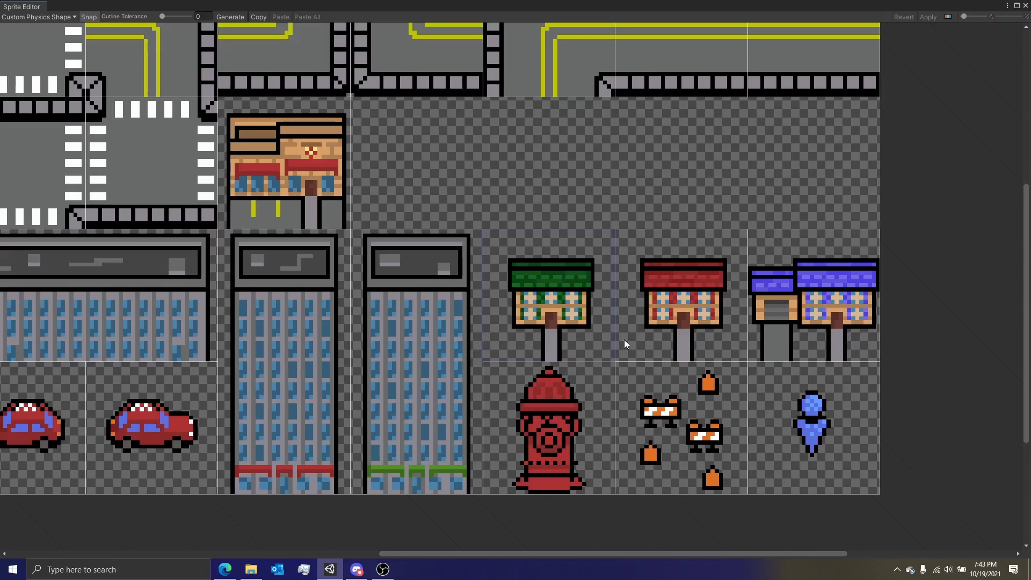
pyautogui.scroll(3, 562, 207)
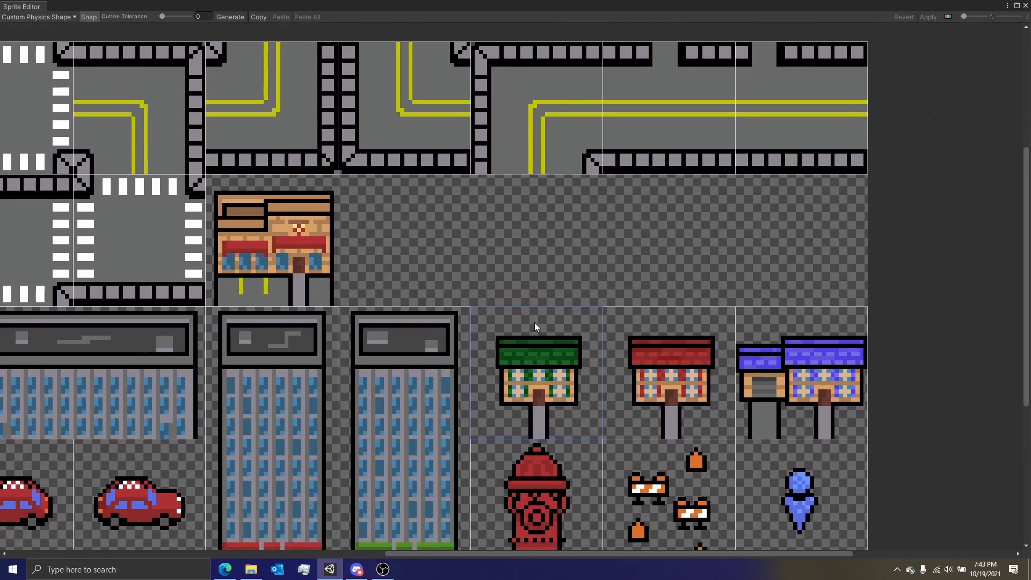
pyautogui.scroll(2, 540, 301)
pyautogui.moveTo(552, 274); pyautogui.dragTo(522, 247, button='middle')
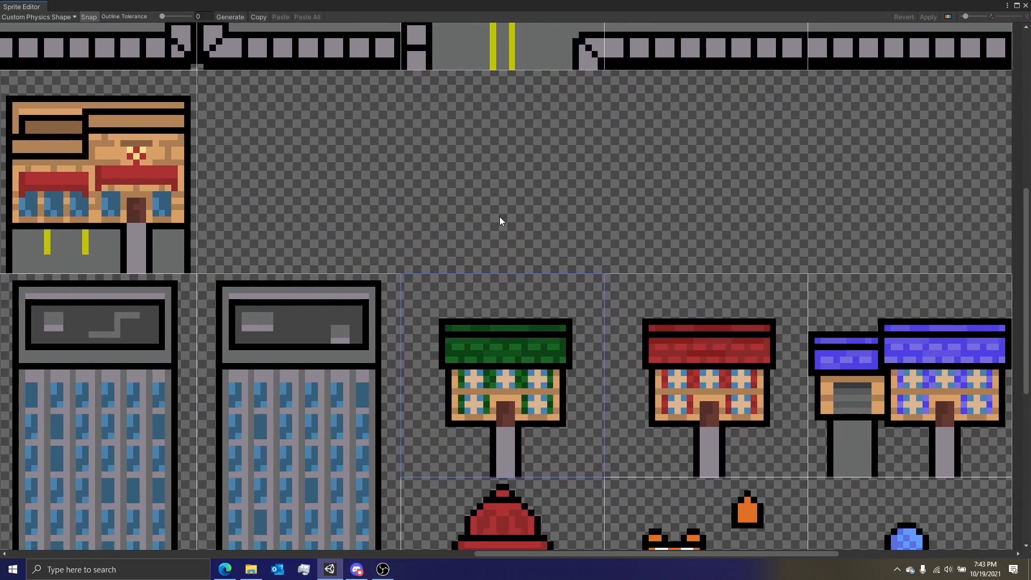
pyautogui.moveTo(526, 179); pyautogui.dragTo(494, 122, button='middle')
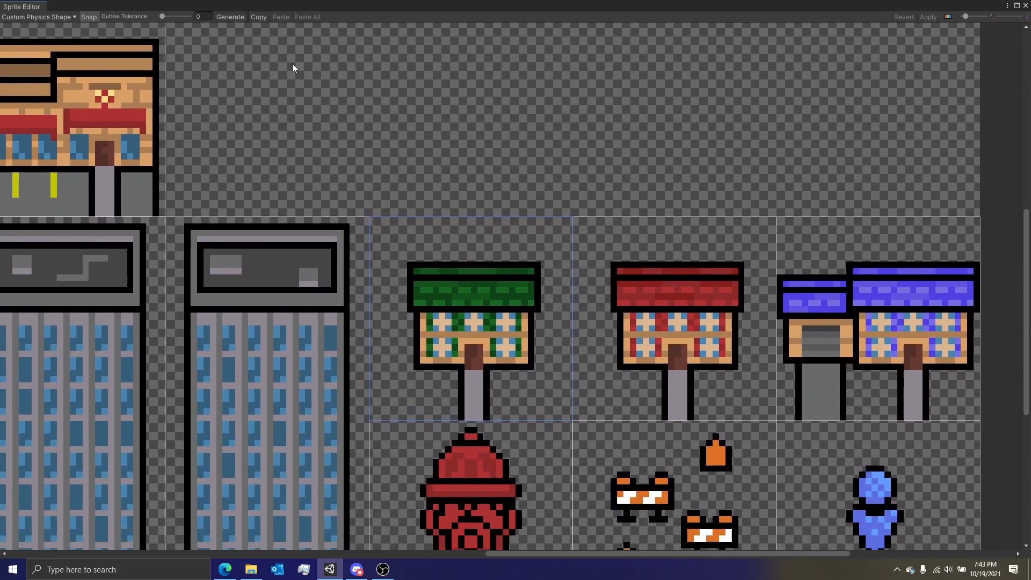
pyautogui.click(231, 16)
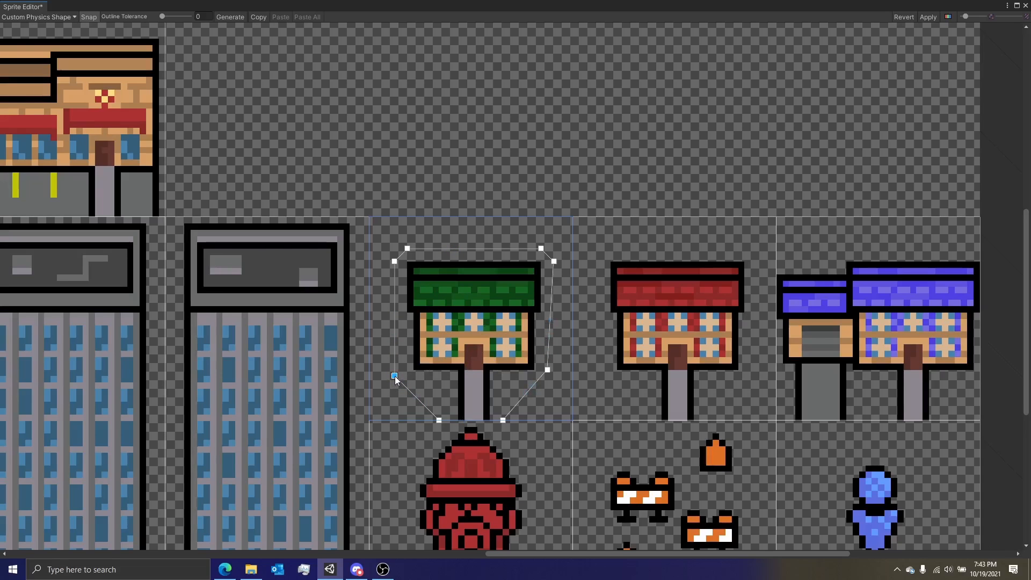
# Stretch the green house's physics outline to the tile's lower-left, upper-right and upper-left corners, and delete the two leftover upper side points
pyautogui.moveTo(392, 377); pyautogui.dragTo(370, 424)
pyautogui.moveTo(540, 249); pyautogui.dragTo(573, 217)
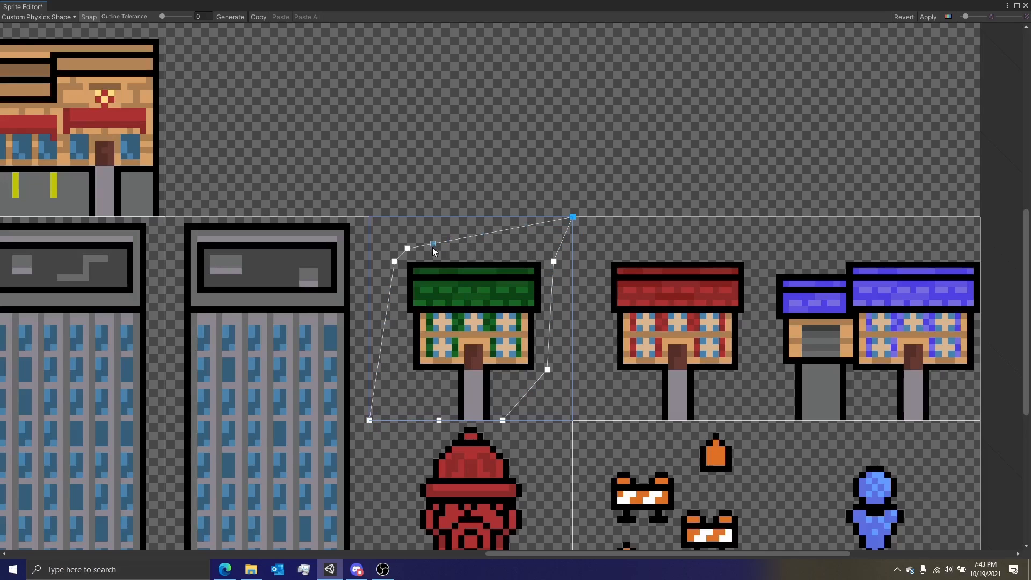
pyautogui.moveTo(408, 249); pyautogui.dragTo(368, 217)
pyautogui.click(394, 262)
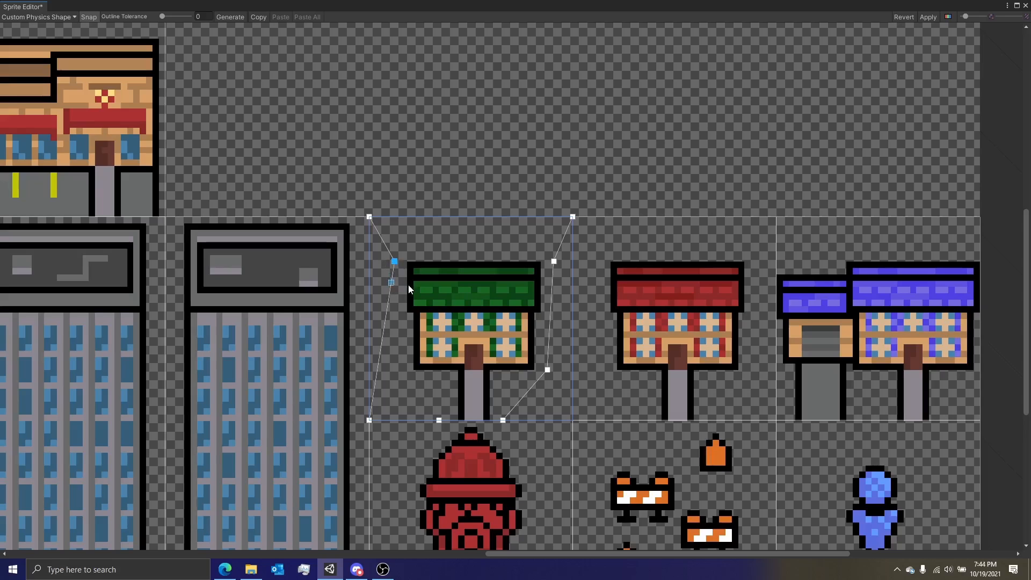
pyautogui.press('Delete')
pyautogui.click(554, 262)
pyautogui.press('Delete')
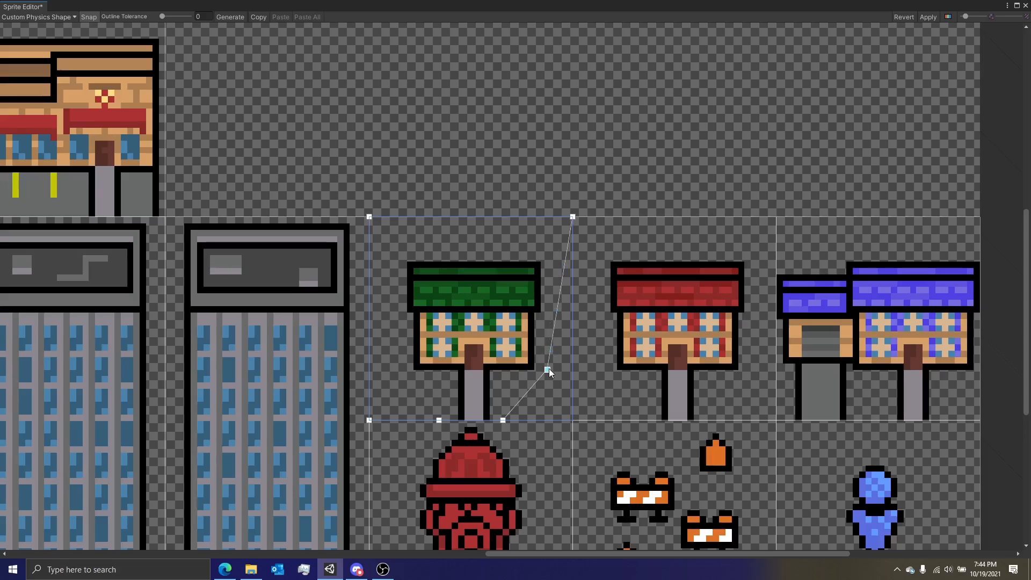
# Move the outline's remaining right-side point to the tile's lower-right corner and delete the two extra points on the bottom edge
pyautogui.moveTo(548, 370); pyautogui.dragTo(572, 419)
pyautogui.click(503, 420)
pyautogui.press('Delete')
pyautogui.click(439, 420)
pyautogui.press('Delete')
# Examine the green house's square physics outline alongside the neighbouring building and house sprites
pyautogui.scroll(-2, 568, 301)
pyautogui.moveTo(549, 326); pyautogui.dragTo(488, 322, button='middle')
pyautogui.scroll(2, 462, 330)
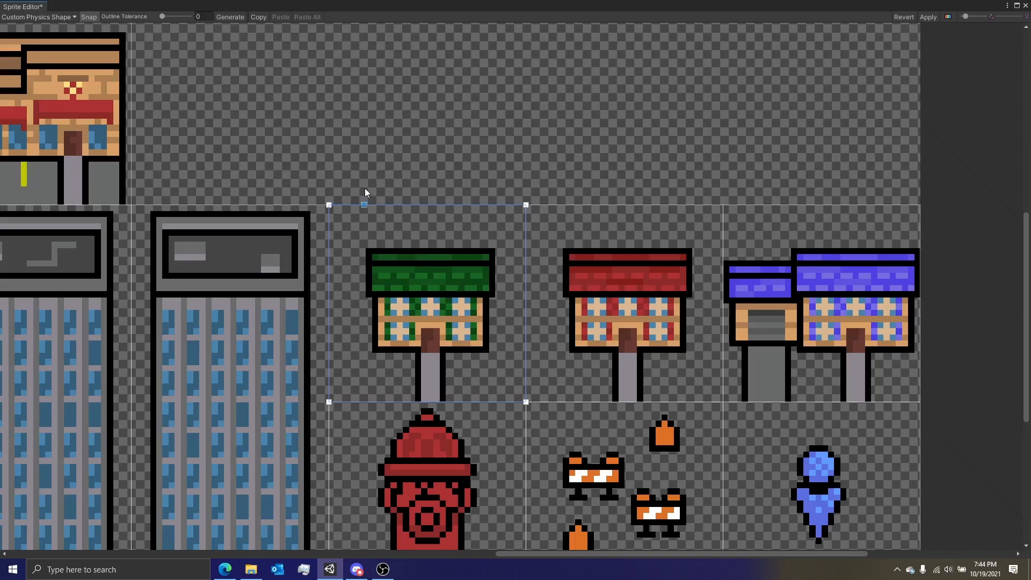
pyautogui.scroll(-1, 679, 328)
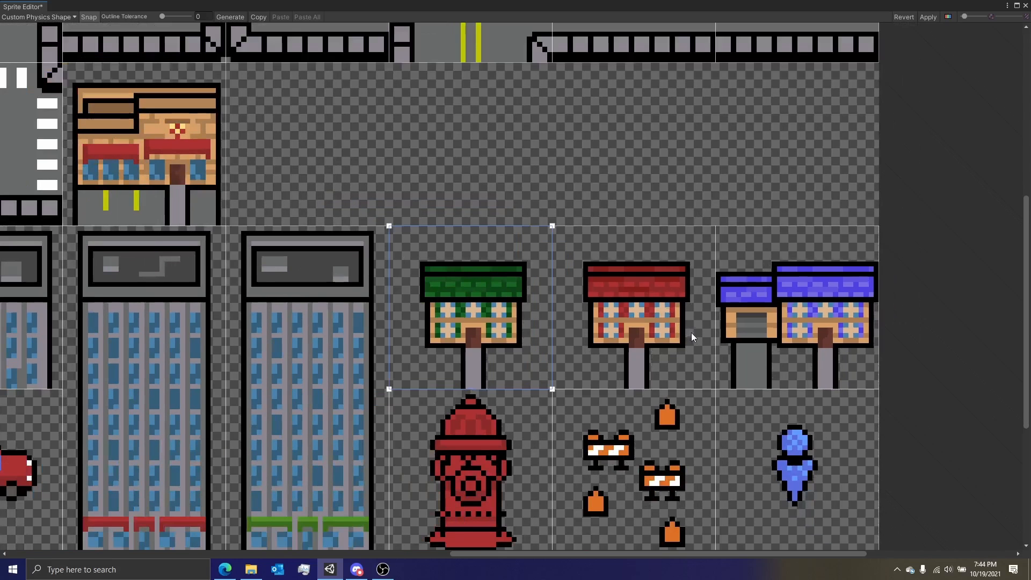
pyautogui.moveTo(642, 304); pyautogui.dragTo(862, 235, button='middle')
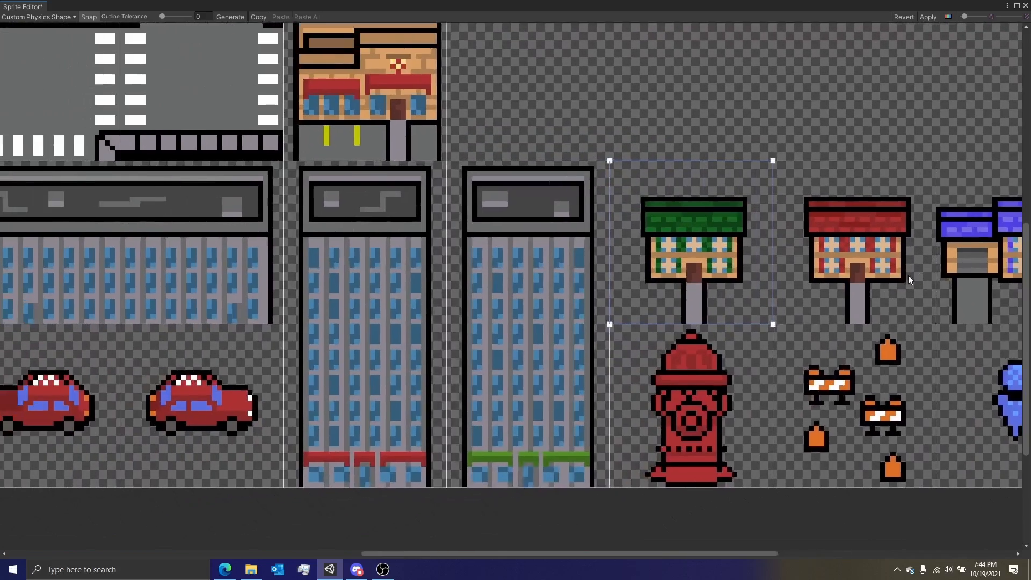
pyautogui.scroll(-2, 922, 284)
pyautogui.moveTo(922, 284); pyautogui.dragTo(525, 359, button='middle')
pyautogui.scroll(1, 526, 359)
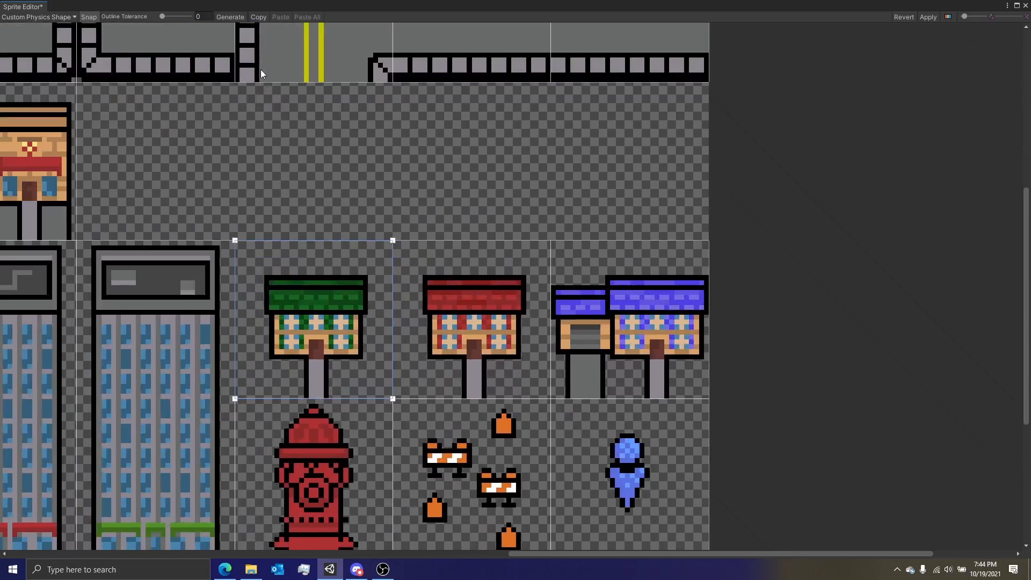
# Copy the green house's square physics outline and paste it onto the red house and blue house sprites
pyautogui.click(258, 19)
pyautogui.click(466, 282)
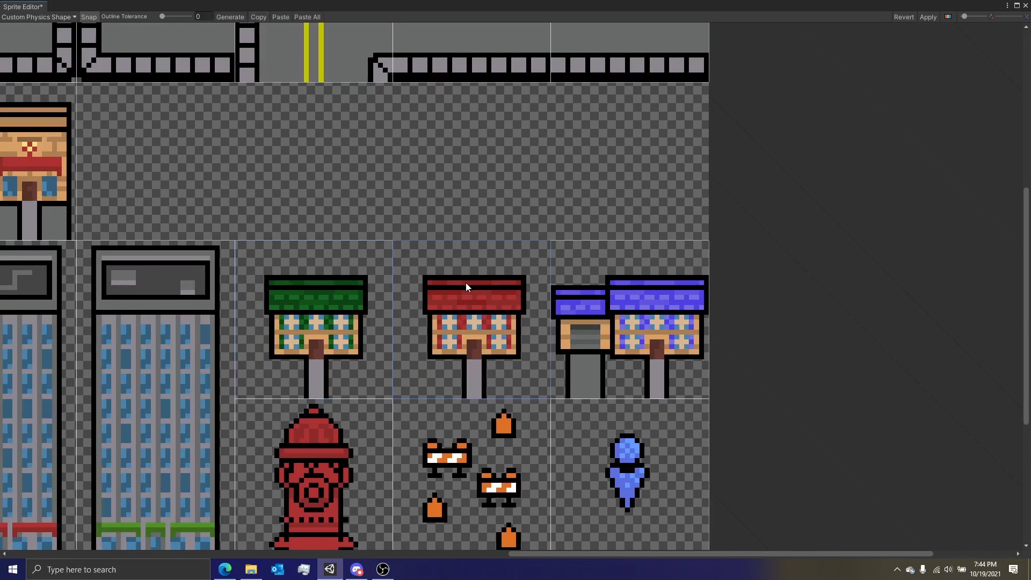
pyautogui.click(280, 17)
pyautogui.click(601, 304)
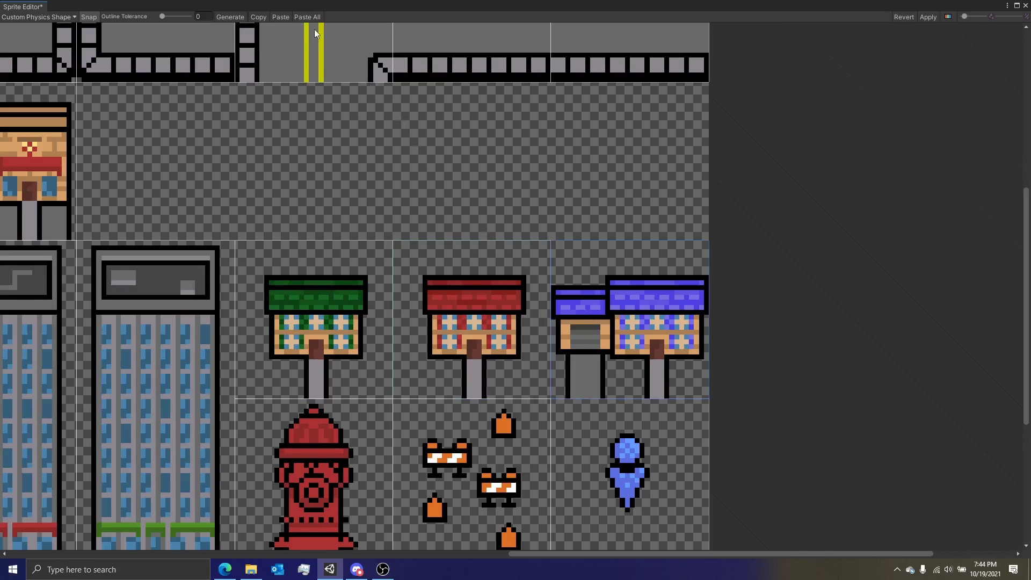
pyautogui.click(280, 17)
# Paste the copied square outline onto the blue character marker, traffic barrier and fire hydrant sprites
pyautogui.scroll(-4, 568, 305)
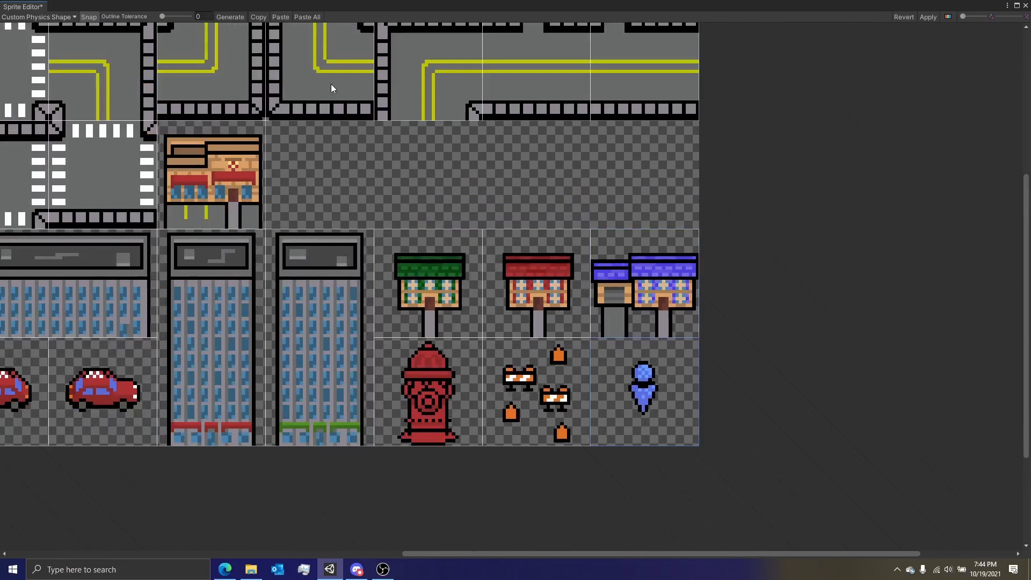
pyautogui.click(281, 17)
pyautogui.click(518, 385)
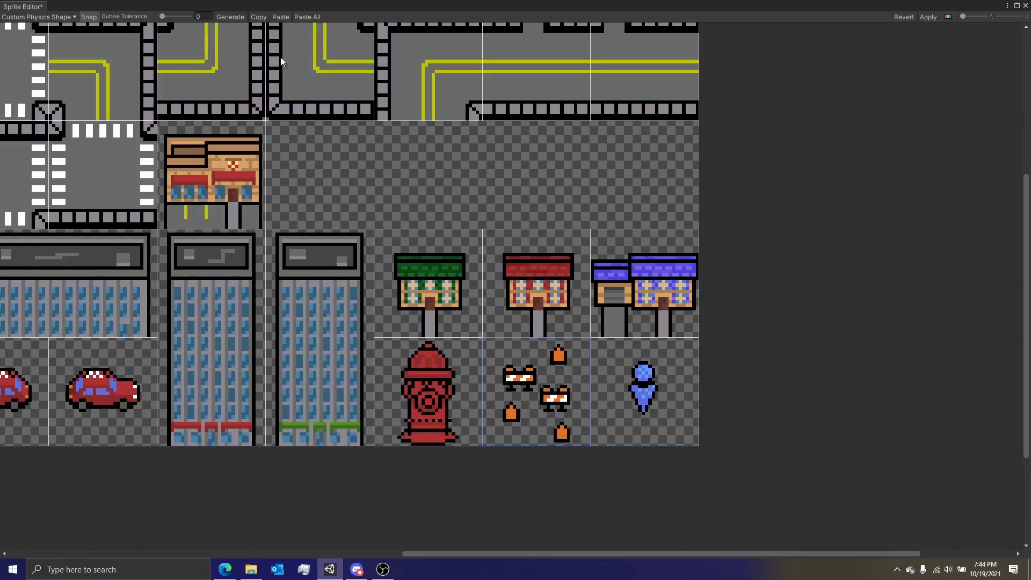
pyautogui.click(280, 17)
pyautogui.click(410, 412)
pyautogui.click(282, 18)
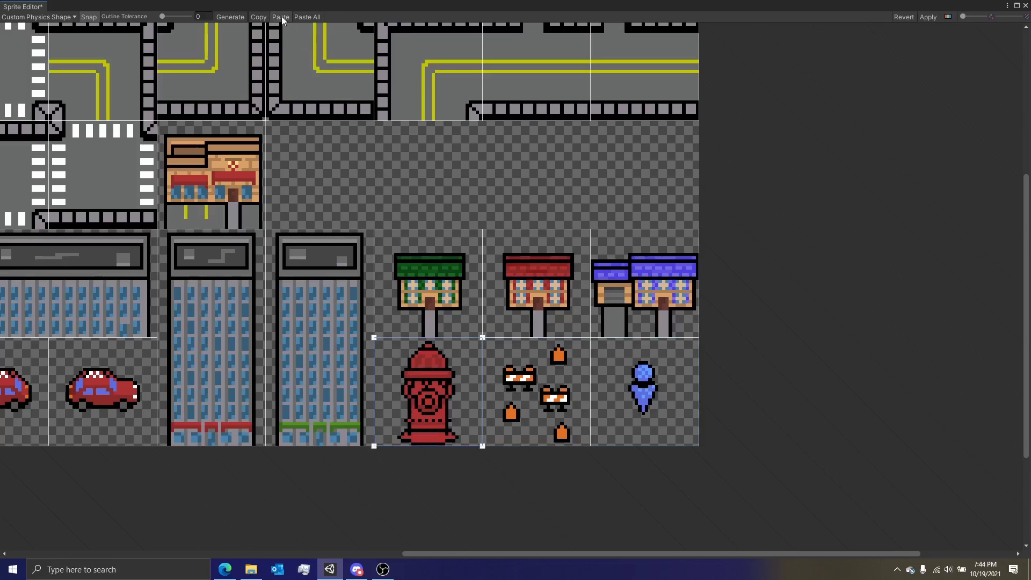
# Paste the copied square physics outline onto all sprites in the tileset at once
pyautogui.click(342, 324)
pyautogui.moveTo(307, 264); pyautogui.dragTo(539, 267, button='middle')
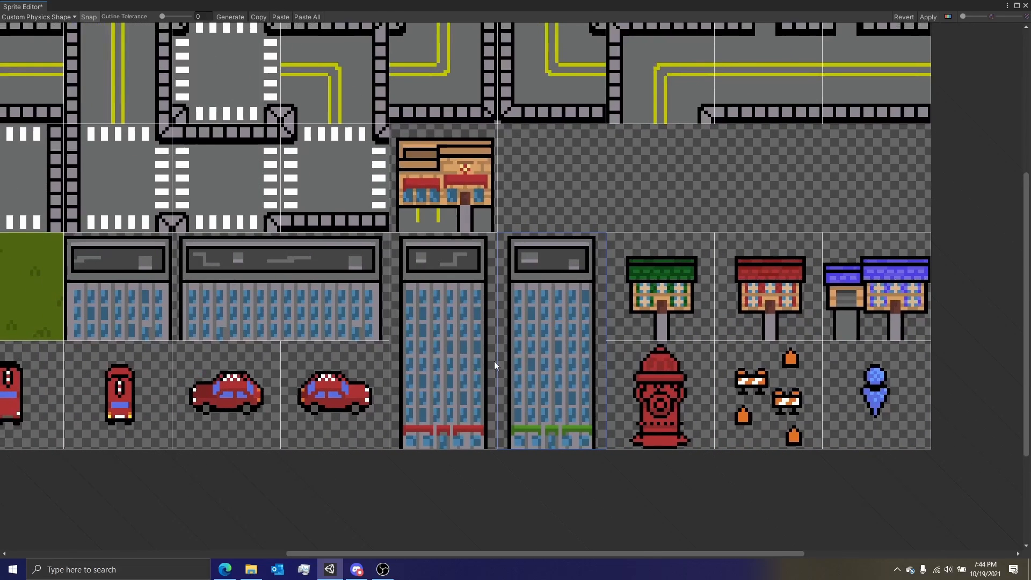
pyautogui.moveTo(641, 176); pyautogui.dragTo(546, 272, button='middle')
pyautogui.click(792, 159)
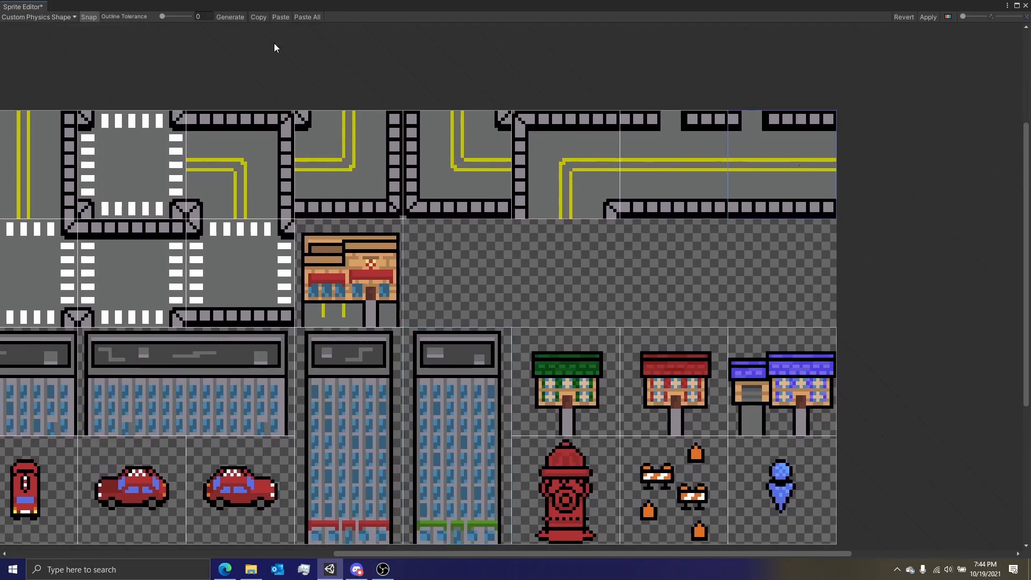
pyautogui.click(299, 18)
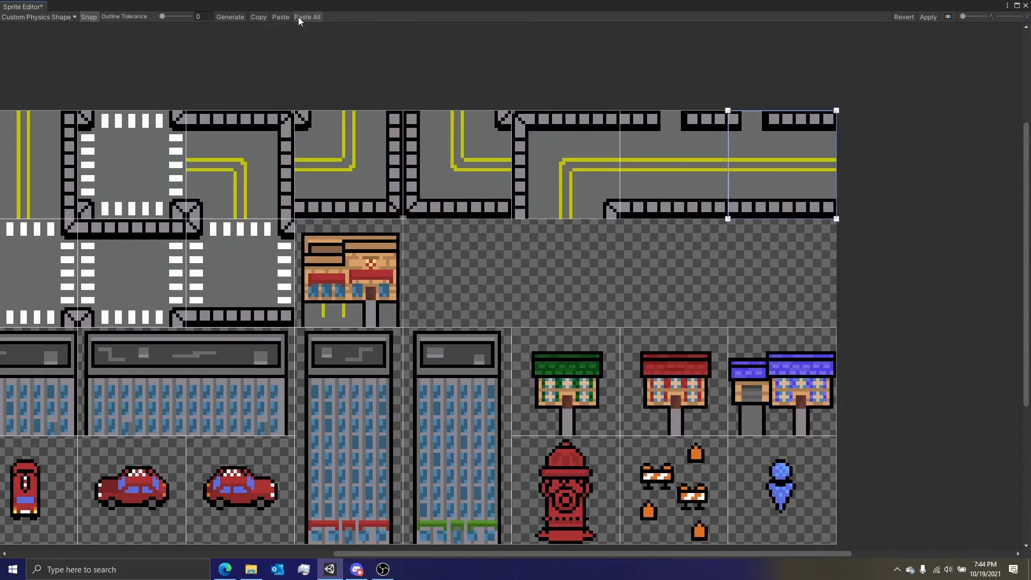
# Examine the pasted physics outlines on the road, crosswalk and restaurant sprites
pyautogui.click(318, 168)
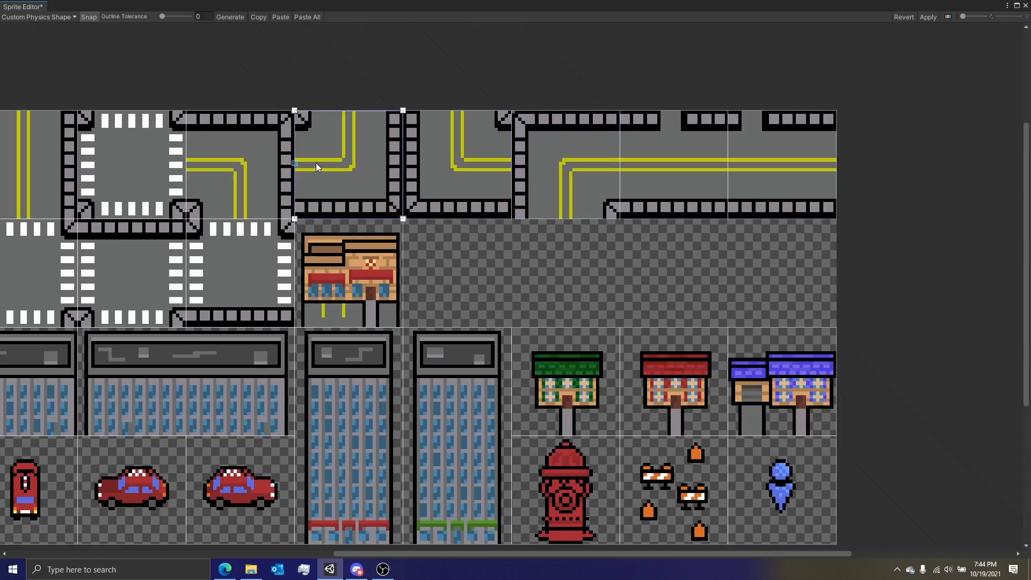
pyautogui.moveTo(180, 199); pyautogui.dragTo(519, 197, button='middle')
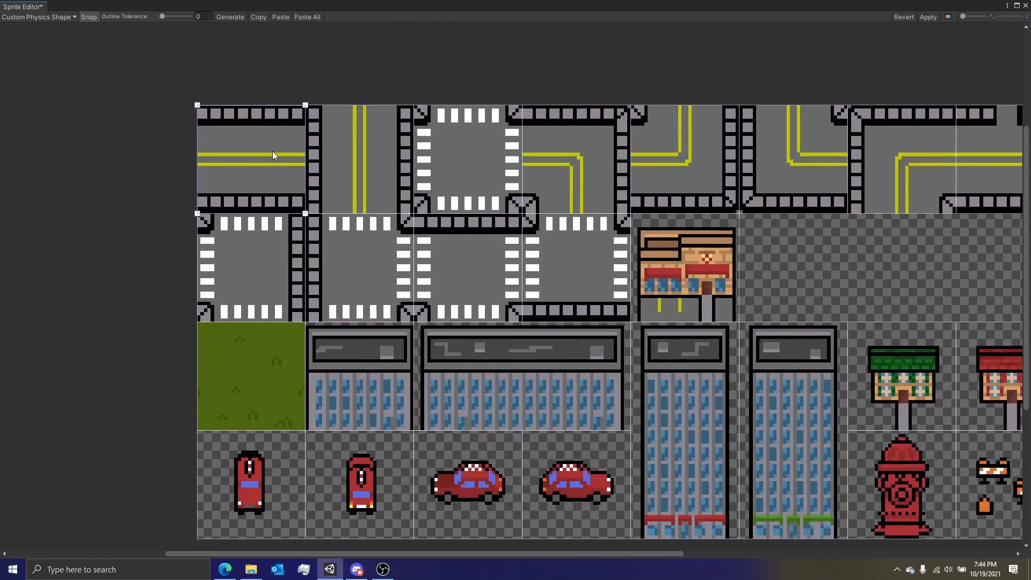
pyautogui.click(290, 274)
pyautogui.click(360, 268)
pyautogui.click(476, 278)
pyautogui.click(594, 270)
pyautogui.click(671, 295)
# Stretch the red-awning tower's physics outline to all four corners of its sprite and copy it onto the green-awning tower
pyautogui.moveTo(672, 295); pyautogui.dragTo(559, 188, button='middle')
pyautogui.click(572, 320)
pyautogui.scroll(4, 588, 360)
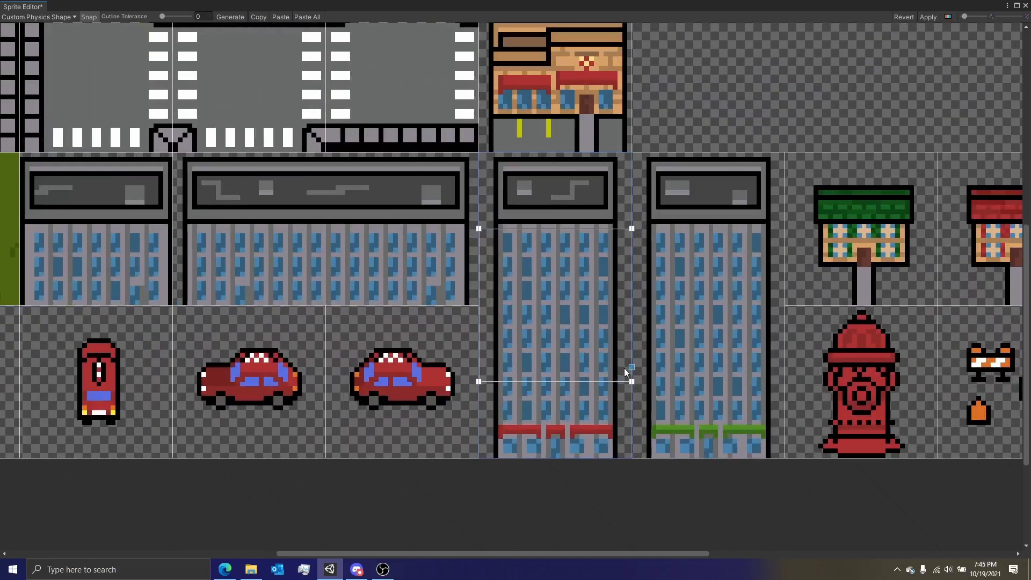
pyautogui.moveTo(574, 331); pyautogui.dragTo(519, 320, button='middle')
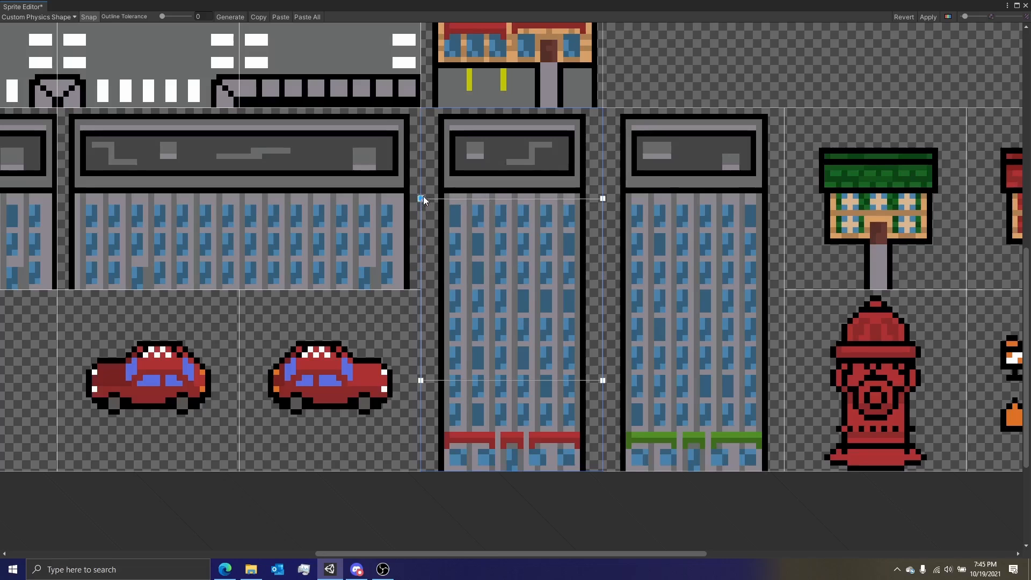
pyautogui.moveTo(421, 199); pyautogui.dragTo(420, 107)
pyautogui.moveTo(601, 199); pyautogui.dragTo(603, 107)
pyautogui.moveTo(602, 380); pyautogui.dragTo(602, 470)
pyautogui.moveTo(420, 382); pyautogui.dragTo(421, 471)
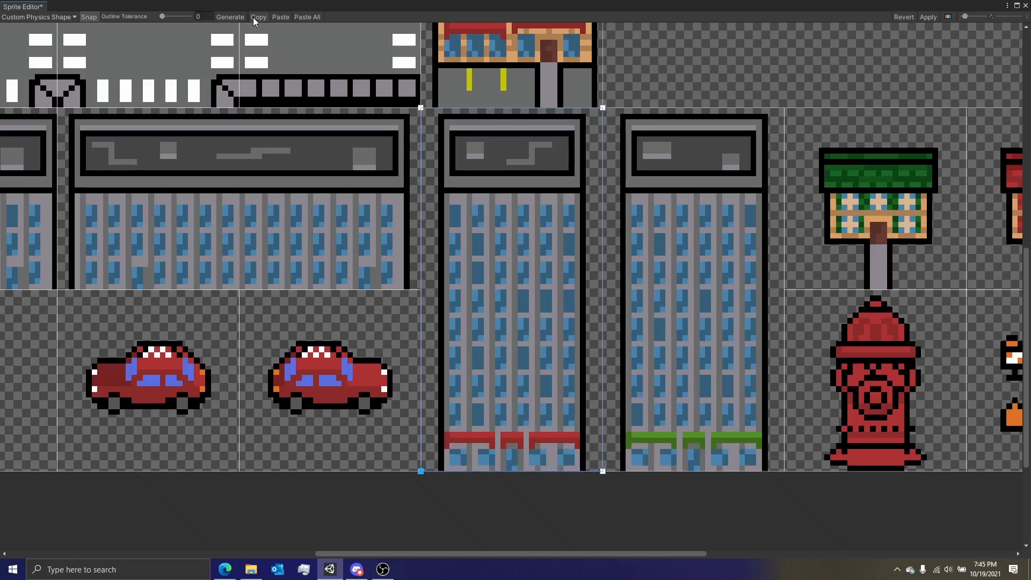
pyautogui.click(698, 197)
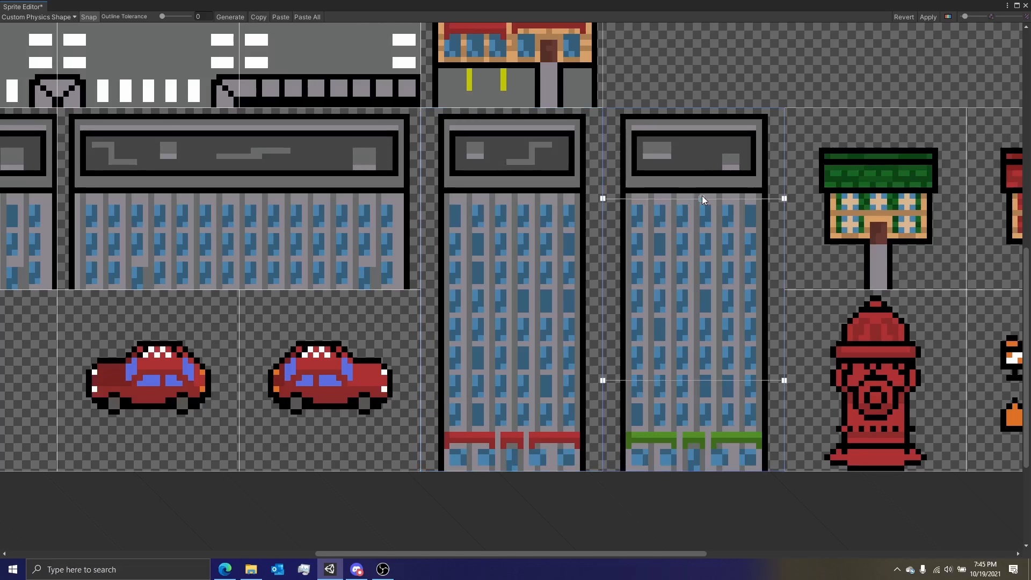
pyautogui.click(280, 17)
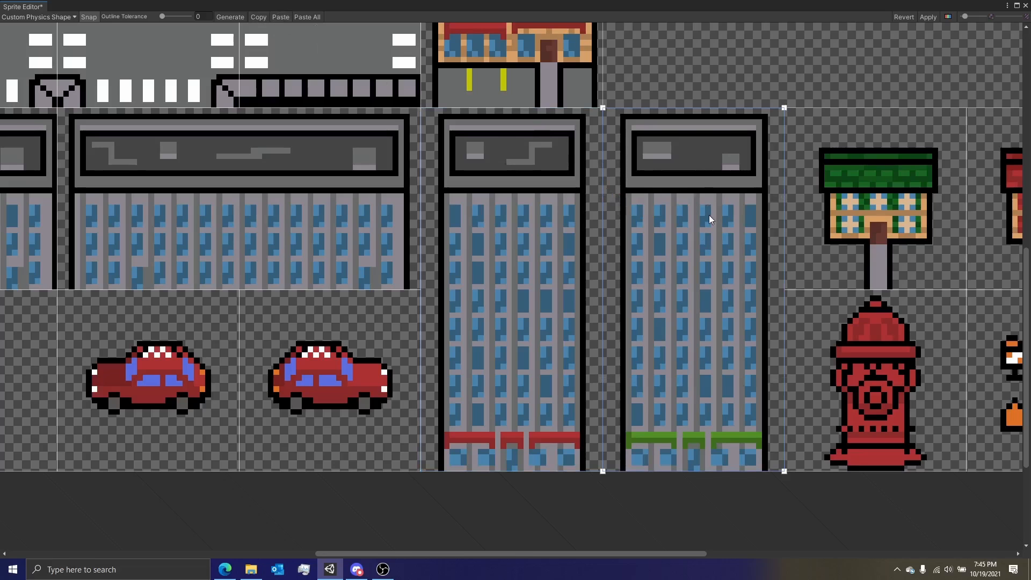
# Stretch the wide building's physics outline sideways so its four points sit on the corners of the two-tile sprite
pyautogui.click(363, 222)
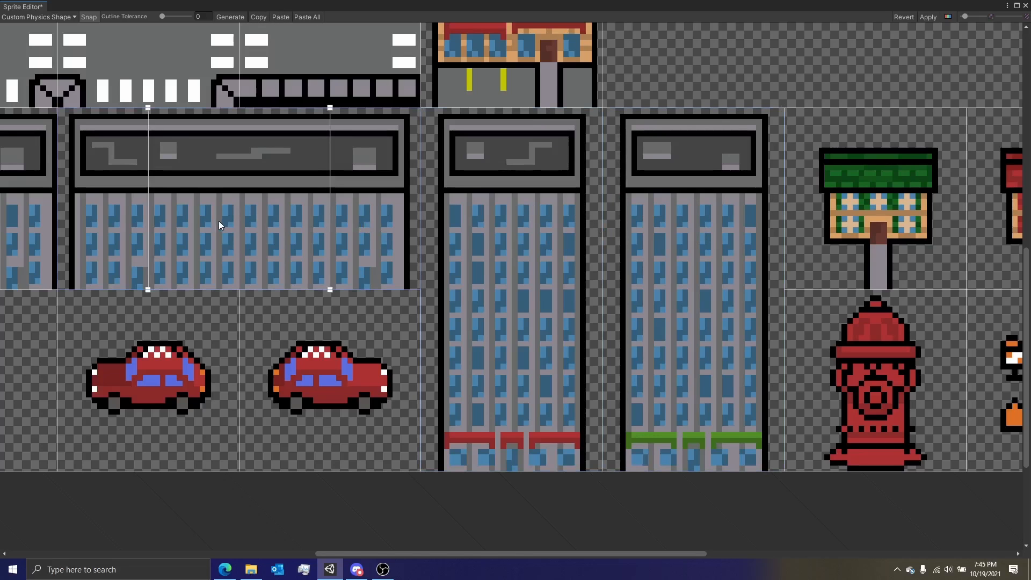
pyautogui.moveTo(220, 224); pyautogui.dragTo(478, 282, button='middle')
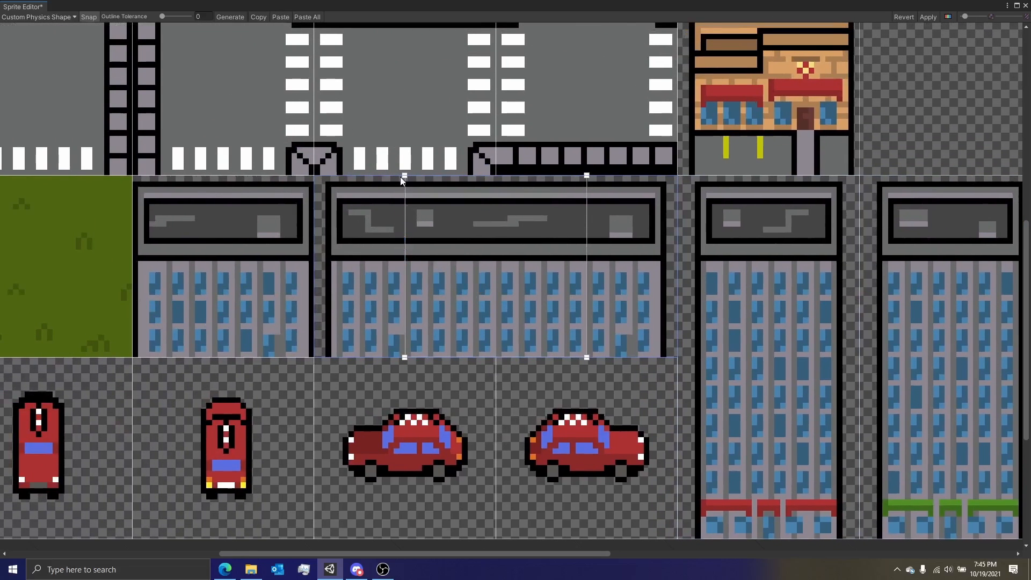
pyautogui.moveTo(404, 176); pyautogui.dragTo(315, 176)
pyautogui.moveTo(405, 357); pyautogui.dragTo(314, 357)
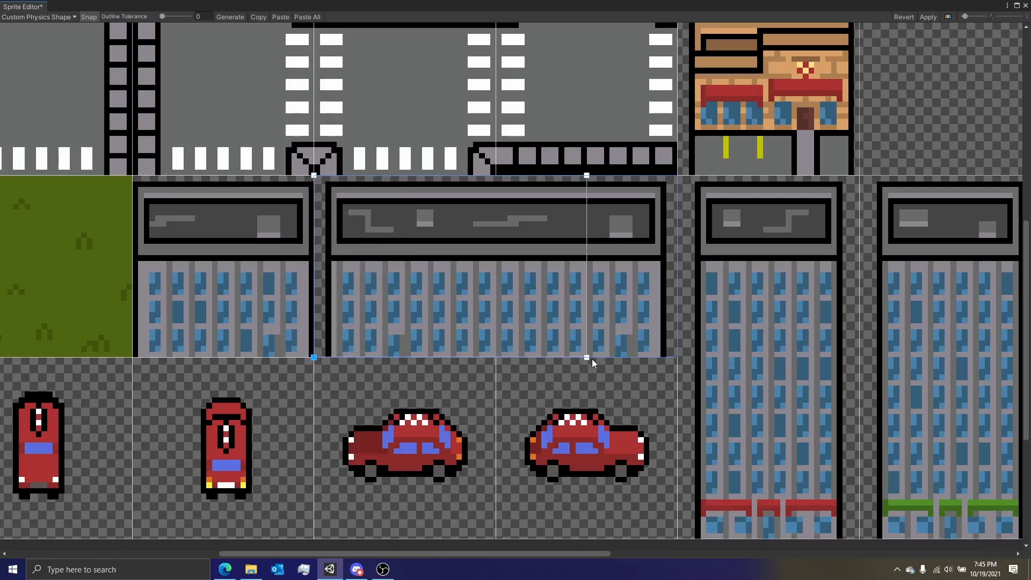
pyautogui.moveTo(586, 357); pyautogui.dragTo(677, 357)
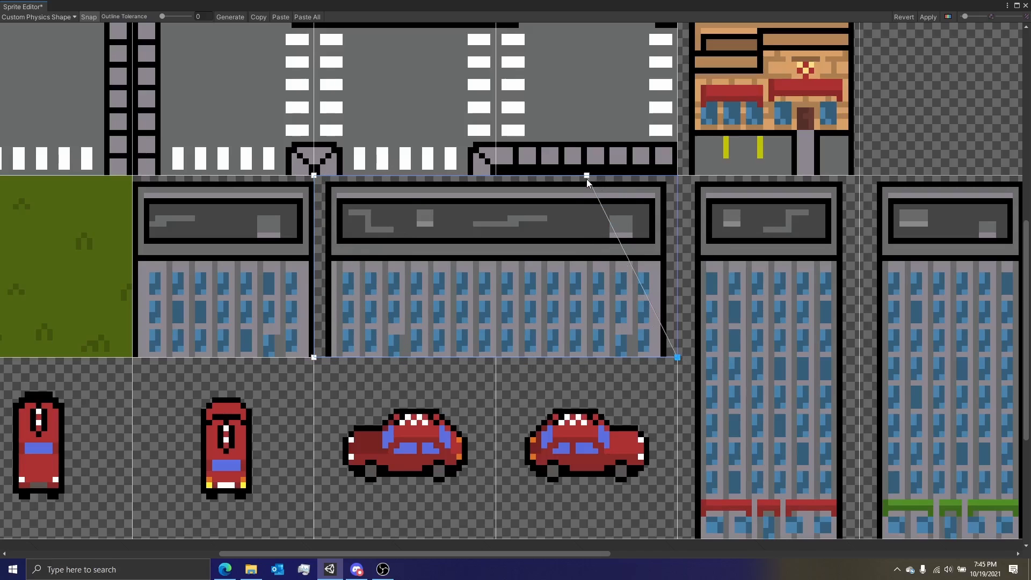
pyautogui.moveTo(587, 180); pyautogui.dragTo(678, 176)
# Examine the physics outlines of the crosswalk, grass, car, wide building, restaurant and road sprites
pyautogui.scroll(-5, 507, 268)
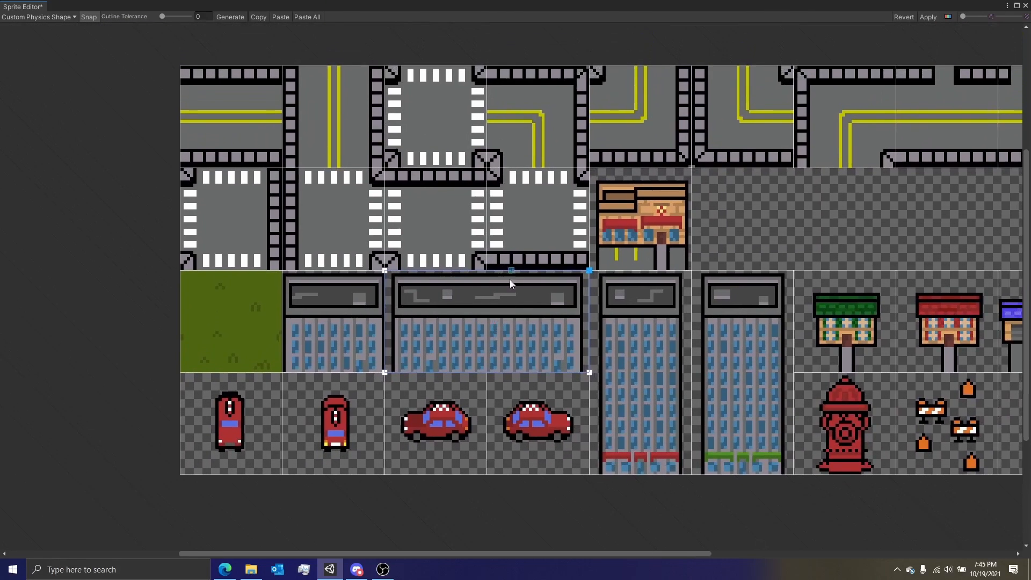
pyautogui.click(352, 206)
pyautogui.click(270, 235)
pyautogui.click(237, 327)
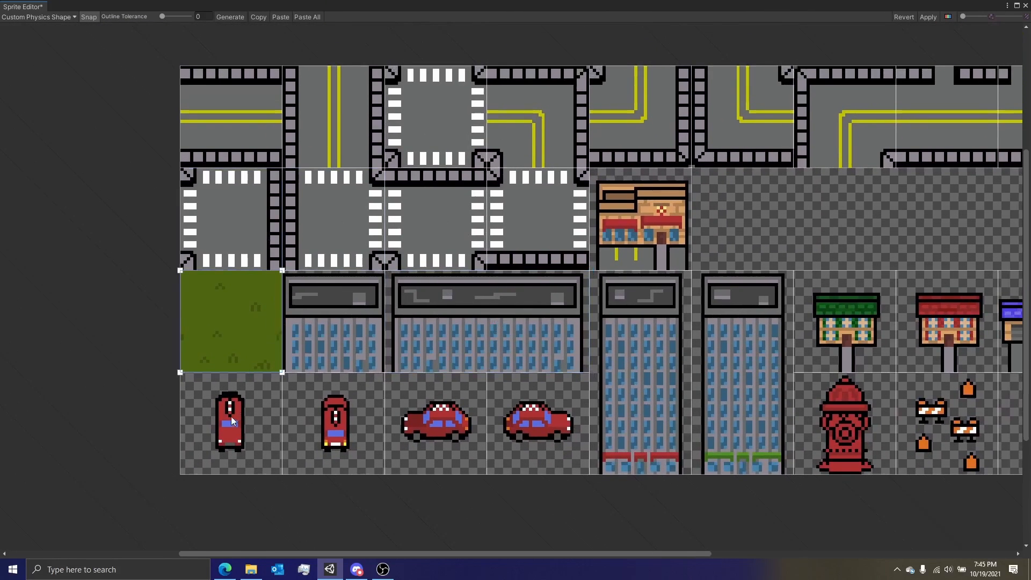
pyautogui.click(232, 421)
pyautogui.click(321, 432)
pyautogui.click(329, 329)
pyautogui.click(415, 321)
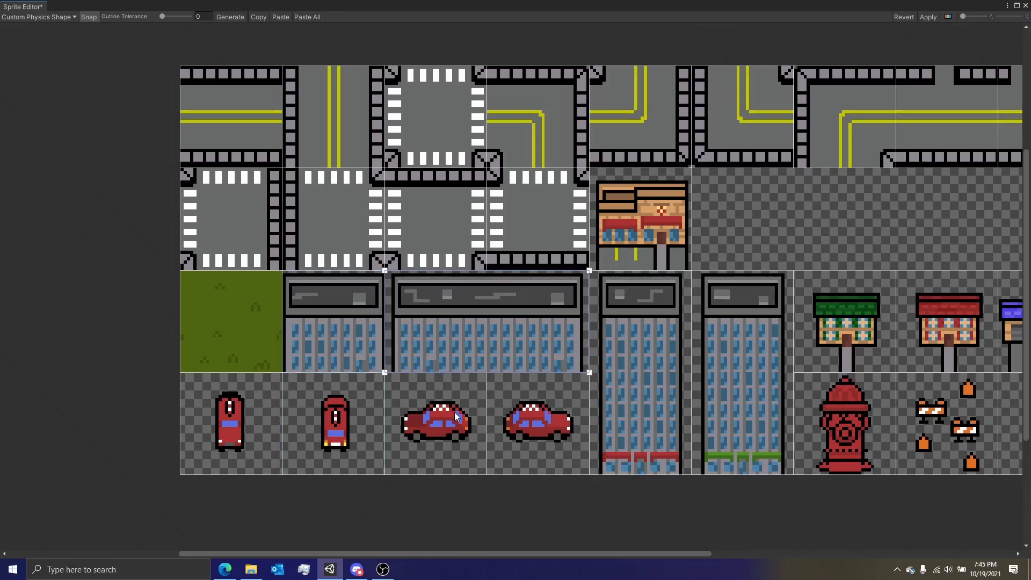
pyautogui.click(456, 413)
pyautogui.click(550, 435)
pyautogui.click(579, 181)
pyautogui.click(637, 194)
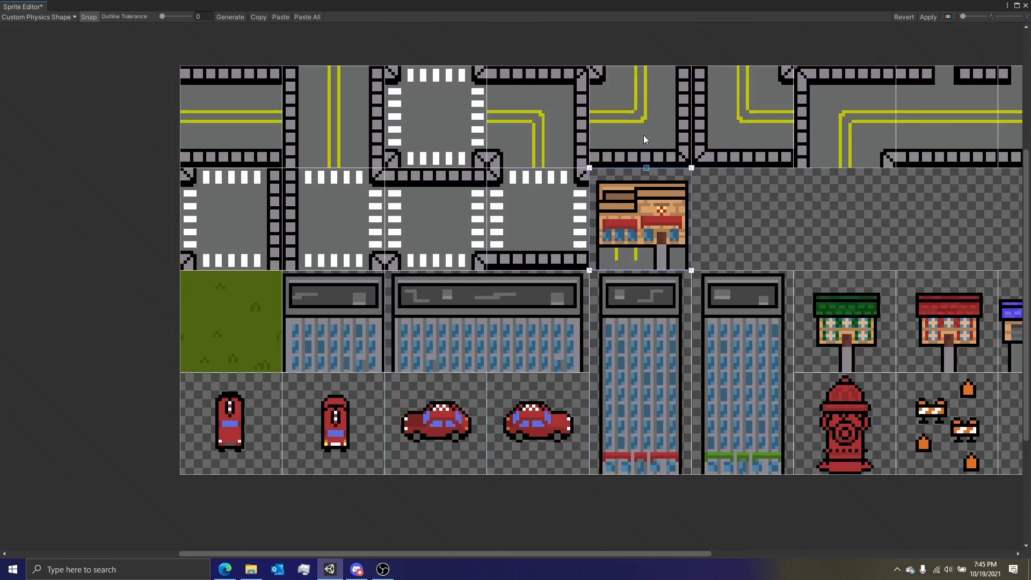
pyautogui.click(641, 131)
pyautogui.click(530, 111)
pyautogui.moveTo(670, 170); pyautogui.dragTo(460, 232, button='middle')
pyautogui.click(604, 195)
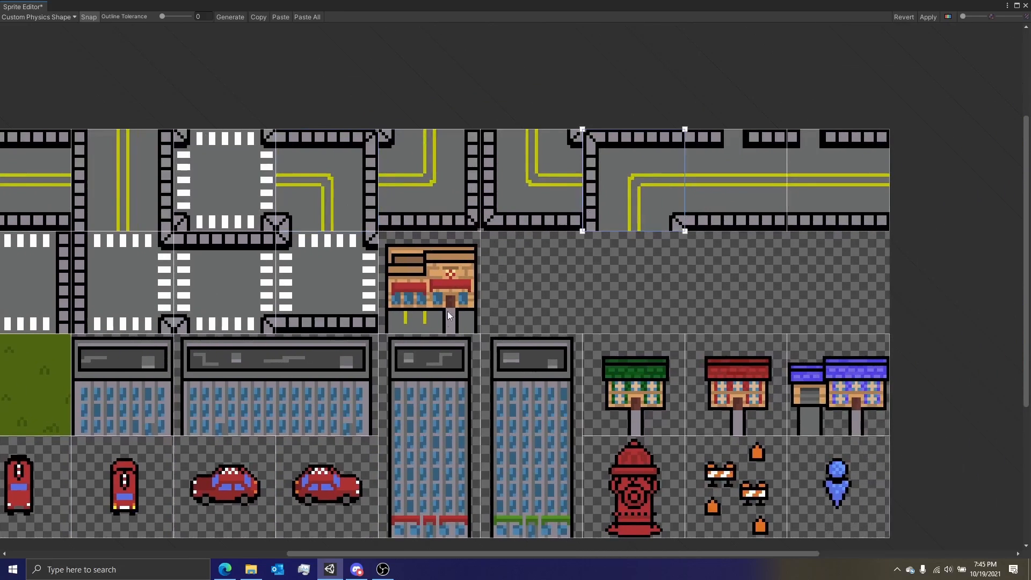
# Check the outlines of the side-view cars, restaurant, houses, character marker and corner roads once more
pyautogui.moveTo(340, 418); pyautogui.dragTo(614, 282, button='middle')
pyautogui.scroll(3, 615, 282)
pyautogui.click(578, 391)
pyautogui.click(456, 392)
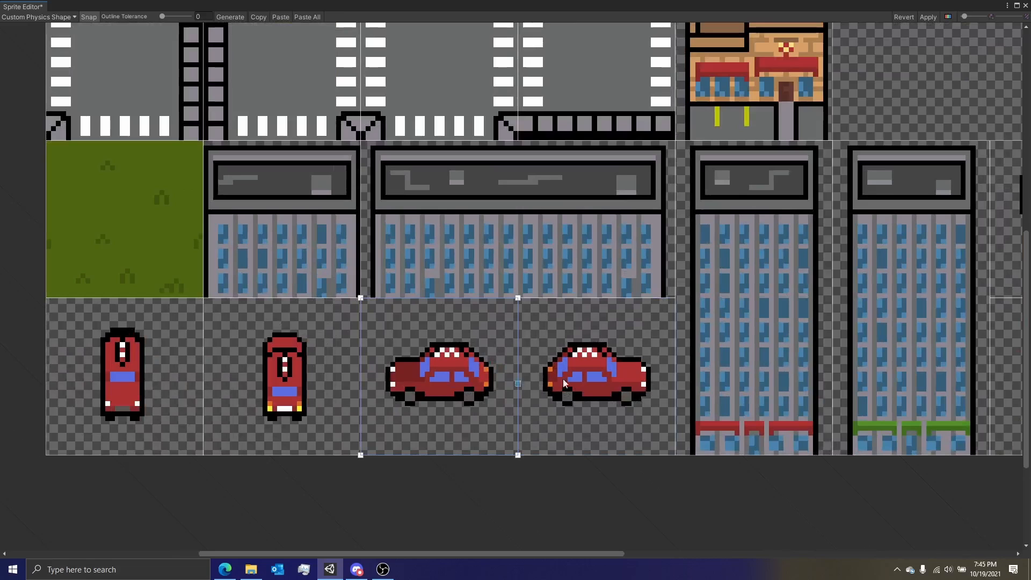
pyautogui.scroll(-2, 681, 350)
pyautogui.moveTo(691, 252); pyautogui.dragTo(564, 306, button='middle')
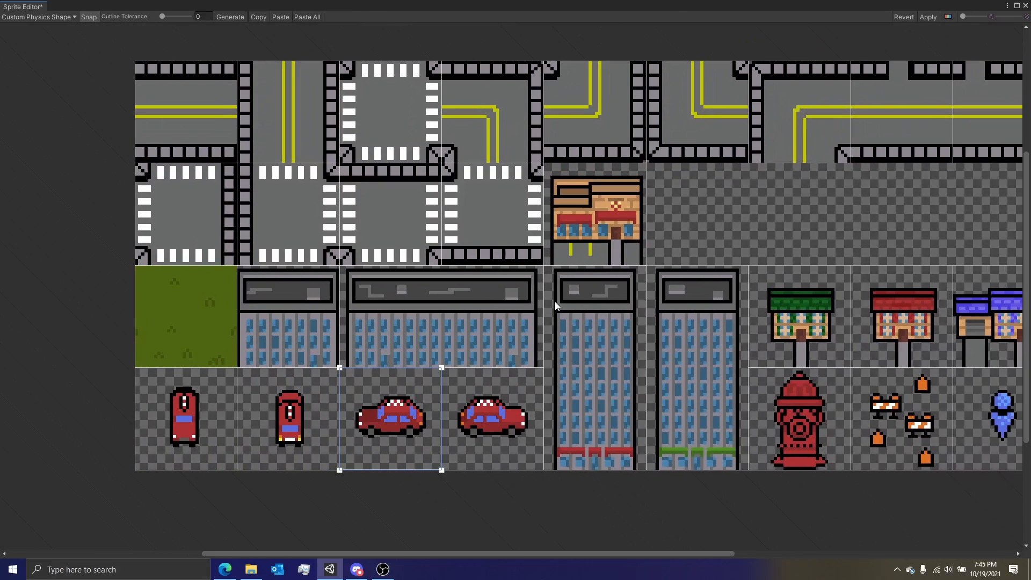
pyautogui.click(623, 231)
pyautogui.moveTo(827, 237); pyautogui.dragTo(725, 232, button='middle')
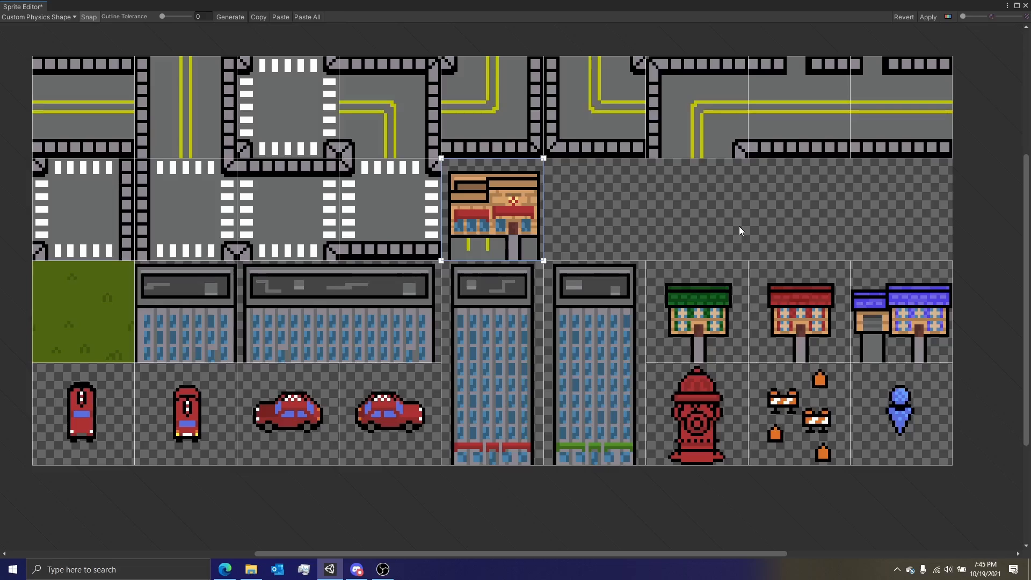
pyautogui.click(769, 337)
pyautogui.click(715, 330)
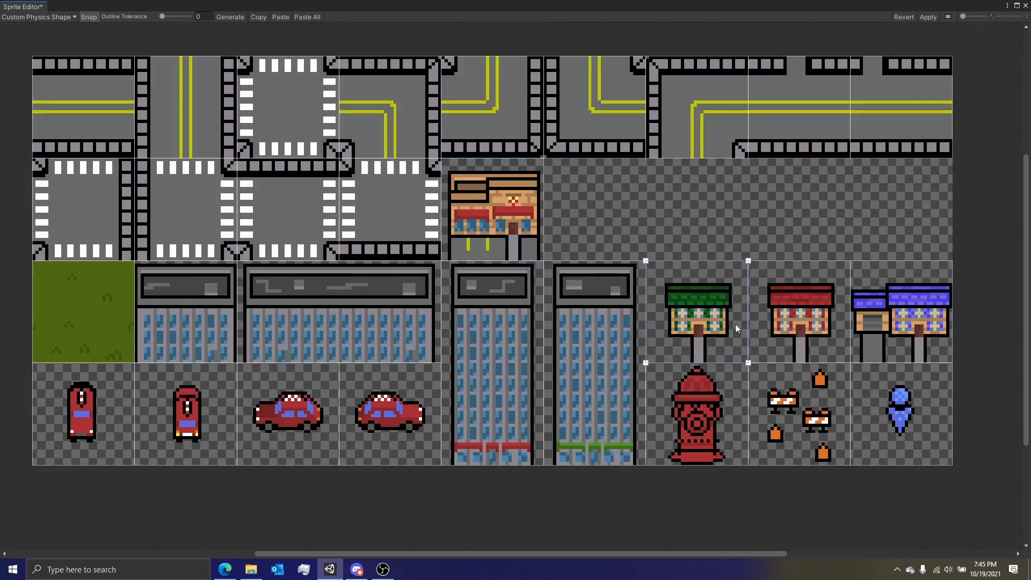
pyautogui.click(882, 322)
pyautogui.click(899, 417)
pyautogui.moveTo(904, 417); pyautogui.dragTo(810, 391, button='middle')
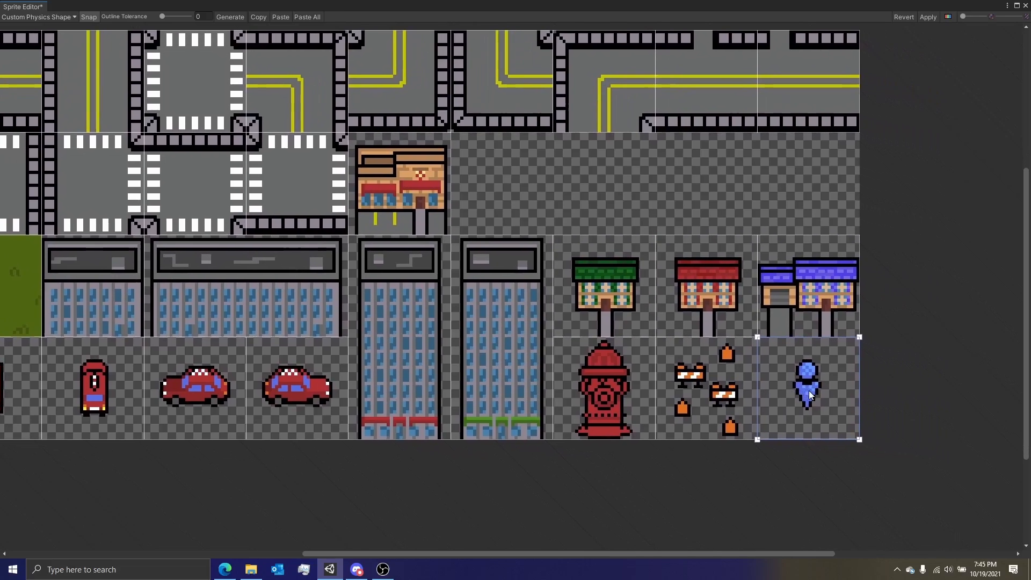
pyautogui.moveTo(480, 155); pyautogui.dragTo(604, 258, button='middle')
pyautogui.click(644, 194)
pyautogui.click(683, 200)
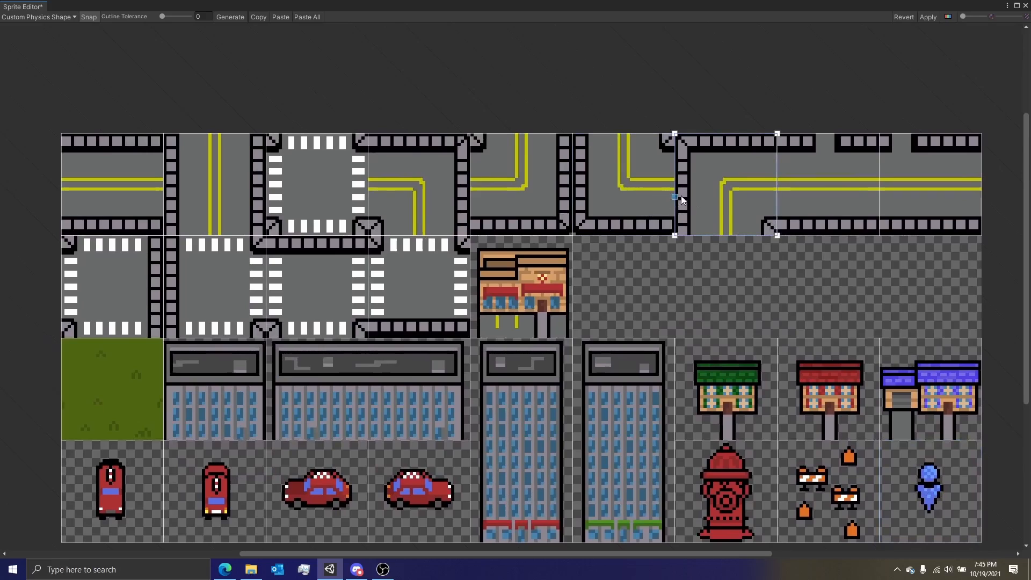
# Apply the custom physics shape changes and close the Sprite Editor
pyautogui.click(925, 19)
pyautogui.click(1025, 6)
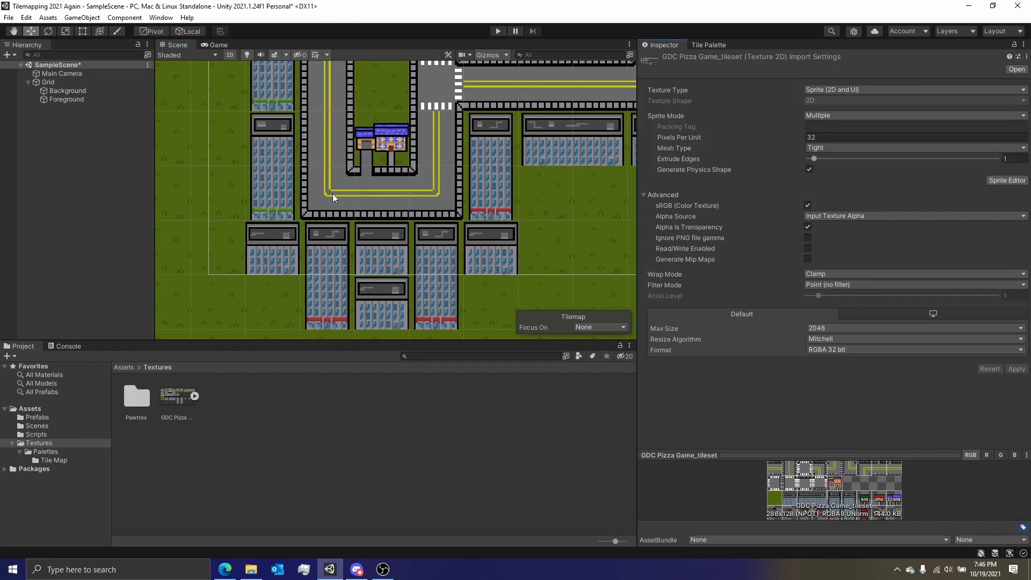
# Select the Foreground tilemap and examine its collider outlines around the green house and neighbouring towers
pyautogui.scroll(-3, 332, 198)
pyautogui.moveTo(401, 188); pyautogui.dragTo(432, 191, button='middle')
pyautogui.scroll(2, 432, 192)
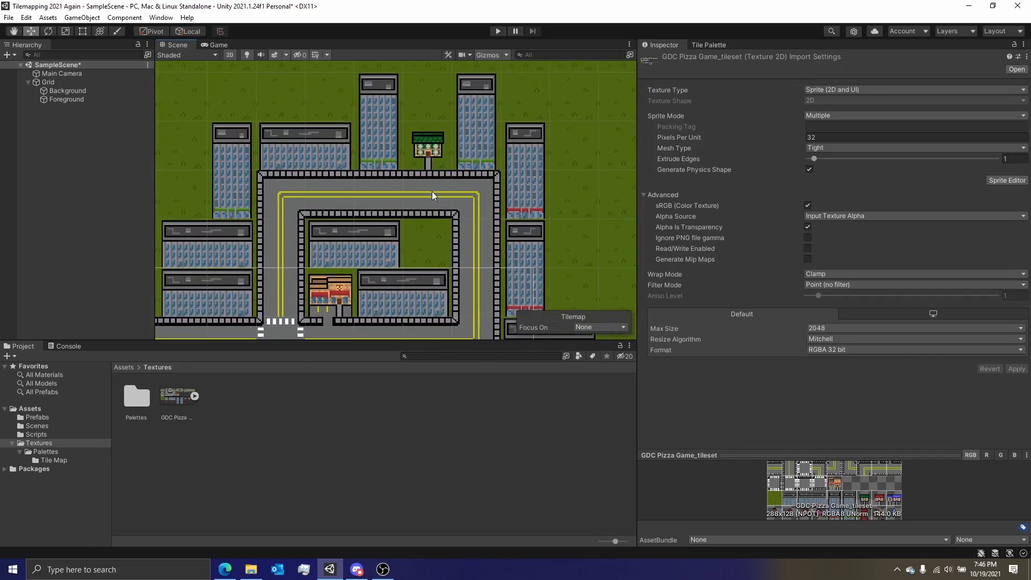
pyautogui.click(72, 101)
pyautogui.moveTo(428, 153); pyautogui.dragTo(444, 197, button='middle')
pyautogui.scroll(10, 444, 196)
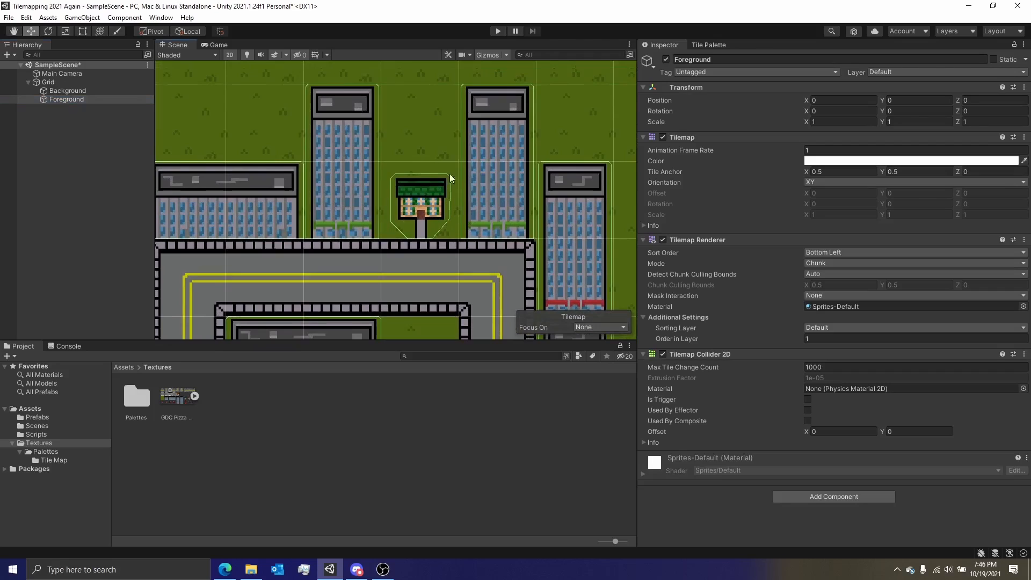
# Try painting a second green house on the Foreground tilemap directly above the existing one, and erase it again
pyautogui.click(707, 45)
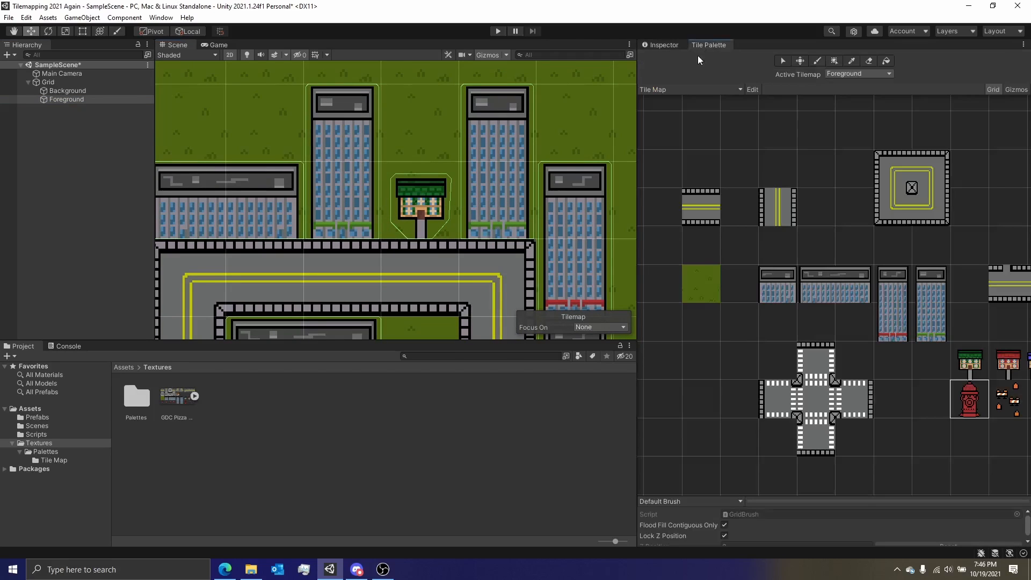
pyautogui.click(711, 215)
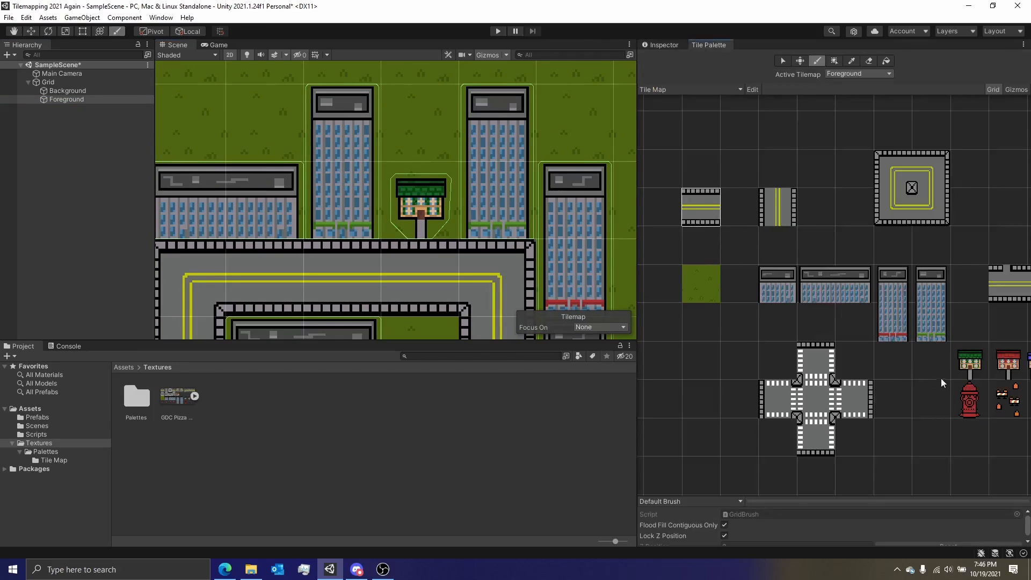
pyautogui.click(966, 365)
pyautogui.click(415, 133)
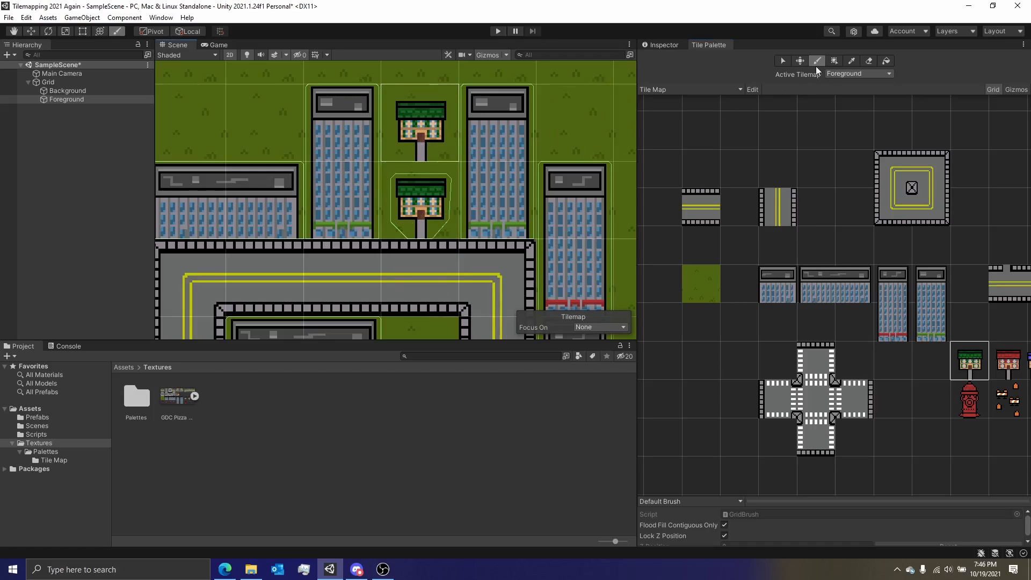
pyautogui.click(867, 61)
pyautogui.click(434, 122)
# Start Play mode for the city scene and stop it again
pyautogui.scroll(-3, 451, 242)
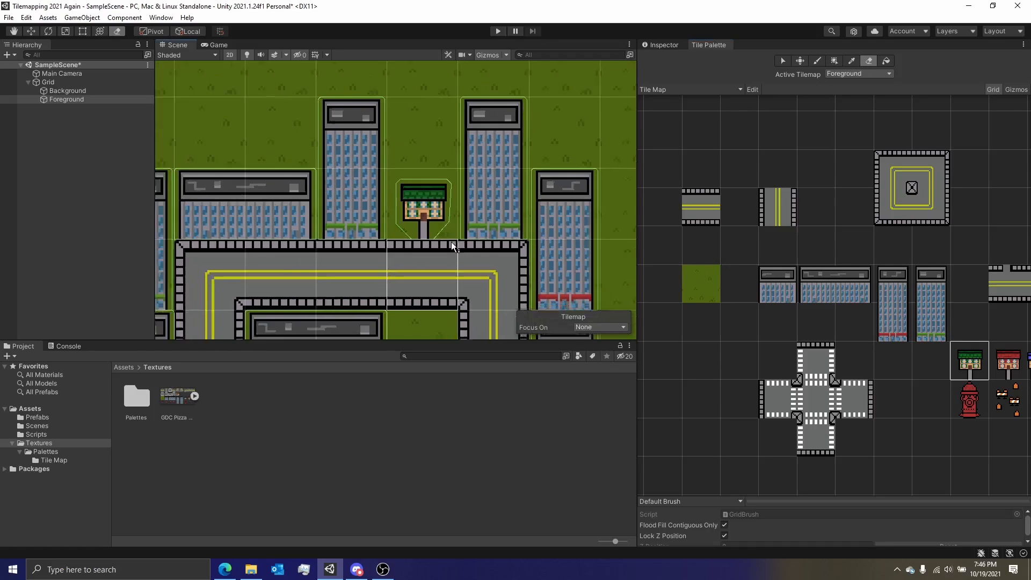
pyautogui.scroll(-3, 496, 186)
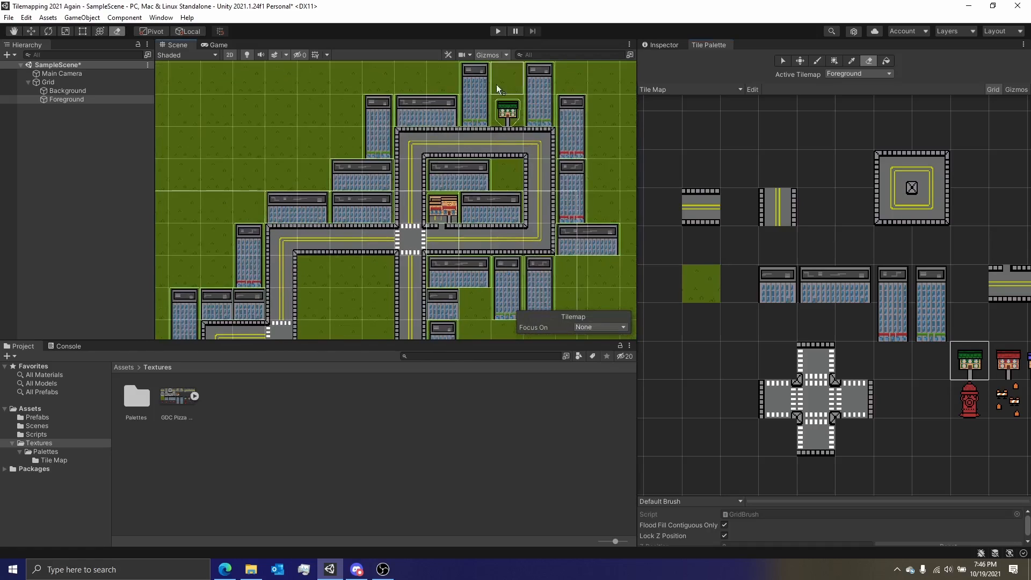
pyautogui.click(496, 32)
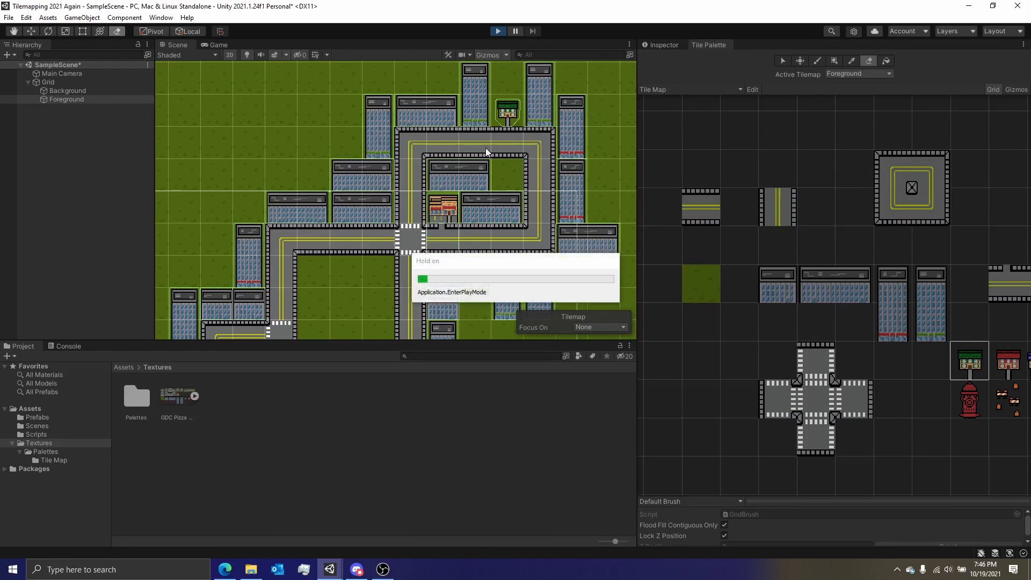
pyautogui.click(497, 31)
# Examine the towers around the green house, the restaurant crossroads and the adjoining road blocks
pyautogui.scroll(6, 509, 173)
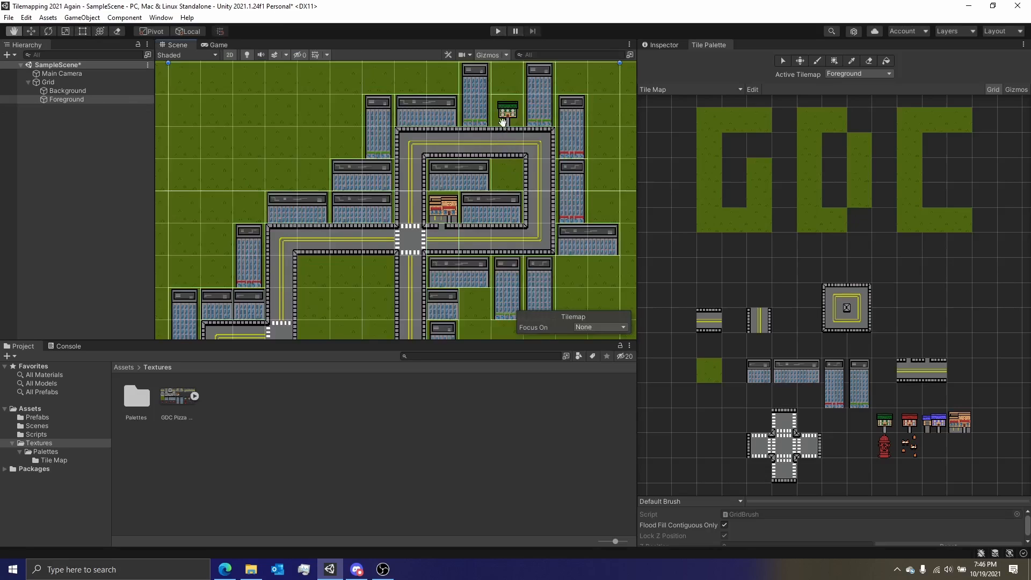
pyautogui.scroll(-2, 410, 214)
pyautogui.moveTo(410, 214); pyautogui.dragTo(515, 195, button='middle')
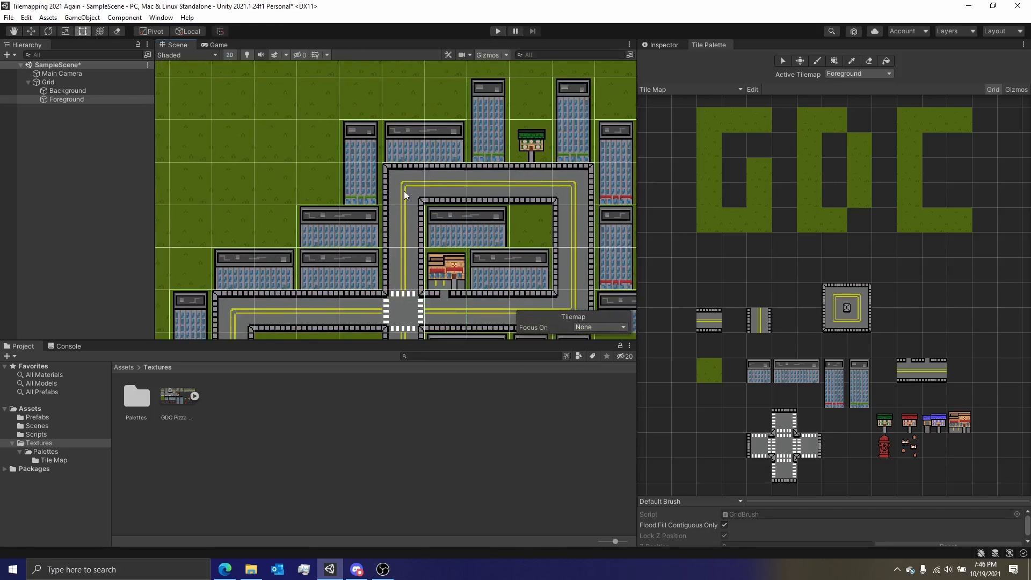
pyautogui.scroll(5, 438, 221)
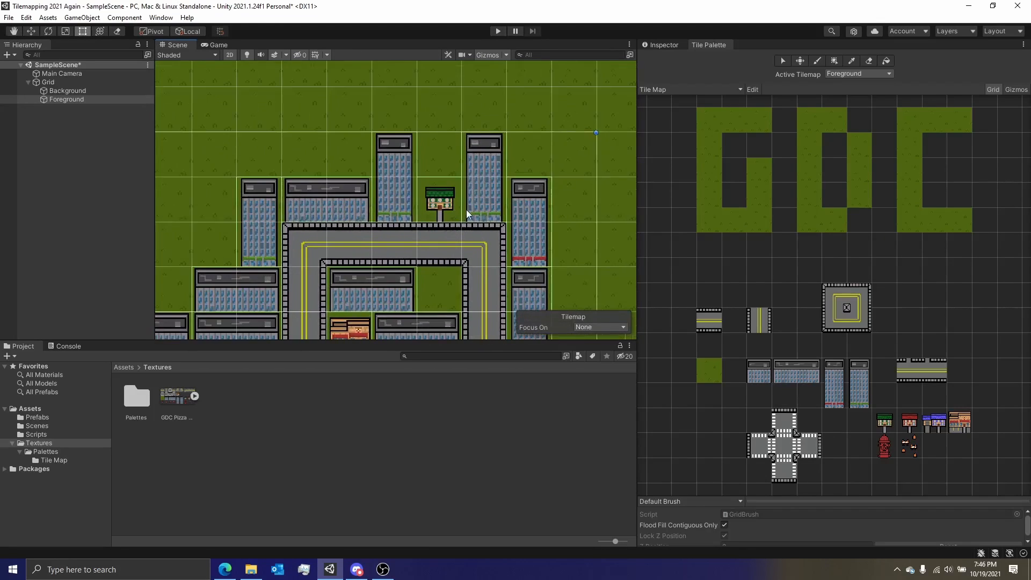
pyautogui.scroll(1, 455, 220)
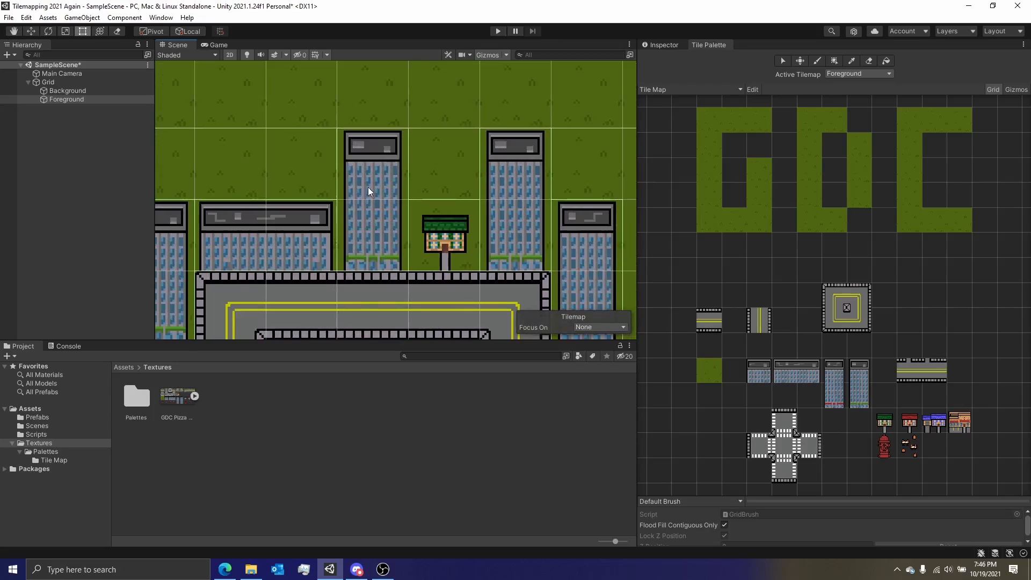
pyautogui.scroll(-1, 369, 191)
pyautogui.moveTo(368, 192); pyautogui.dragTo(444, 160, button='middle')
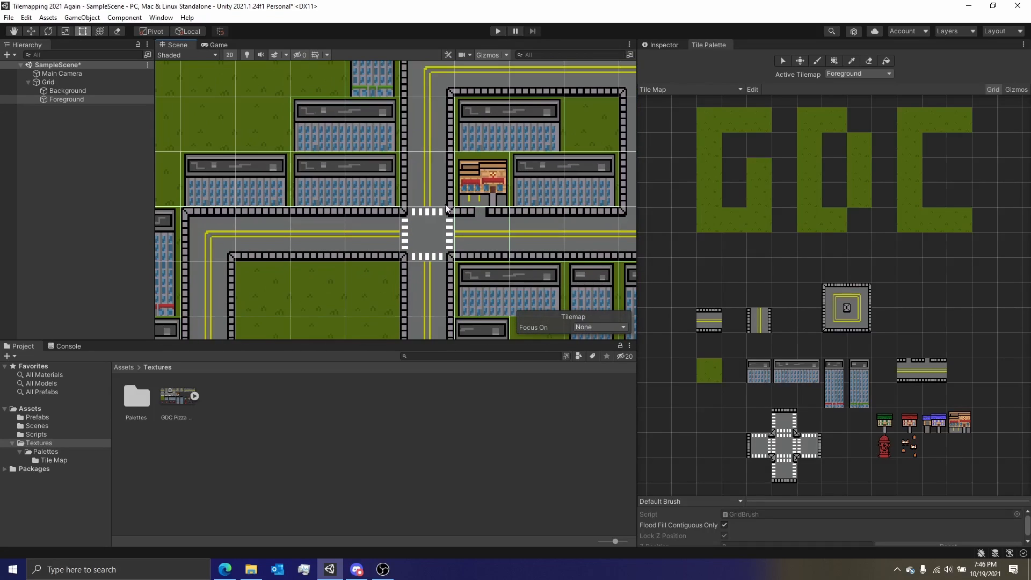
pyautogui.scroll(-1, 425, 217)
pyautogui.moveTo(287, 250); pyautogui.dragTo(421, 196, button='middle')
pyautogui.scroll(1, 425, 227)
# Select the Background tilemap and examine the roads and grass around the red house and the blue house
pyautogui.click(52, 98)
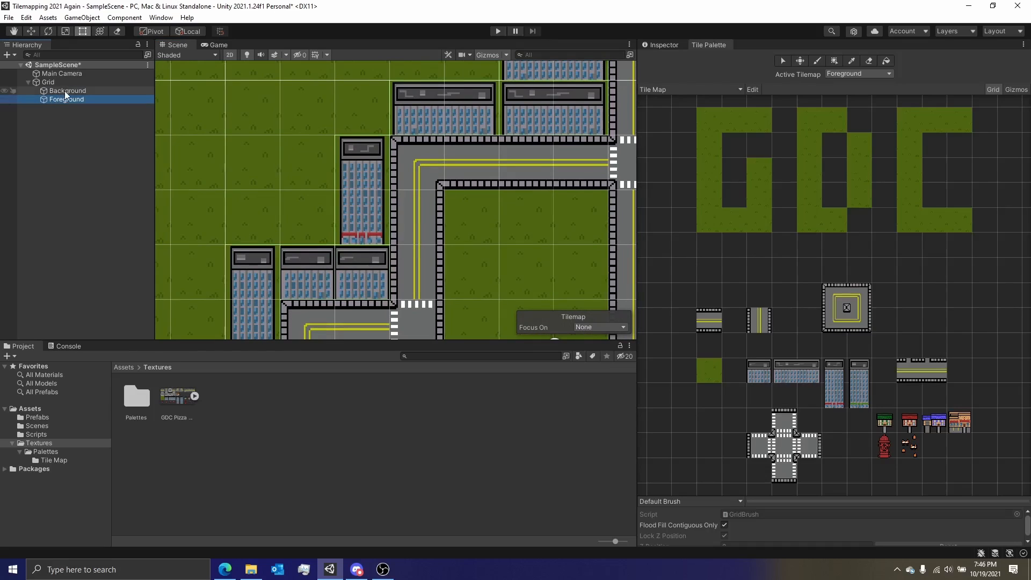
pyautogui.click(64, 91)
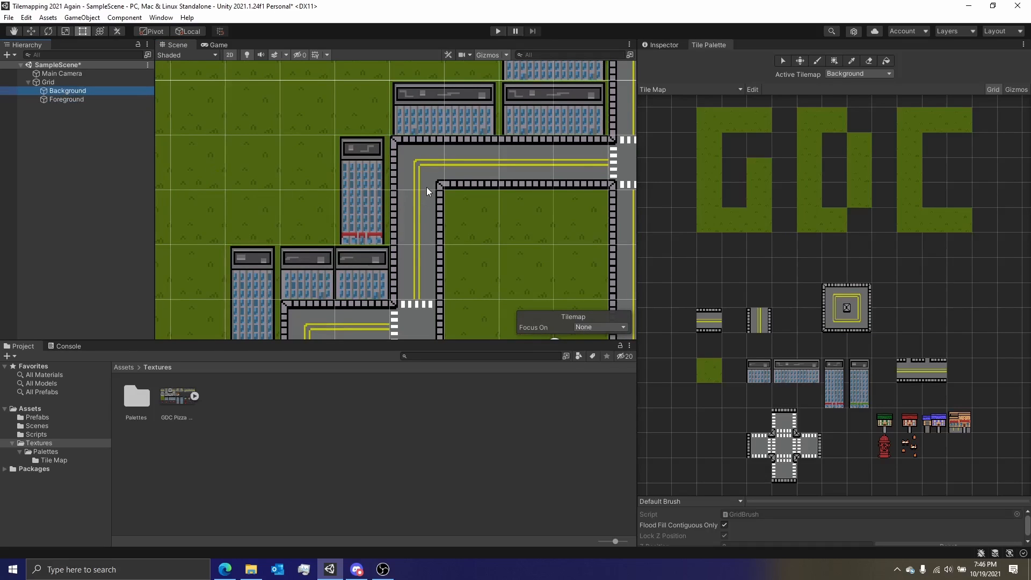
pyautogui.scroll(-2, 426, 187)
pyautogui.moveTo(426, 187); pyautogui.dragTo(340, 220, button='middle')
pyautogui.scroll(1, 341, 220)
pyautogui.moveTo(430, 236); pyautogui.dragTo(488, 240, button='middle')
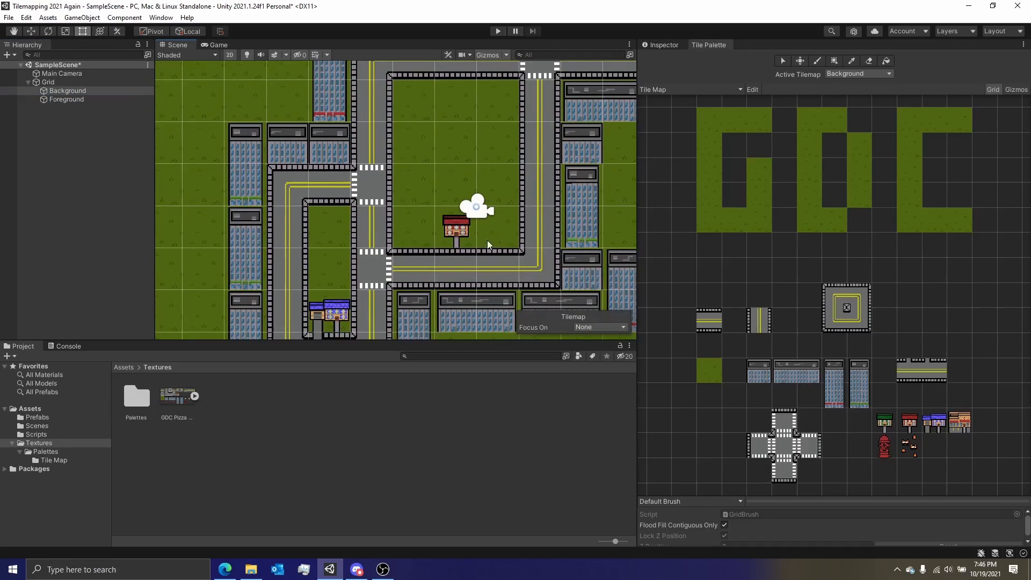
pyautogui.scroll(1, 487, 240)
# Paint a grass tile on the Foreground tilemap inside the narrow road loop, just above the blue house
pyautogui.click(86, 99)
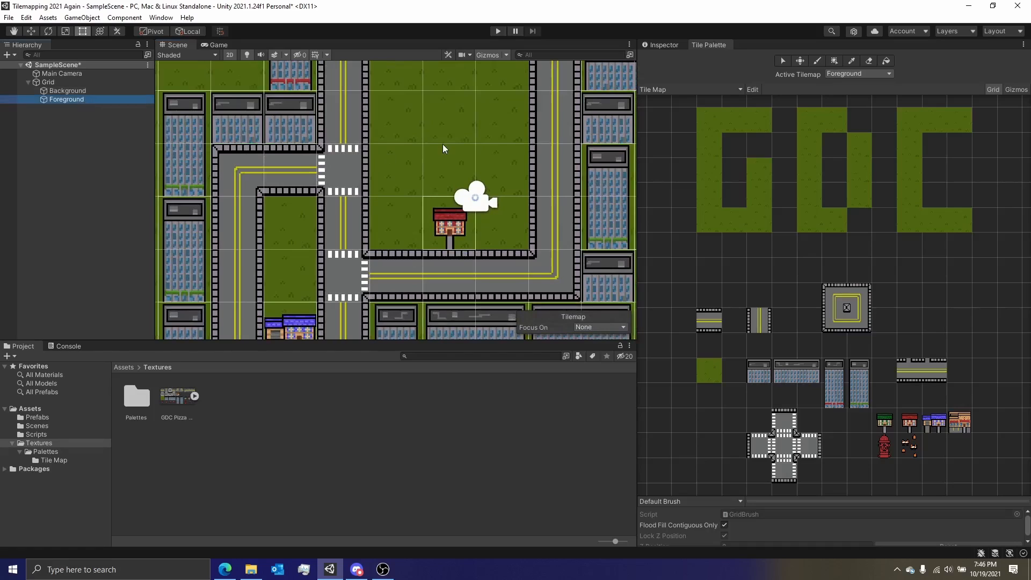
pyautogui.moveTo(443, 148); pyautogui.dragTo(414, 199, button='middle')
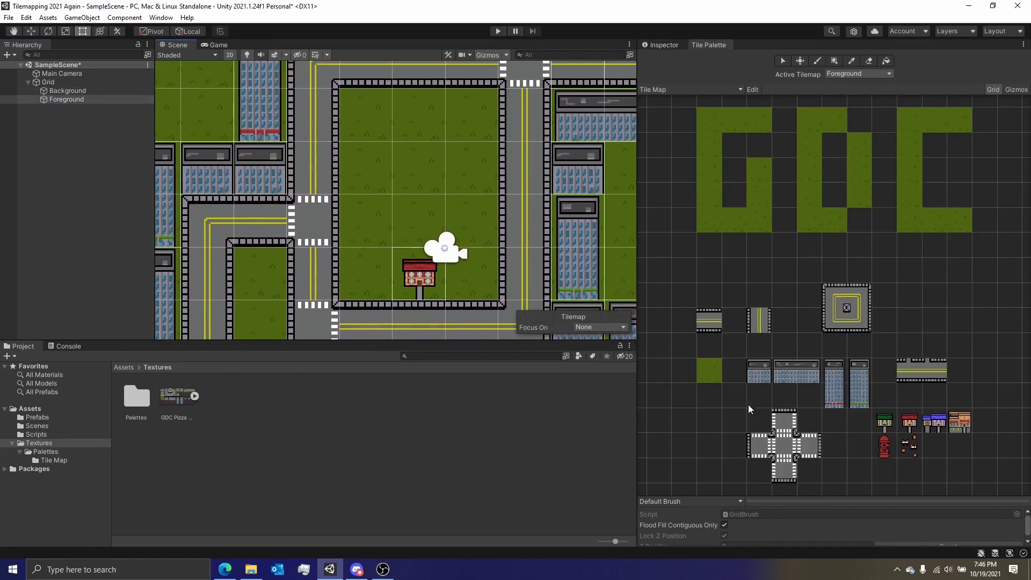
pyautogui.click(707, 376)
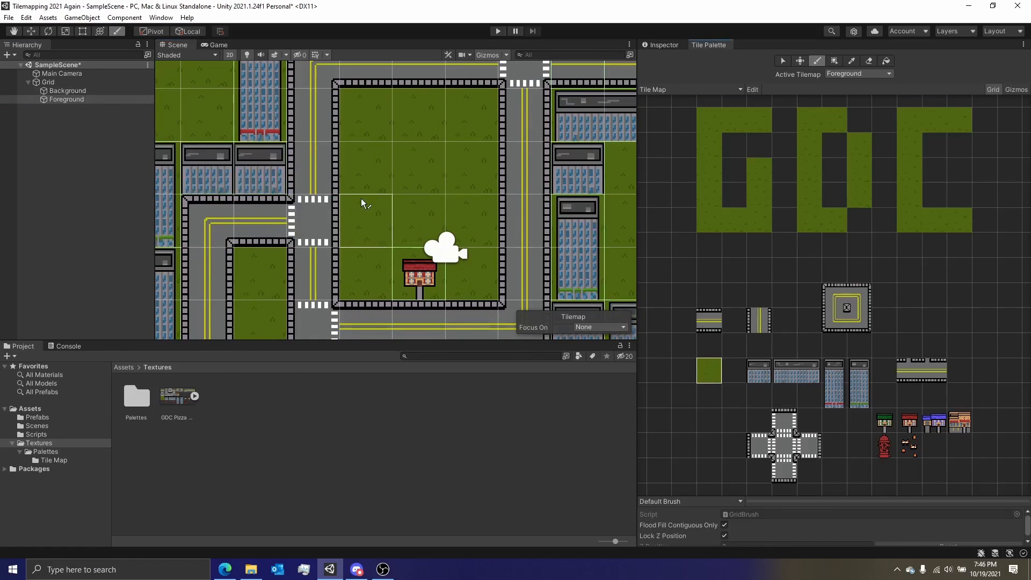
pyautogui.moveTo(361, 198); pyautogui.dragTo(449, 80, button='middle')
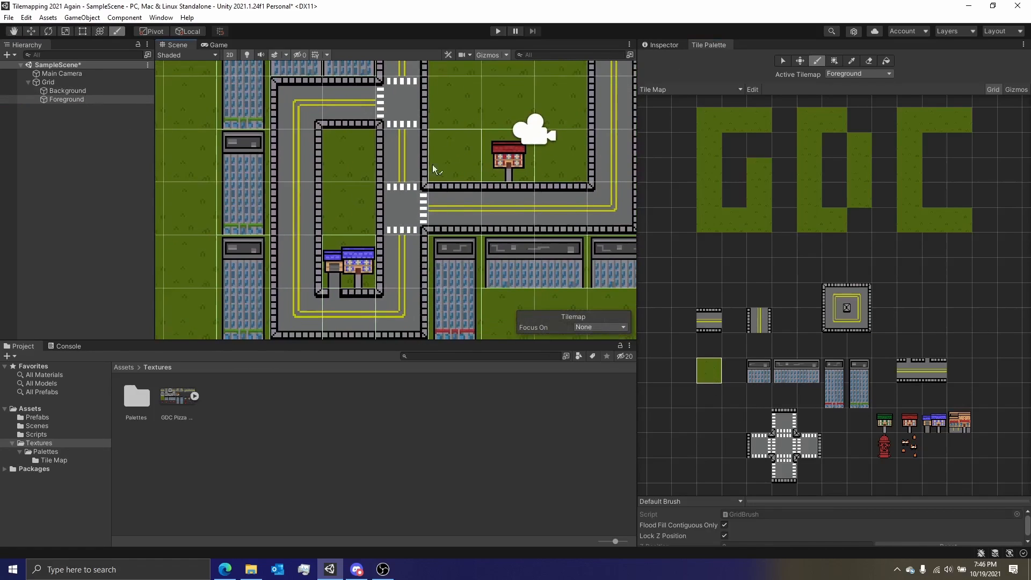
pyautogui.click(52, 98)
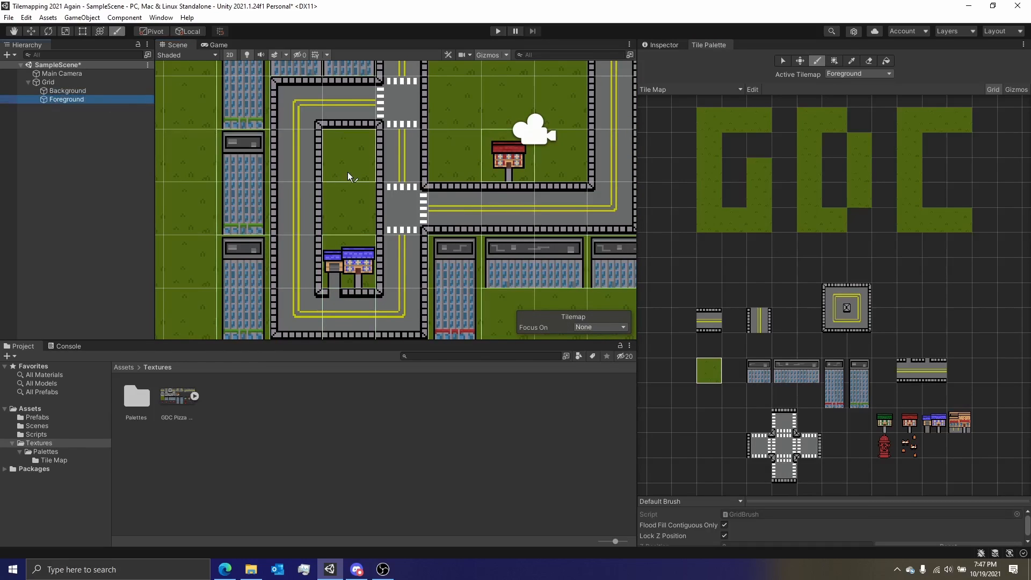
pyautogui.click(354, 194)
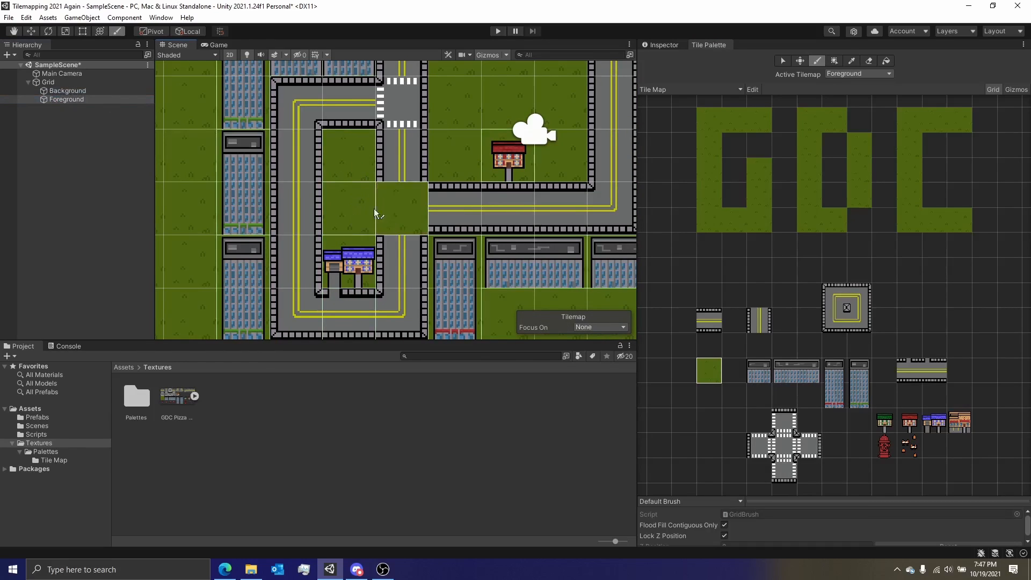
# Examine the grass areas enclosed by roads from the red house to the restaurant block, and the city as a whole
pyautogui.moveTo(382, 153); pyautogui.dragTo(387, 234, button='middle')
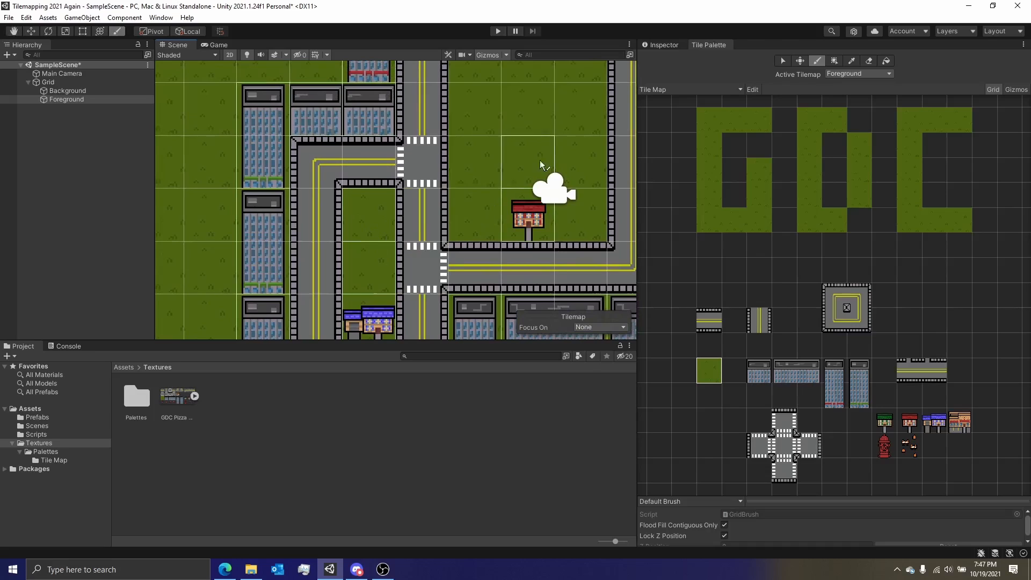
pyautogui.moveTo(553, 153); pyautogui.dragTo(387, 244, button='middle')
pyautogui.moveTo(399, 171); pyautogui.dragTo(485, 190, button='middle')
pyautogui.moveTo(394, 183); pyautogui.dragTo(343, 231, button='middle')
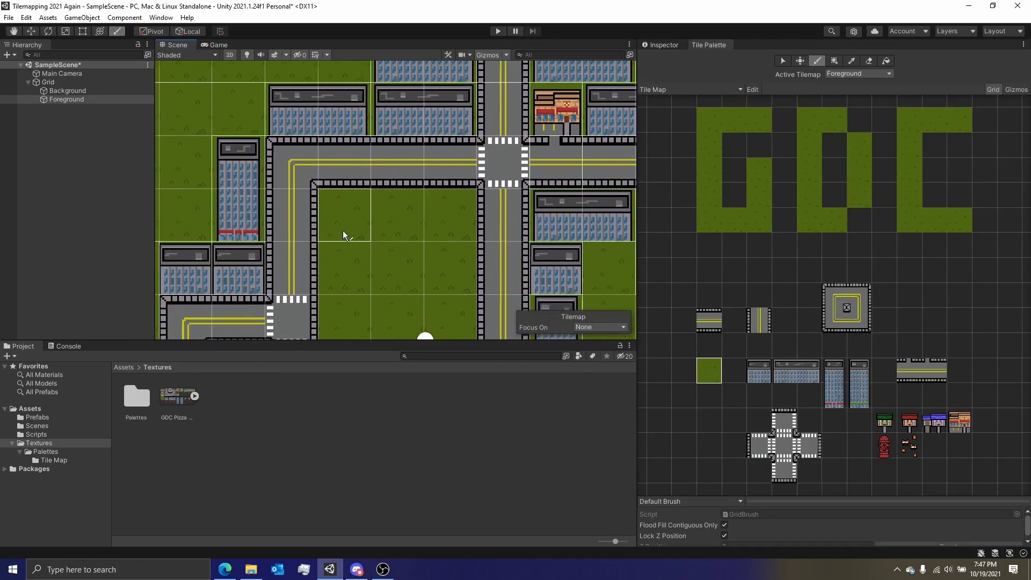
pyautogui.moveTo(489, 231); pyautogui.dragTo(304, 319, button='middle')
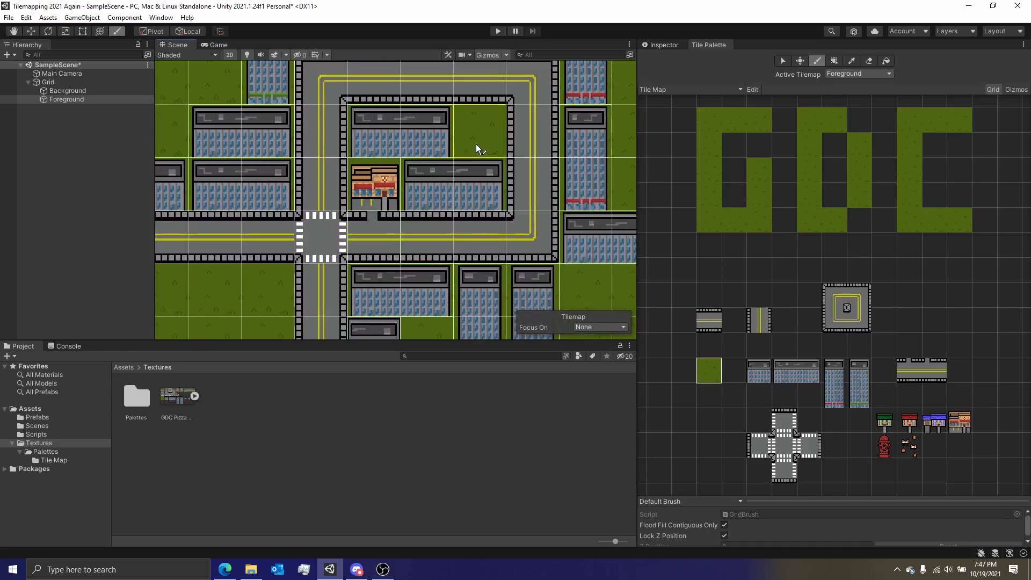
pyautogui.moveTo(370, 269); pyautogui.dragTo(411, 230, button='middle')
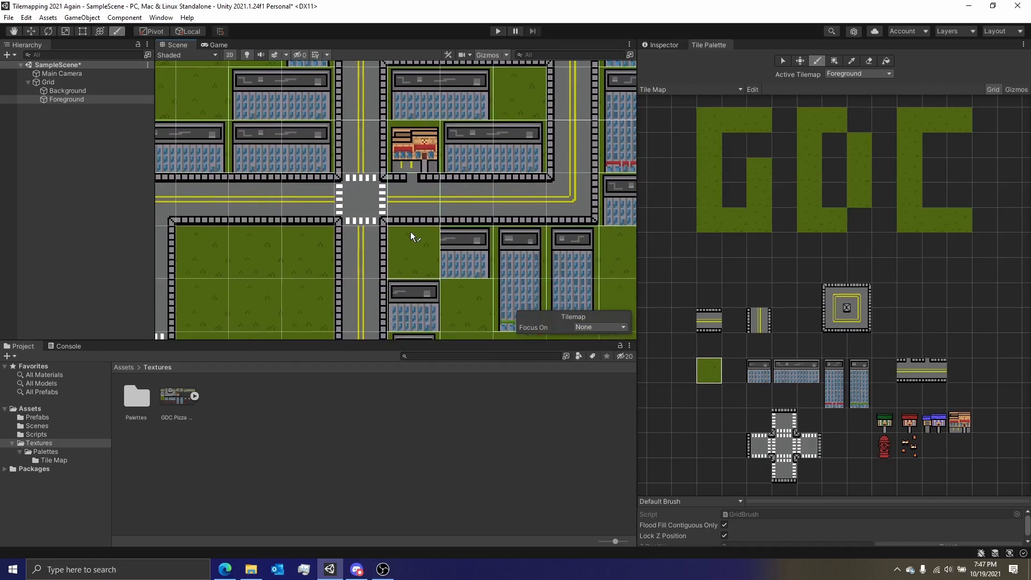
pyautogui.moveTo(268, 237); pyautogui.dragTo(426, 180, button='middle')
pyautogui.scroll(-4, 438, 201)
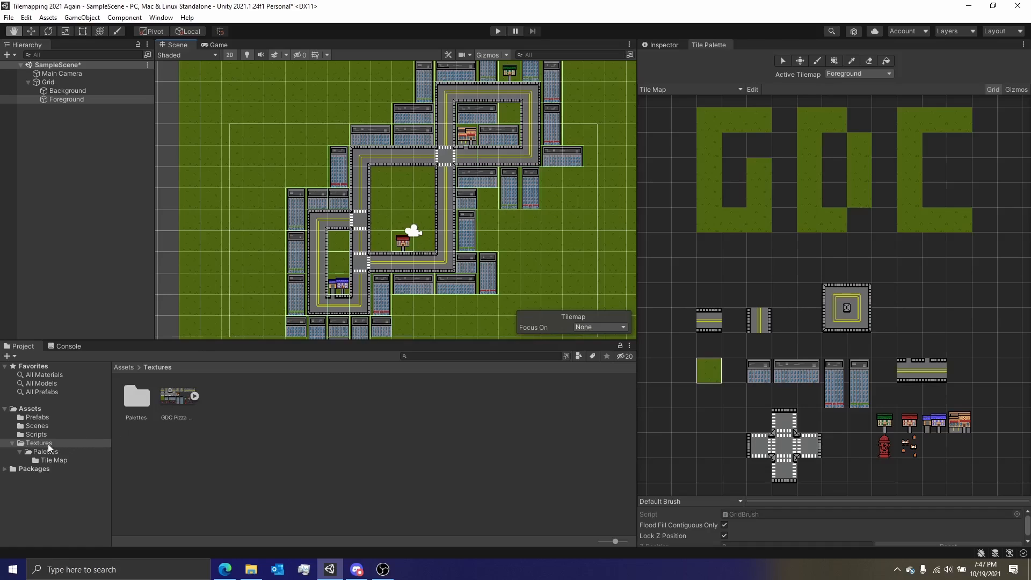
# Open the Prefabs asset folder and examine the city area around the green house and its neighbouring towers
pyautogui.click(33, 434)
pyautogui.click(38, 417)
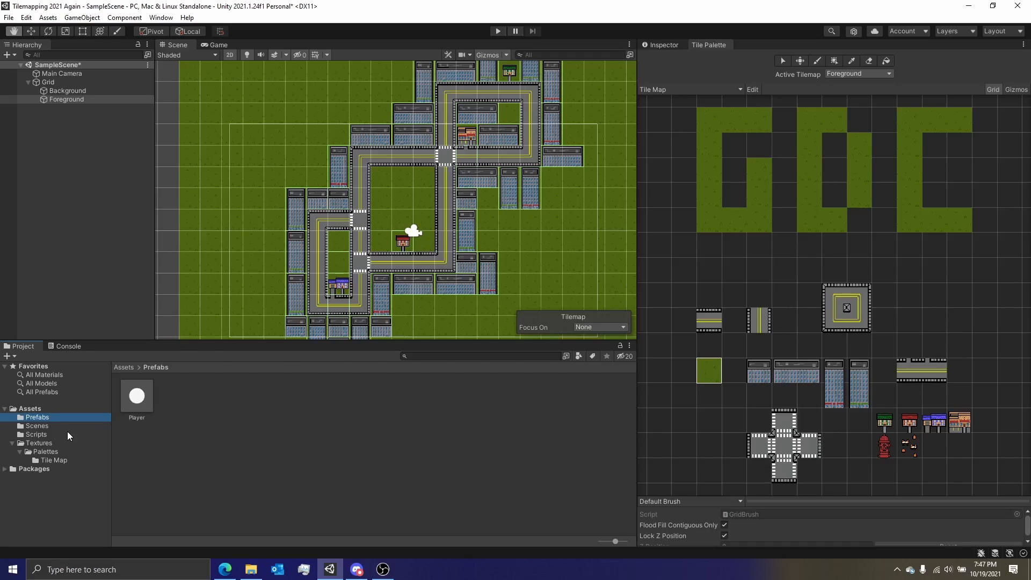
pyautogui.scroll(6, 456, 199)
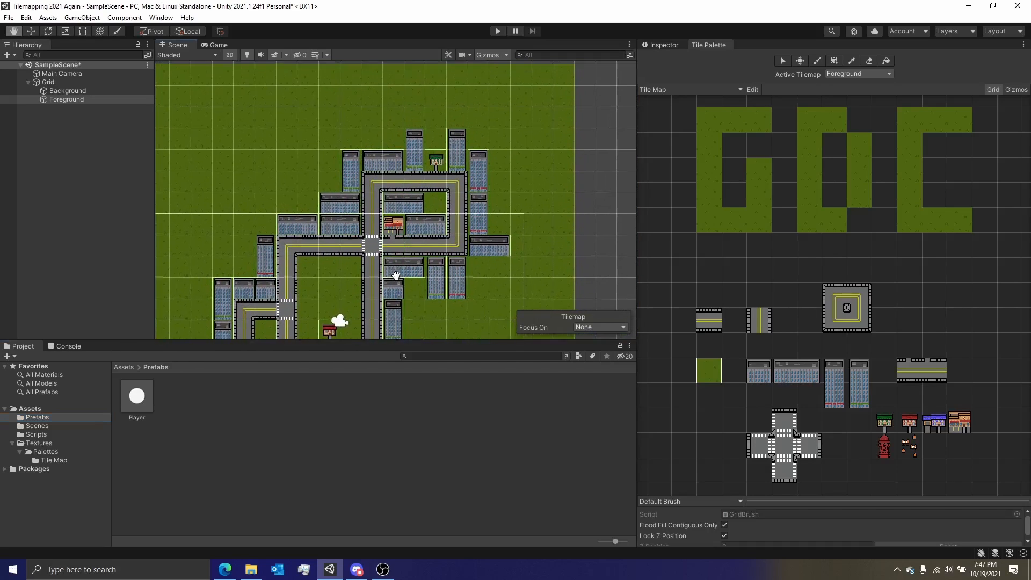
pyautogui.scroll(3, 455, 206)
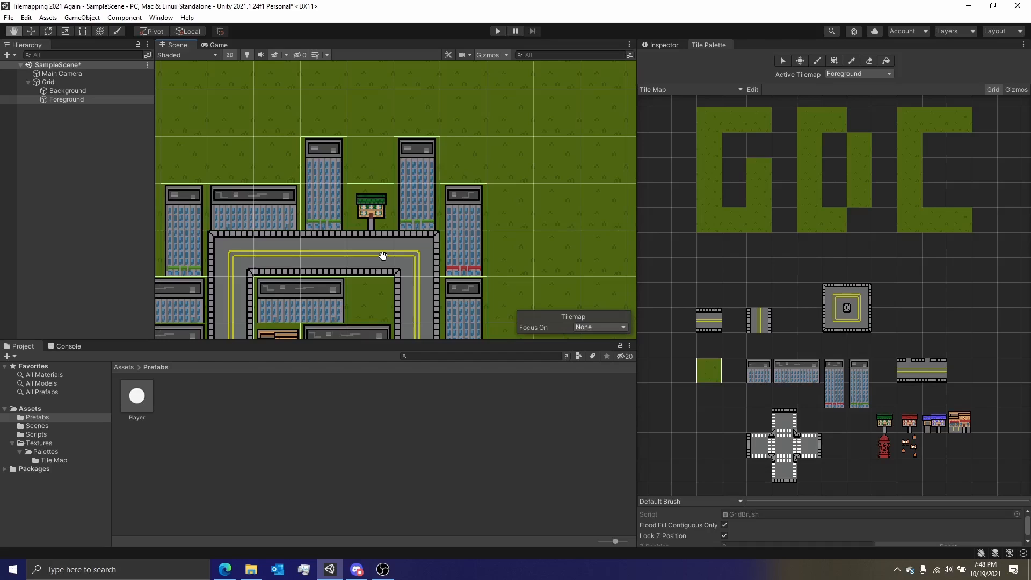
pyautogui.scroll(2, 421, 198)
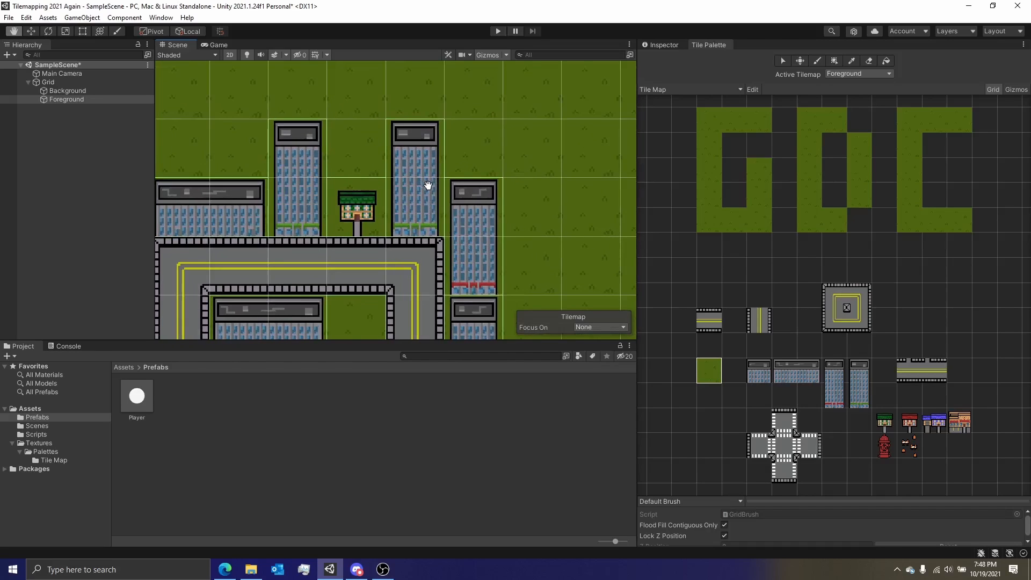
pyautogui.scroll(1, 443, 189)
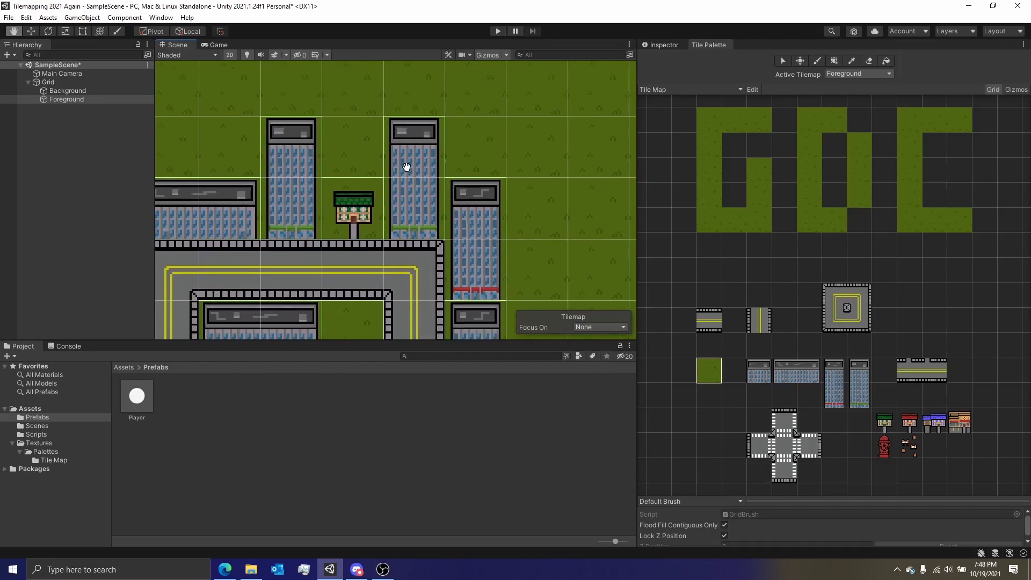
pyautogui.scroll(1, 406, 167)
pyautogui.scroll(1, 426, 188)
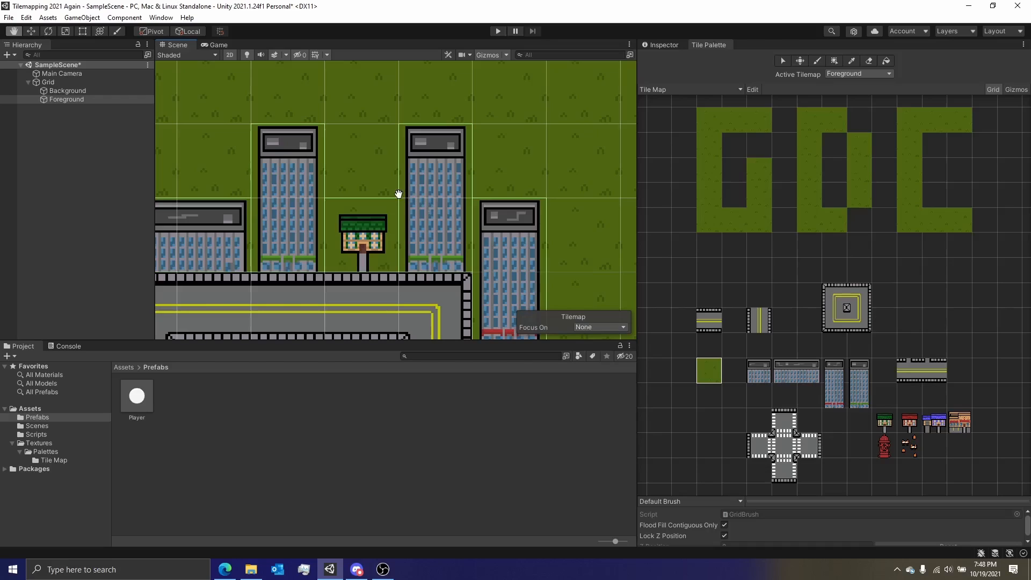
# Open GDC Pizza Game_tileset from the Textures folder in the Sprite Editor and shift the red-based tower's sprite rectangle to X 129
pyautogui.click(38, 443)
pyautogui.click(37, 434)
pyautogui.click(48, 444)
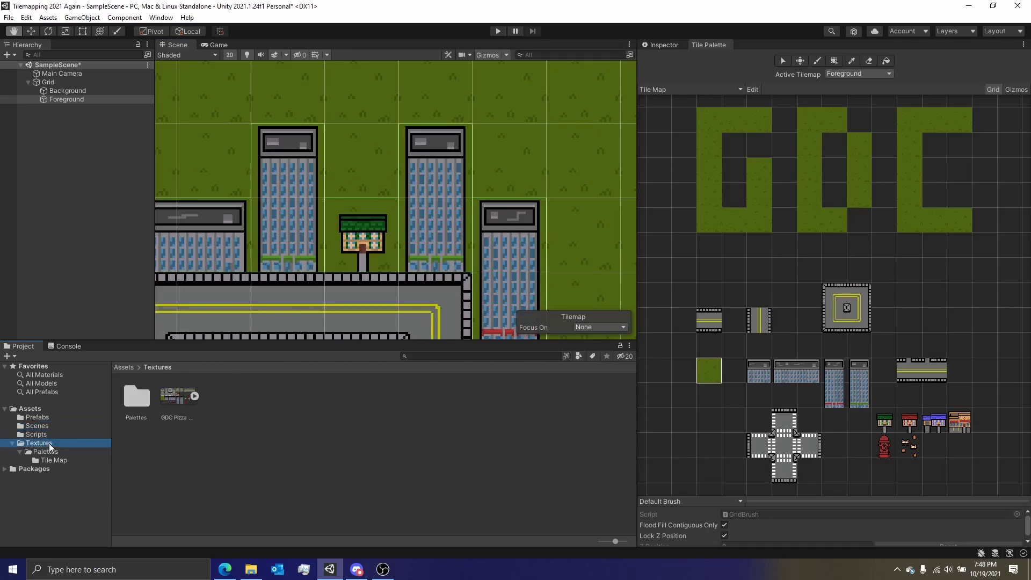
pyautogui.click(193, 395)
pyautogui.click(185, 401)
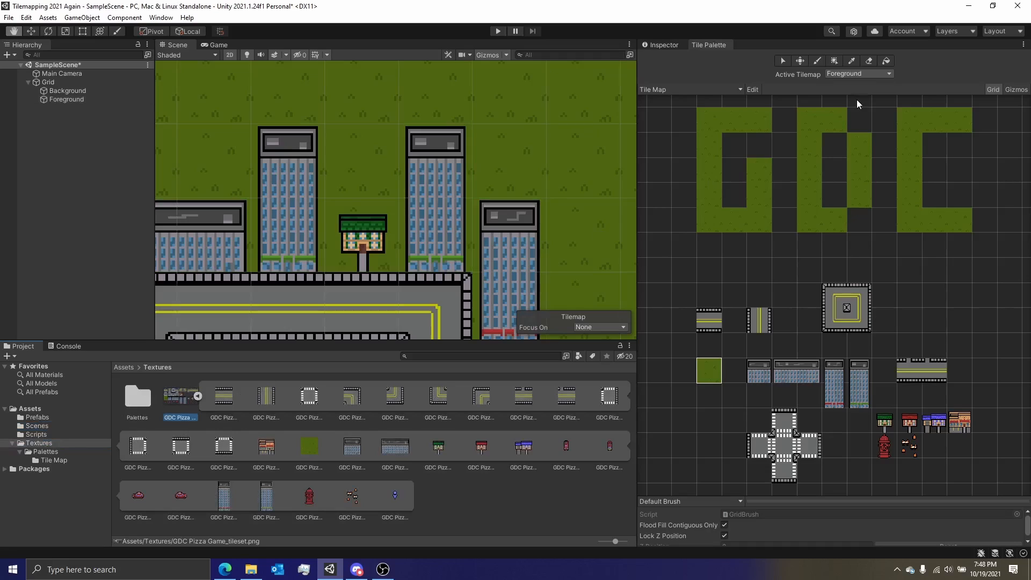
pyautogui.click(662, 45)
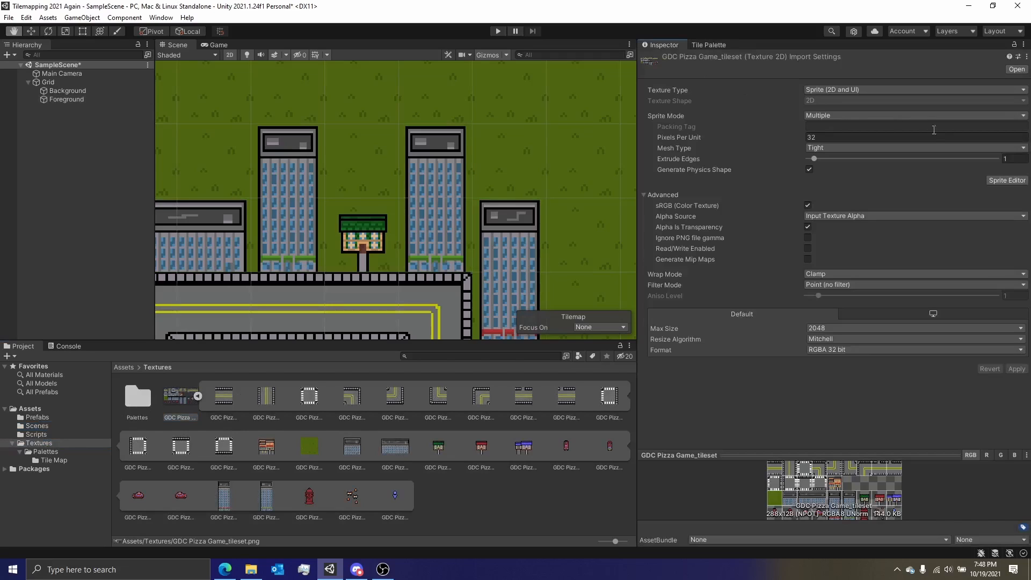
pyautogui.click(1010, 182)
pyautogui.moveTo(492, 380); pyautogui.dragTo(495, 380)
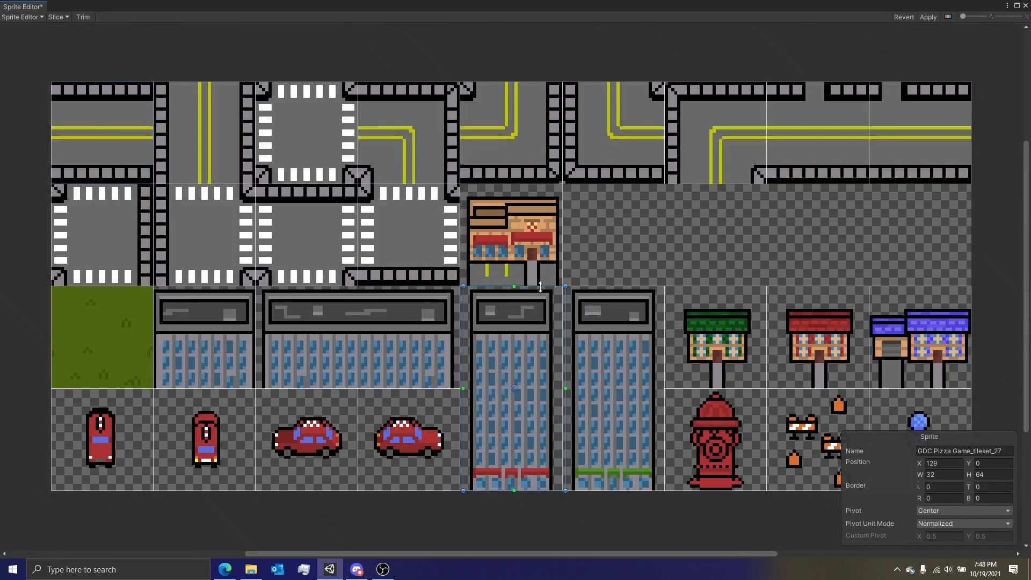
# Try to limit the red-based tower's custom physics shape to the lower half of the sprite, after applying the pending sprite changes
pyautogui.click(22, 17)
pyautogui.click(32, 52)
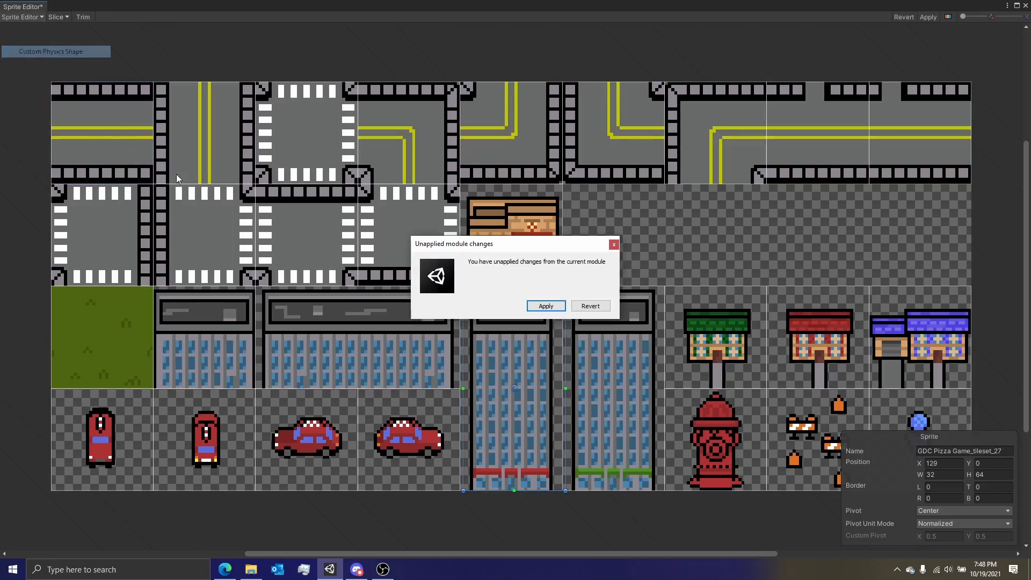
pyautogui.click(545, 306)
pyautogui.scroll(3, 534, 328)
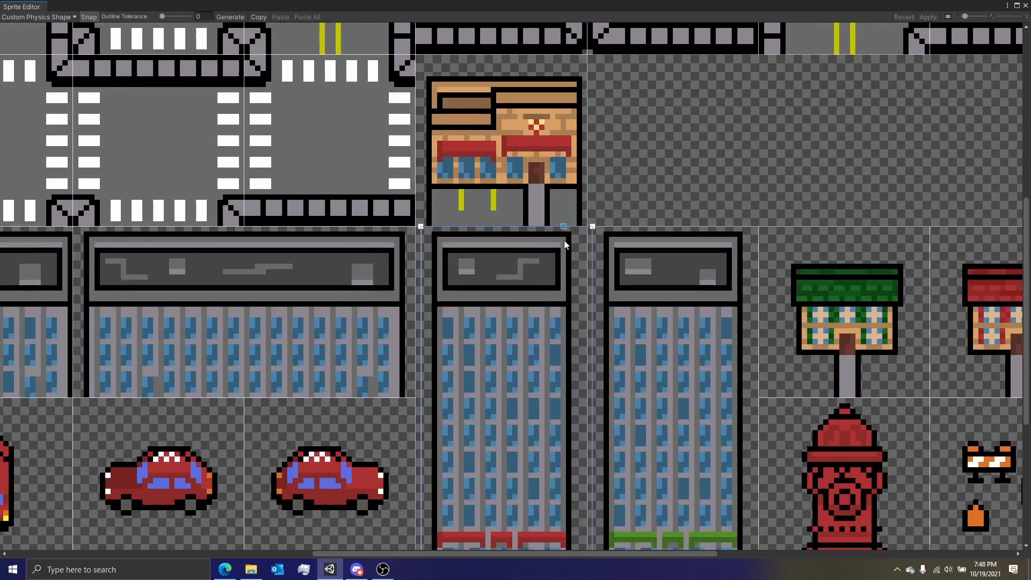
pyautogui.moveTo(593, 227); pyautogui.dragTo(588, 399)
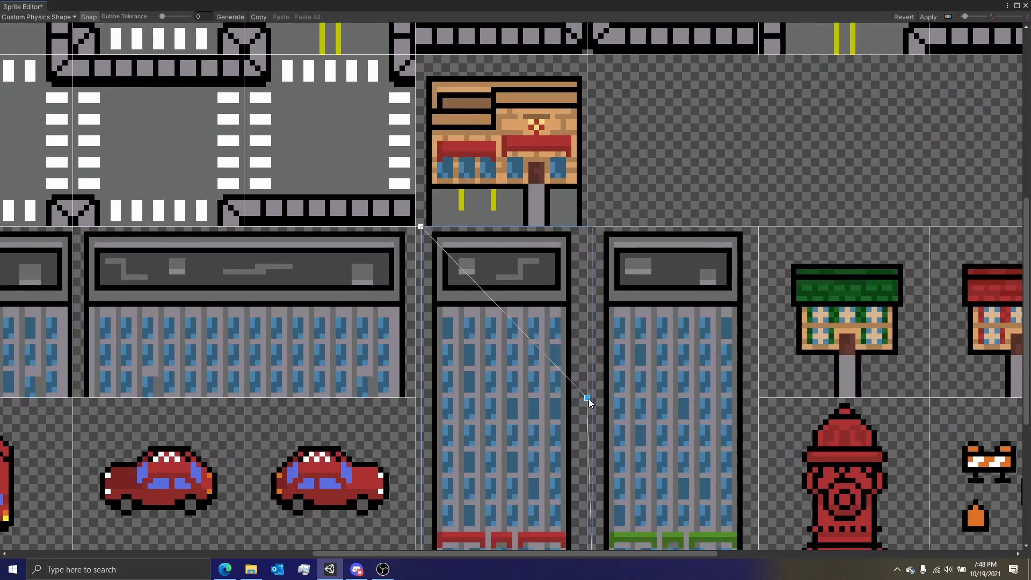
pyautogui.moveTo(629, 381); pyautogui.dragTo(617, 285, button='middle')
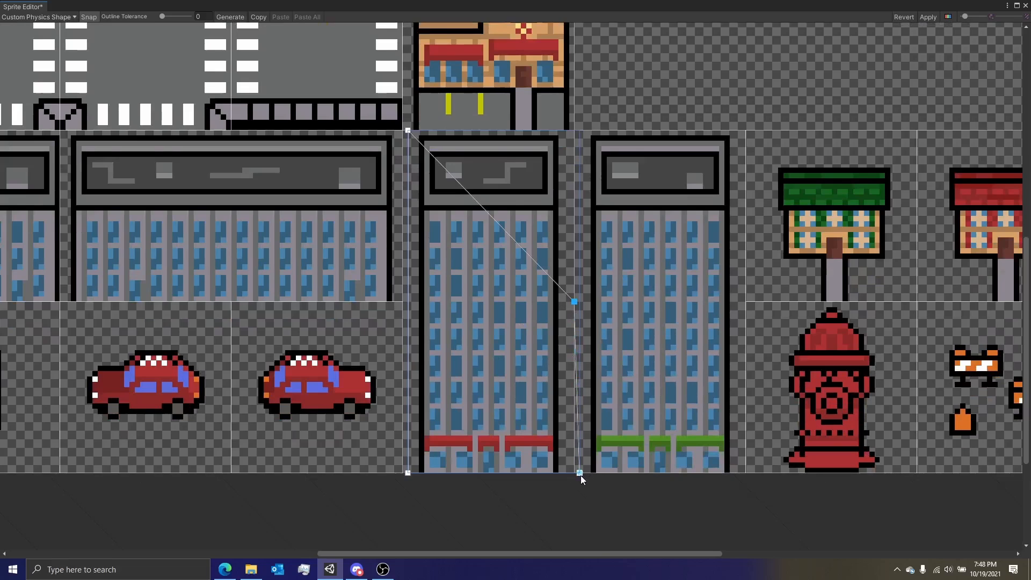
pyautogui.moveTo(580, 474); pyautogui.dragTo(574, 474)
pyautogui.moveTo(574, 302)
pyautogui.mouseDown()
pyautogui.moveTo(575, 277)
pyautogui.moveTo(575, 303)
pyautogui.mouseUp()
pyautogui.moveTo(409, 128); pyautogui.dragTo(410, 301)
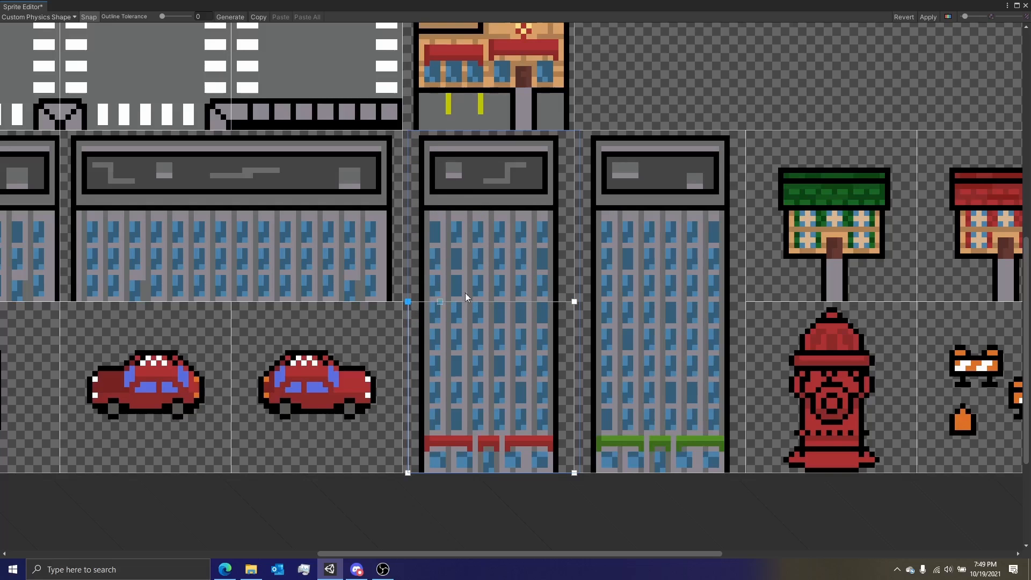
pyautogui.scroll(1, 516, 301)
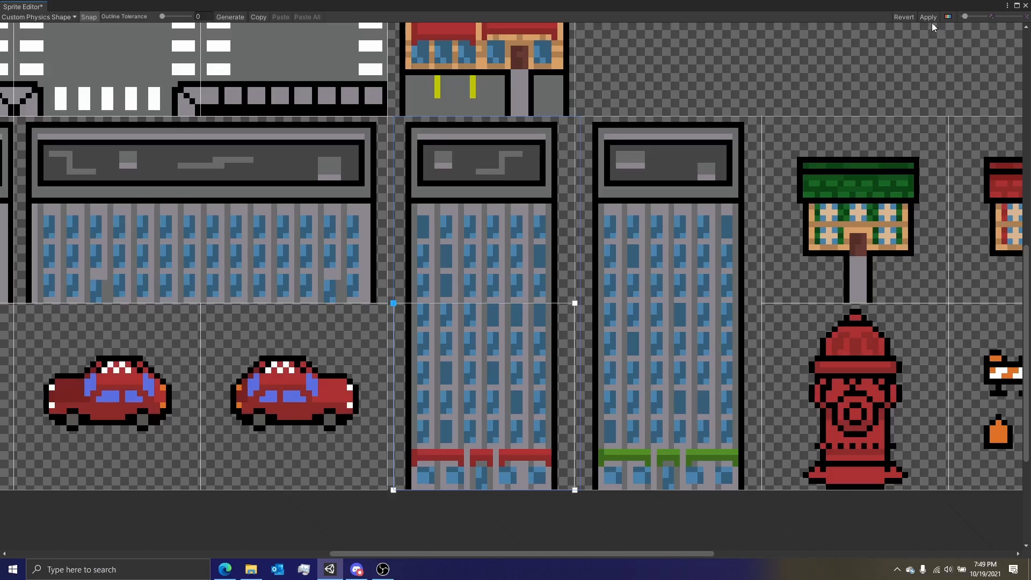
pyautogui.click(906, 18)
# Return to sprite rectangle editing, shift the red-based tower's rectangle to X 128, apply it and close the Sprite Editor
pyautogui.click(37, 16)
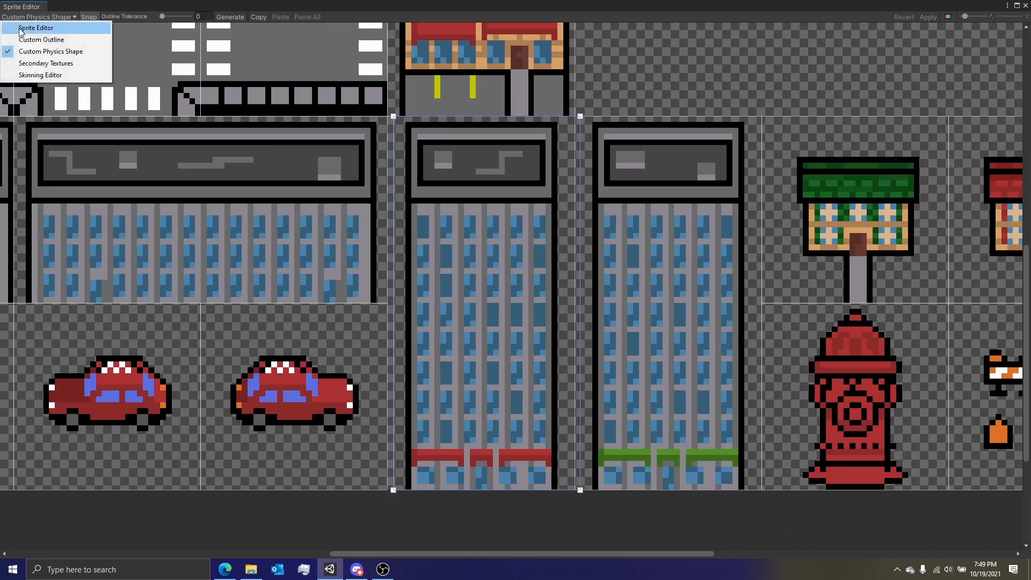
pyautogui.click(24, 25)
pyautogui.moveTo(506, 278); pyautogui.dragTo(501, 280)
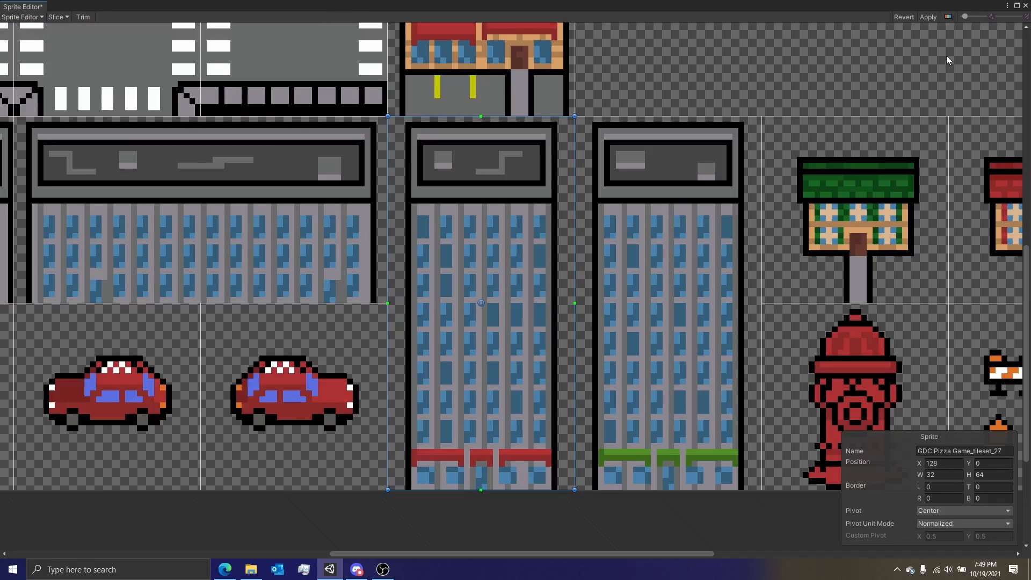
pyautogui.click(931, 19)
pyautogui.click(1025, 6)
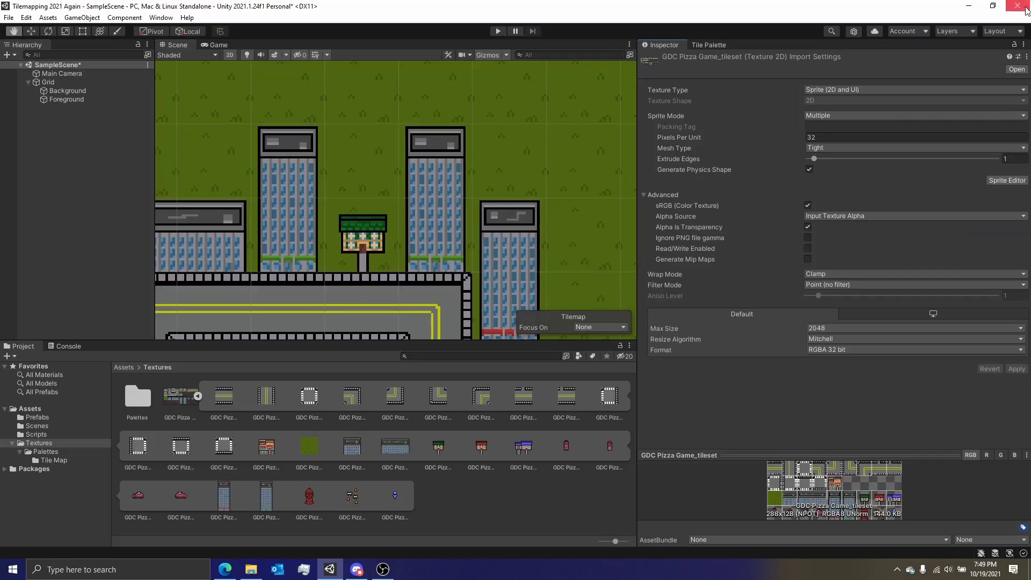
# Collapse the tileset's sprites, open the Prefabs asset folder and select the Player prefab
pyautogui.moveTo(437, 258); pyautogui.dragTo(563, 85)
pyautogui.scroll(-6, 556, 118)
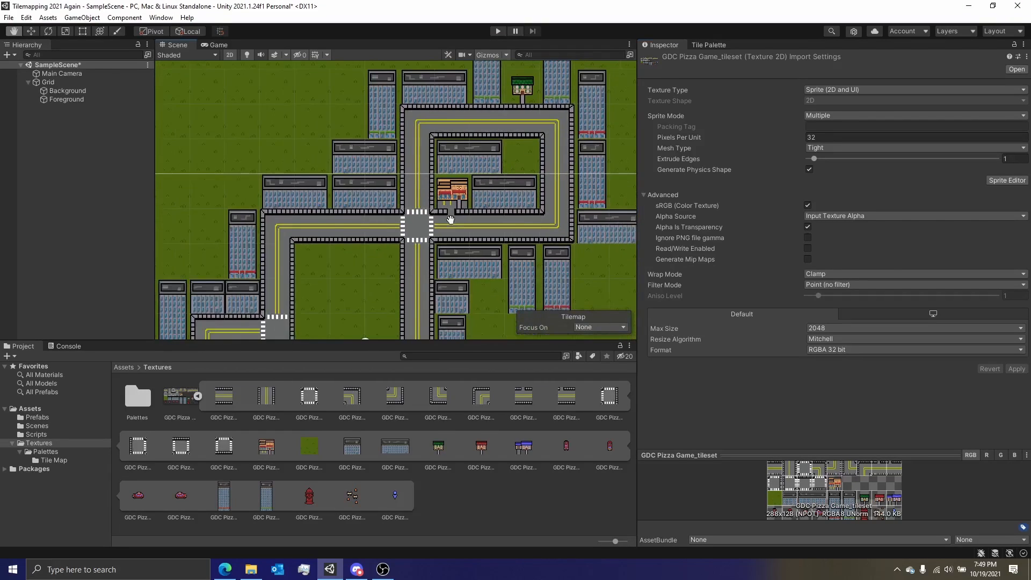
pyautogui.scroll(-6, 487, 201)
pyautogui.moveTo(444, 229); pyautogui.dragTo(450, 196)
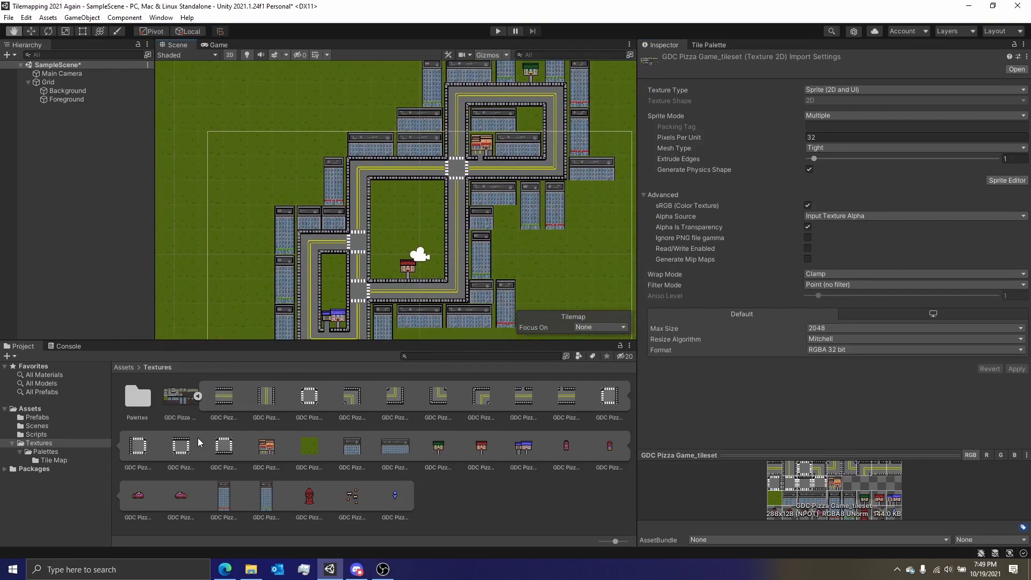
pyautogui.click(197, 398)
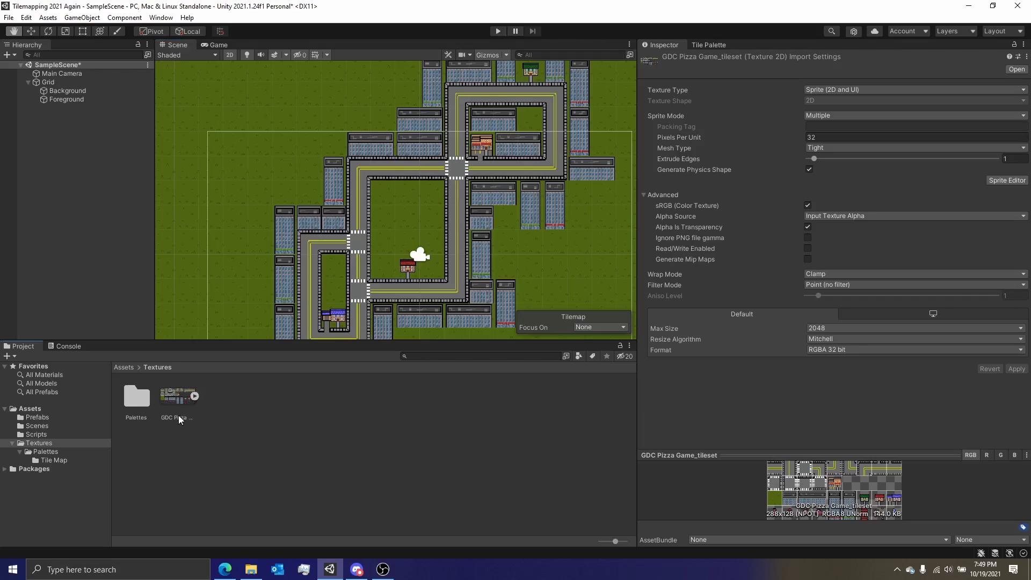
pyautogui.click(53, 450)
pyautogui.click(48, 433)
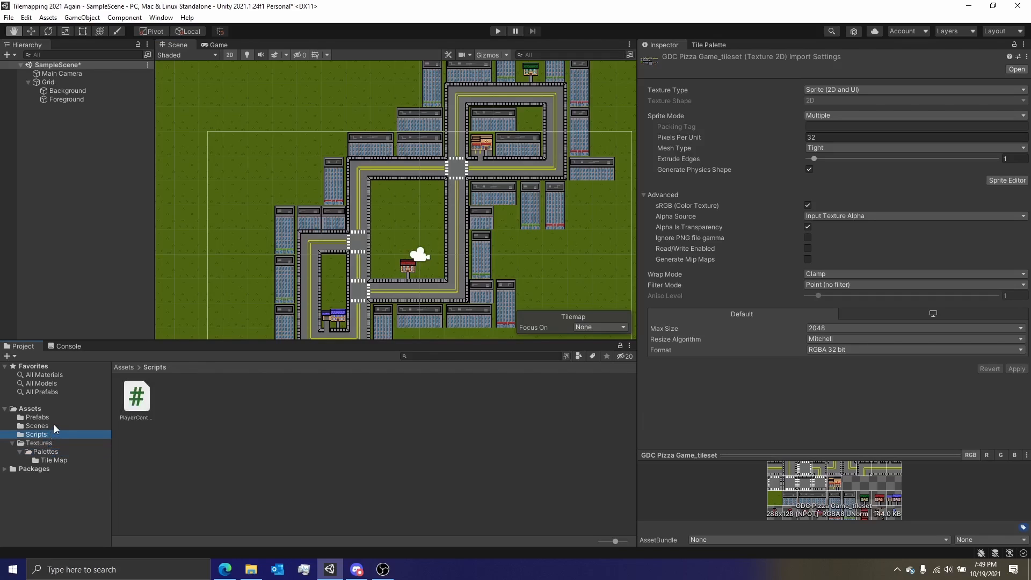
pyautogui.click(53, 426)
pyautogui.click(51, 411)
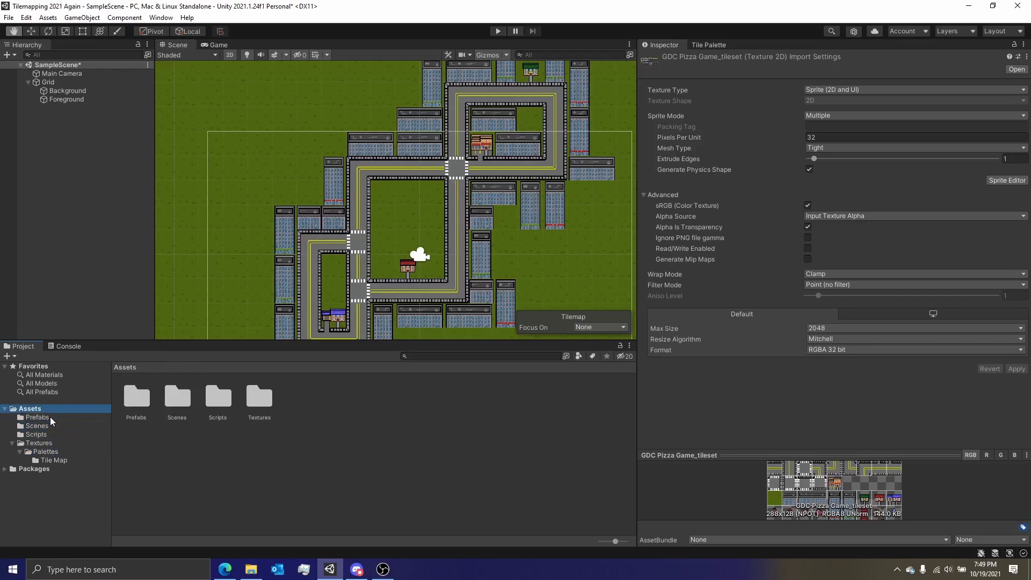
pyautogui.click(50, 417)
pyautogui.click(153, 438)
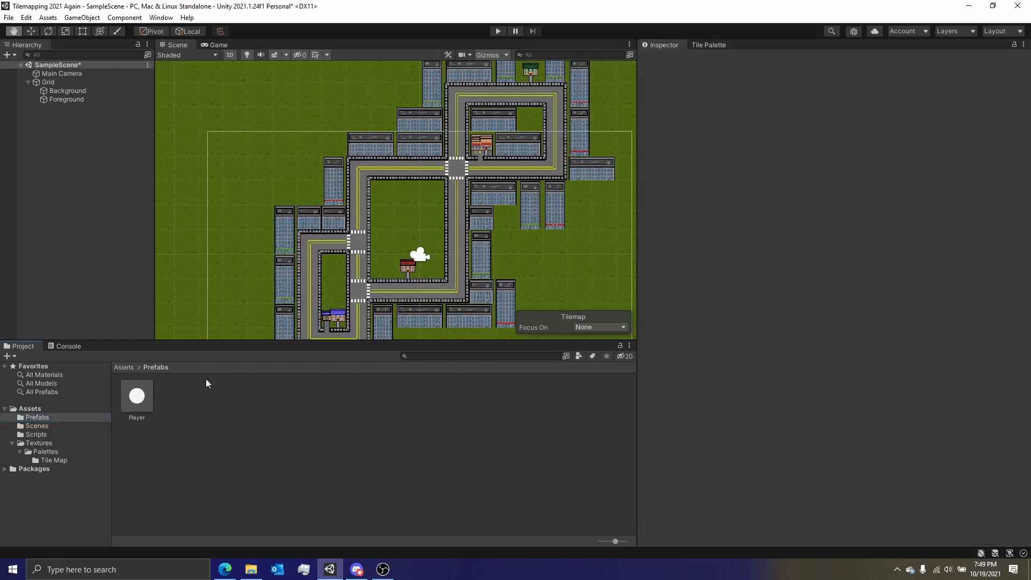
pyautogui.scroll(-4, 393, 199)
pyautogui.click(141, 409)
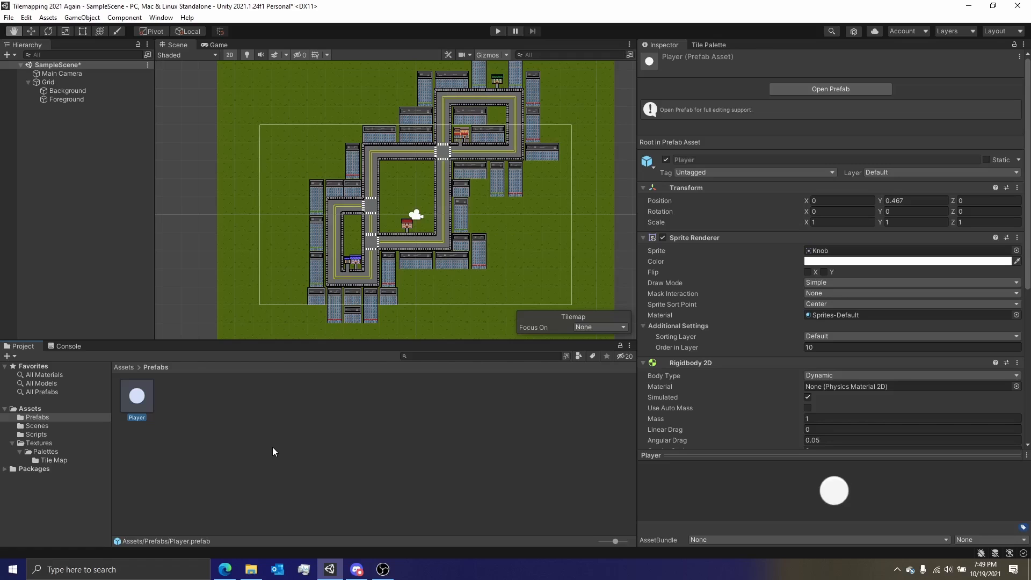
# Place the Player prefab in the scene on the horizontal road between its corner and the crosswalk intersection near the restaurant
pyautogui.scroll(5, 373, 212)
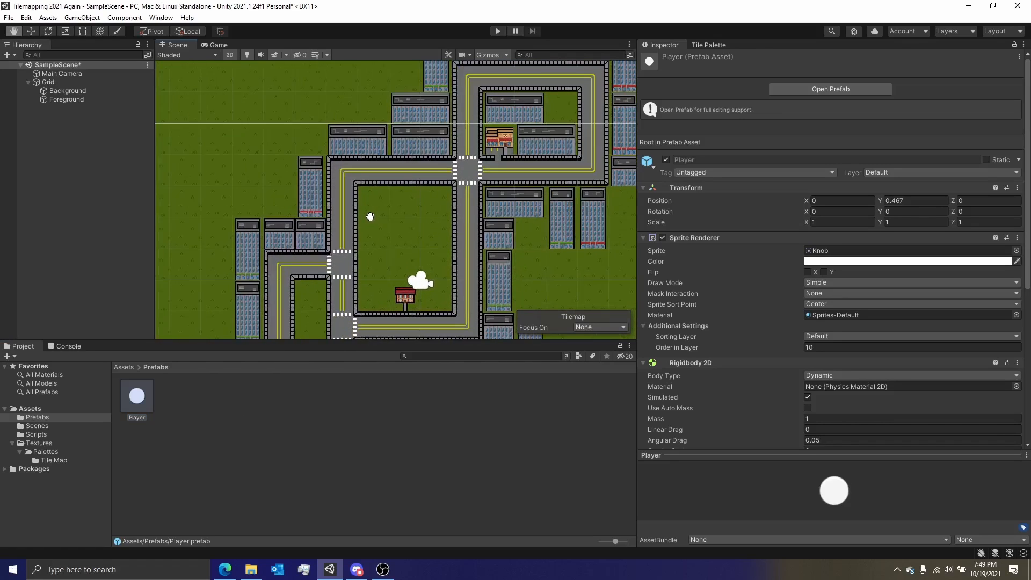
pyautogui.moveTo(143, 401); pyautogui.dragTo(386, 170)
pyautogui.scroll(5, 408, 234)
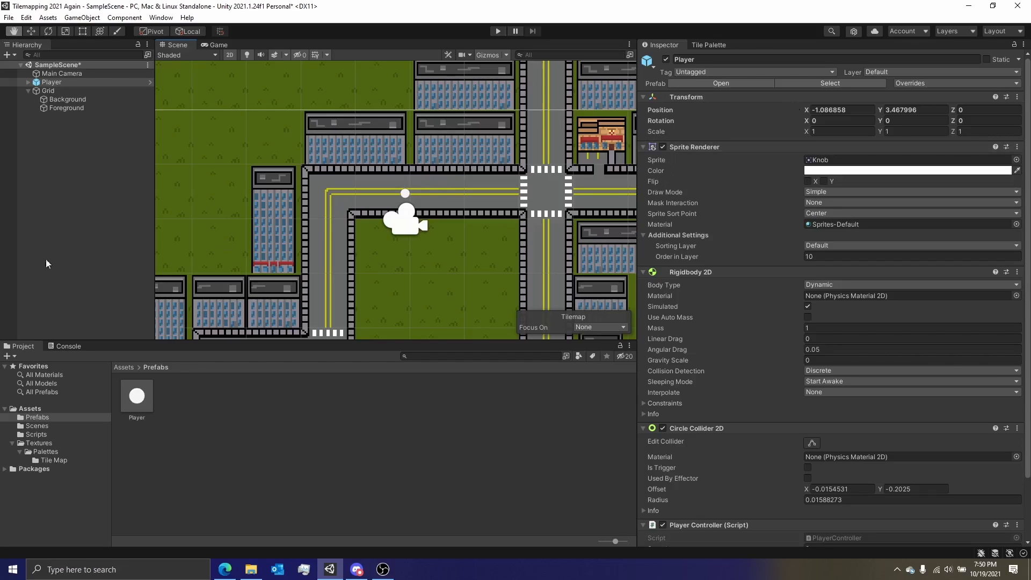
pyautogui.scroll(3, 400, 177)
pyautogui.moveTo(371, 262); pyautogui.dragTo(351, 226)
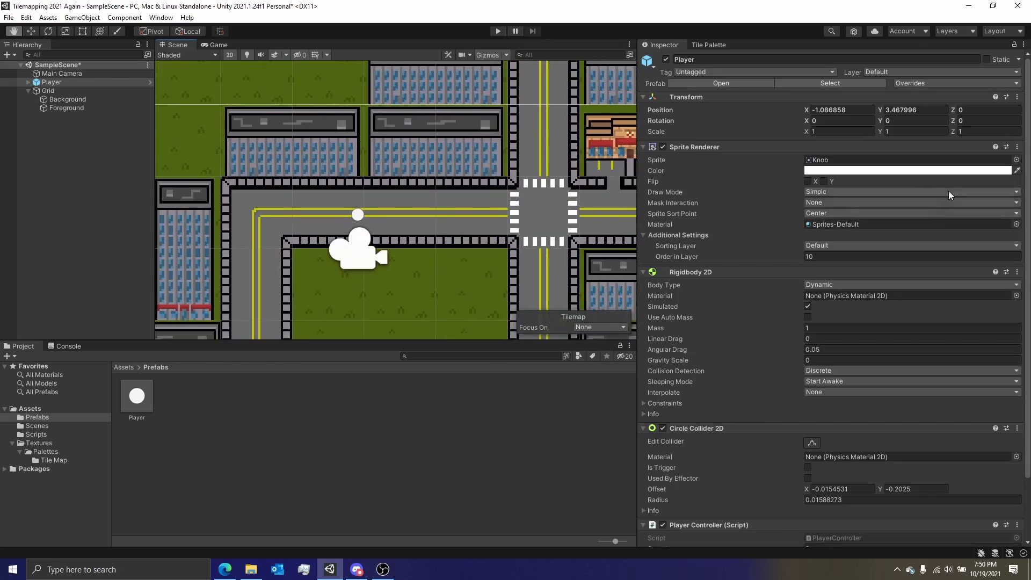
# Assign the blue character sprite GDC Pizza Game_tileset_31 from the Textures folder to the Player's Sprite Renderer
pyautogui.click(1016, 160)
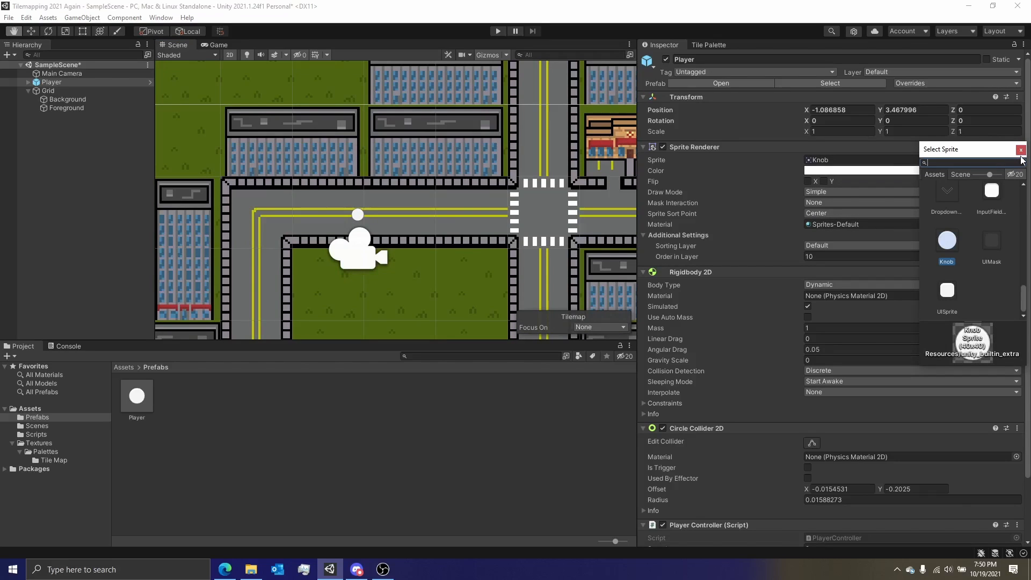
pyautogui.click(1020, 150)
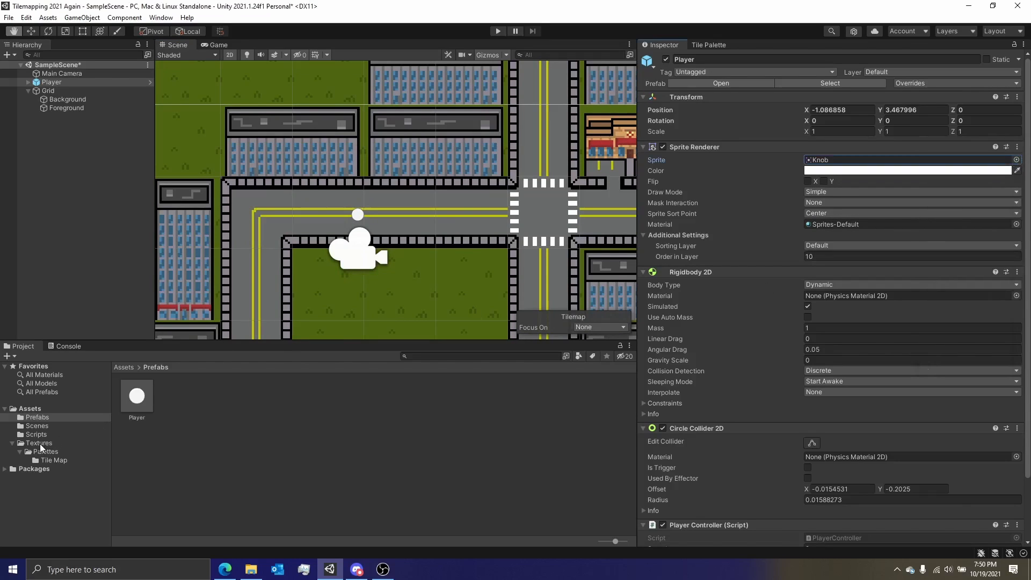
pyautogui.click(39, 442)
pyautogui.click(194, 398)
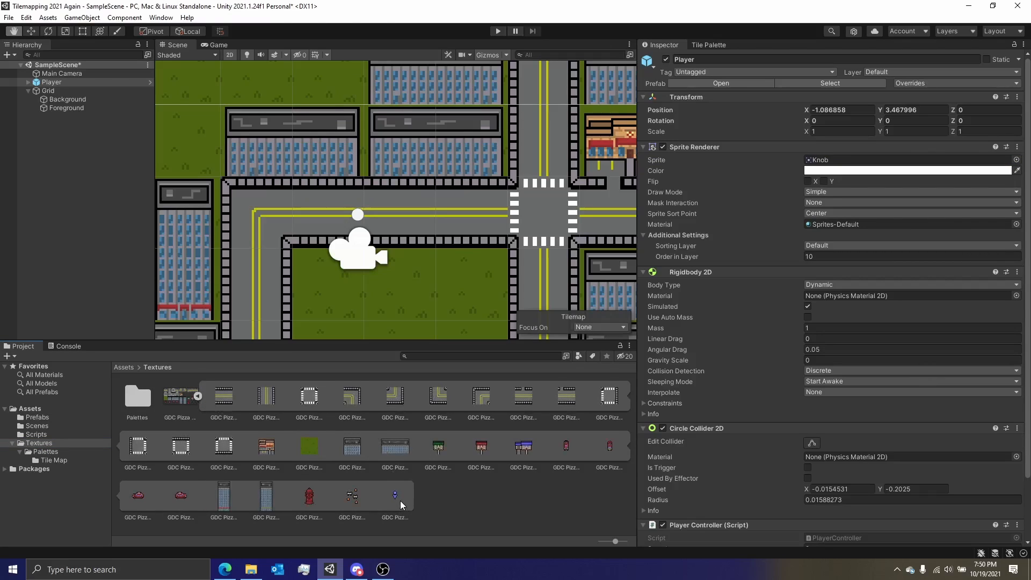
pyautogui.click(200, 395)
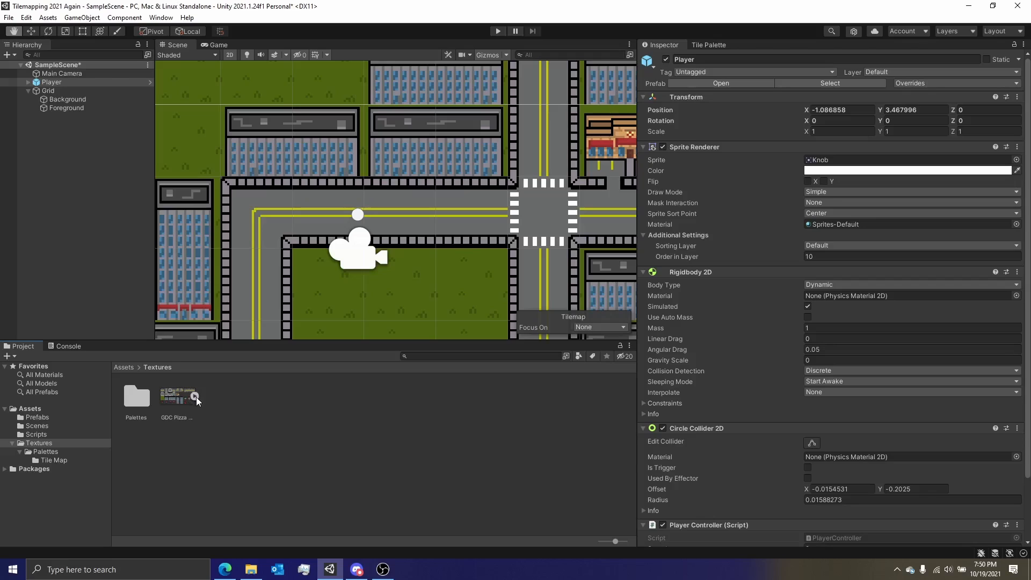
pyautogui.click(196, 397)
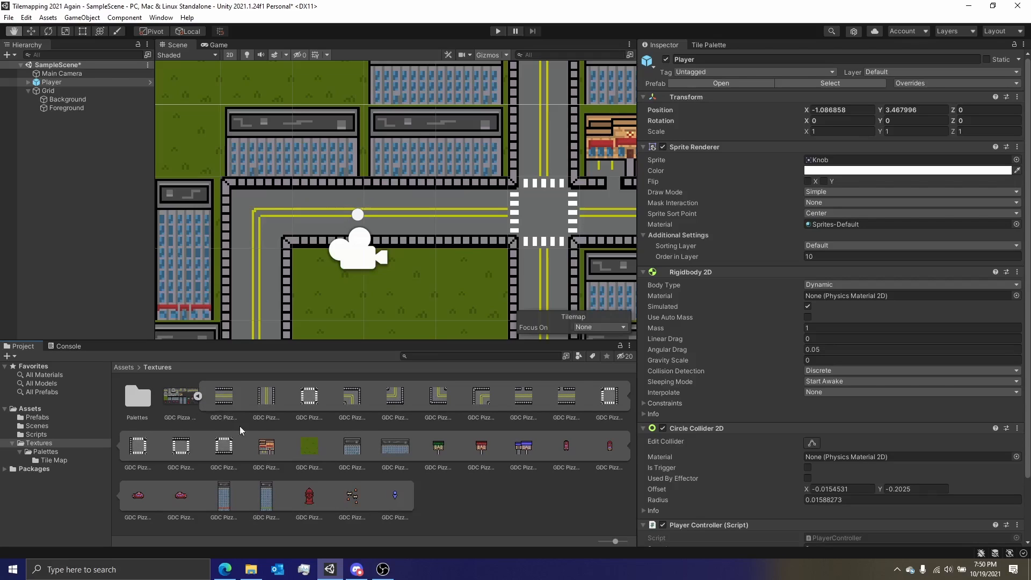
pyautogui.moveTo(391, 500); pyautogui.dragTo(854, 161)
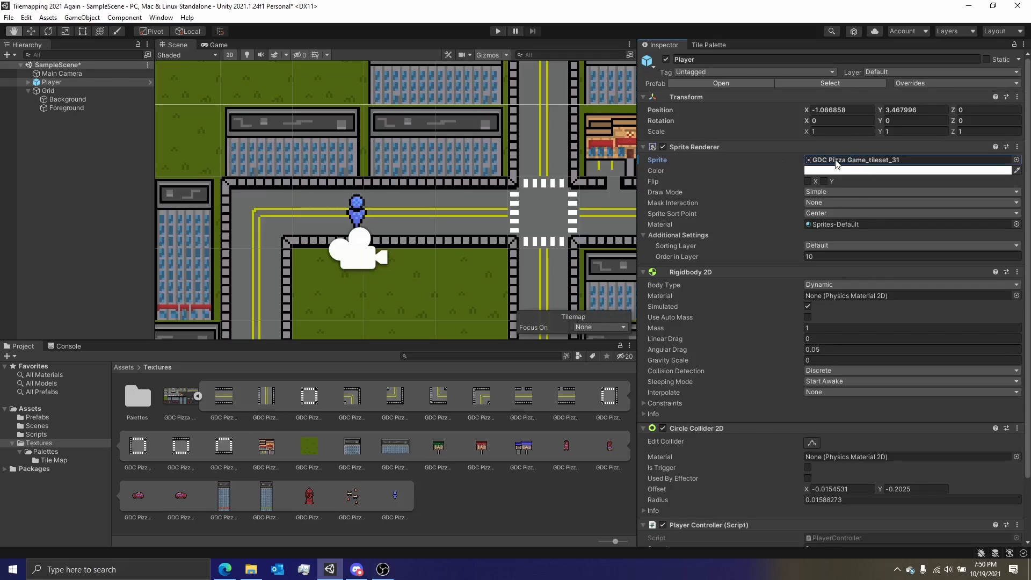
# Examine the Player sprite's size and position relative to the road and the surrounding buildings
pyautogui.scroll(15, 350, 229)
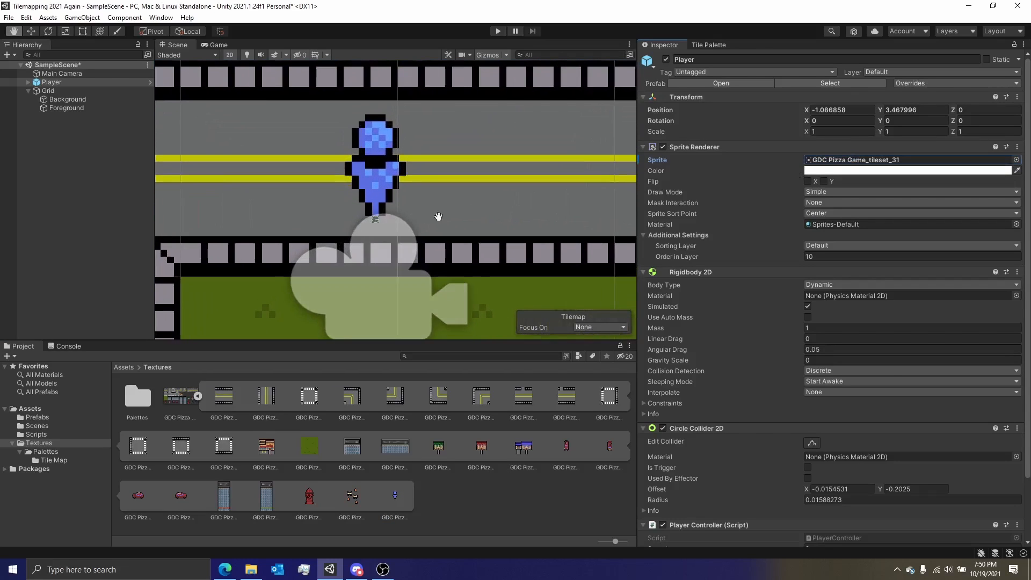
pyautogui.moveTo(448, 190); pyautogui.dragTo(458, 232)
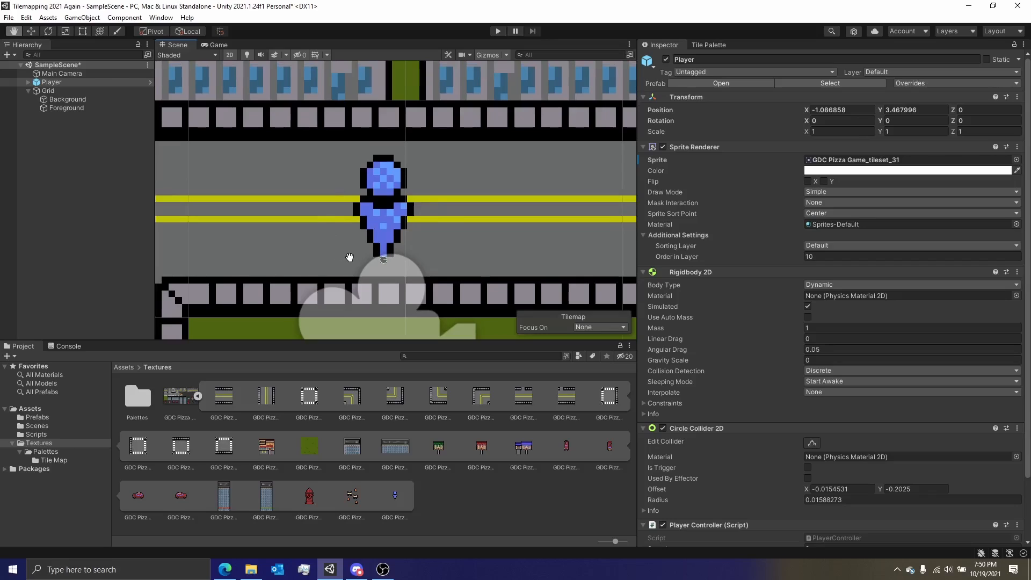
pyautogui.click(196, 396)
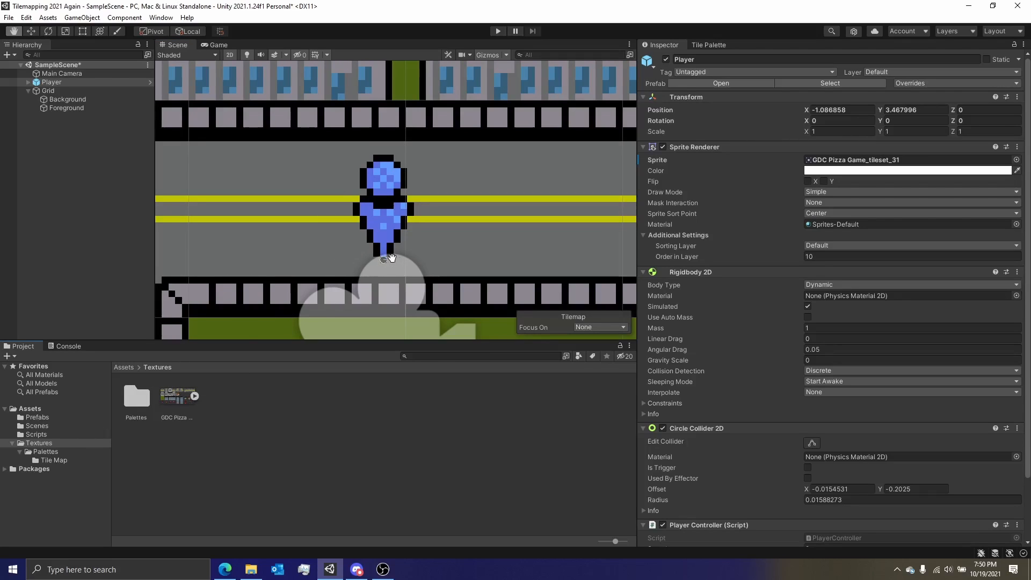
pyautogui.scroll(-1, 484, 219)
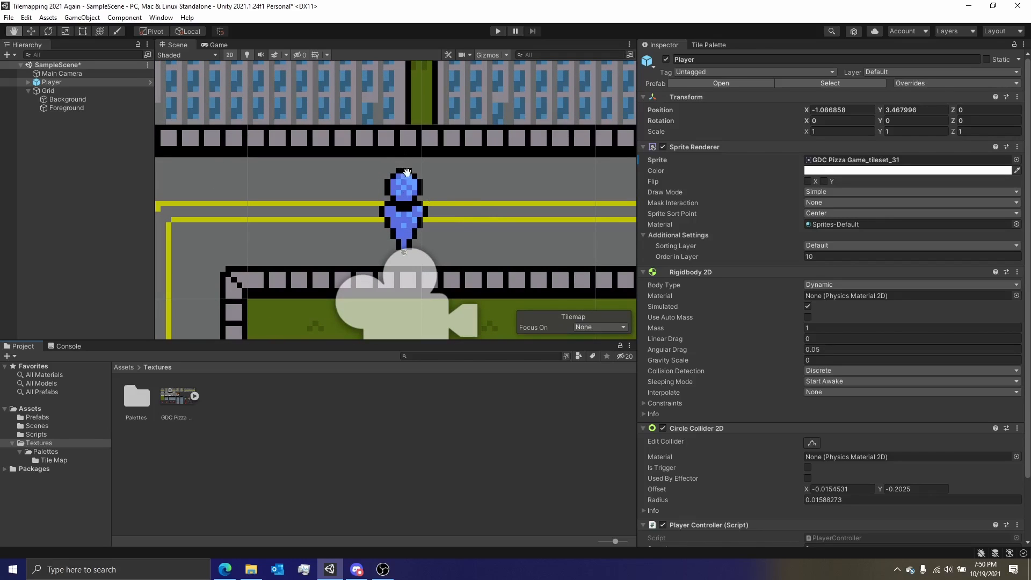
pyautogui.scroll(-2, 427, 234)
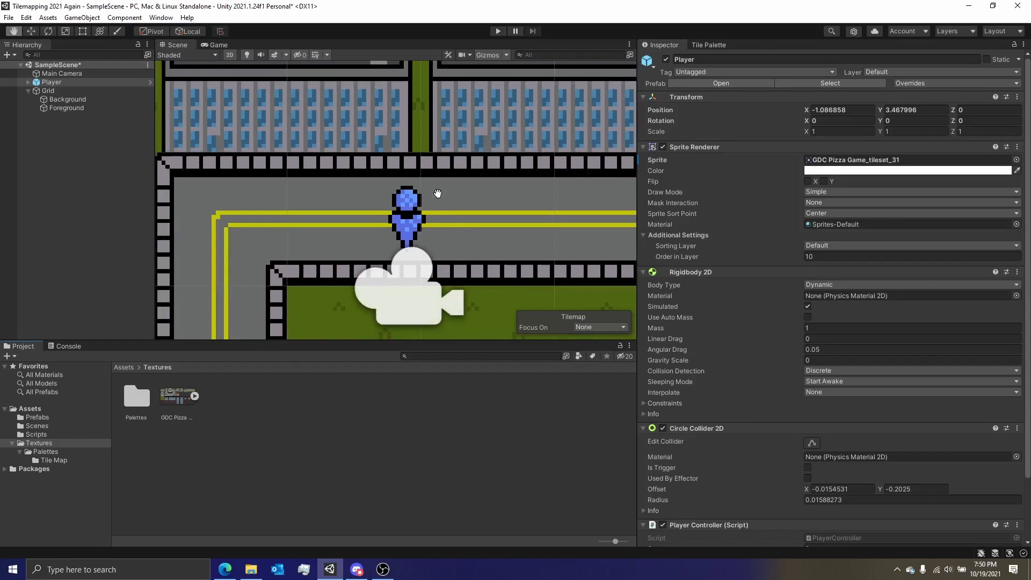
pyautogui.scroll(2, 446, 209)
pyautogui.scroll(-2, 454, 219)
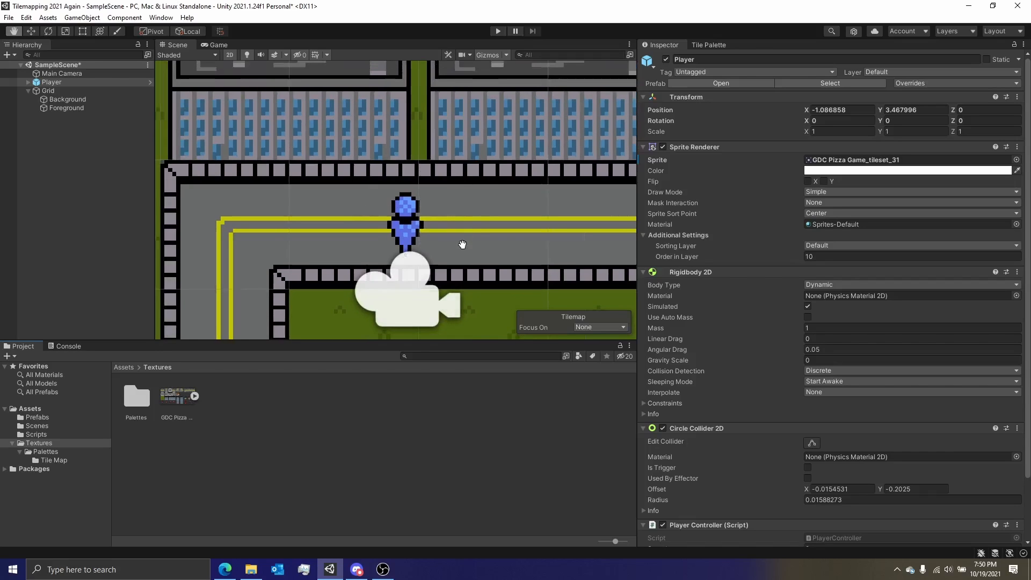
pyautogui.click(201, 400)
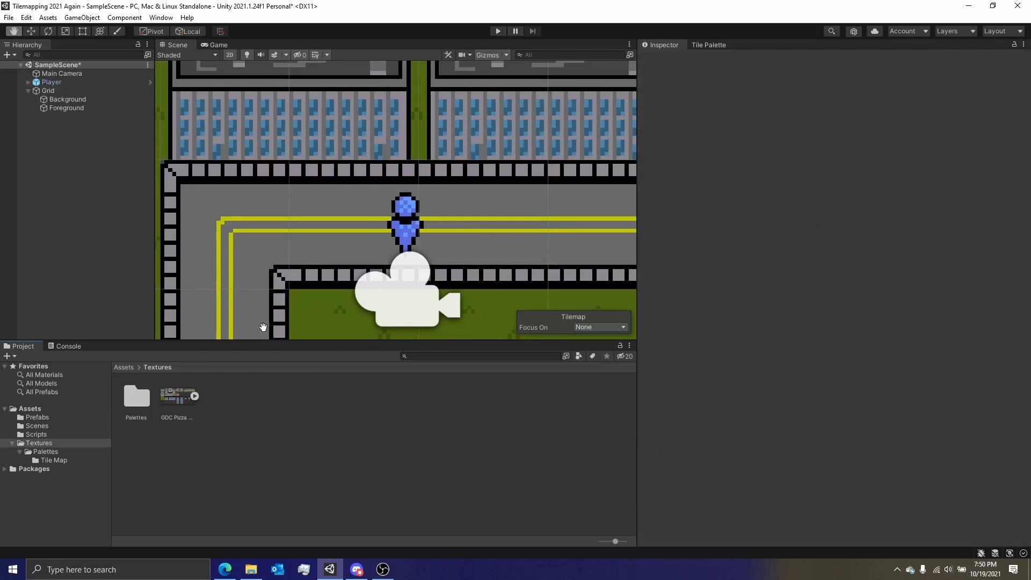
pyautogui.scroll(-2, 440, 165)
pyautogui.scroll(-2, 440, 166)
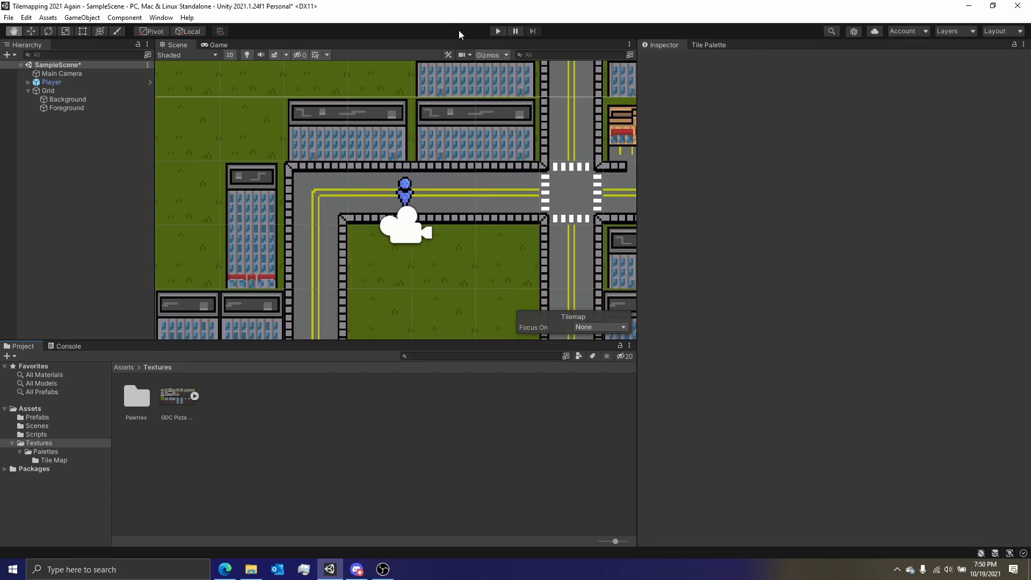
# Run the game, move the Player around the road corner and down to the crosswalk to test its movement, and stop the game
pyautogui.click(496, 31)
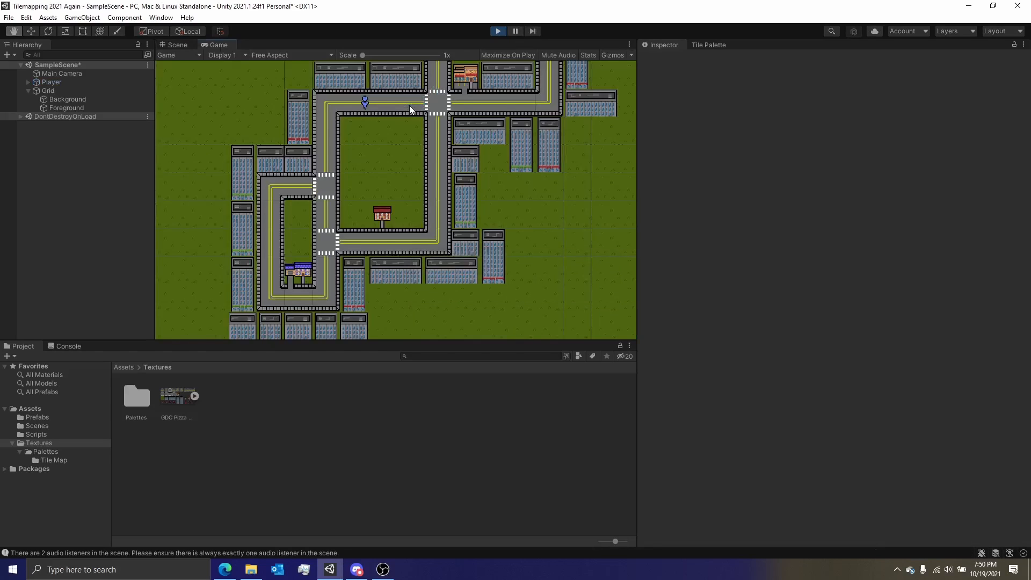
pyautogui.press('Left')
pyautogui.press('Down')
pyautogui.press('Left')
pyautogui.press('Up')
pyautogui.press('Down')
pyautogui.press('Right')
pyautogui.click(498, 31)
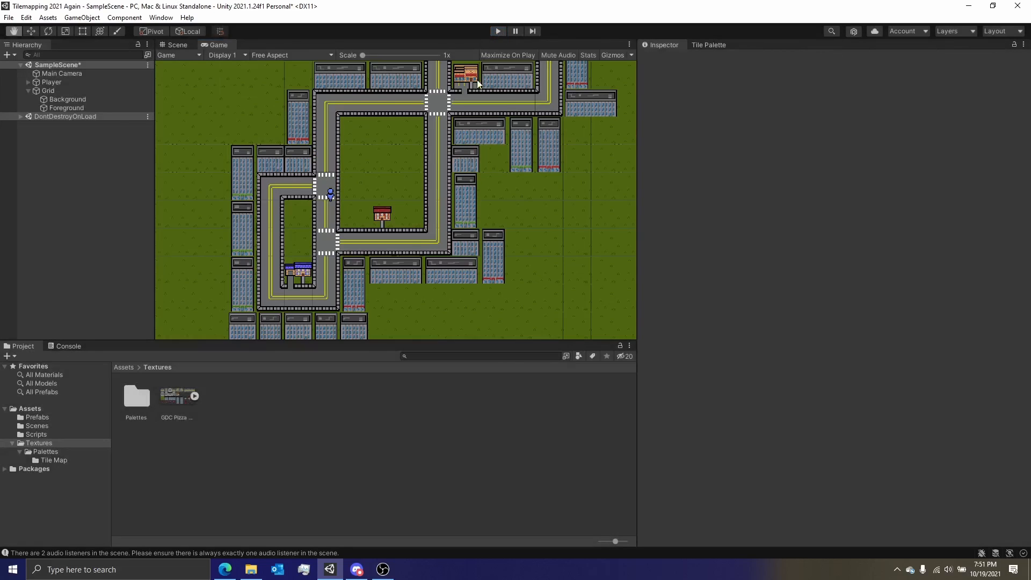
# Delete the standalone Main Camera from the scene, keeping the camera that belongs to the Player
pyautogui.click(28, 81)
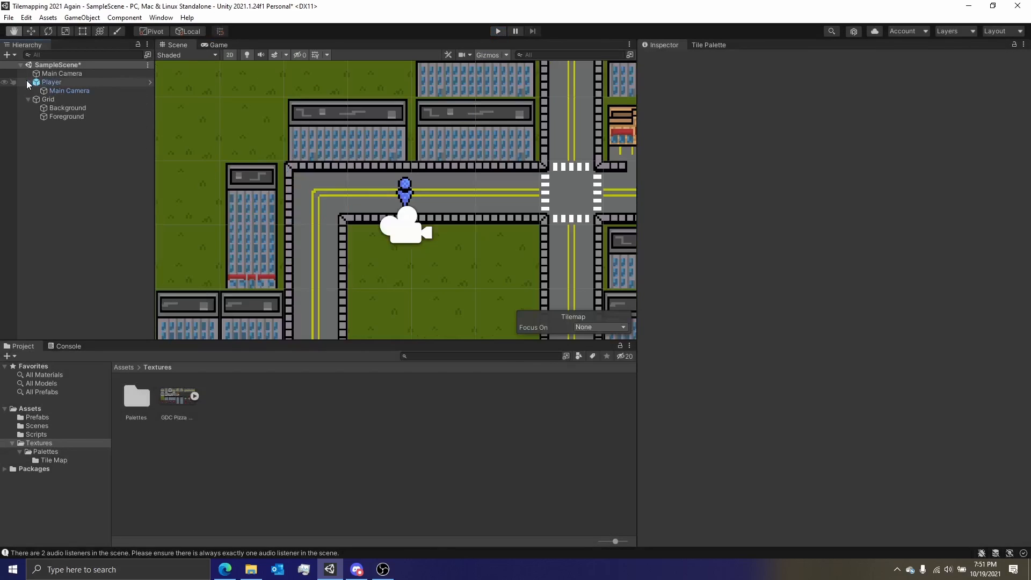
pyautogui.click(28, 82)
pyautogui.click(61, 74)
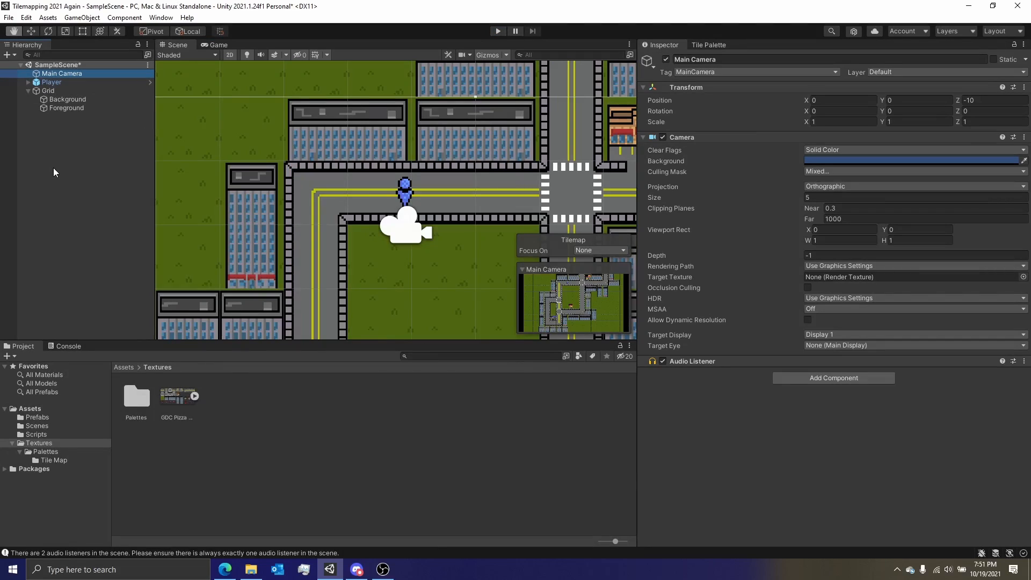
pyautogui.press('Delete')
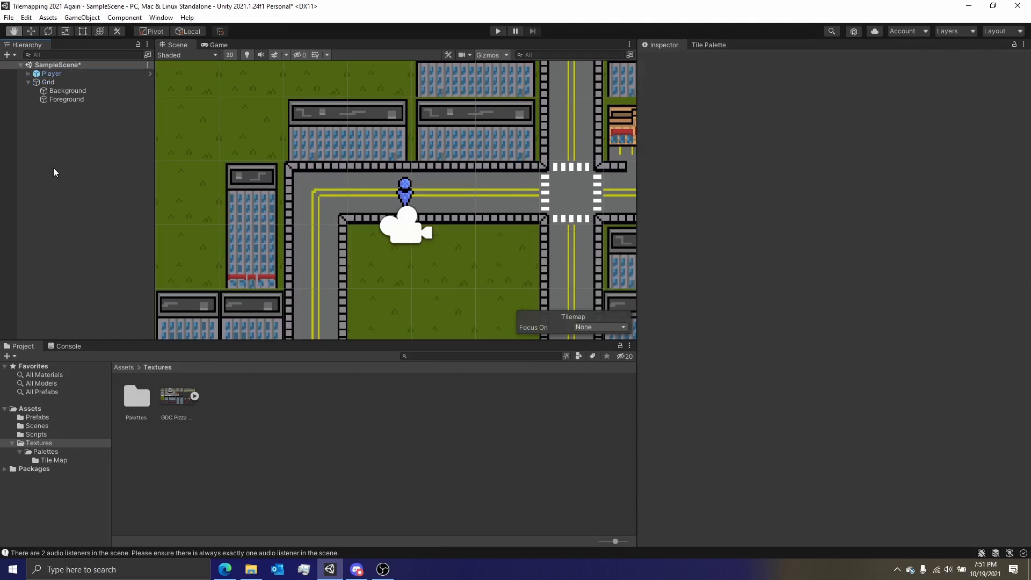
# Run the game and move the Player down the vertical road to the lower loop beside the blue-roofed building to test the camera
pyautogui.click(498, 31)
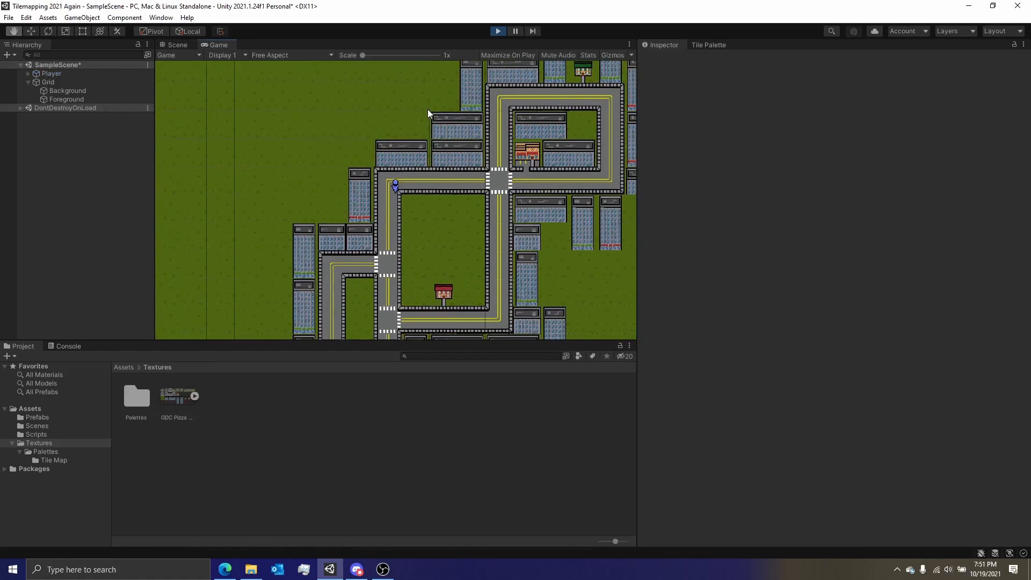
pyautogui.press('s')
pyautogui.press('d')
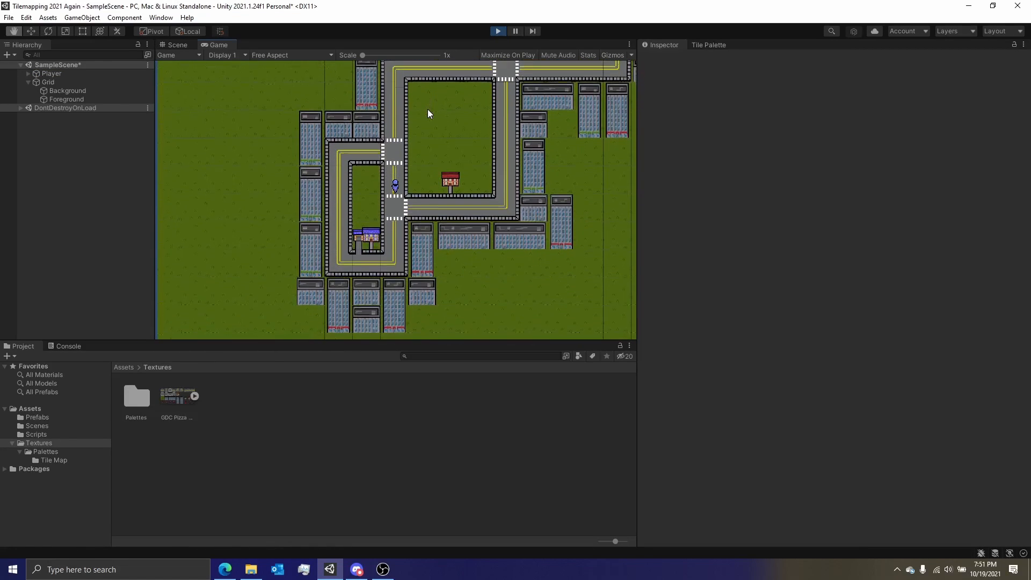
pyautogui.press('s')
pyautogui.press('a')
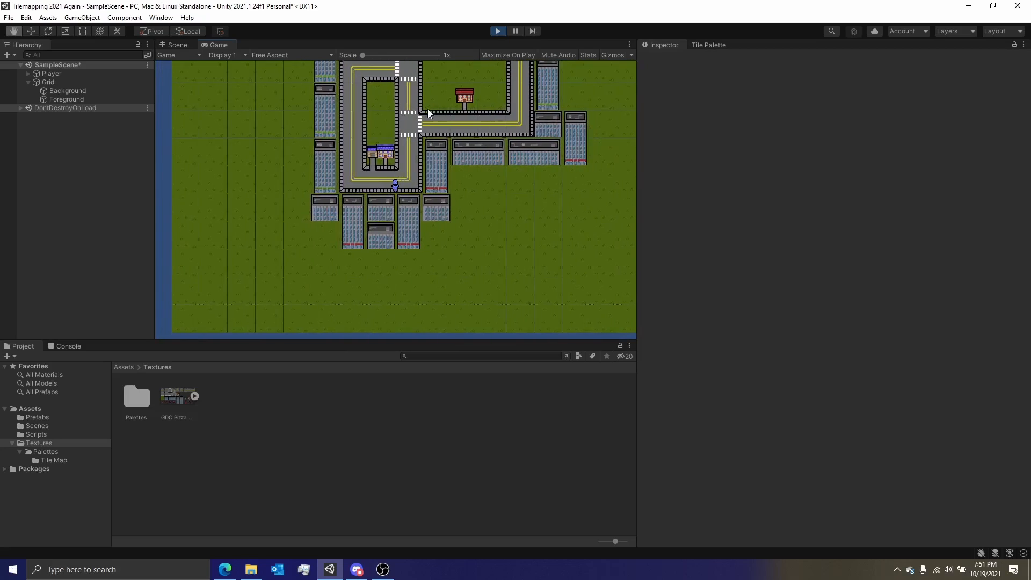
pyautogui.press('w')
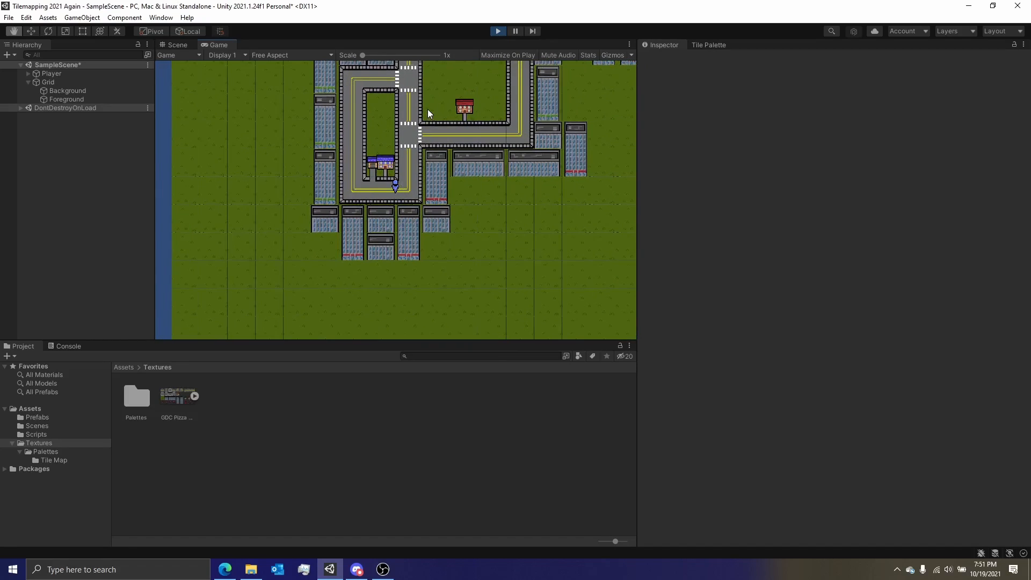
pyautogui.press('s')
pyautogui.press('w')
pyautogui.press('d')
pyautogui.press('a')
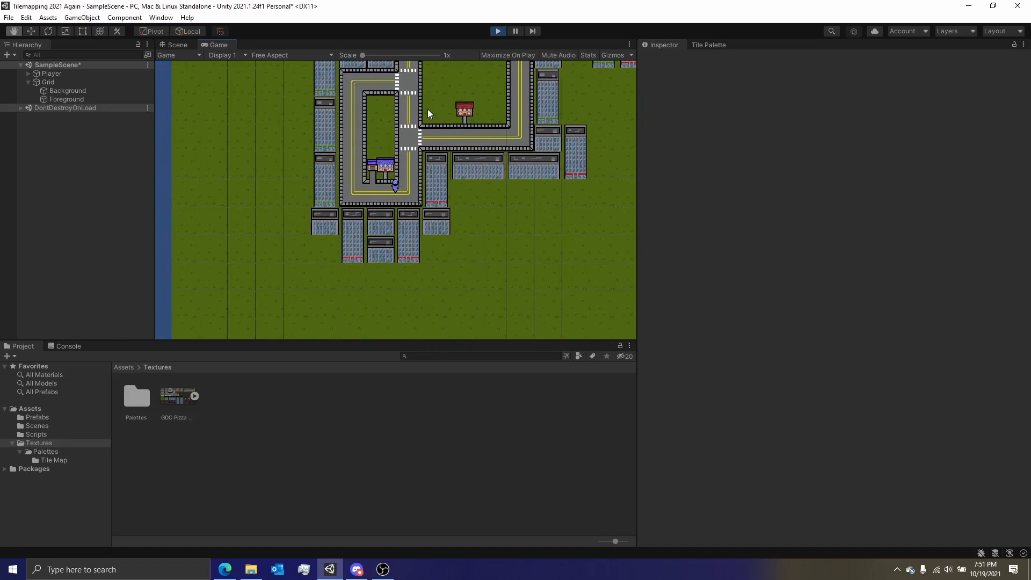
# Move the Player up to the lower crosswalk intersection and back and forth across the road, and stop the game
pyautogui.press('d')
pyautogui.press('s')
pyautogui.press('a')
pyautogui.press('d')
pyautogui.press('w')
pyautogui.press('a')
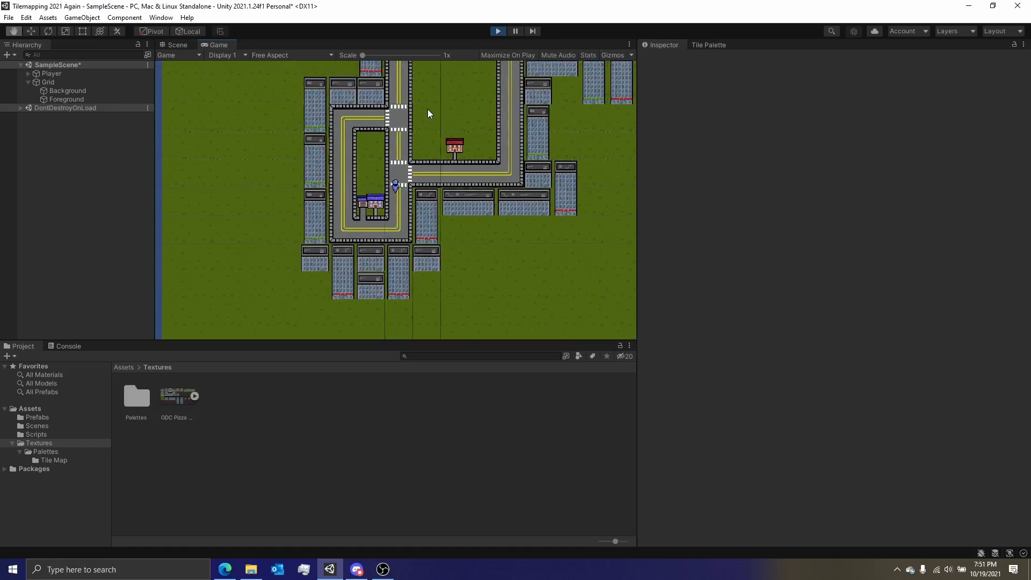
pyautogui.press('w')
pyautogui.press('d')
pyautogui.press('a')
pyautogui.press('d')
pyautogui.press('a')
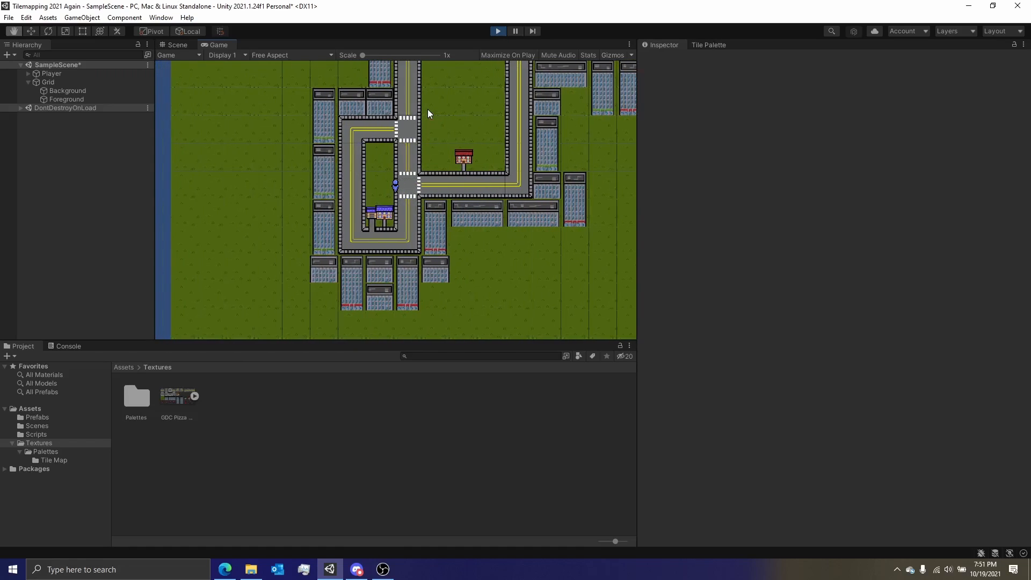
pyautogui.press('d')
pyautogui.press('a')
pyautogui.press('d')
pyautogui.press('a')
pyautogui.press('d')
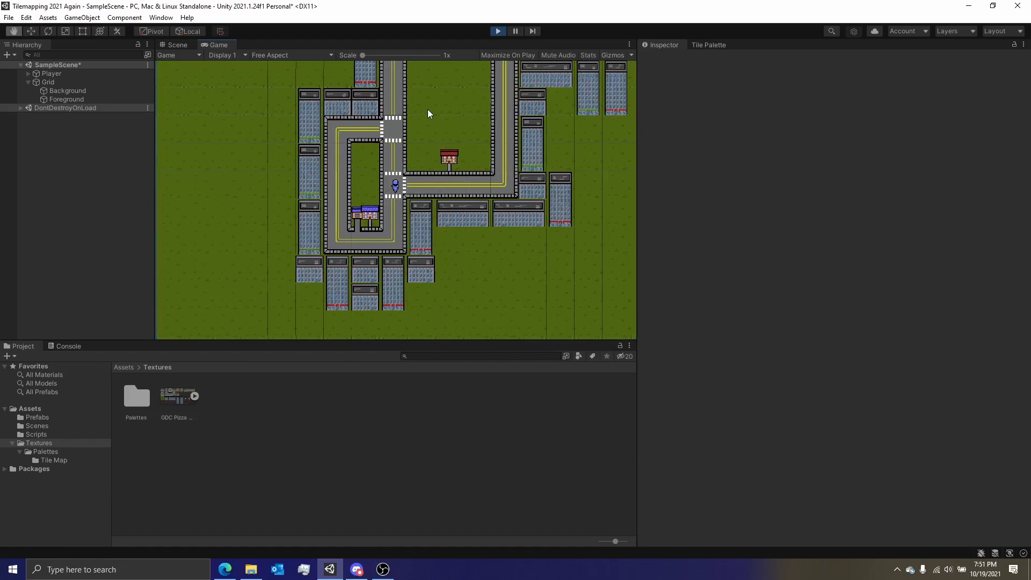
pyautogui.press('d')
pyautogui.click(496, 32)
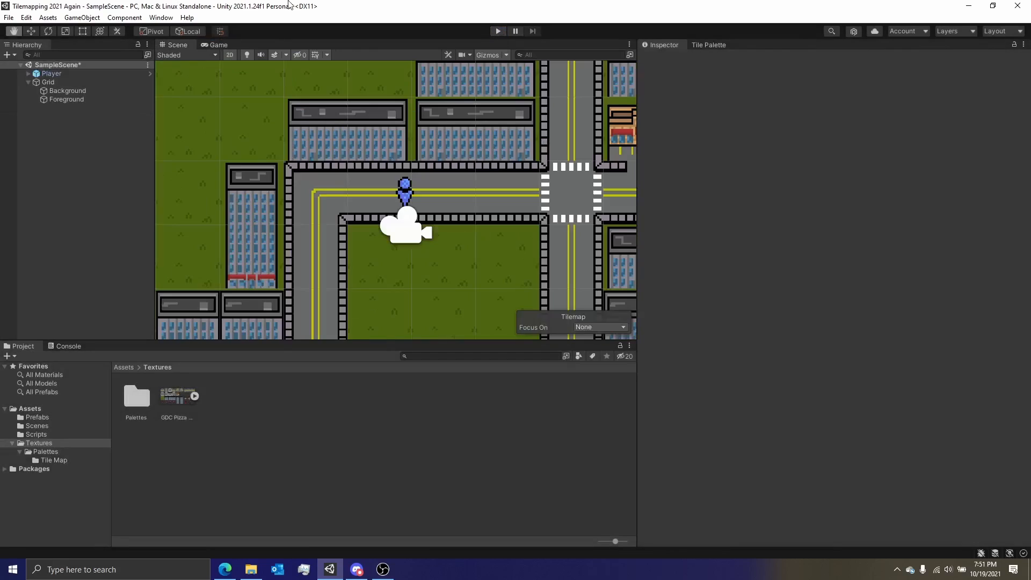
pyautogui.click(9, 18)
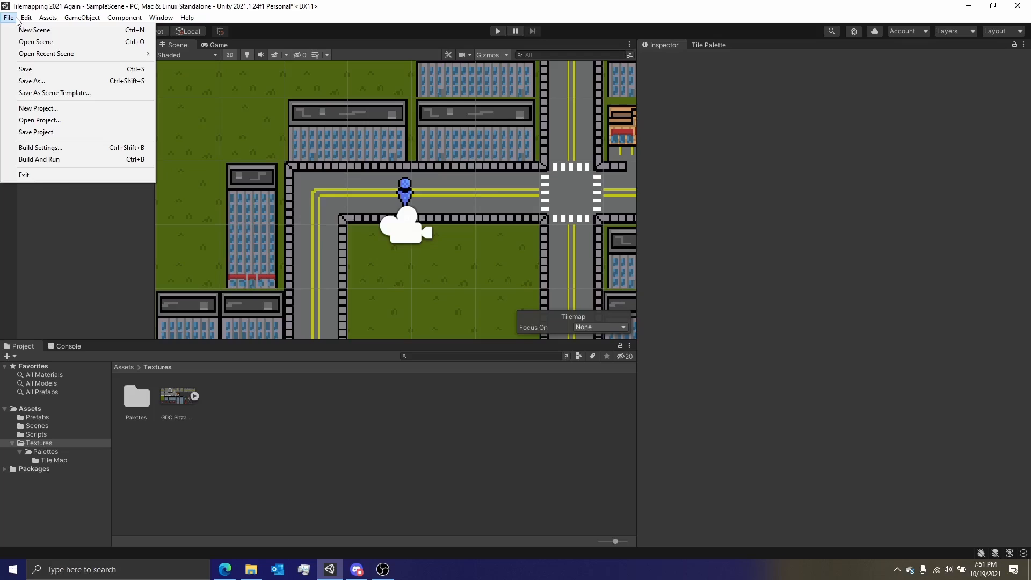
pyautogui.click(17, 20)
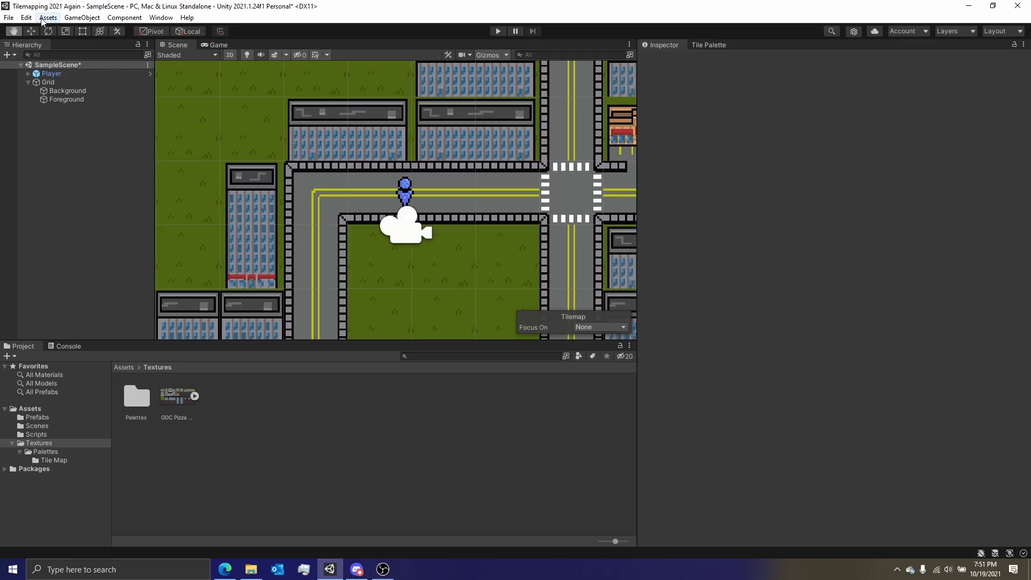
pyautogui.click(27, 18)
pyautogui.click(26, 19)
pyautogui.click(15, 17)
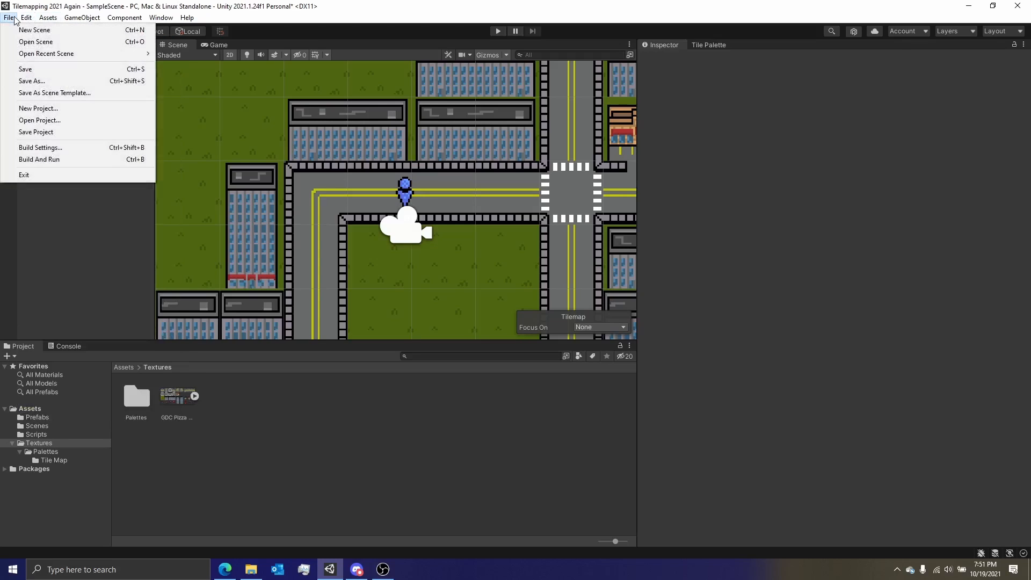
pyautogui.click(15, 19)
# Set Anti Aliasing to Disabled for the Ultra quality level in the project's Quality settings
pyautogui.click(26, 18)
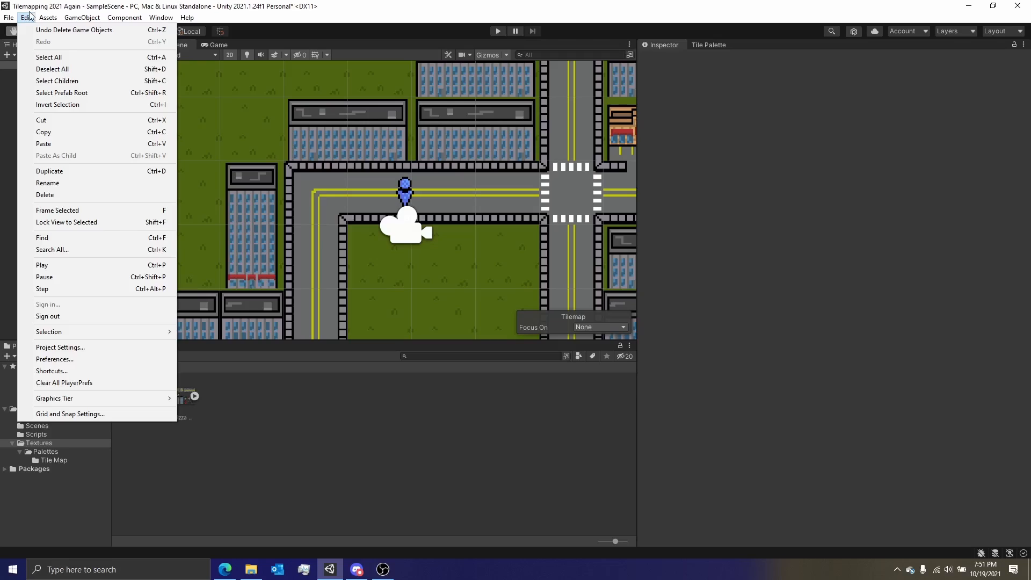
pyautogui.click(73, 347)
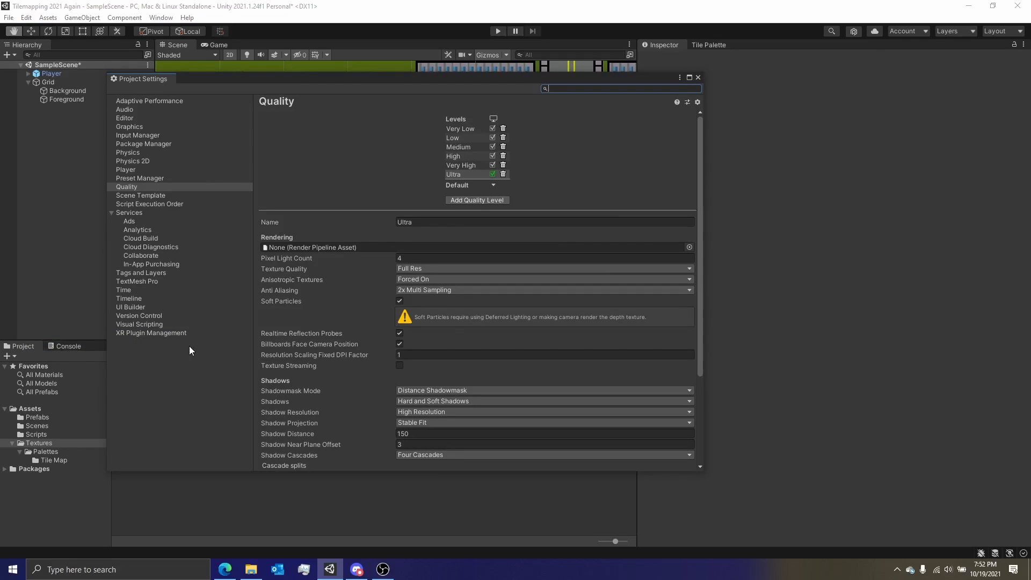
pyautogui.click(141, 101)
pyautogui.click(132, 187)
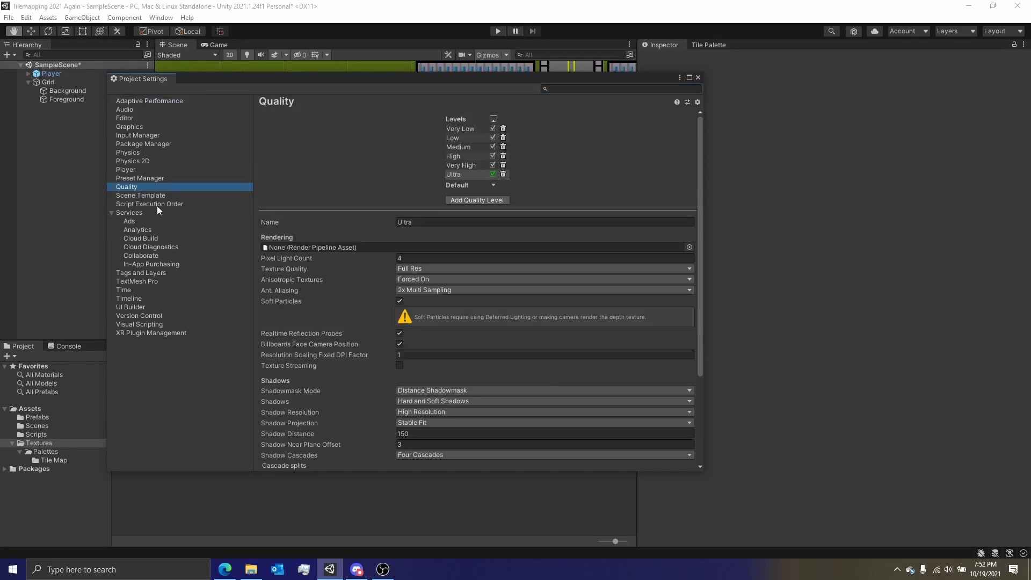
pyautogui.scroll(-3, 344, 292)
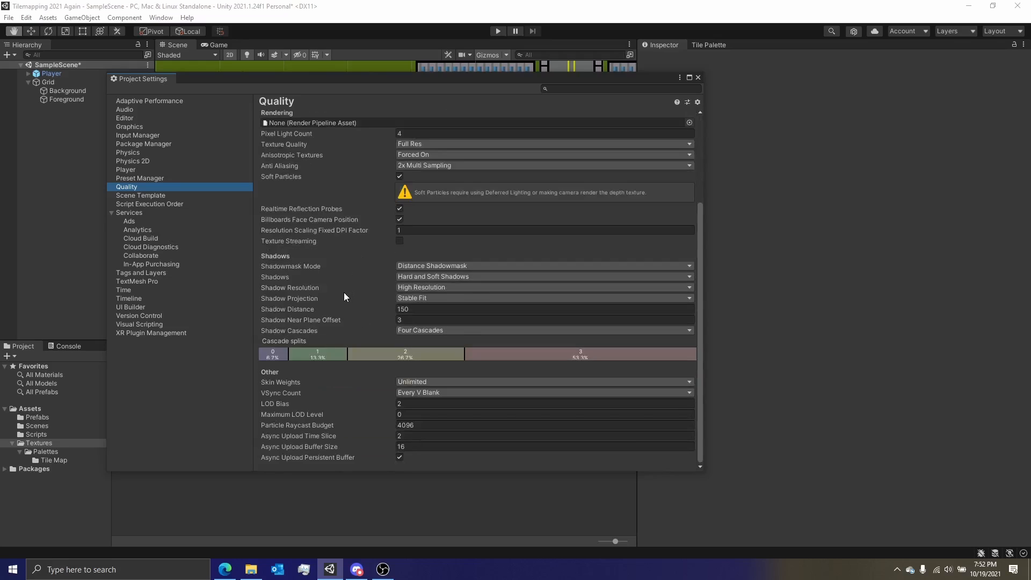
pyautogui.scroll(2, 344, 292)
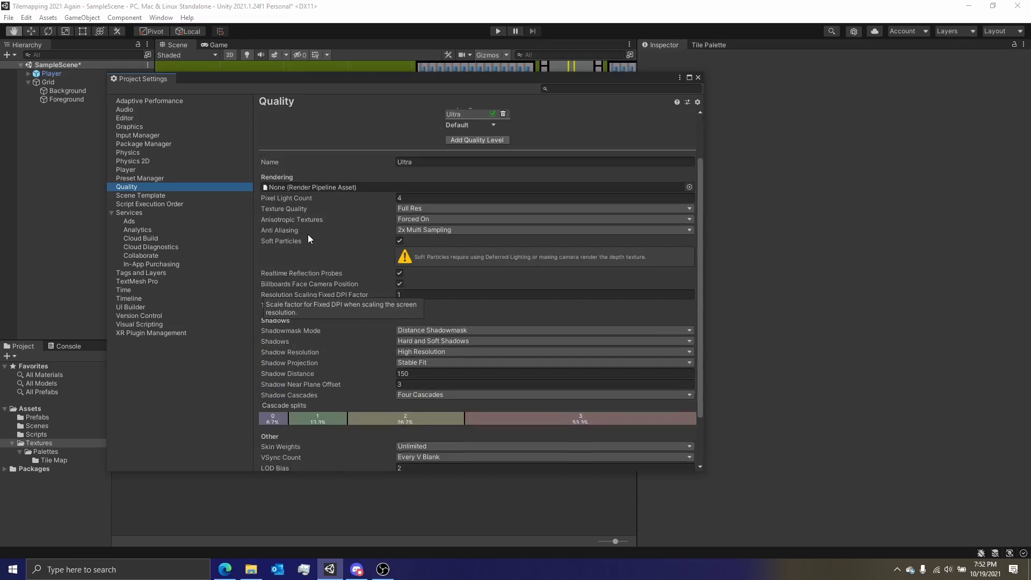
pyautogui.click(411, 229)
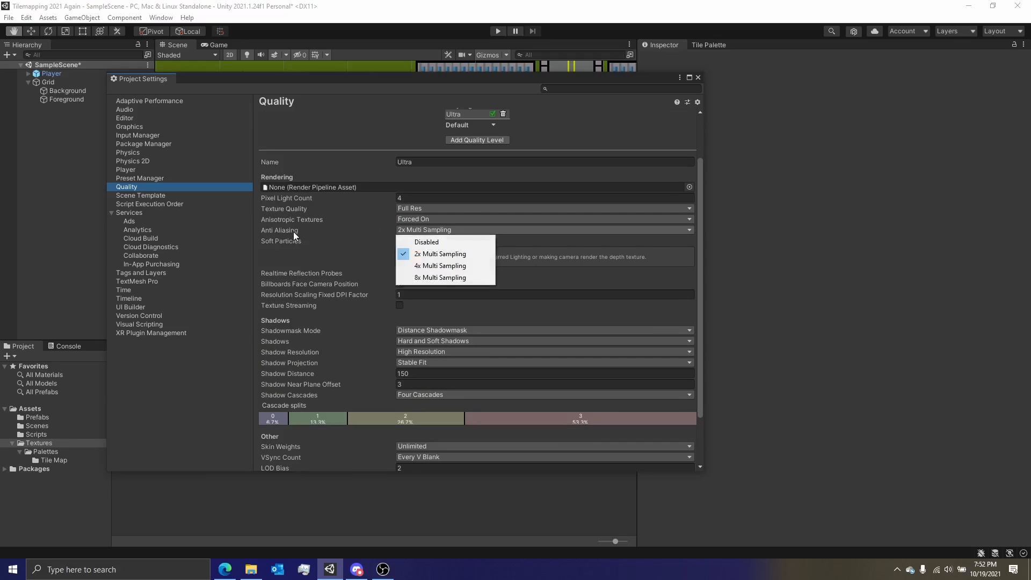
pyautogui.click(427, 241)
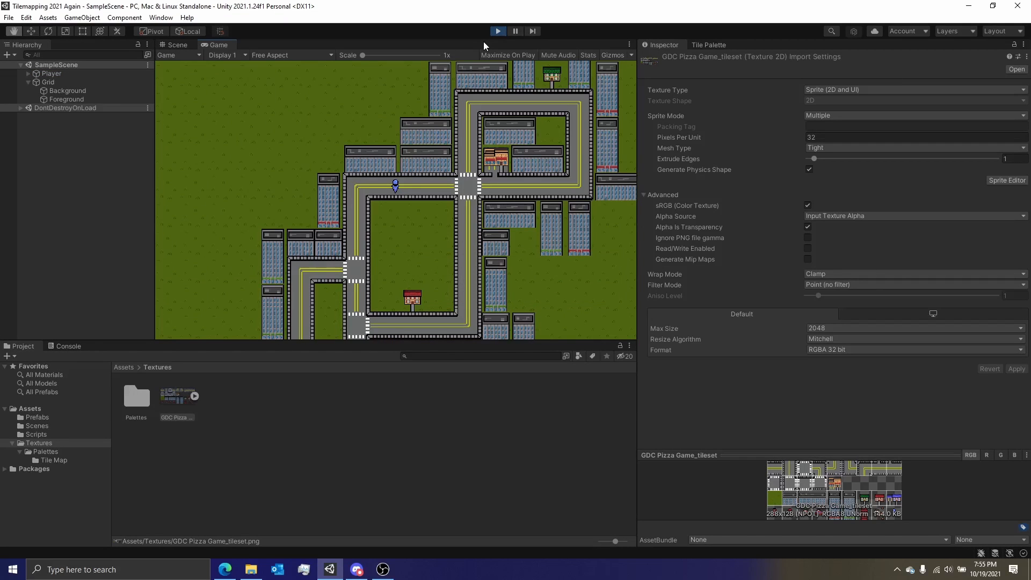
# In the running game, move the Player from the upper road down and around to the outer side of the lower loop
pyautogui.press('a')
pyautogui.press('s')
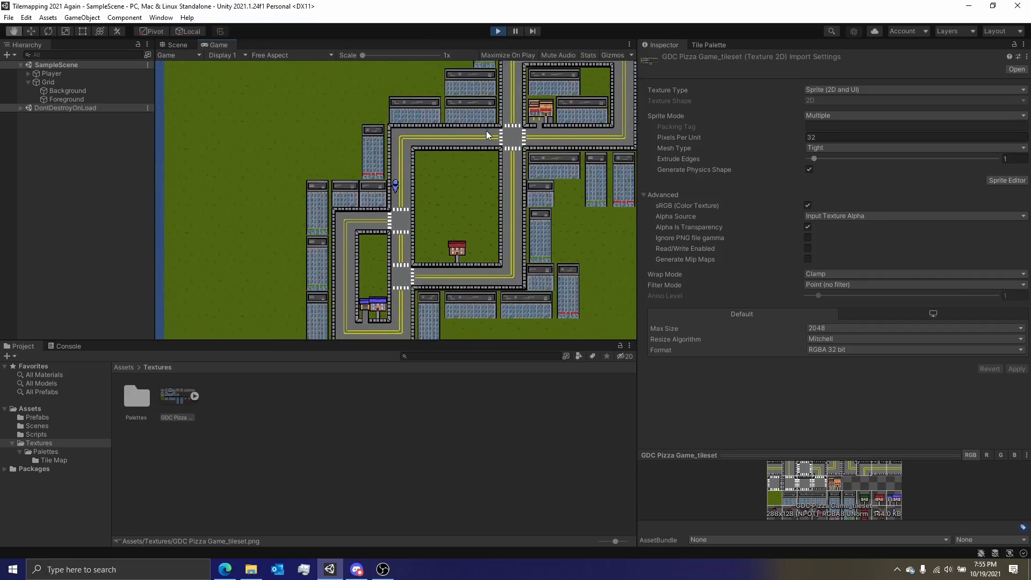
pyautogui.press('a')
pyautogui.press('w')
pyautogui.press('s')
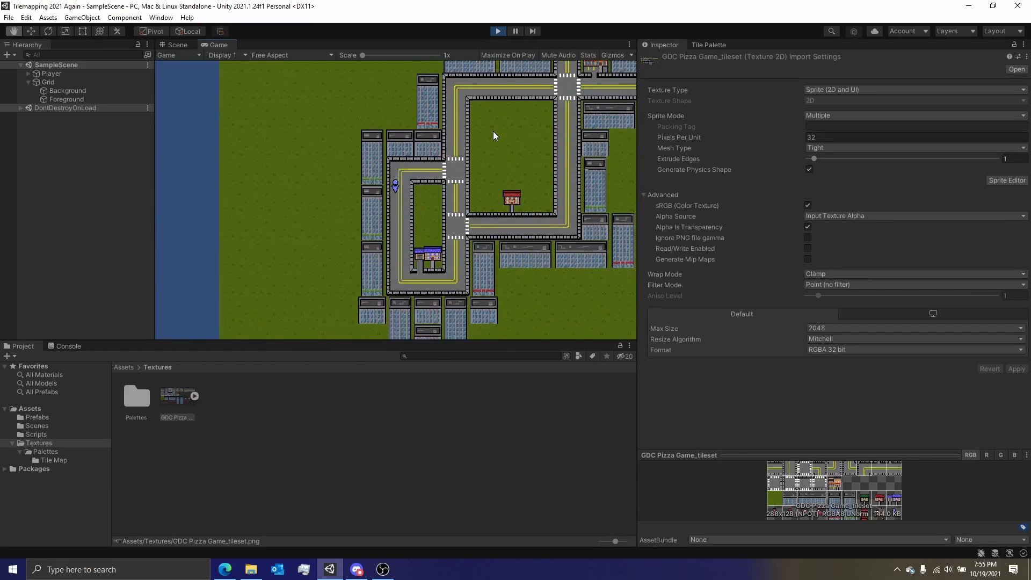
pyautogui.press('d')
# Maximize the Game view, move the Player down to the road below the blue-roofed building to test collisions, and stop the game
pyautogui.click(630, 45)
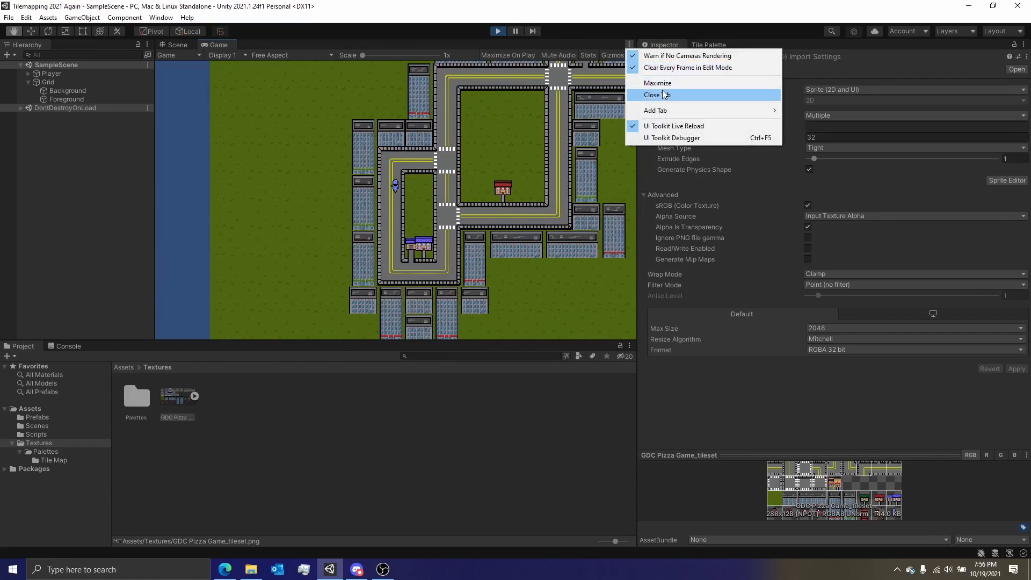
pyautogui.click(663, 84)
pyautogui.press('s')
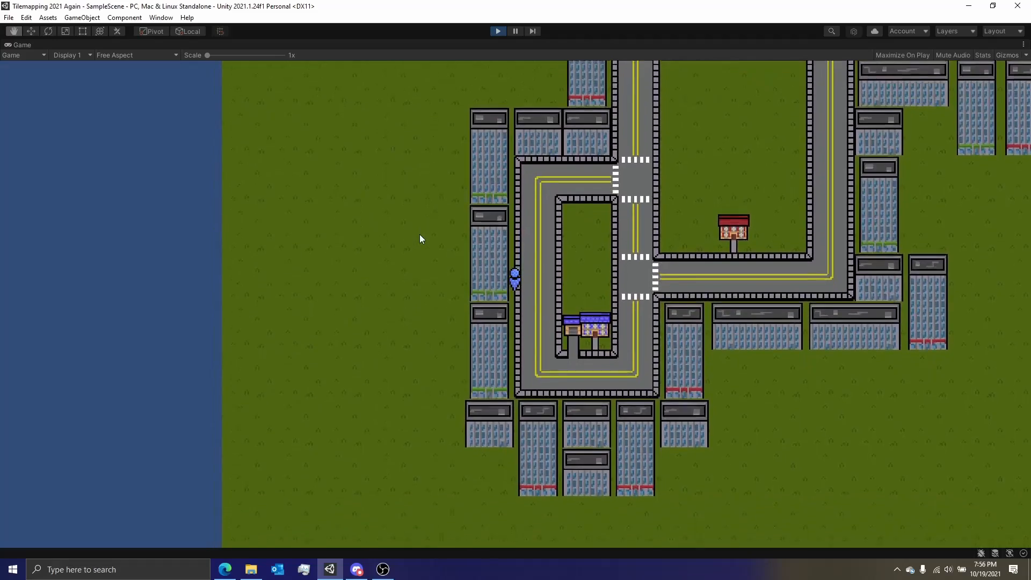
pyautogui.press('d')
pyautogui.press('w')
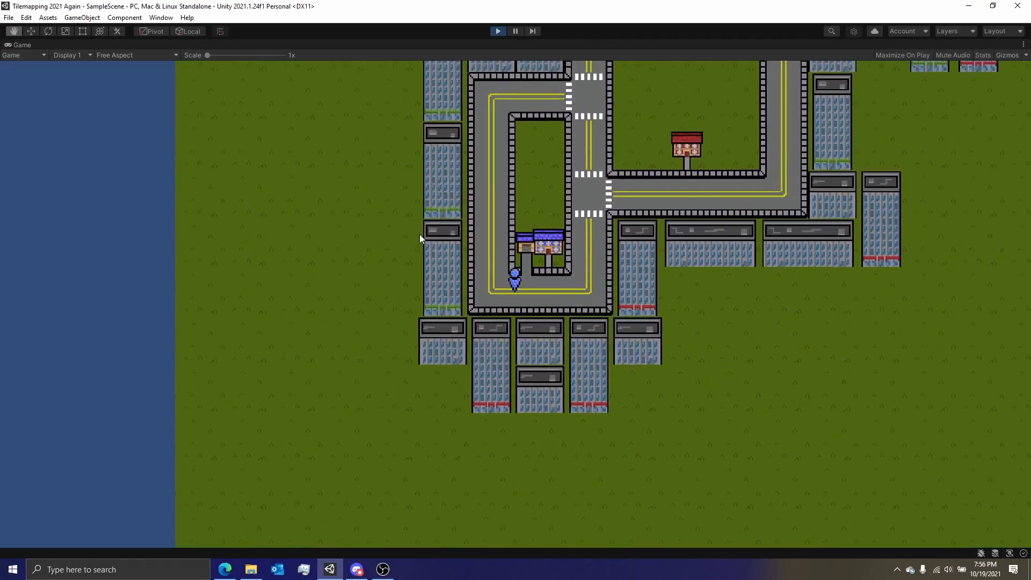
pyautogui.press('a')
pyautogui.press('s')
pyautogui.press('d')
pyautogui.press('w')
pyautogui.click(498, 30)
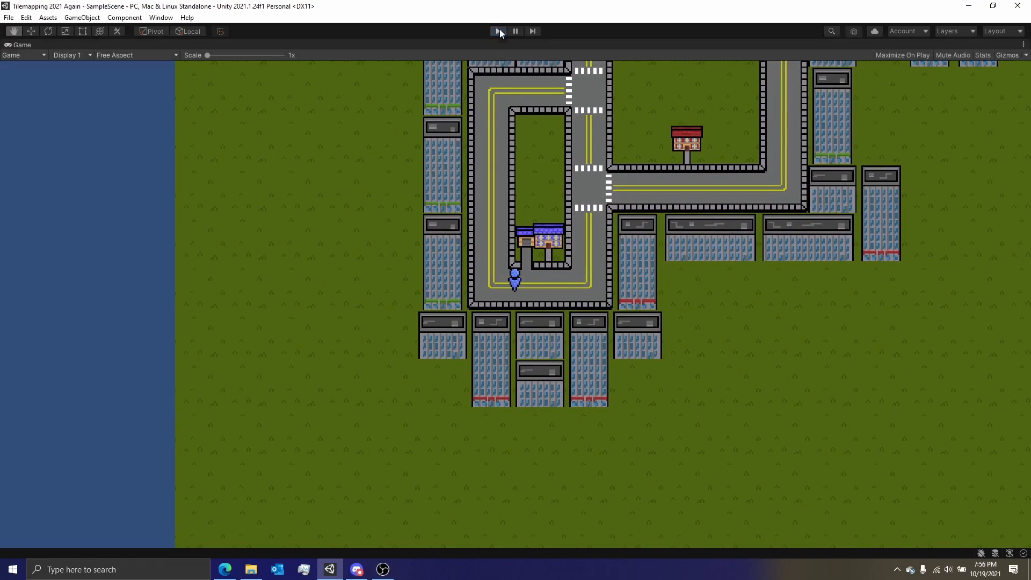
# Hide and show the Foreground tilemap to examine which tiles it holds around the blue-roofed building
pyautogui.scroll(3, 334, 323)
pyautogui.moveTo(333, 324); pyautogui.dragTo(376, 232)
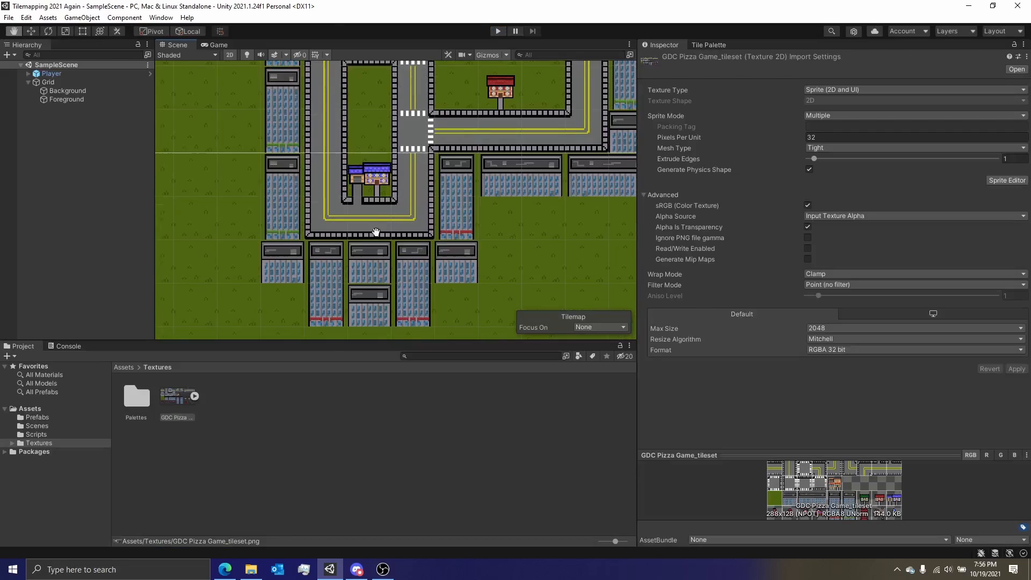
pyautogui.click(52, 99)
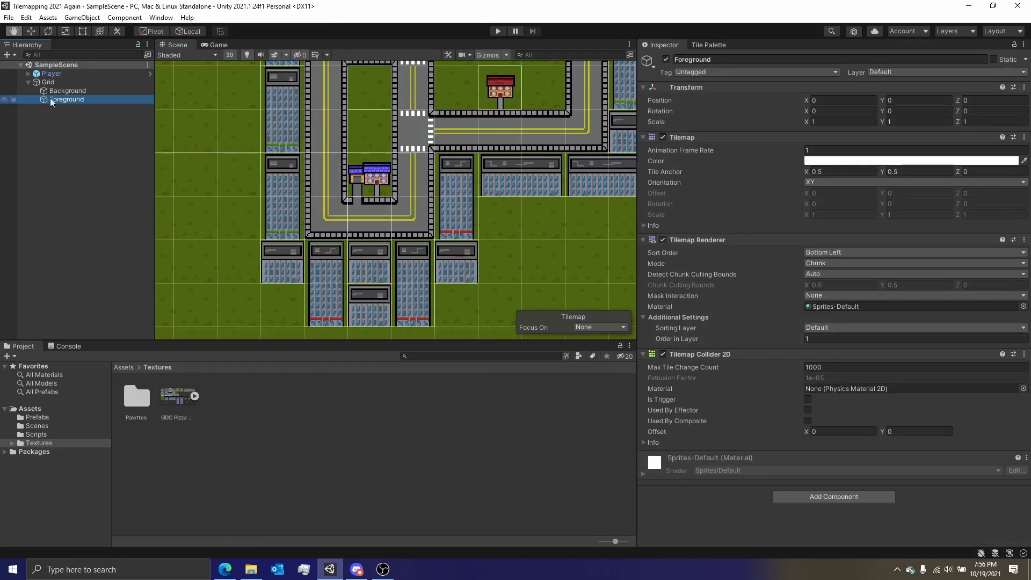
pyautogui.click(4, 100)
pyautogui.click(4, 99)
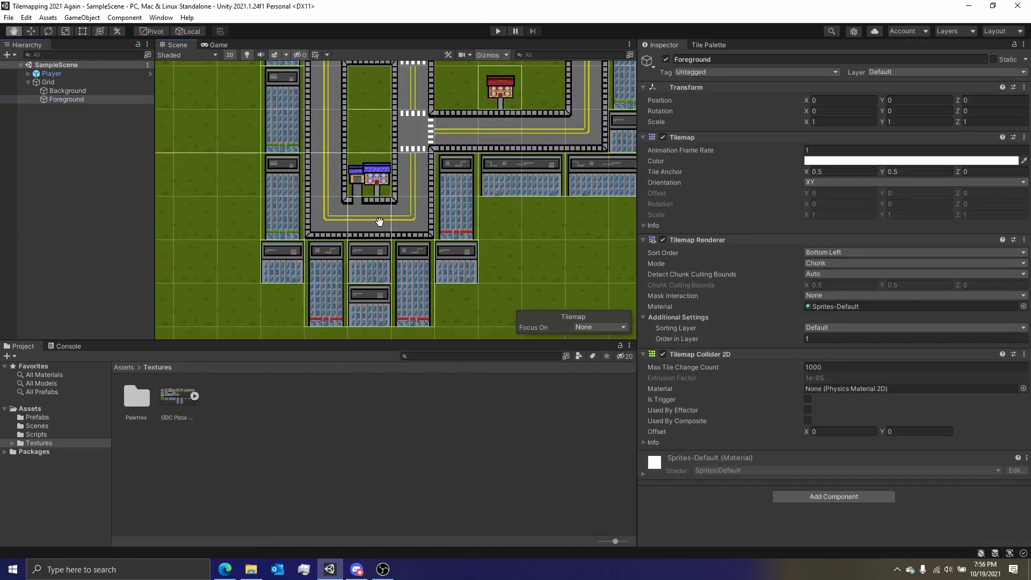
# Erase the Foreground road tile below the blue-roofed building so it no longer blocks the road
pyautogui.click(75, 92)
pyautogui.click(69, 100)
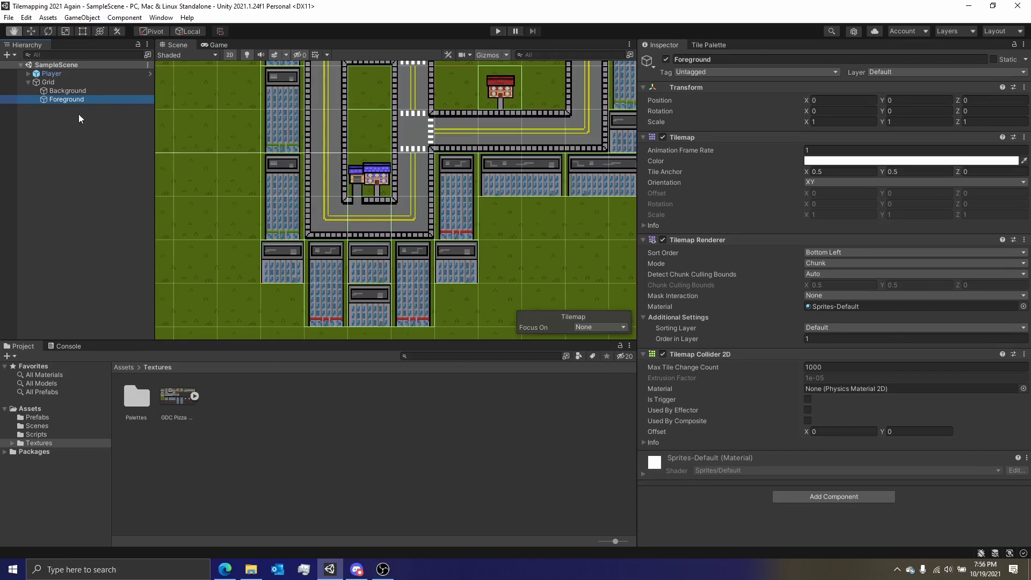
pyautogui.scroll(4, 370, 230)
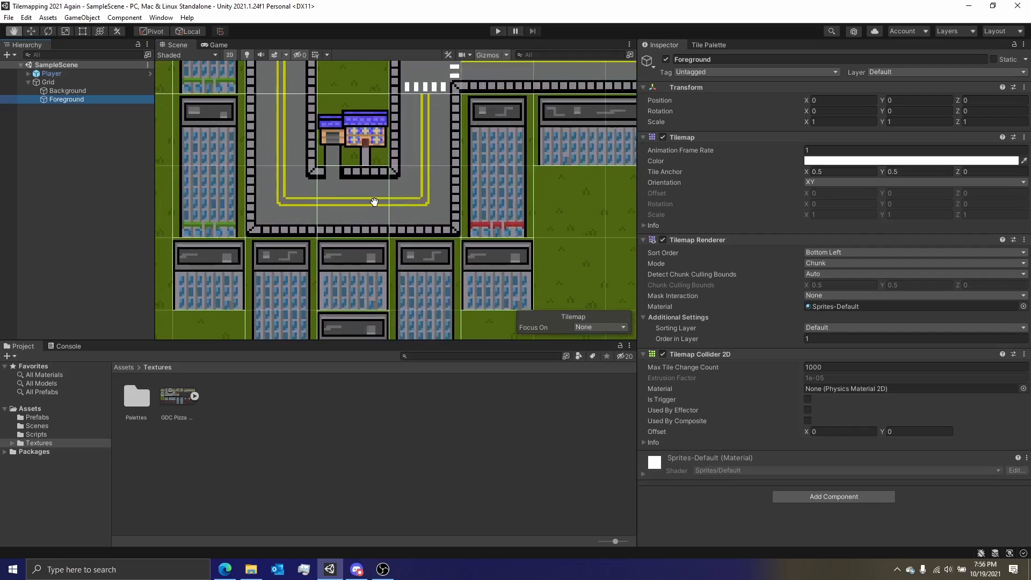
pyautogui.click(680, 46)
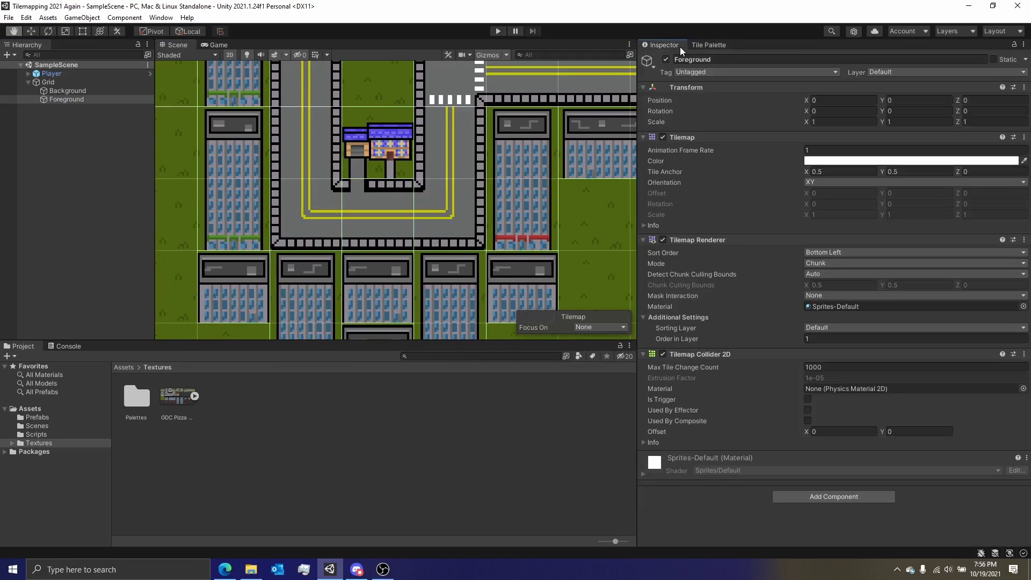
pyautogui.click(709, 45)
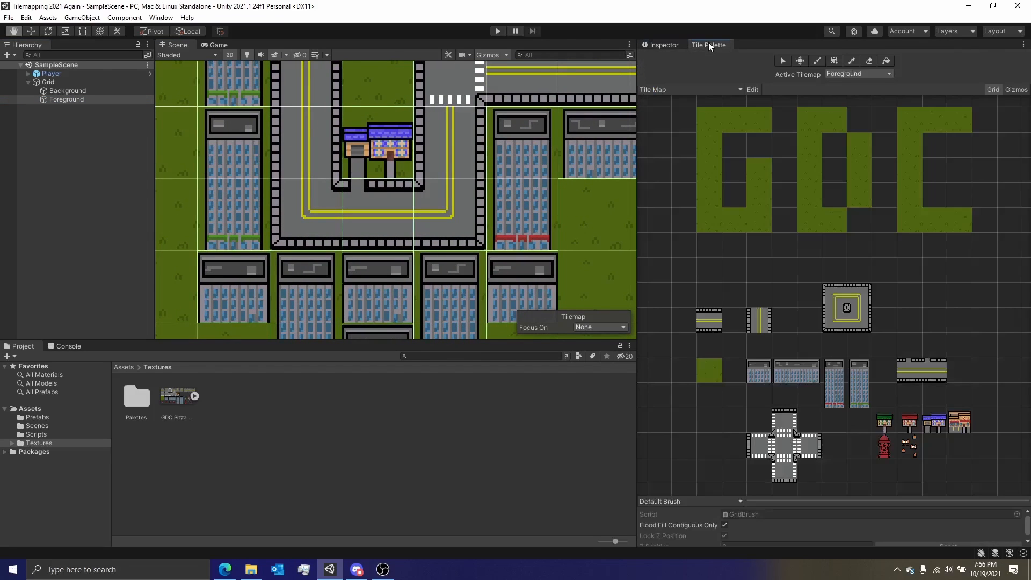
pyautogui.click(869, 61)
pyautogui.click(375, 218)
# Make Background the active tilemap and paint the driveway road tile below the orange restaurant, undoing a misplaced tile
pyautogui.moveTo(570, 149); pyautogui.dragTo(339, 282, button='middle')
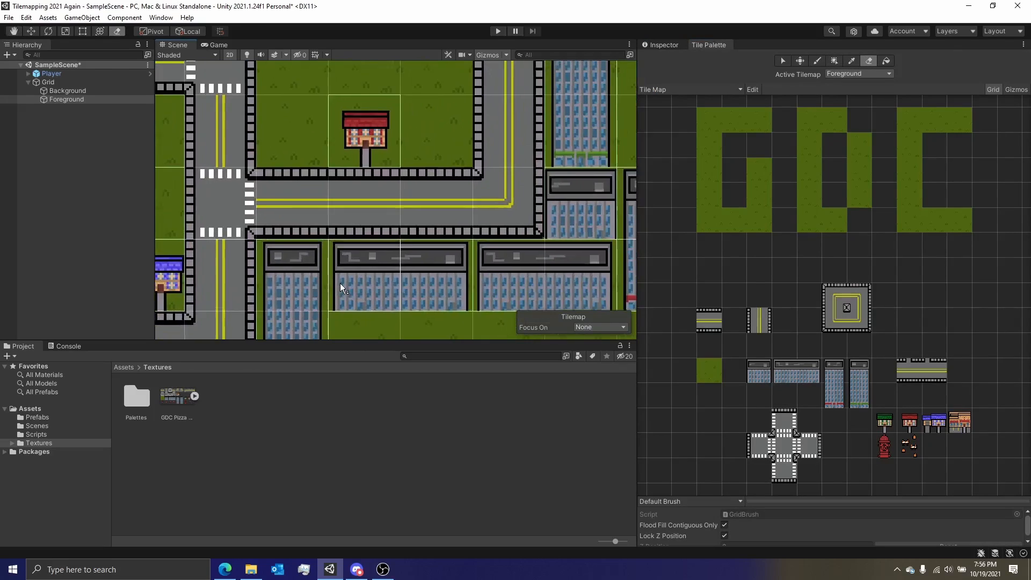
pyautogui.scroll(-8, 340, 283)
pyautogui.moveTo(524, 97); pyautogui.dragTo(420, 277, button='middle')
pyautogui.moveTo(402, 158); pyautogui.dragTo(374, 252, button='middle')
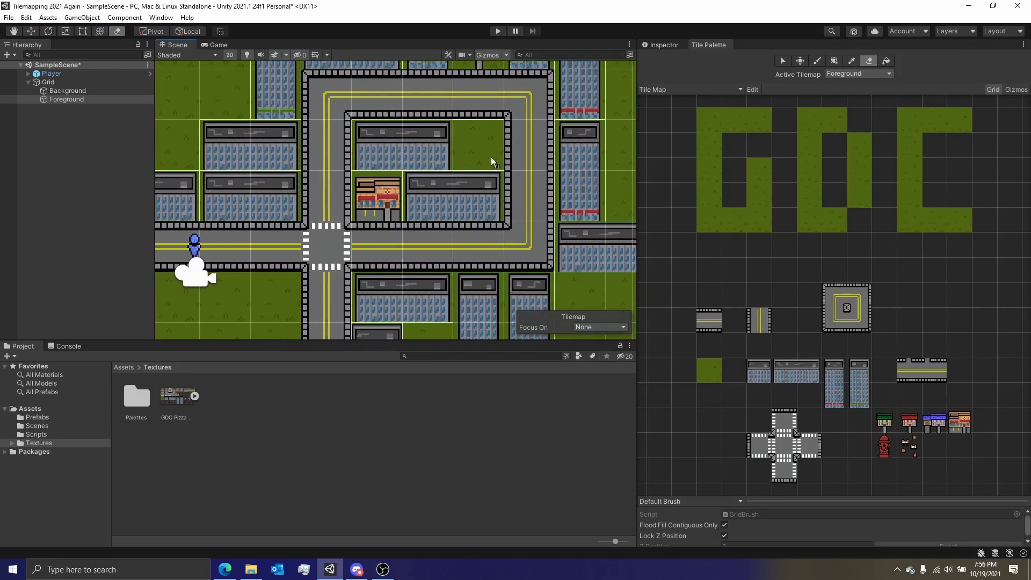
pyautogui.moveTo(519, 164); pyautogui.dragTo(558, 138, button='middle')
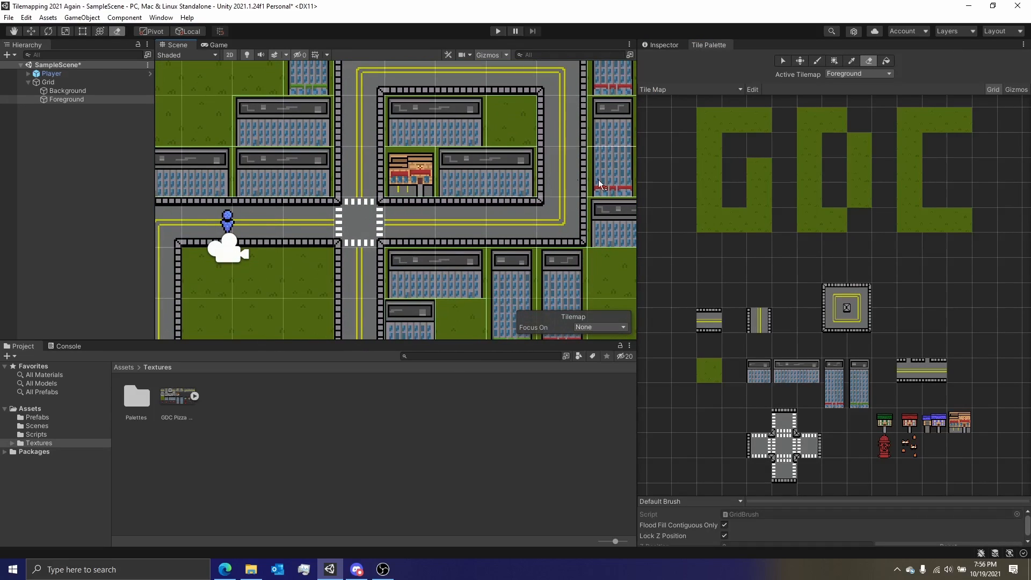
pyautogui.moveTo(326, 249); pyautogui.dragTo(419, 187, button='middle')
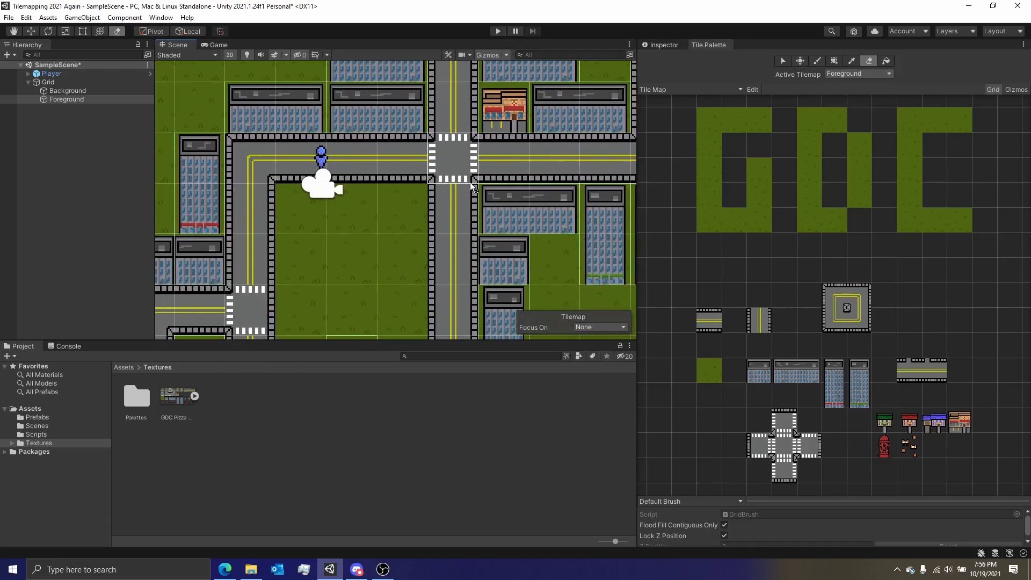
pyautogui.click(79, 91)
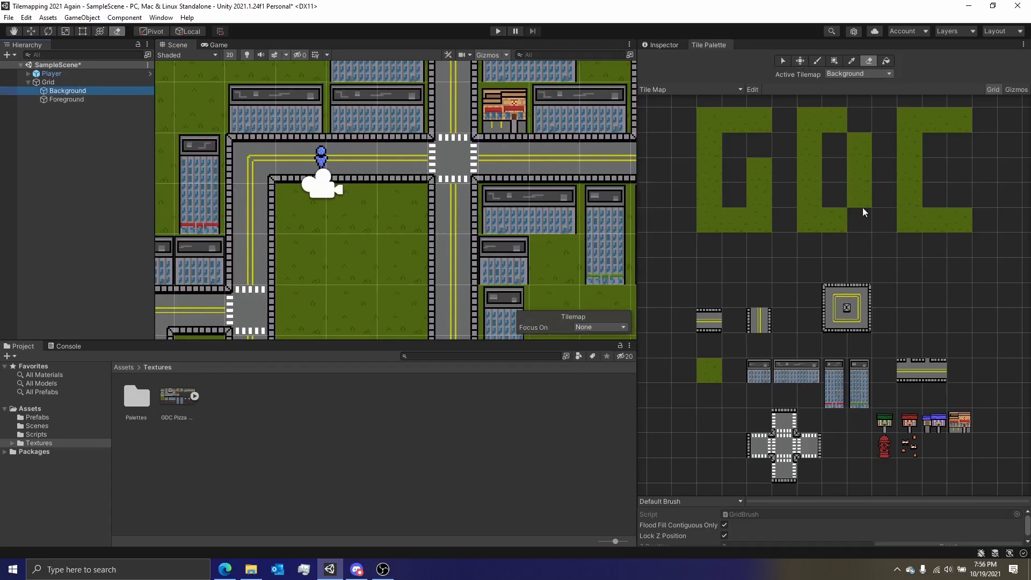
pyautogui.click(816, 60)
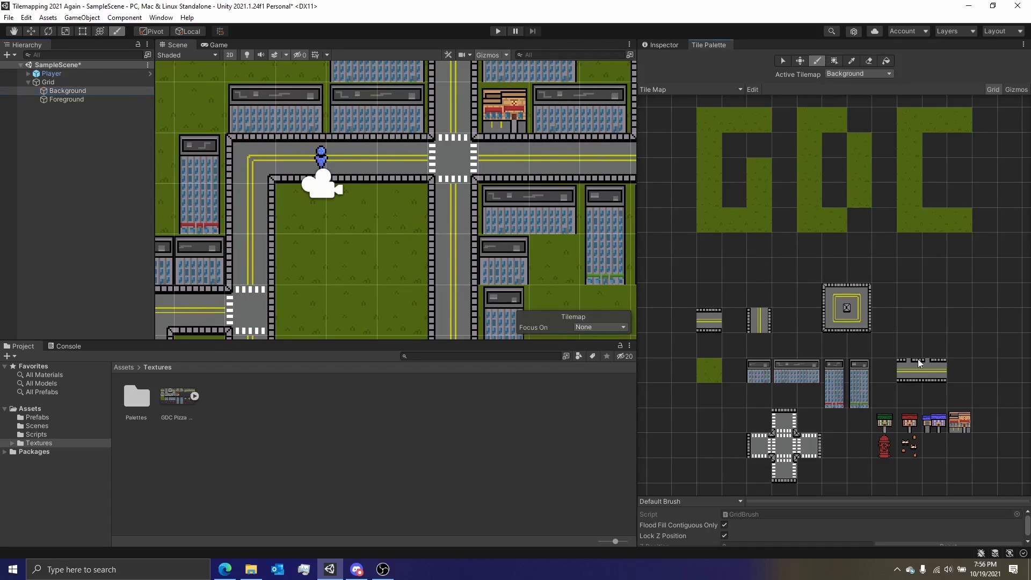
pyautogui.click(921, 371)
pyautogui.click(440, 193)
pyautogui.hotkey('ctrl', 'z')
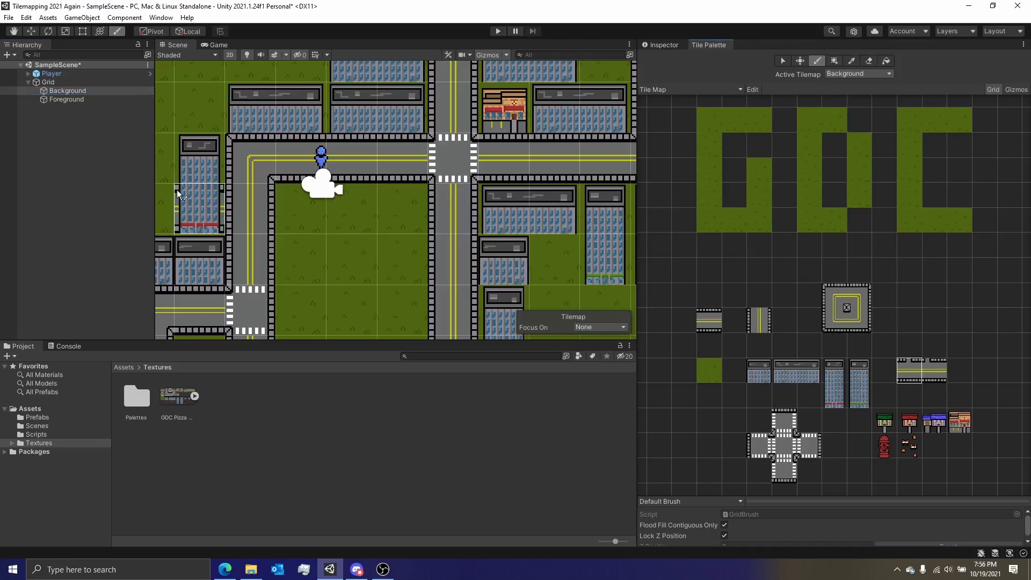
# Paint the driveway road tile onto the Background tilemap below the blue-roofed building and save the scene
pyautogui.moveTo(468, 253)
pyautogui.mouseDown(button='middle')
pyautogui.moveTo(594, 88)
pyautogui.moveTo(393, 278)
pyautogui.moveTo(500, 102)
pyautogui.moveTo(588, 29)
pyautogui.mouseUp(button='middle')
pyautogui.click(469, 163)
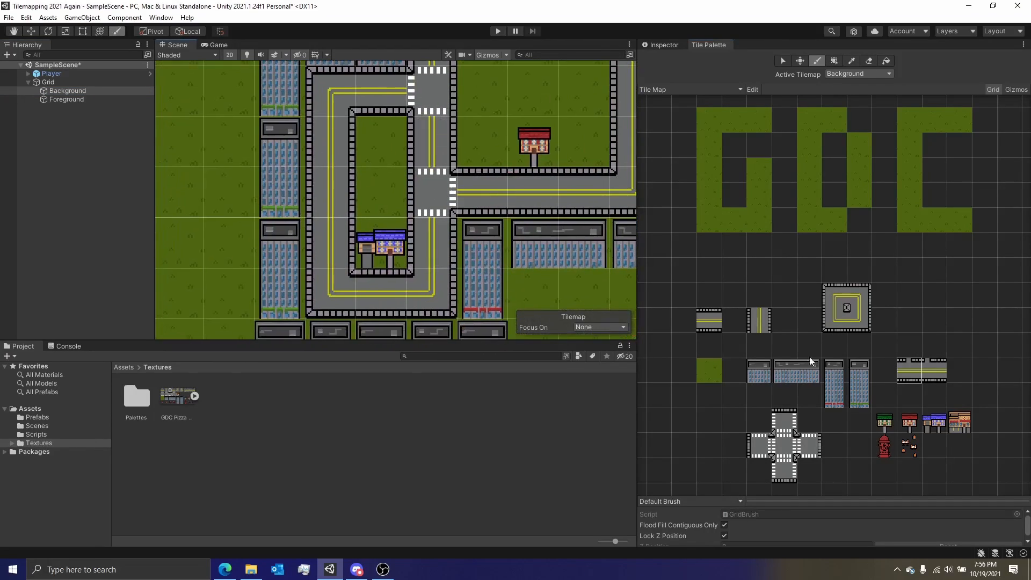
pyautogui.click(929, 367)
pyautogui.moveTo(477, 219); pyautogui.dragTo(464, 207, button='middle')
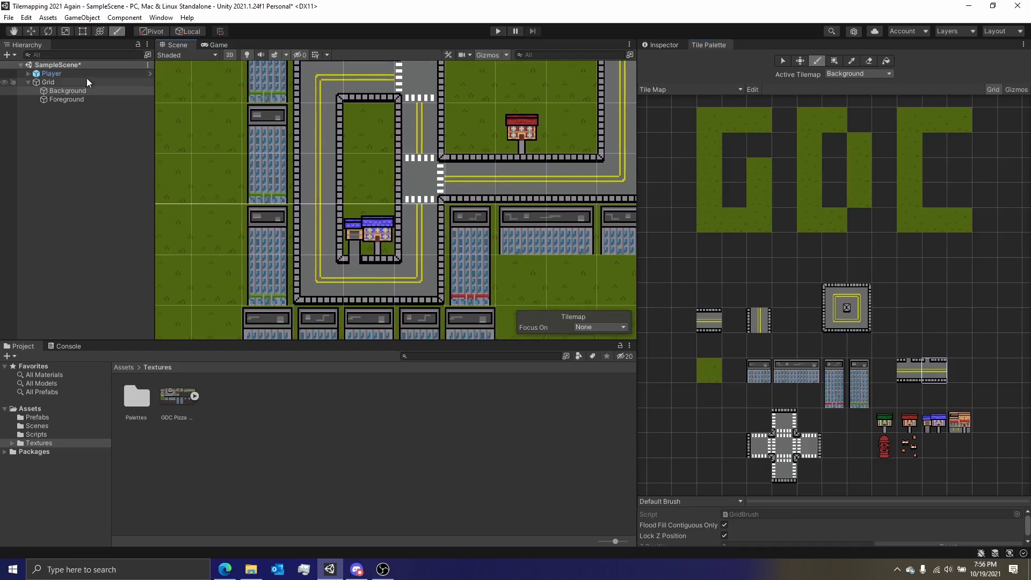
pyautogui.rightClick(70, 65)
pyautogui.click(99, 86)
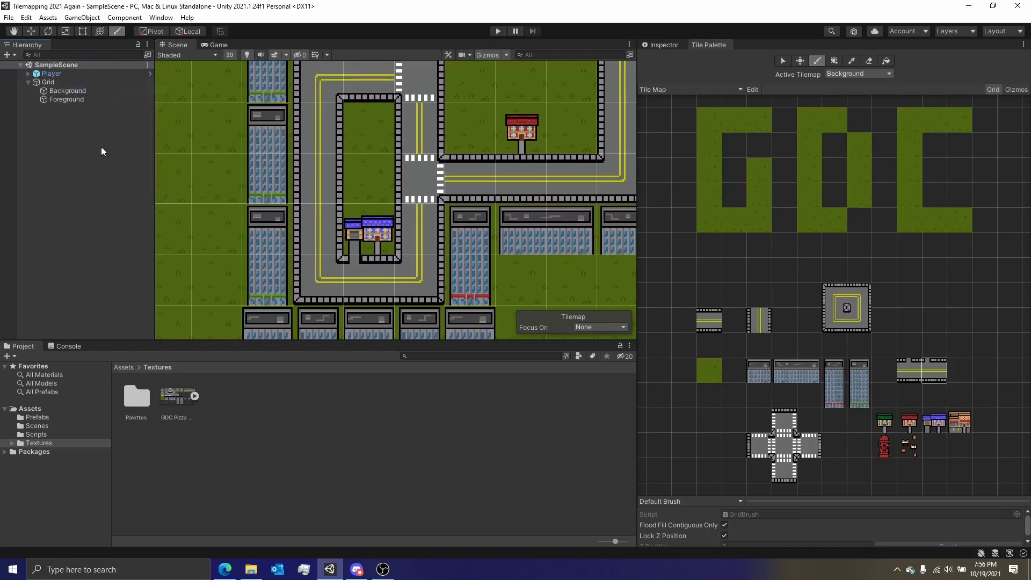
pyautogui.scroll(-3, 376, 236)
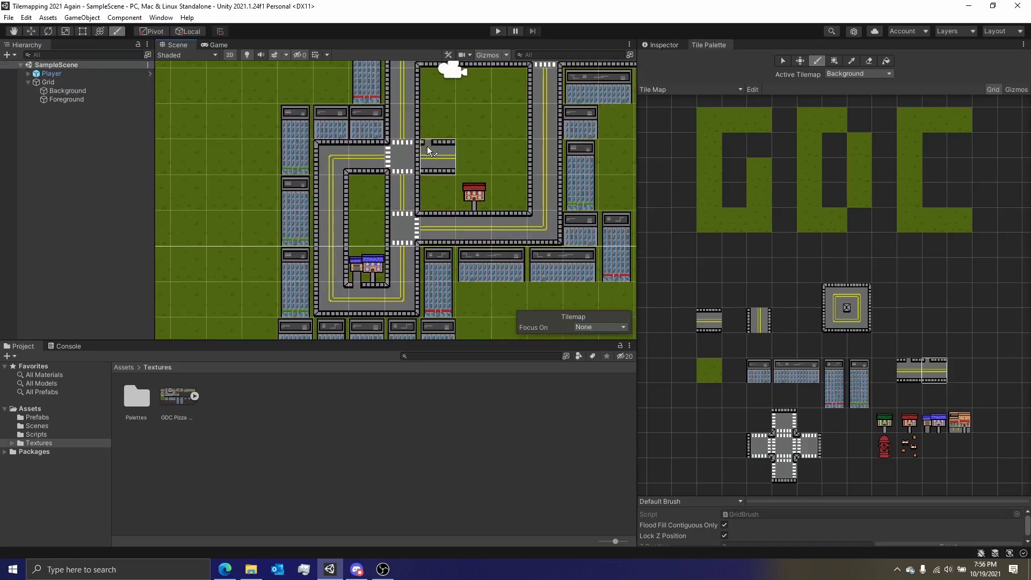
pyautogui.click(63, 76)
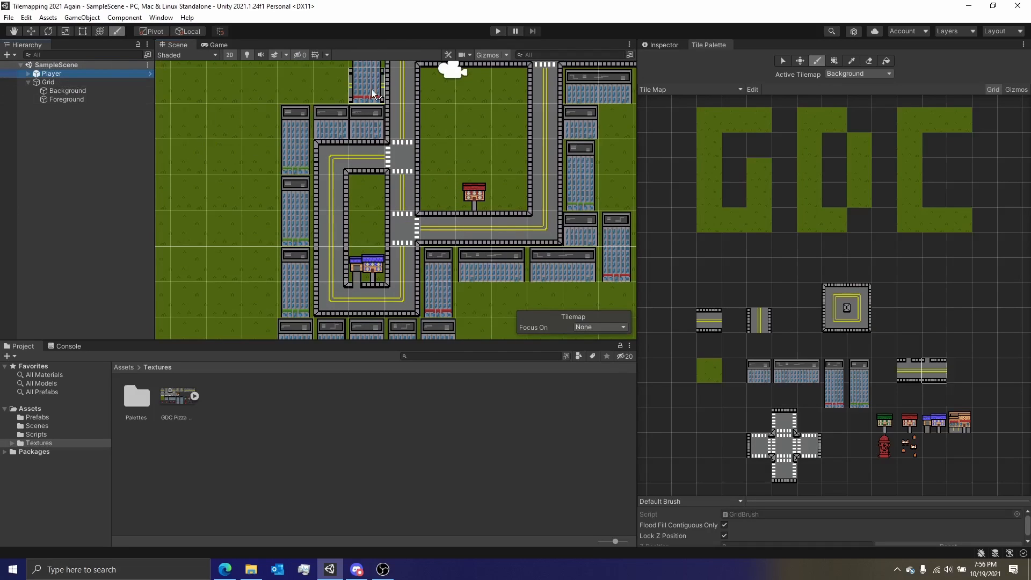
pyautogui.scroll(-5, 382, 119)
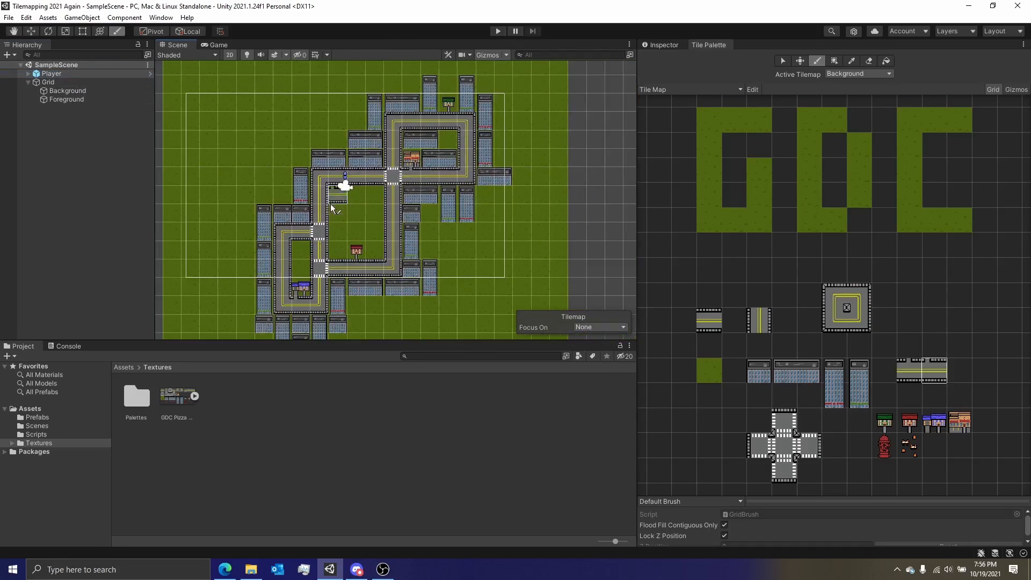
pyautogui.scroll(4, 329, 194)
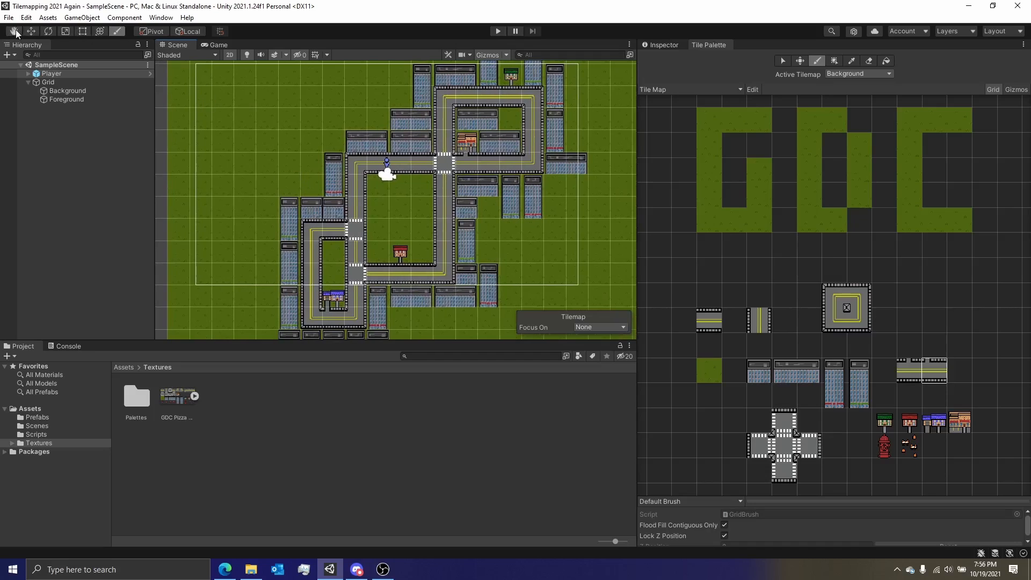
pyautogui.click(9, 18)
pyautogui.press('Escape')
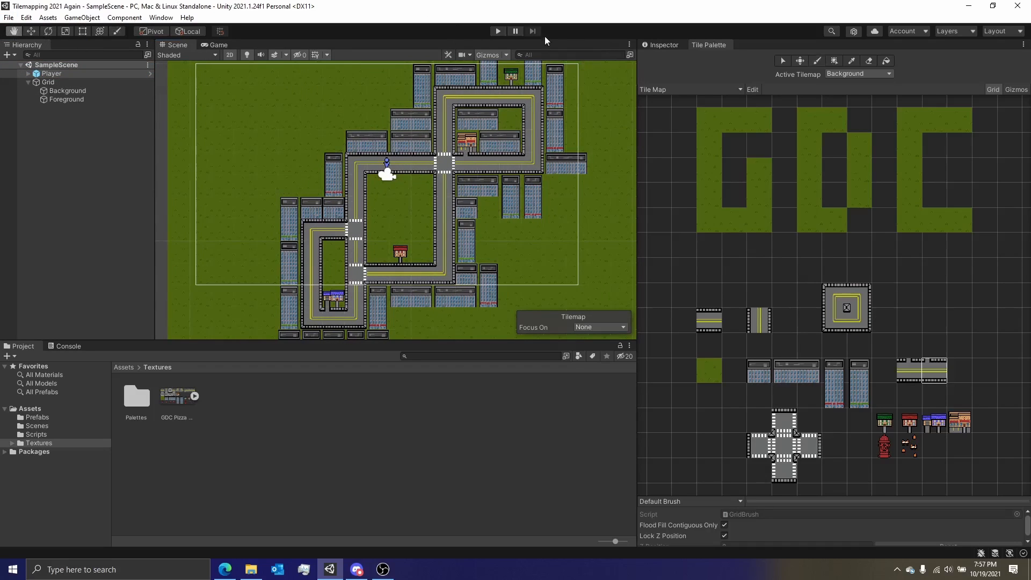
# Run the game and move the Player down across the grass block to the road below the red-roofed building
pyautogui.click(499, 32)
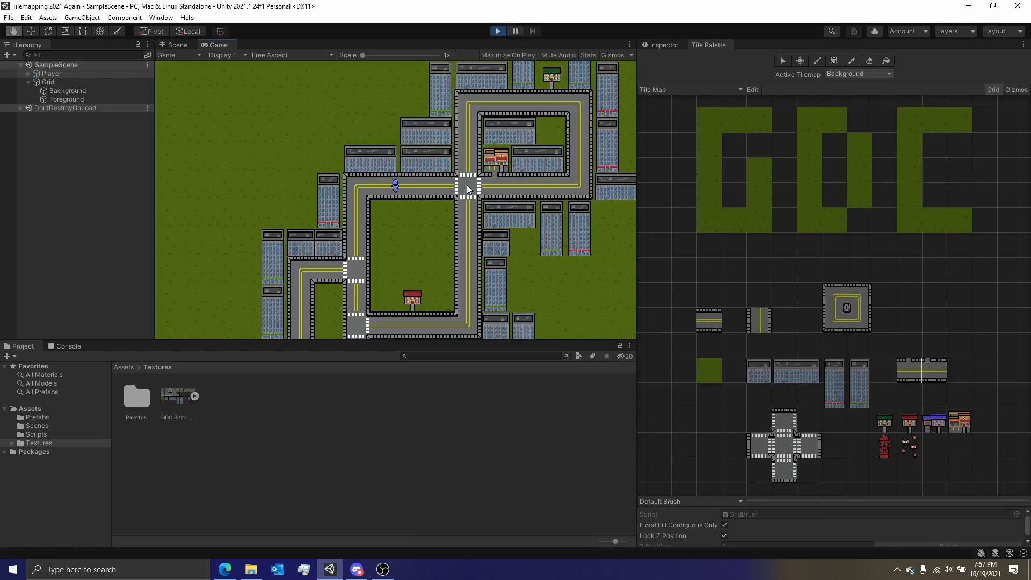
pyautogui.press('Down')
pyautogui.press('Right')
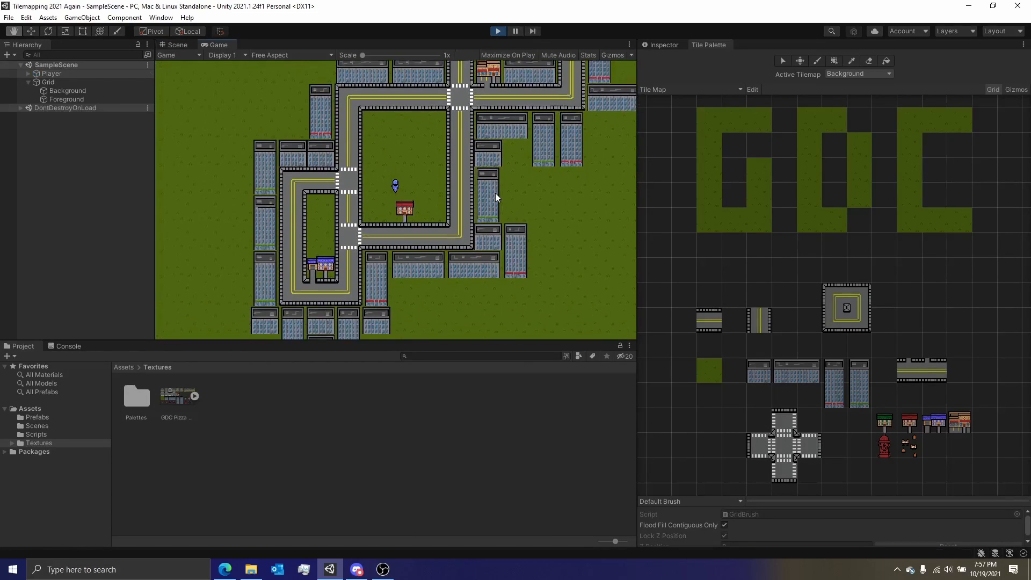
pyautogui.press('Down')
pyautogui.press('Right')
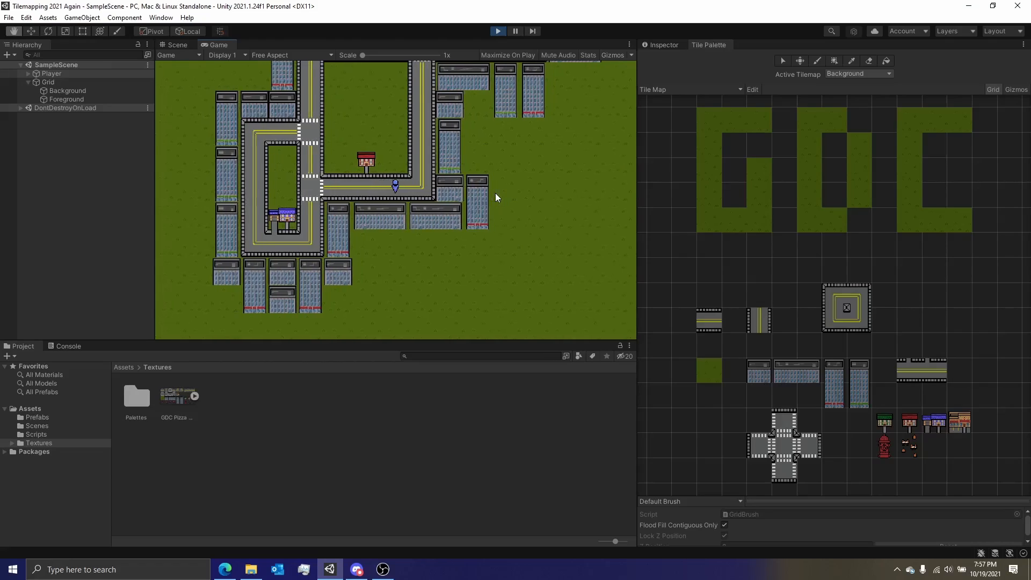
# Move the Player along the lower road past the blue-roofed building and up to the lower loop's upper road to test collisions
pyautogui.press('Left')
pyautogui.press('Left')
pyautogui.press('Down')
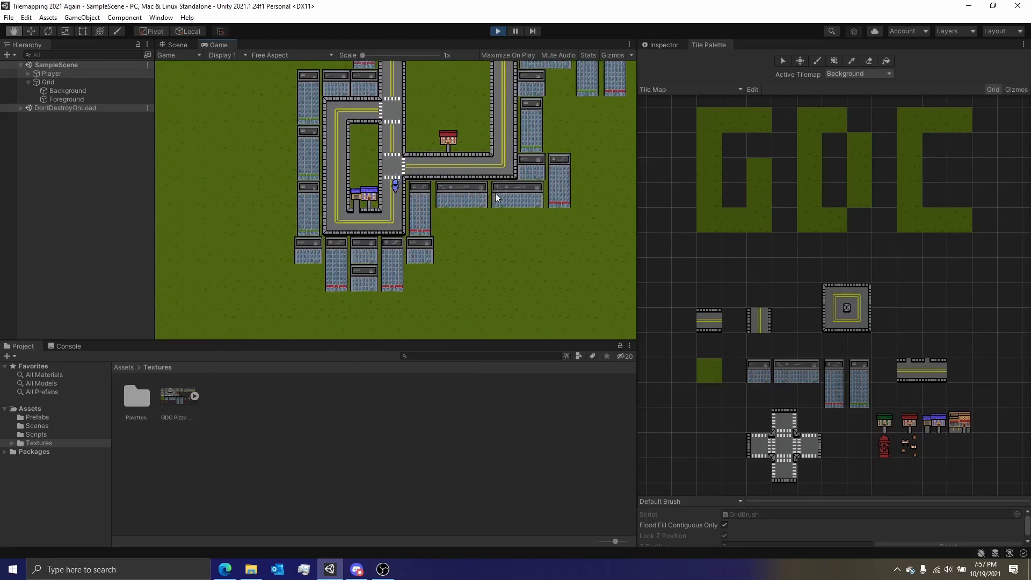
pyautogui.press('Left')
pyautogui.press('Up')
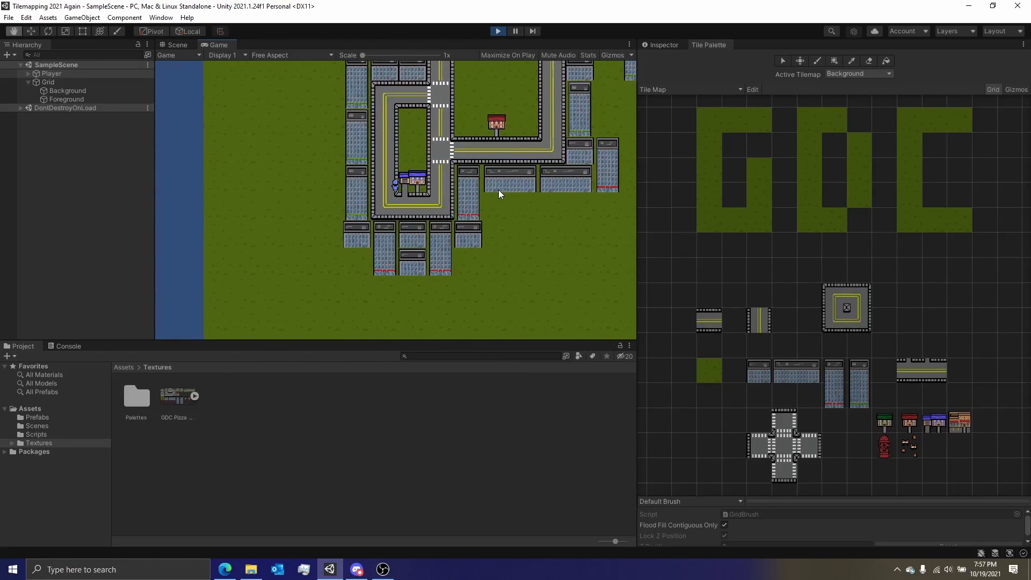
pyautogui.press('Up')
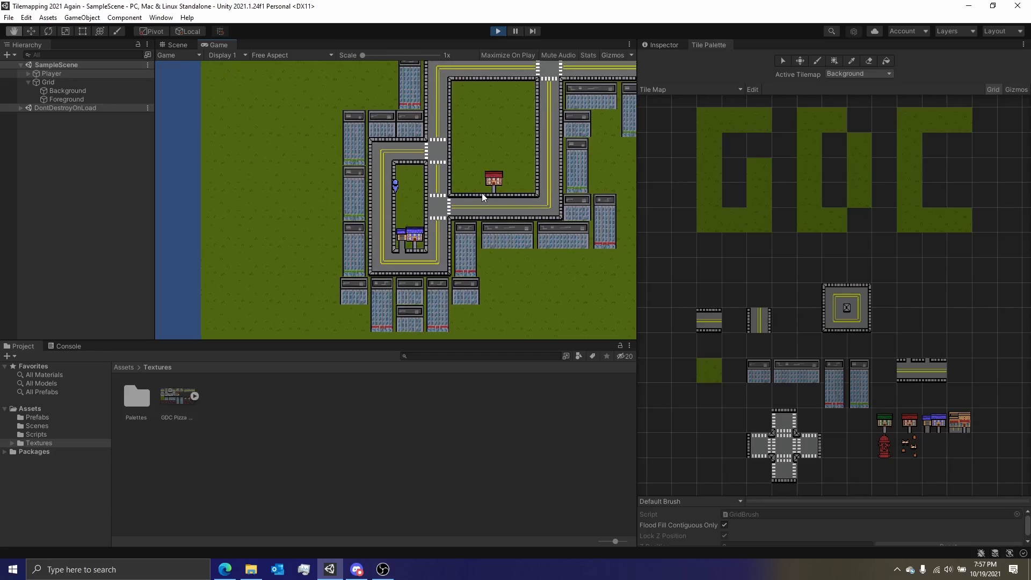
pyautogui.press('Up')
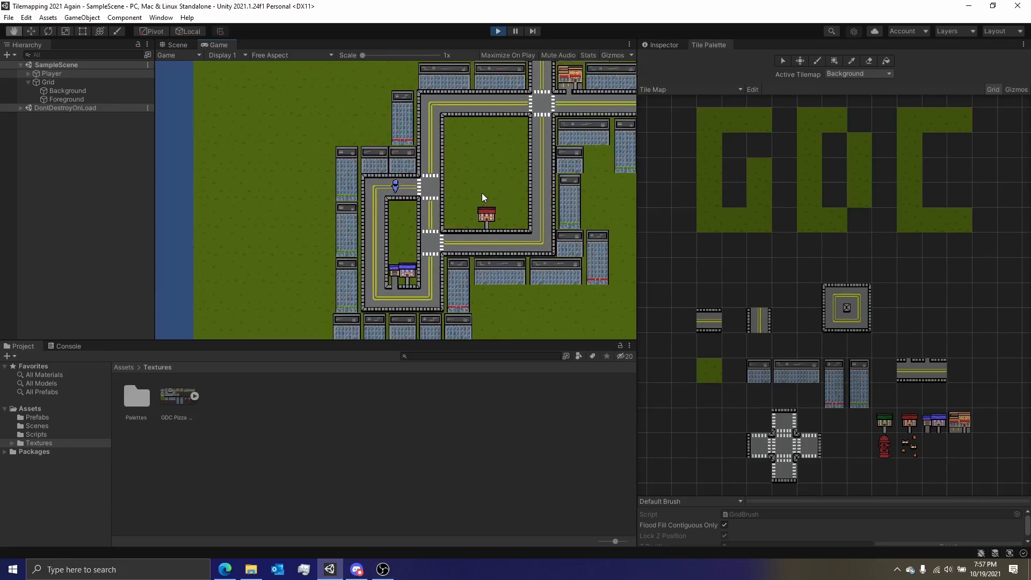
# Move the Player up and across the large grass block to the upper loop's road near the orange restaurant
pyautogui.press('Up')
pyautogui.press('Right')
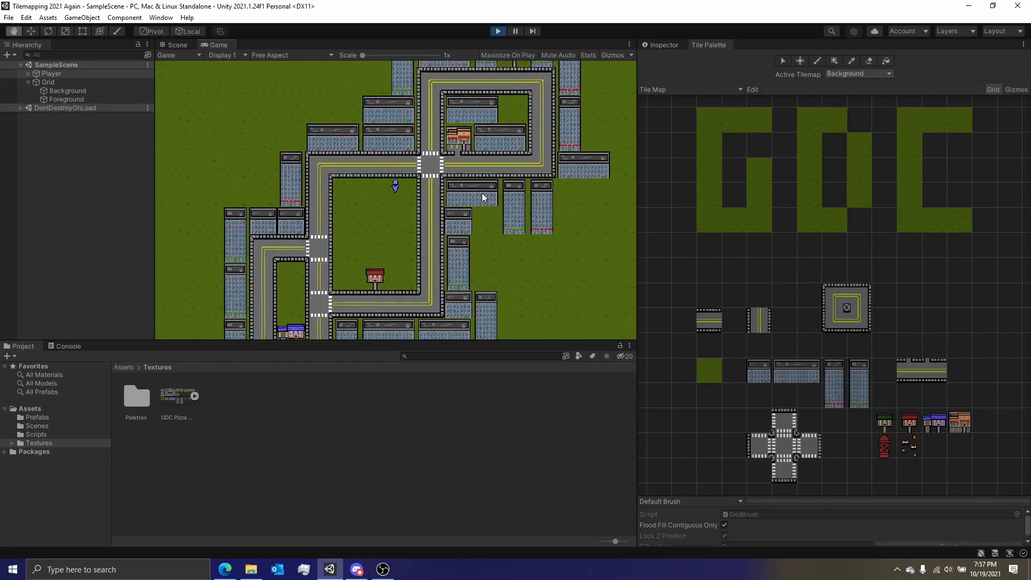
pyautogui.press('Right')
pyautogui.press('Up')
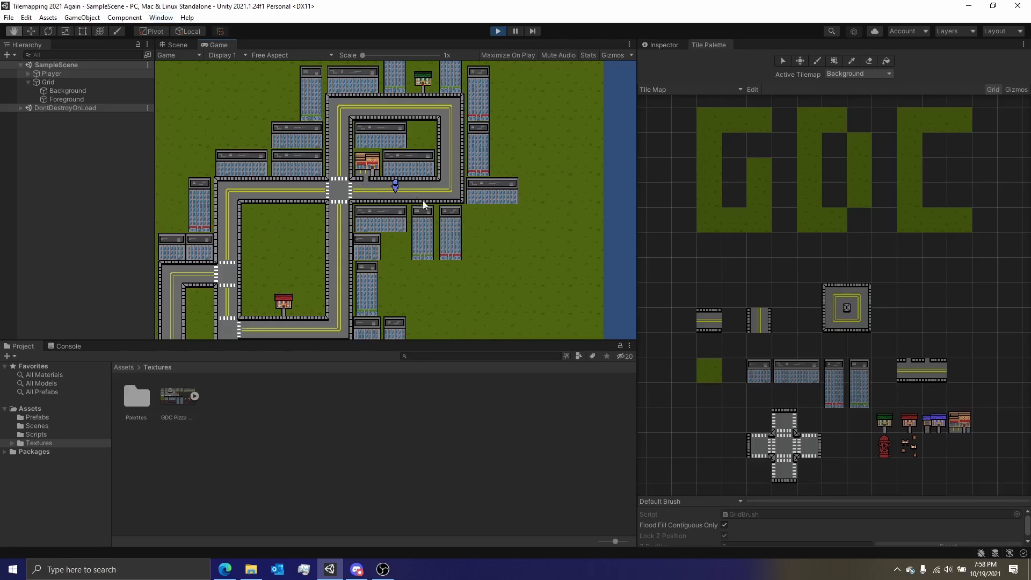
# Expand and collapse the GDC Pizza sprite sheet in the Textures folder to view its sliced sprites
pyautogui.click(194, 397)
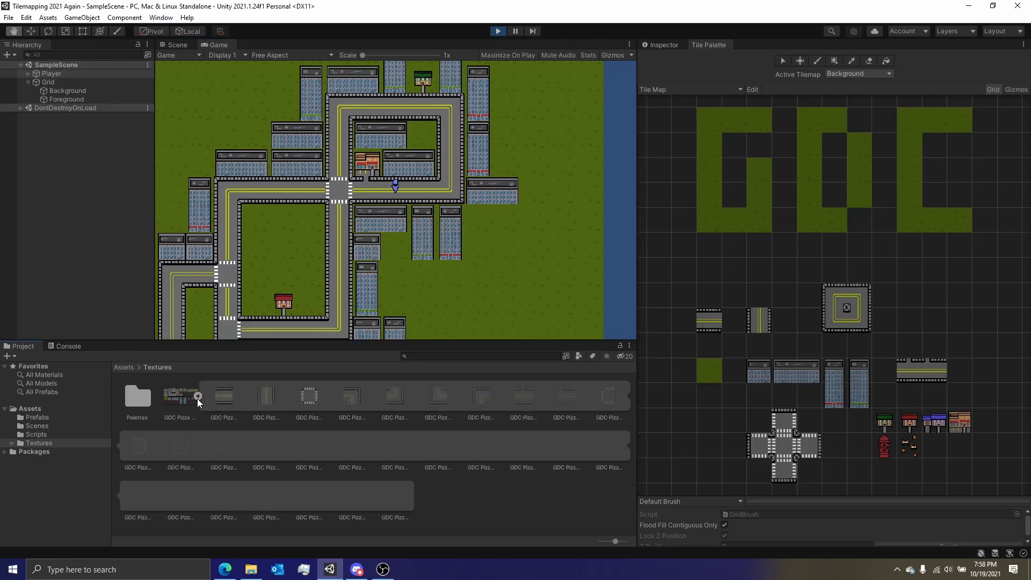
pyautogui.click(197, 397)
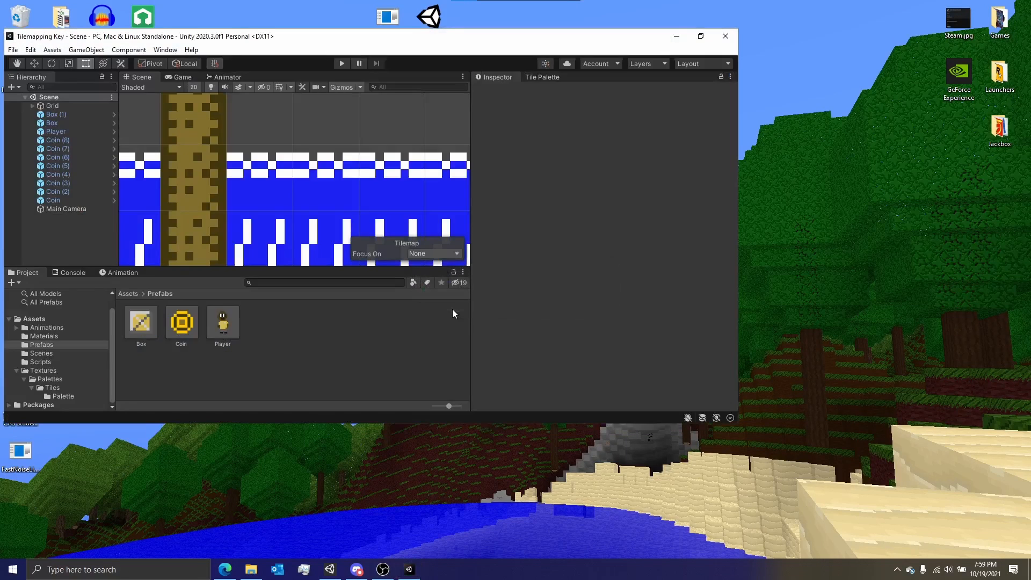
# Maximize the Tilemapping Key project's Unity window and view the platformer level around its Player
pyautogui.click(701, 36)
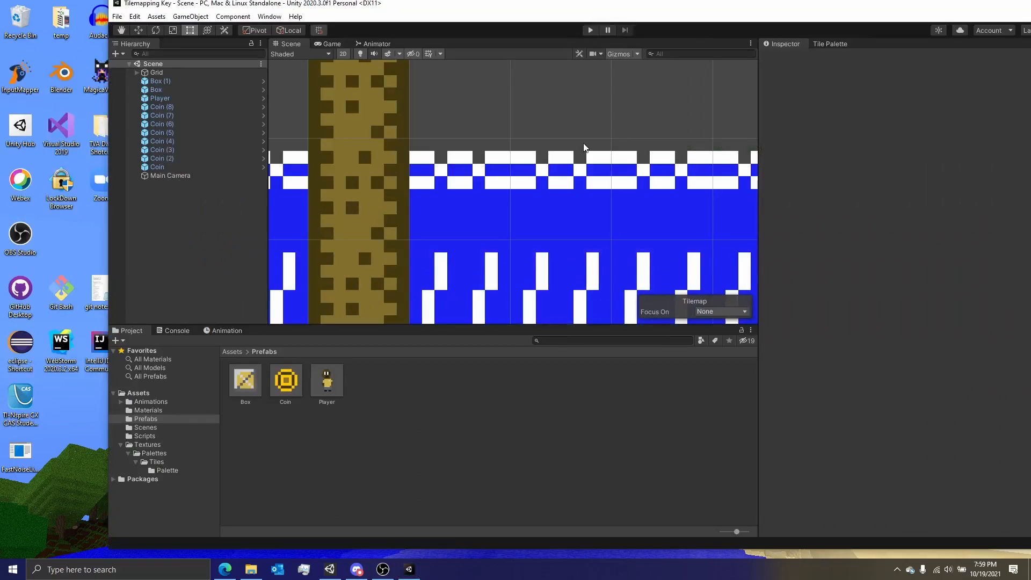
pyautogui.moveTo(797, 5); pyautogui.dragTo(771, 1)
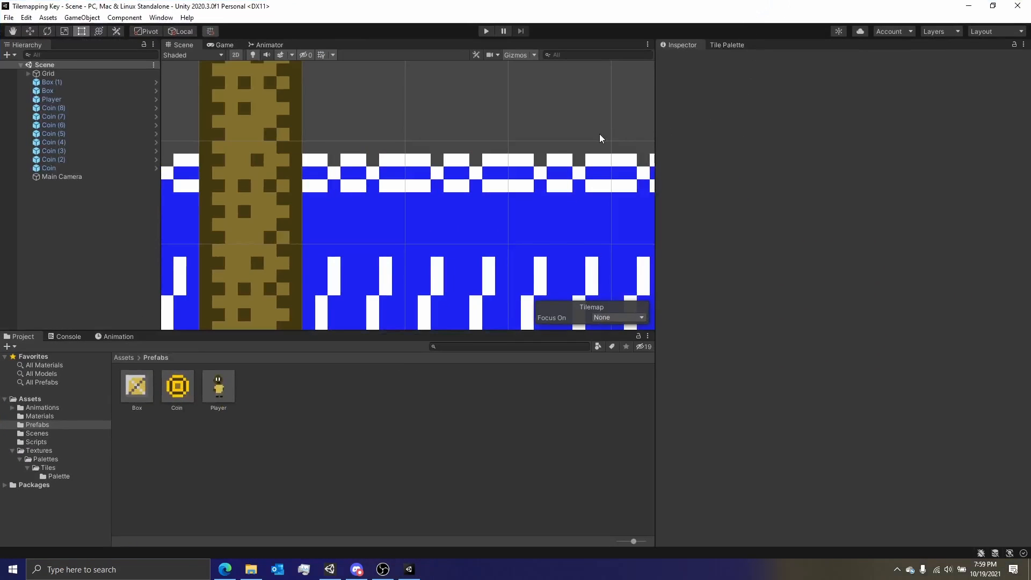
pyautogui.scroll(-3, 398, 258)
pyautogui.scroll(-6, 398, 262)
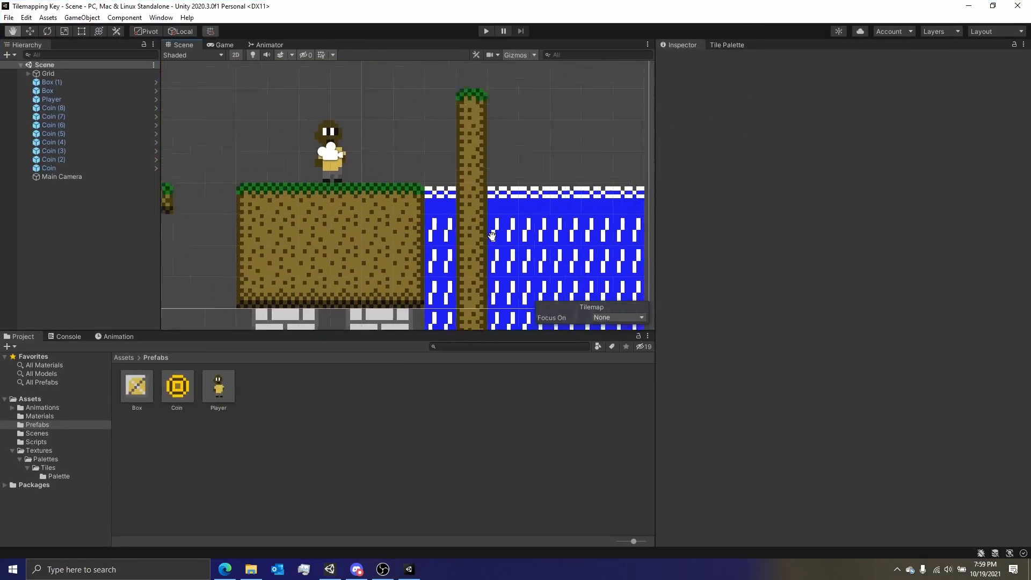
pyautogui.moveTo(432, 201); pyautogui.dragTo(541, 224, button='middle')
pyautogui.scroll(-3, 405, 189)
pyautogui.moveTo(405, 189)
pyautogui.mouseDown(button='middle')
pyautogui.moveTo(562, 214)
pyautogui.moveTo(420, 177)
pyautogui.mouseUp(button='middle')
# Start play mode, walk the Player back and forth on the starting grass block, and inspect the Main Camera's components
pyautogui.click(487, 32)
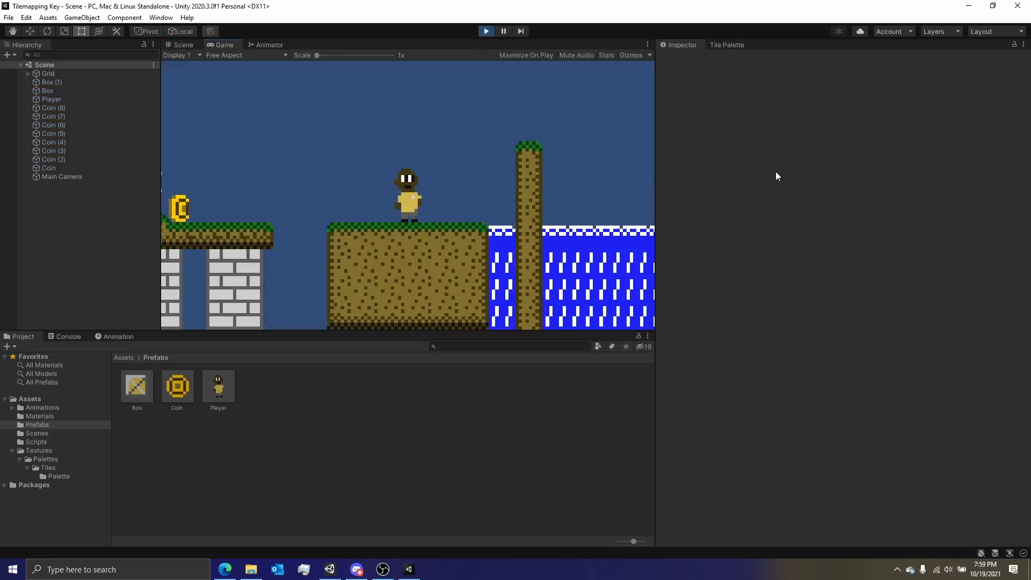
pyautogui.press('d')
pyautogui.press('a')
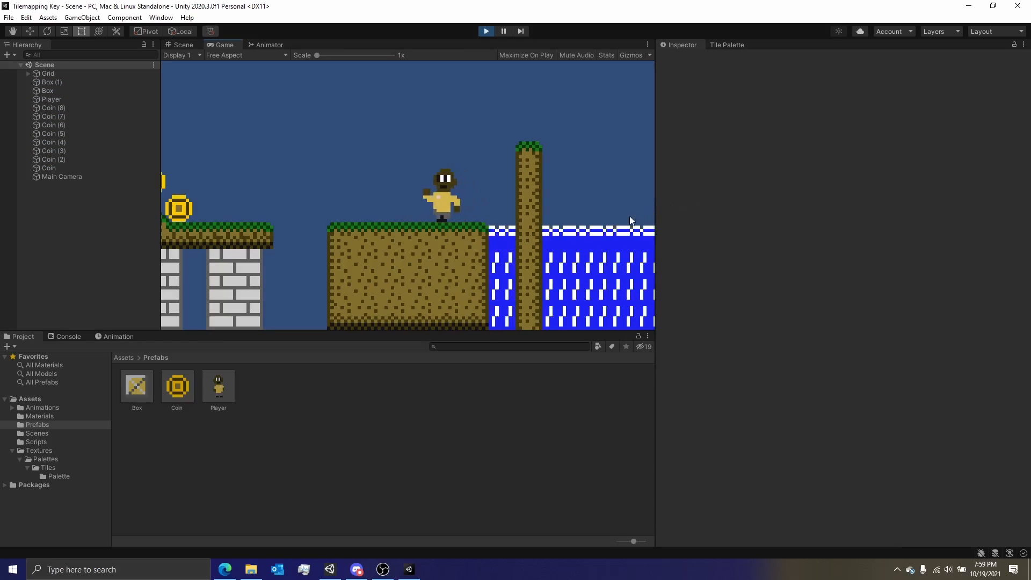
pyautogui.press('d')
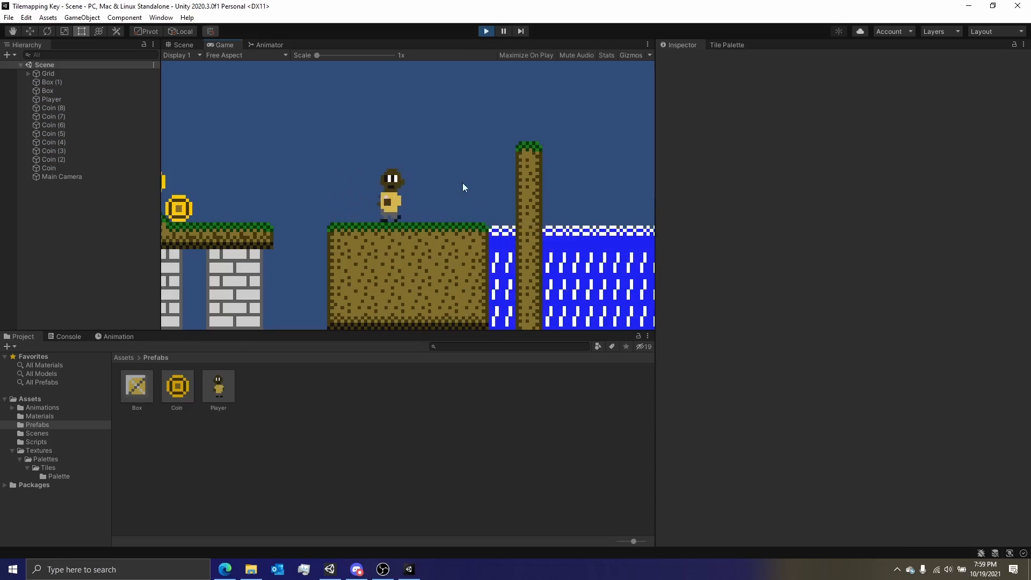
pyautogui.click(58, 177)
pyautogui.click(60, 210)
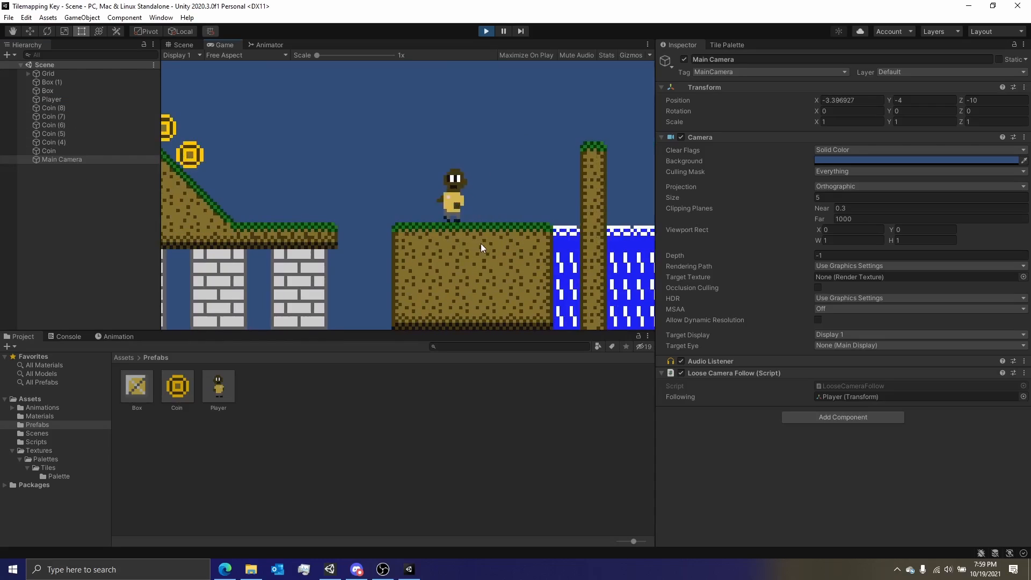
# Jump the Player across the gap beside the starting block and run up the grass slope, collecting its four coins
pyautogui.press('a')
pyautogui.press('space')
pyautogui.press('a')
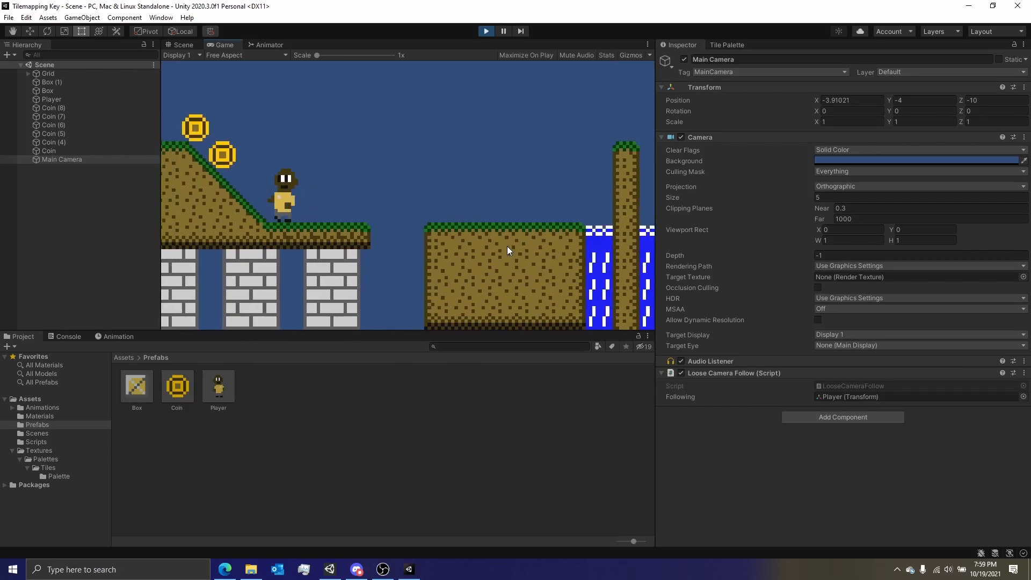
pyautogui.press('a')
pyautogui.press('space')
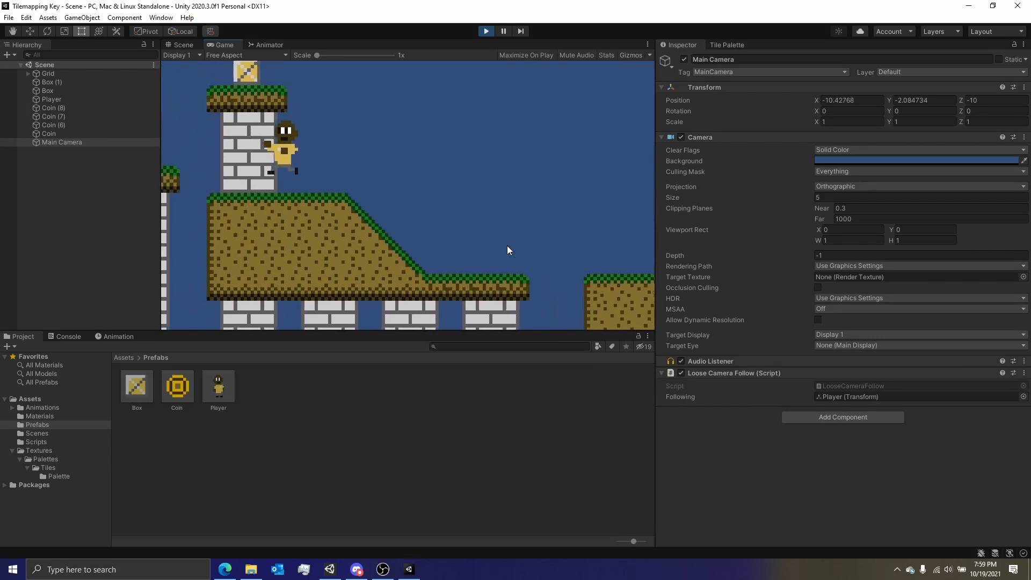
# Jump the Player across the brick pillar platforms, collecting their coins, and over the box on the farthest platform
pyautogui.press('space')
pyautogui.press('a')
pyautogui.press('space')
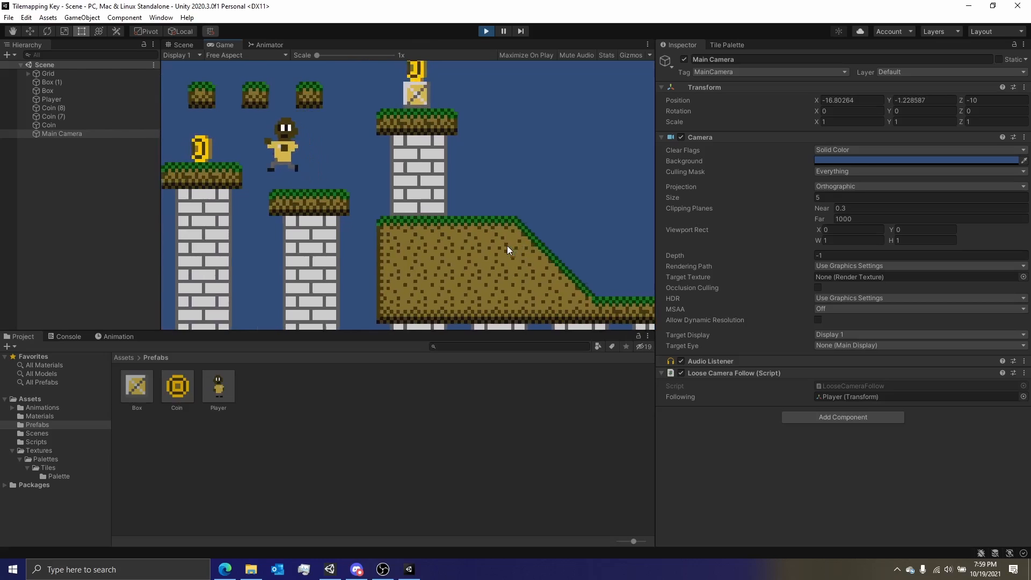
pyautogui.press('a')
pyautogui.press('space')
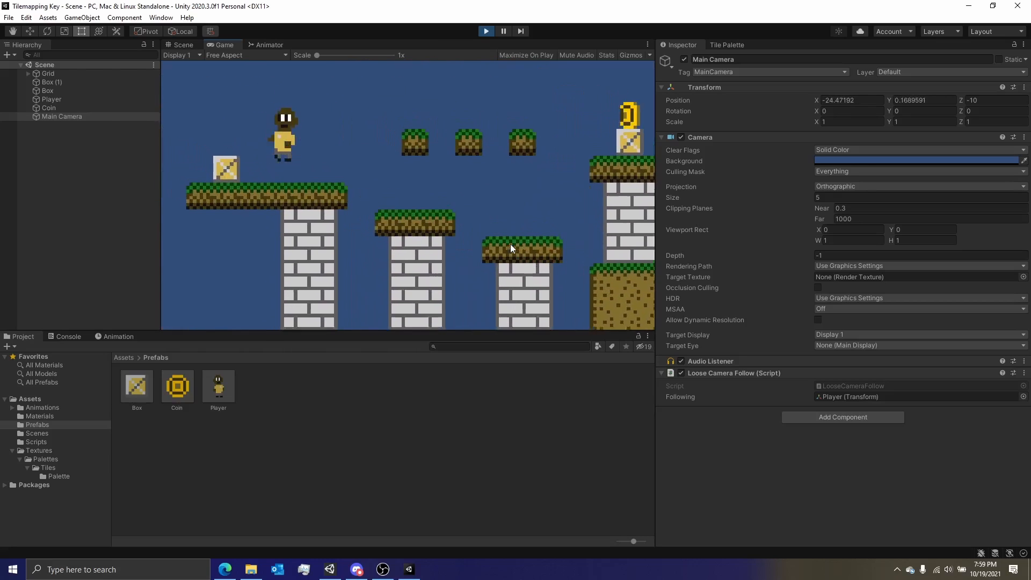
pyautogui.press('a')
pyautogui.press('space')
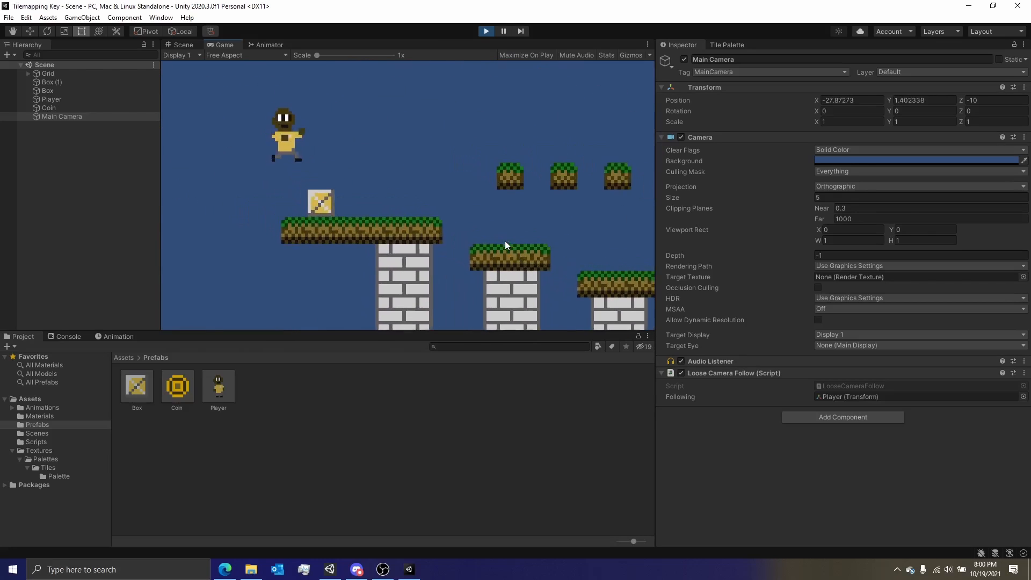
# Push the box both ways along the farthest platform and stand the Player on top of it to test its physics
pyautogui.press('d')
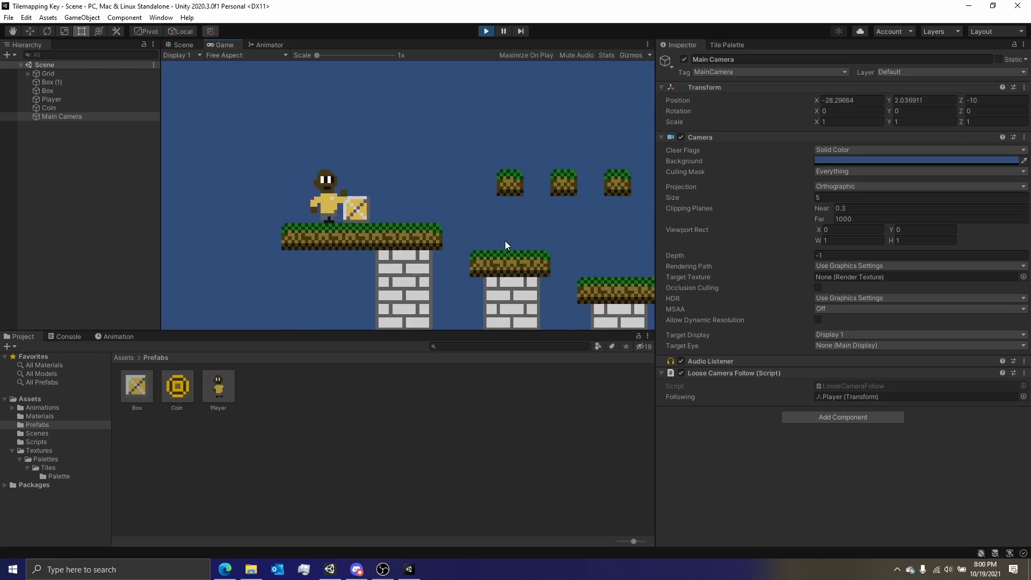
pyautogui.press('a')
pyautogui.press('space')
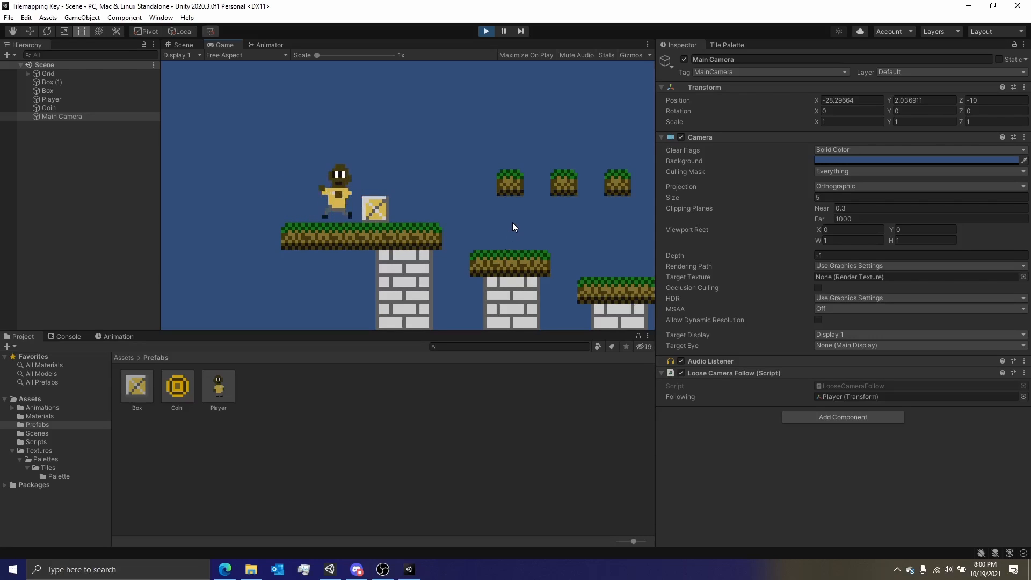
pyautogui.press('d')
pyautogui.press('d')
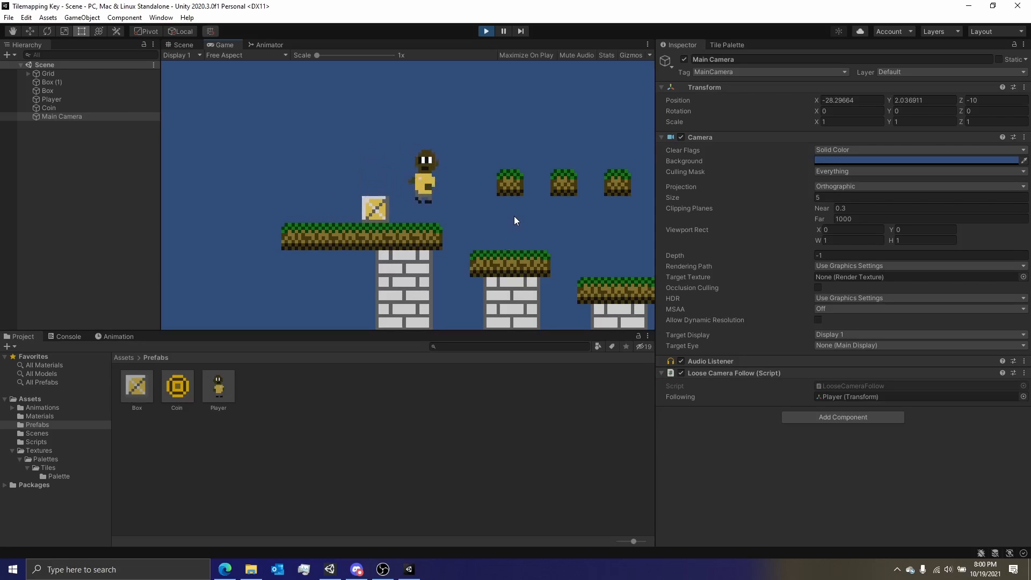
pyautogui.press('a')
pyautogui.press('a')
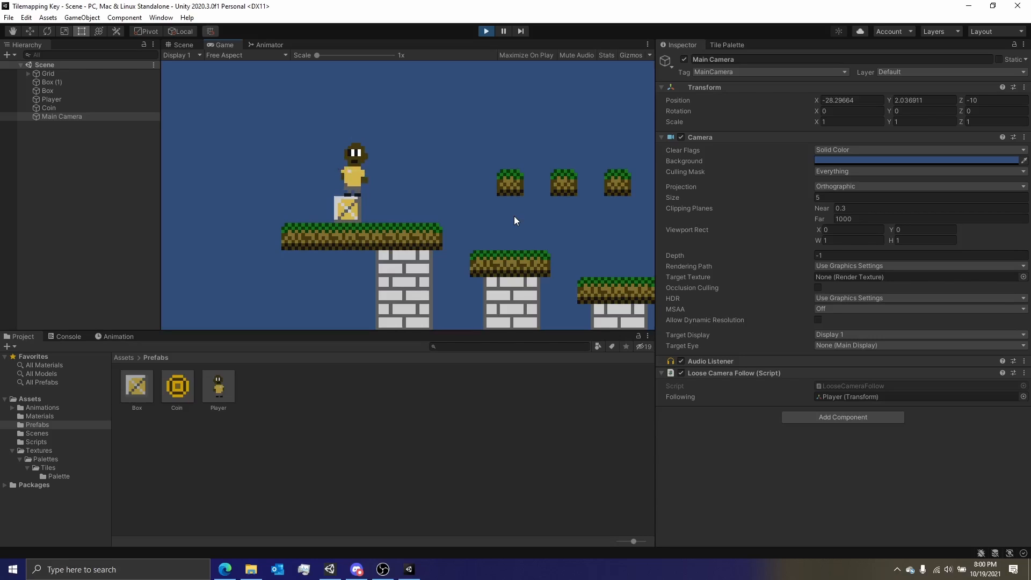
pyautogui.press('d')
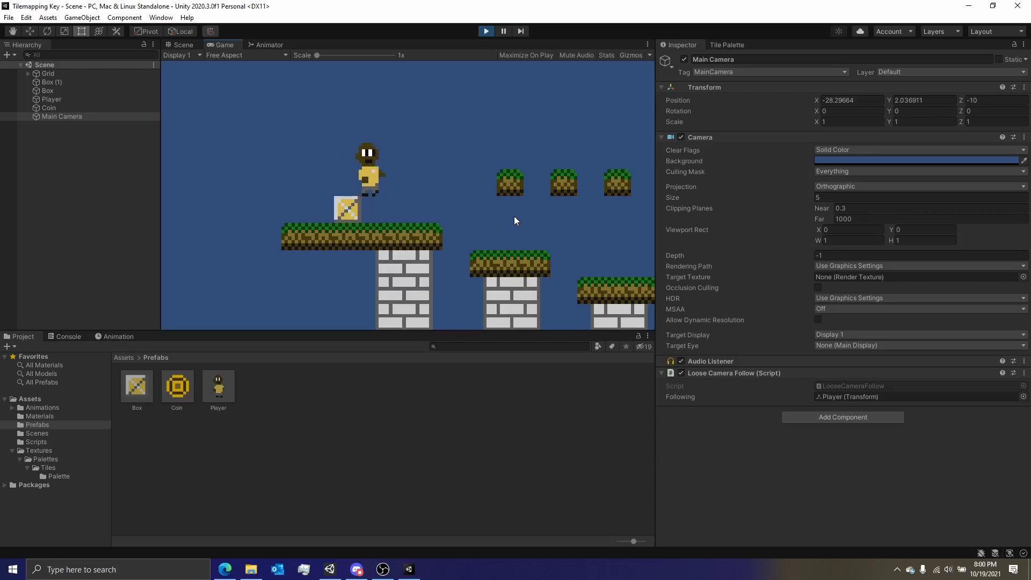
pyautogui.press('a')
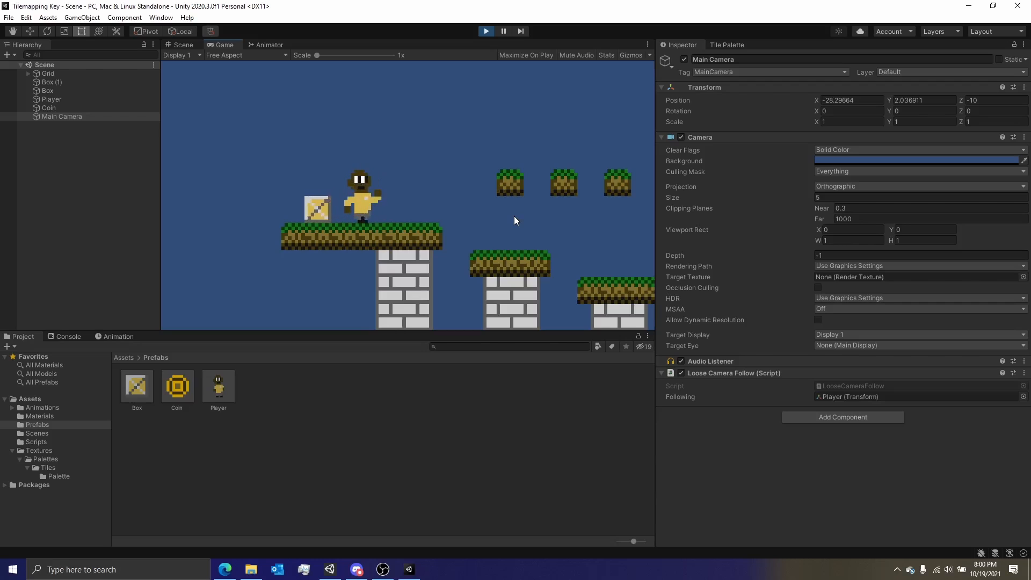
# Jump the Player to the neighbouring pillar and towards the floating grass blocks, and end play mode
pyautogui.press('space')
pyautogui.press('d')
pyautogui.press('space')
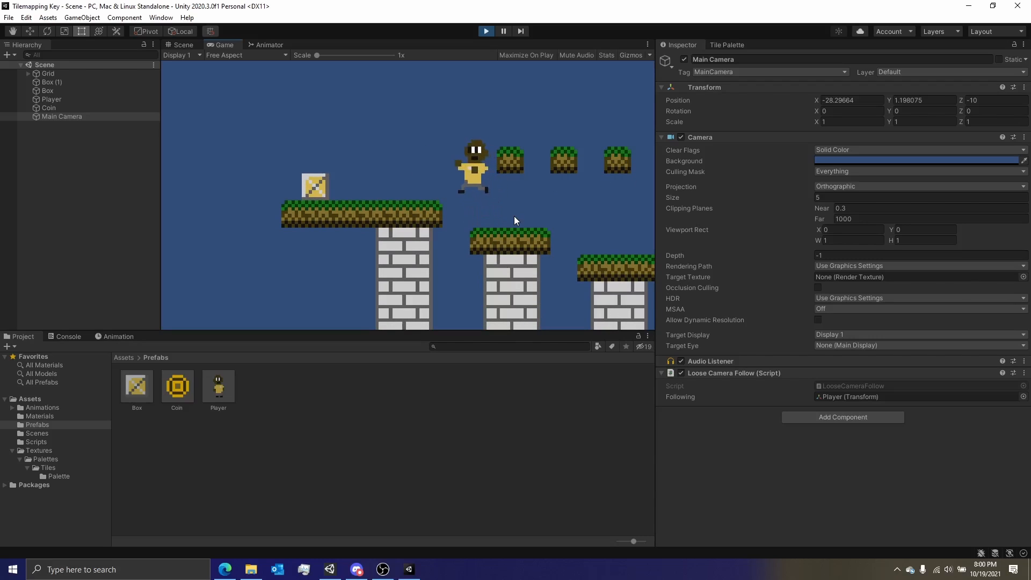
pyautogui.press('a')
pyautogui.press('space')
pyautogui.press('d')
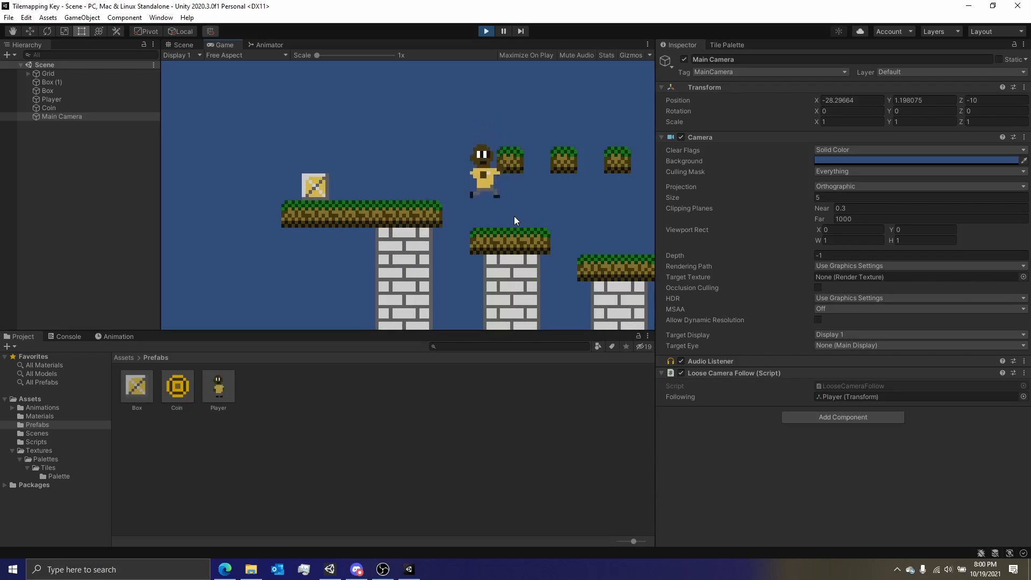
pyautogui.hotkey('ctrl', 'p')
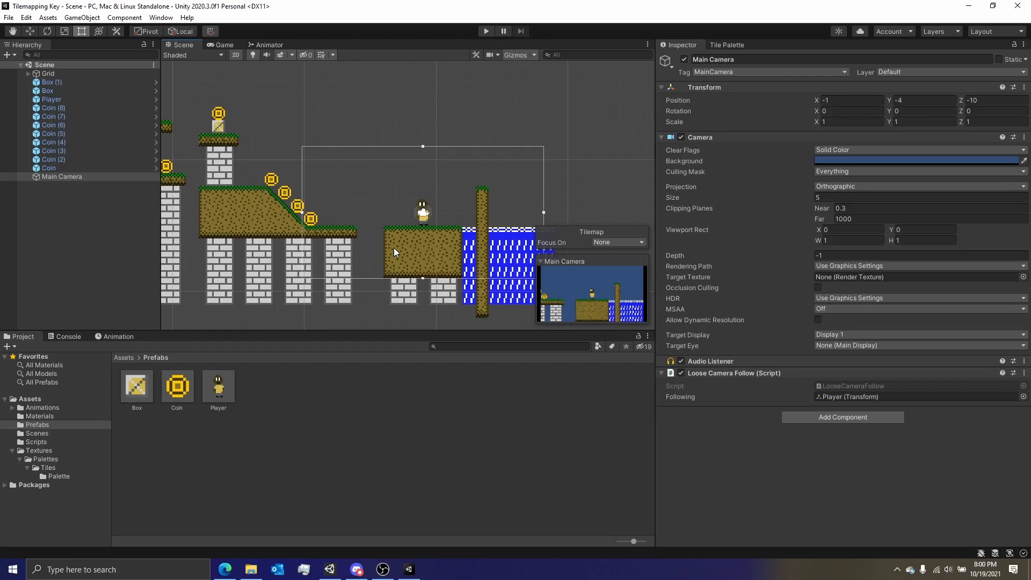
# Examine the pillar platforms in the scene and inspect the components of Coin (6) and Coin (5)
pyautogui.moveTo(314, 133); pyautogui.dragTo(567, 176, button='middle')
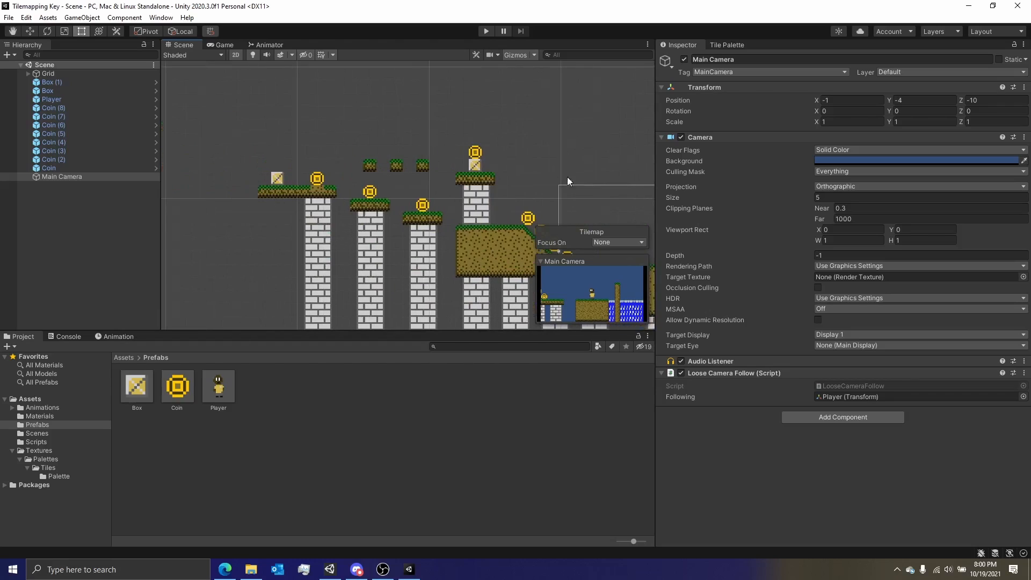
pyautogui.moveTo(430, 189); pyautogui.dragTo(346, 242, button='middle')
pyautogui.scroll(6, 349, 242)
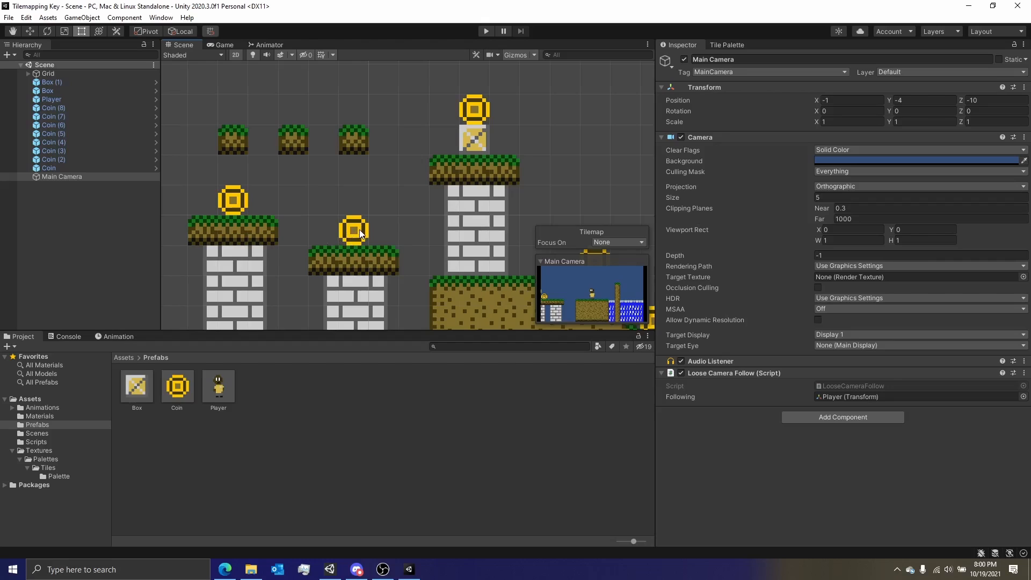
pyautogui.moveTo(360, 230); pyautogui.dragTo(408, 223, button='middle')
pyautogui.scroll(2, 408, 237)
pyautogui.click(407, 237)
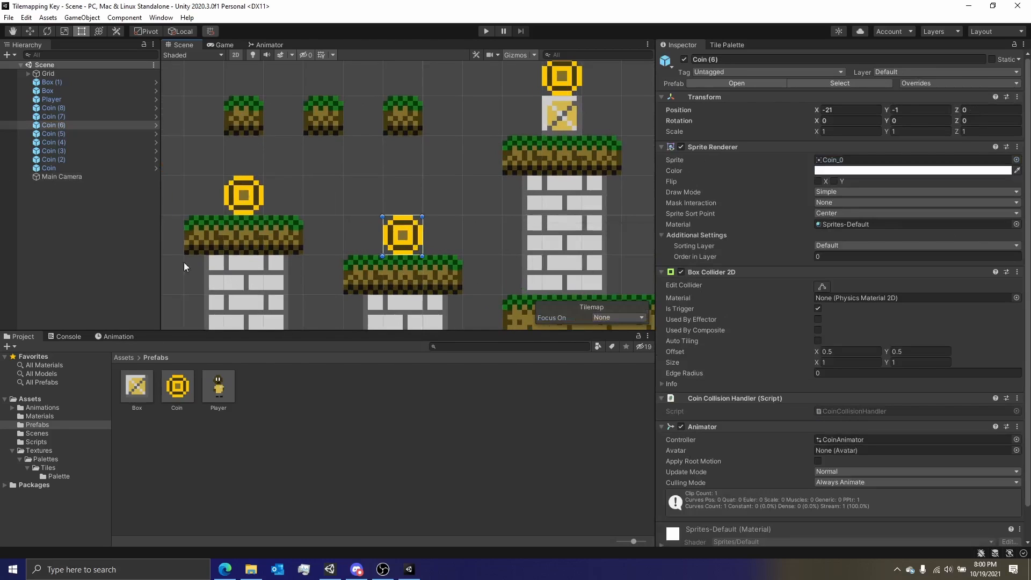
pyautogui.click(53, 133)
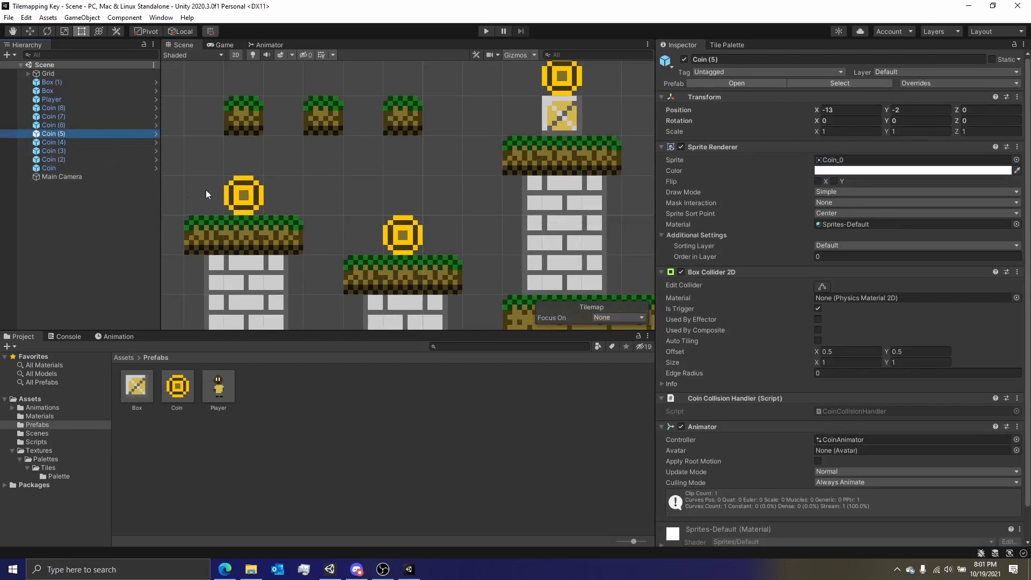
# Inspect the components of Coin (4), Coin (3) and Coin (2) along the grass slope
pyautogui.moveTo(295, 196); pyautogui.dragTo(376, 207, button='middle')
pyautogui.scroll(-5, 326, 208)
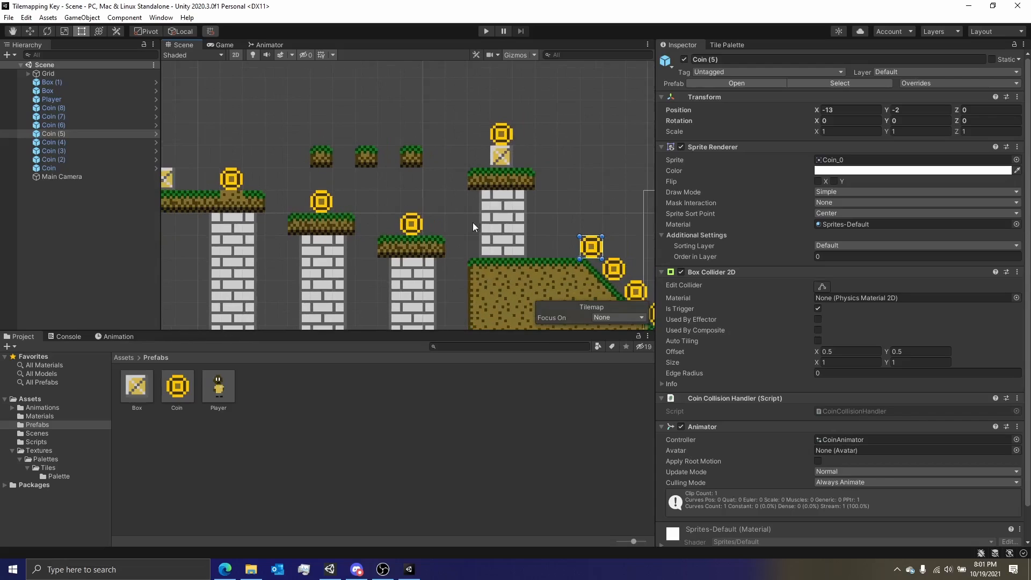
pyautogui.moveTo(472, 227); pyautogui.dragTo(372, 174, button='middle')
pyautogui.click(396, 175)
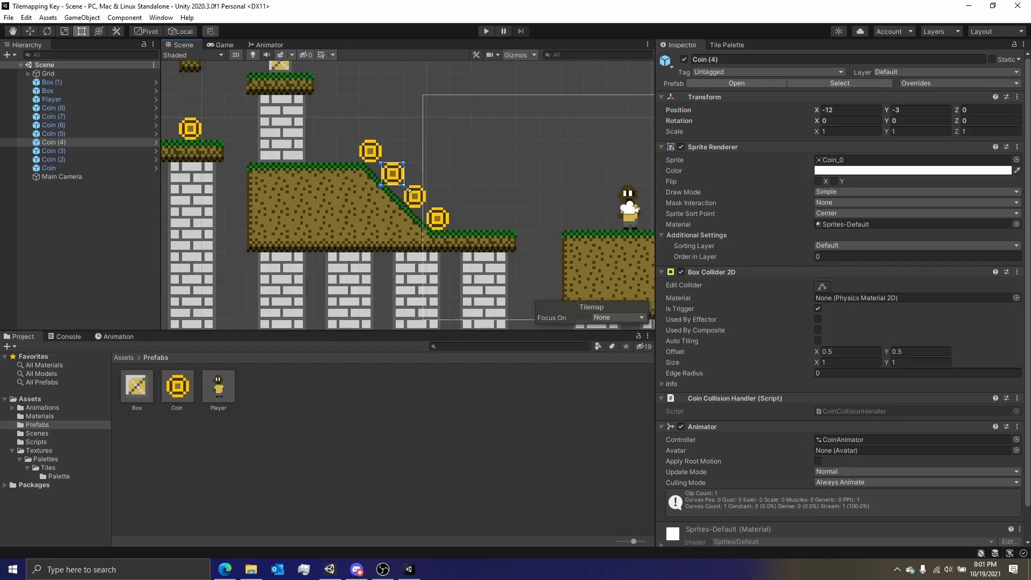
pyautogui.click(416, 206)
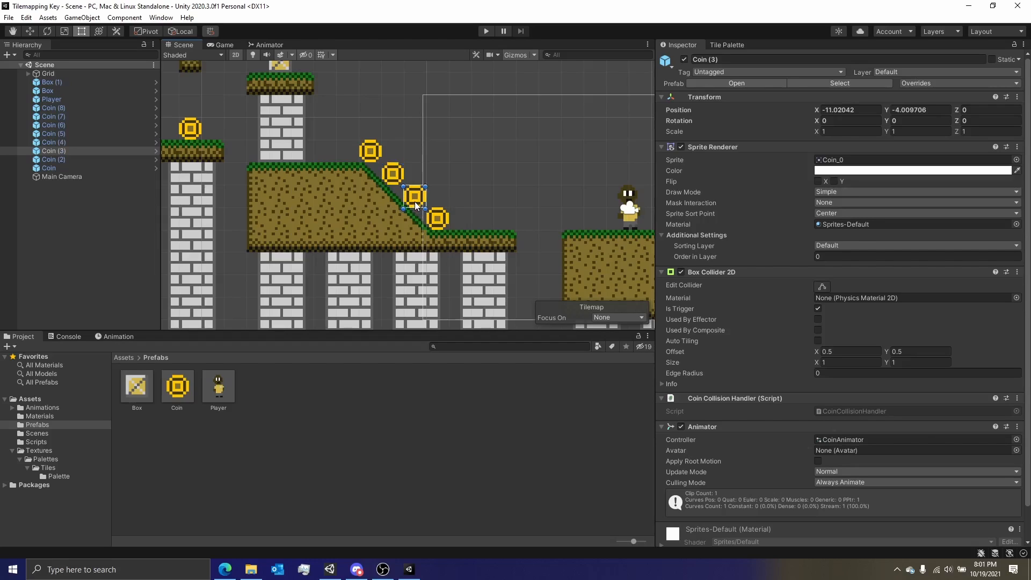
pyautogui.click(439, 218)
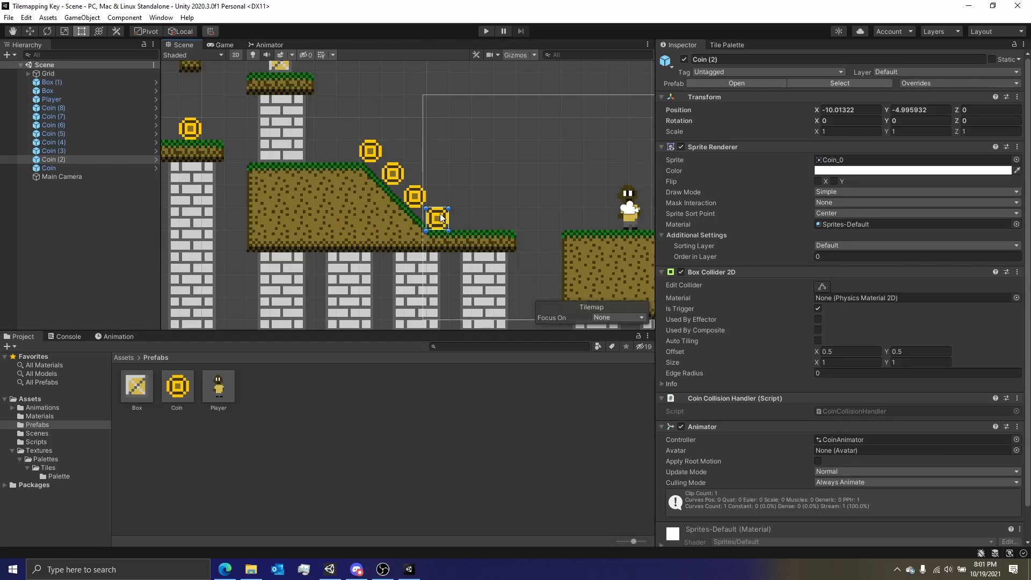
# Inspect the coins on the three pillar platforms, Coin (6), Coin (8) and Coin (7), and view their surroundings
pyautogui.click(53, 125)
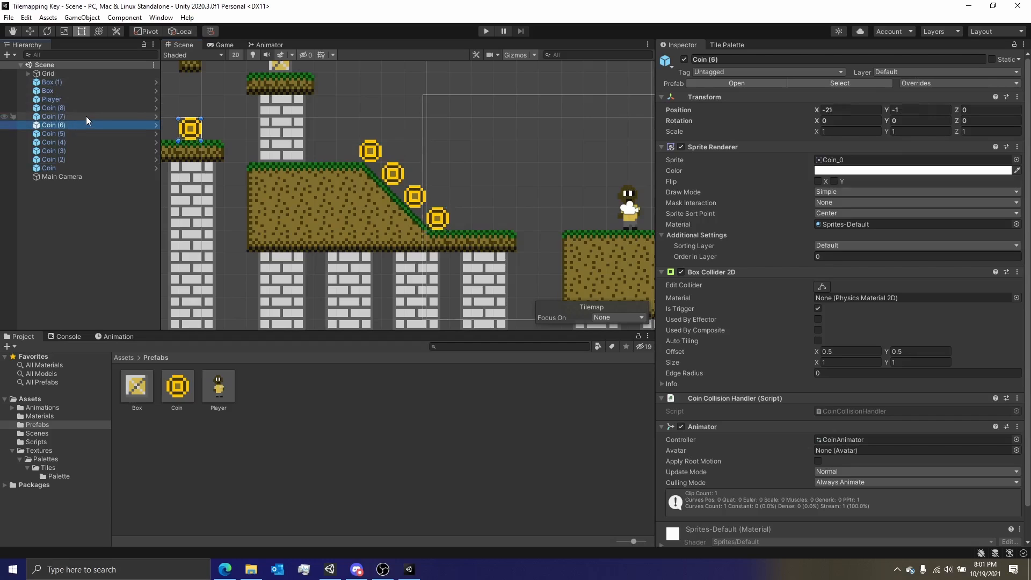
pyautogui.click(87, 116)
pyautogui.press('Up')
pyautogui.press('f')
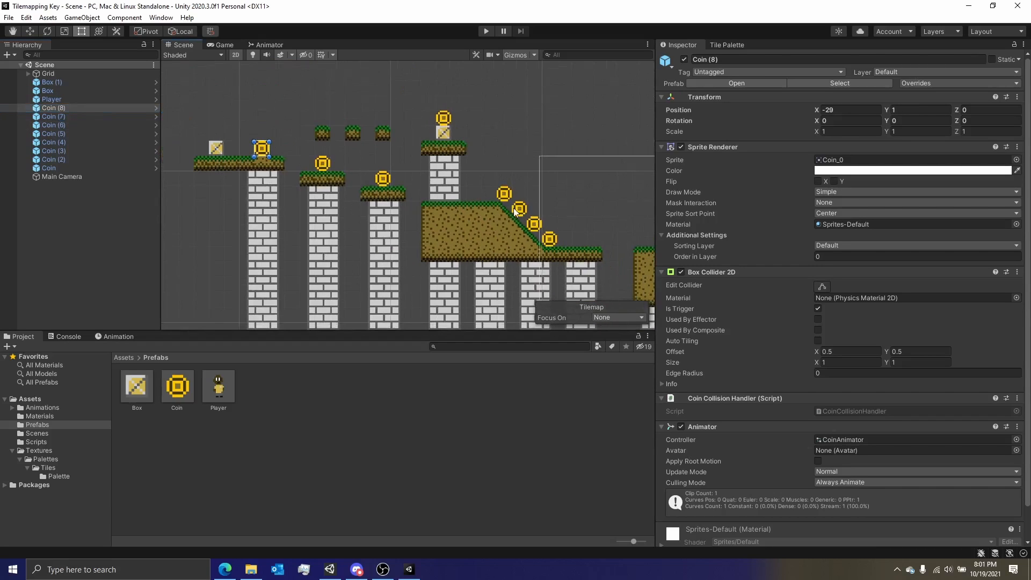
pyautogui.click(77, 118)
pyautogui.moveTo(406, 191); pyautogui.dragTo(318, 183, button='middle')
pyautogui.scroll(3, 444, 212)
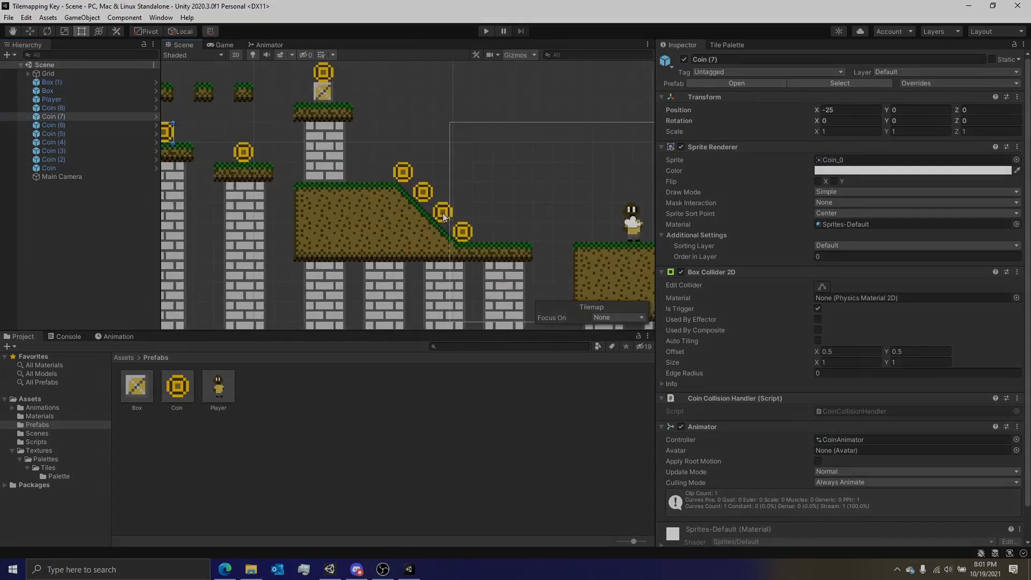